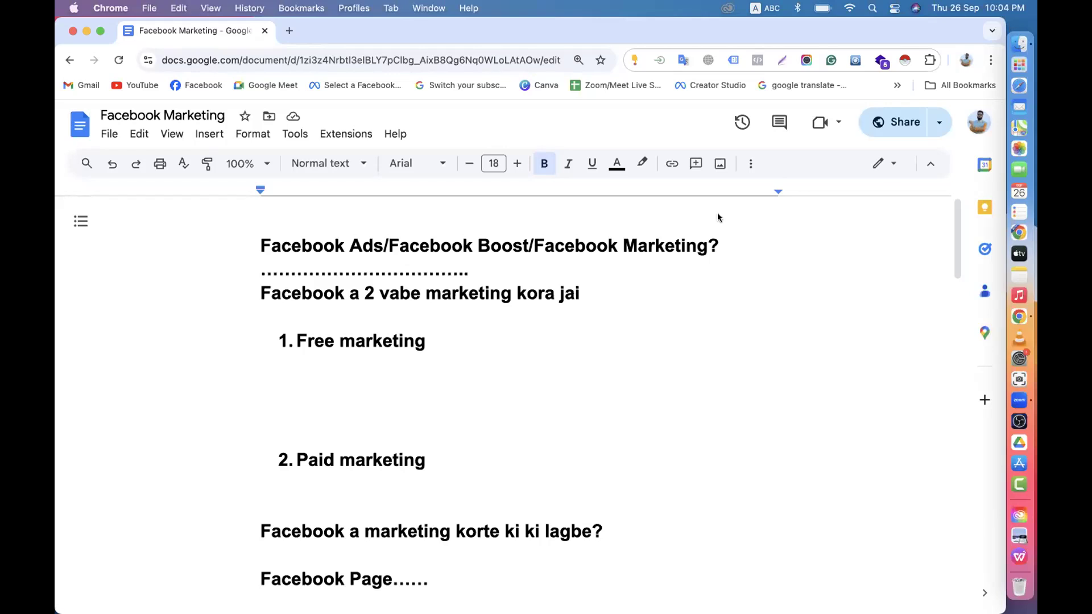
# - Find the Ad Account section in the course document and review its name and payment method requirements
pyautogui.scroll(-10, 629, 361)
pyautogui.scroll(-10, 629, 361)
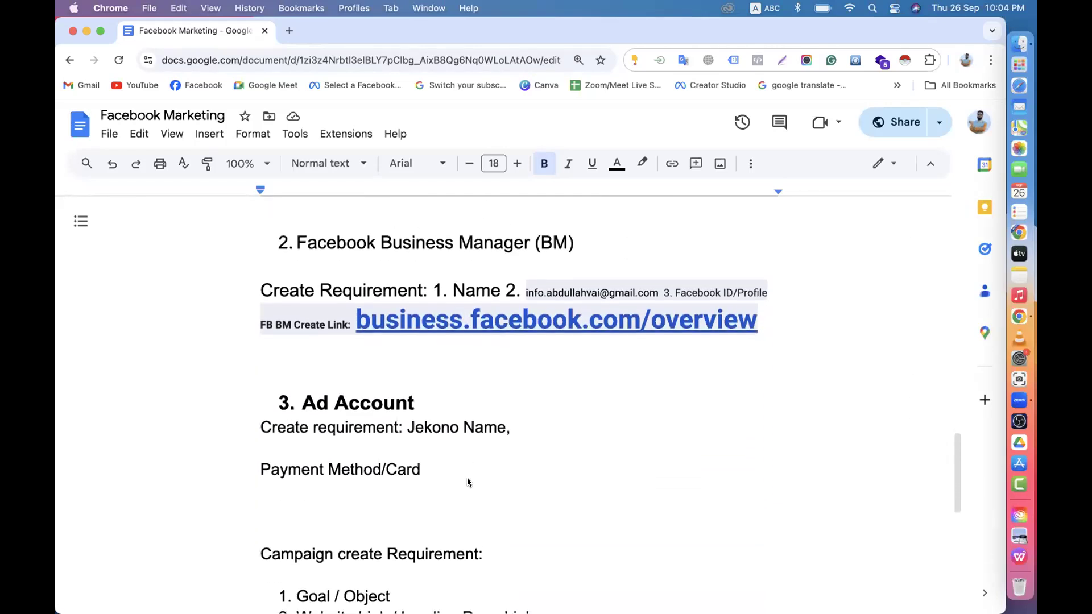
pyautogui.scroll(-3, 385, 400)
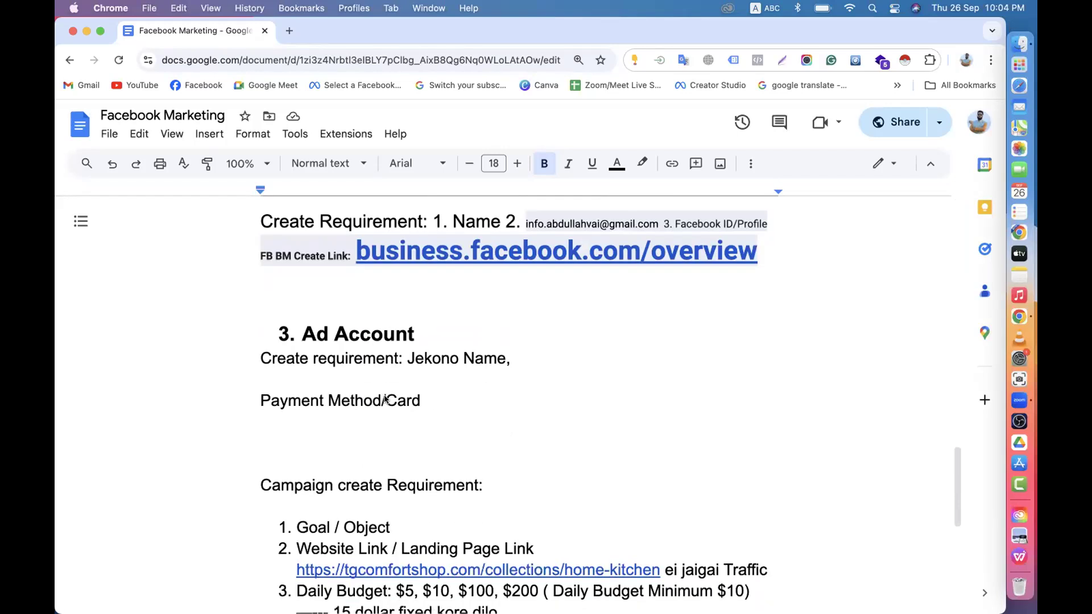
pyautogui.click(413, 391)
pyautogui.scroll(1, 368, 401)
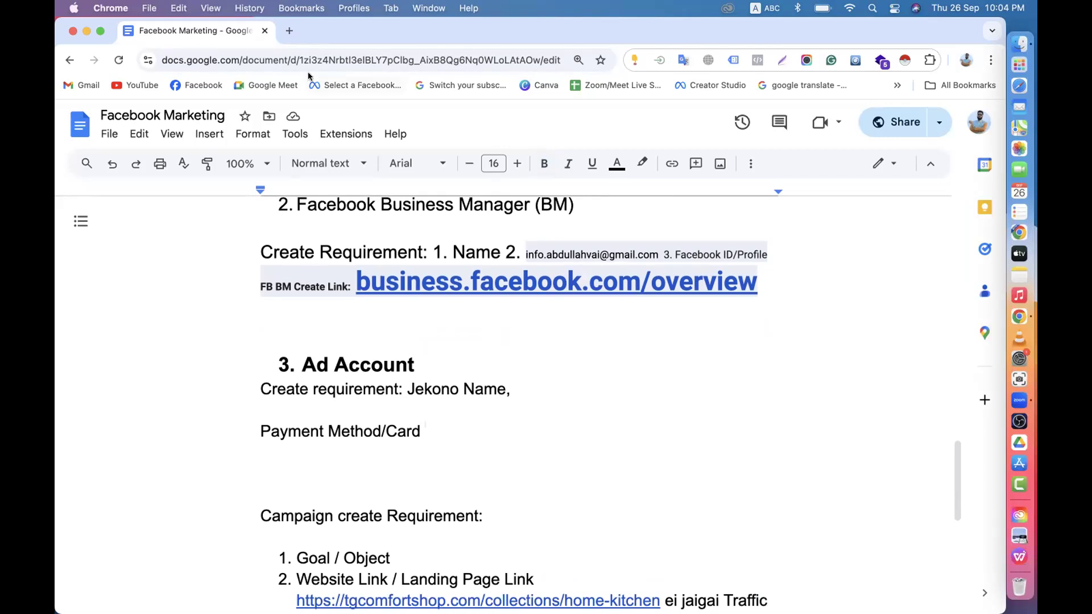
# - Open Meta Business Suite at business.facebook.com in a new browser tab
pyautogui.click(290, 31)
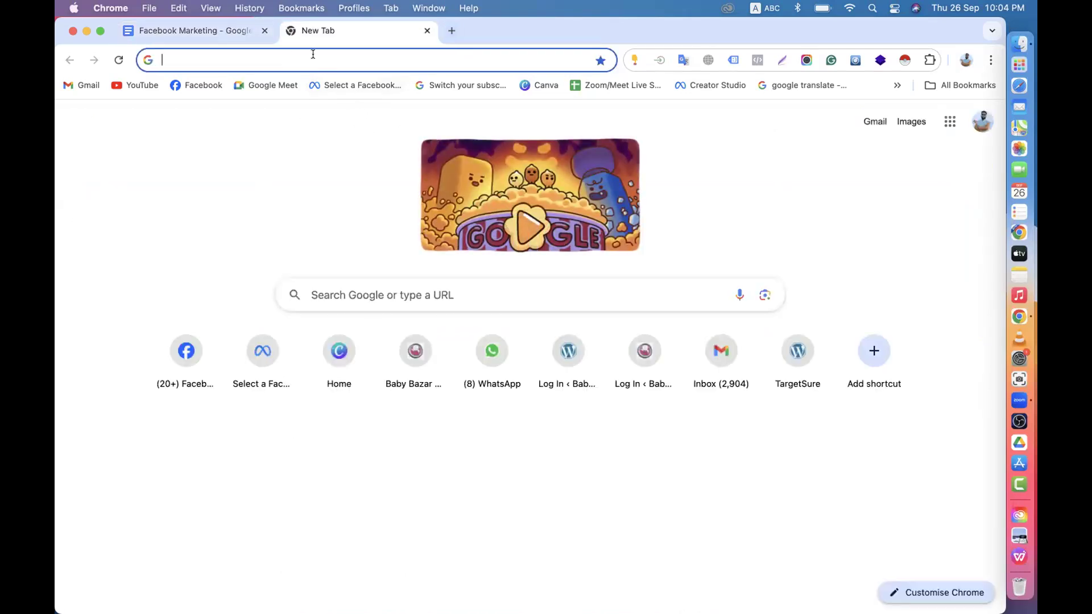
pyautogui.write('b')
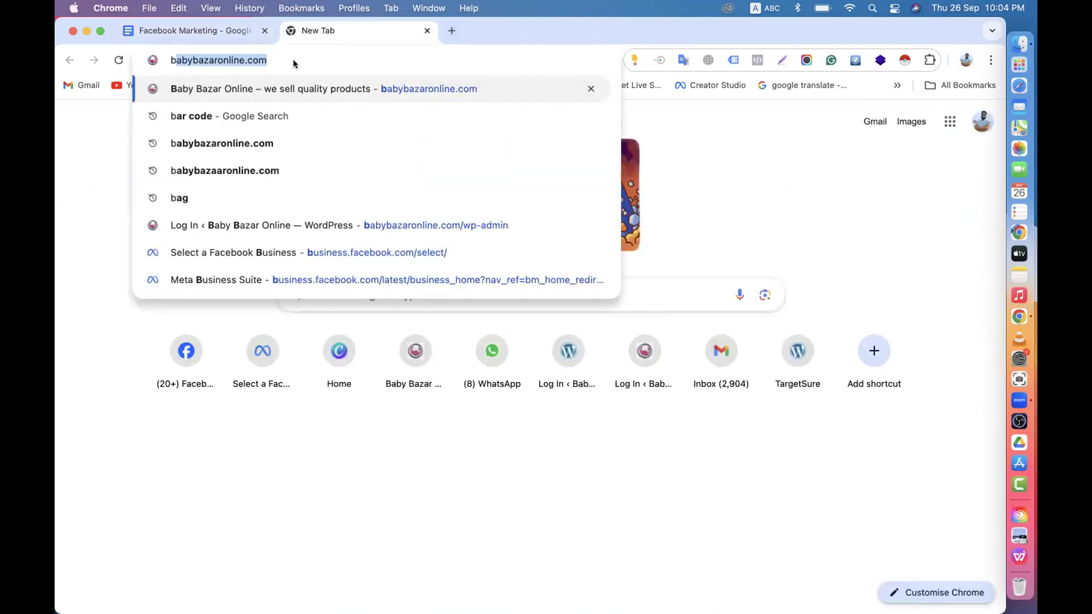
pyautogui.write('u')
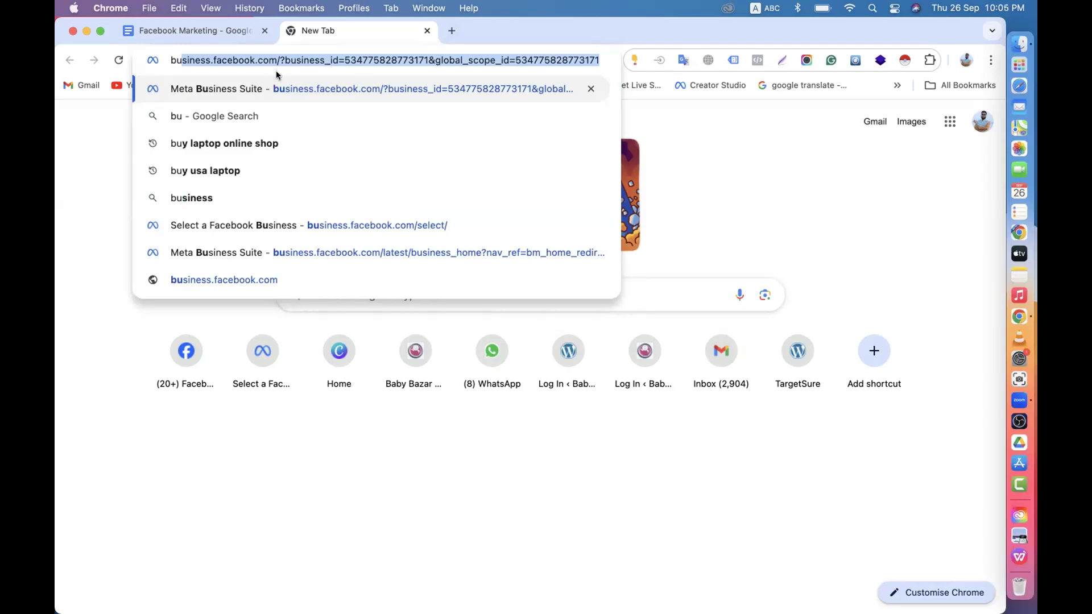
pyautogui.press('Return')
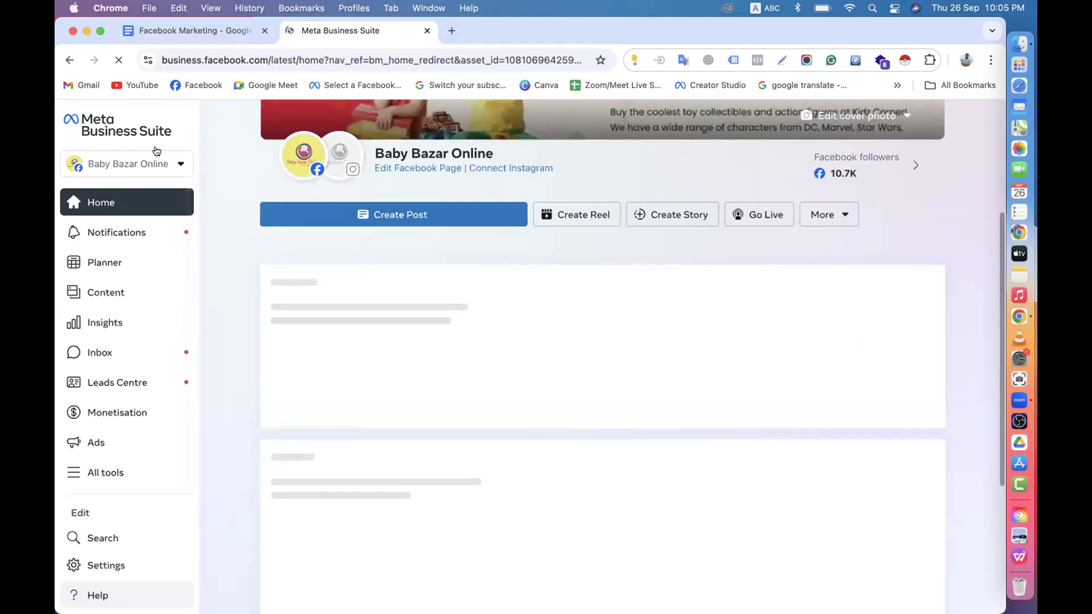
# - Search the business assets for "DM" and look through the matching portfolios
pyautogui.click(157, 153)
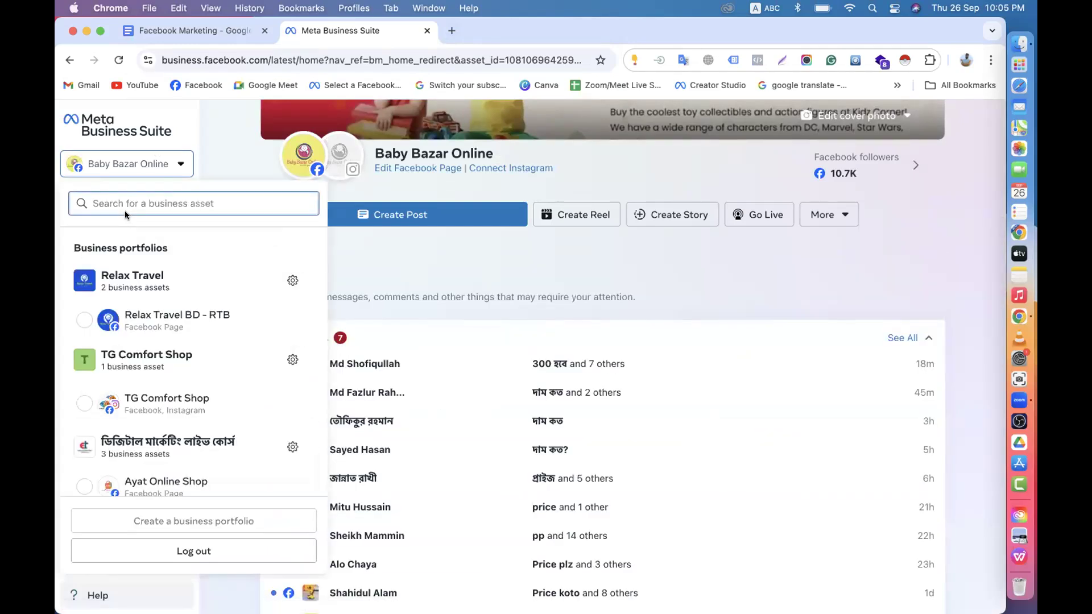
pyautogui.write('DM')
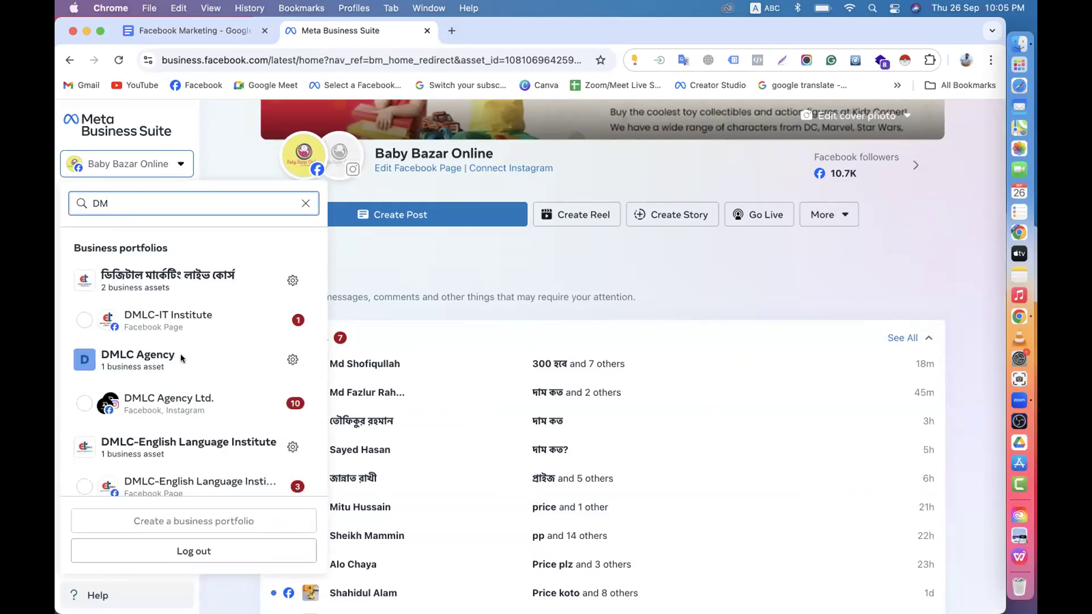
pyautogui.scroll(-3, 115, 356)
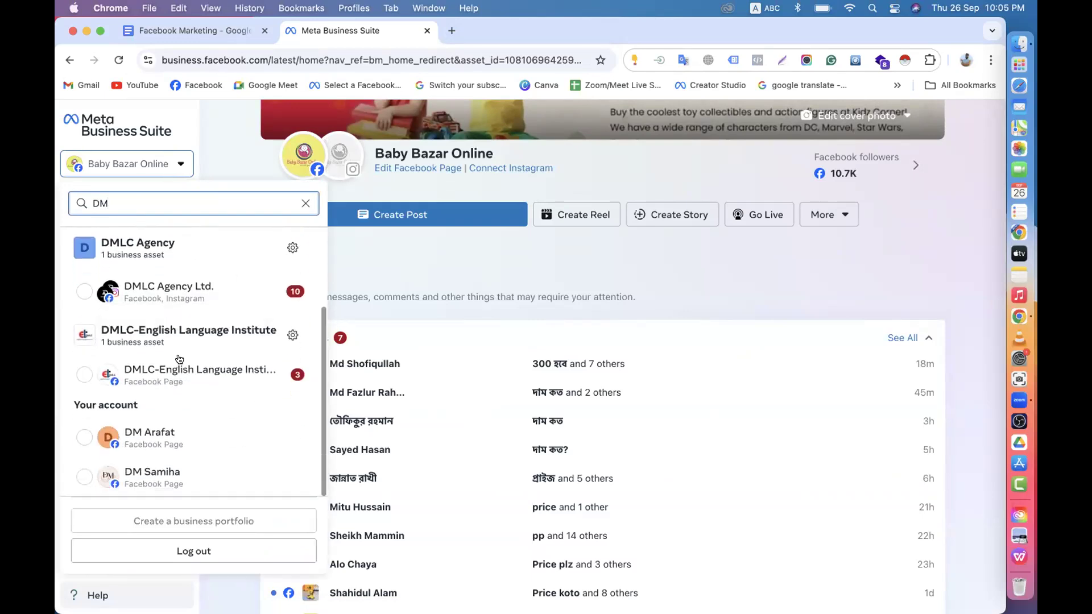
pyautogui.scroll(3, 179, 359)
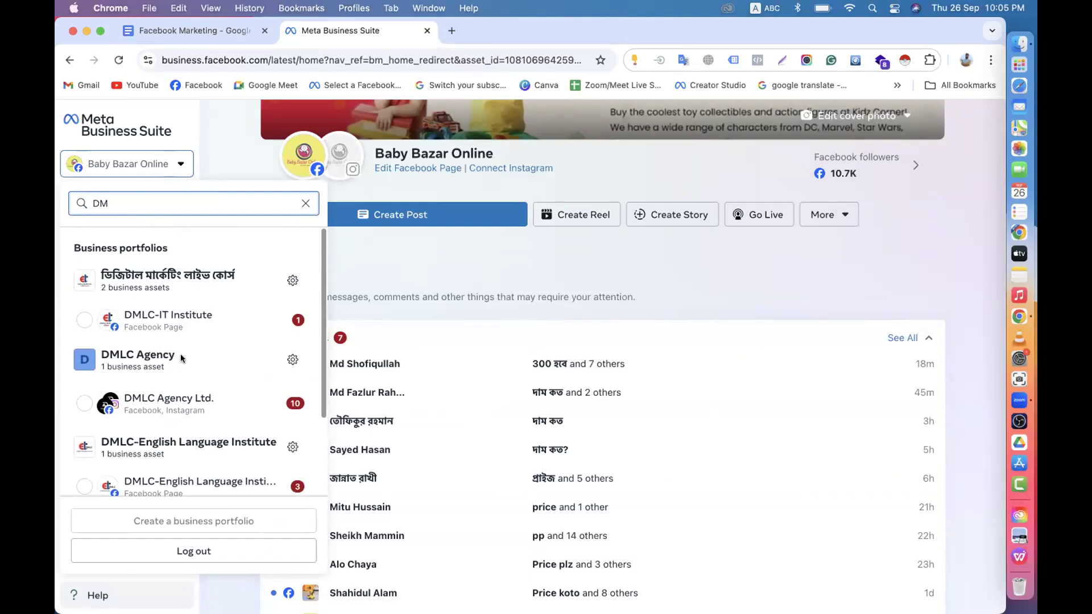
# - Load the Select a Facebook Business page in another new tab and open the Digital Marketing Live Course portfolio
pyautogui.click(452, 30)
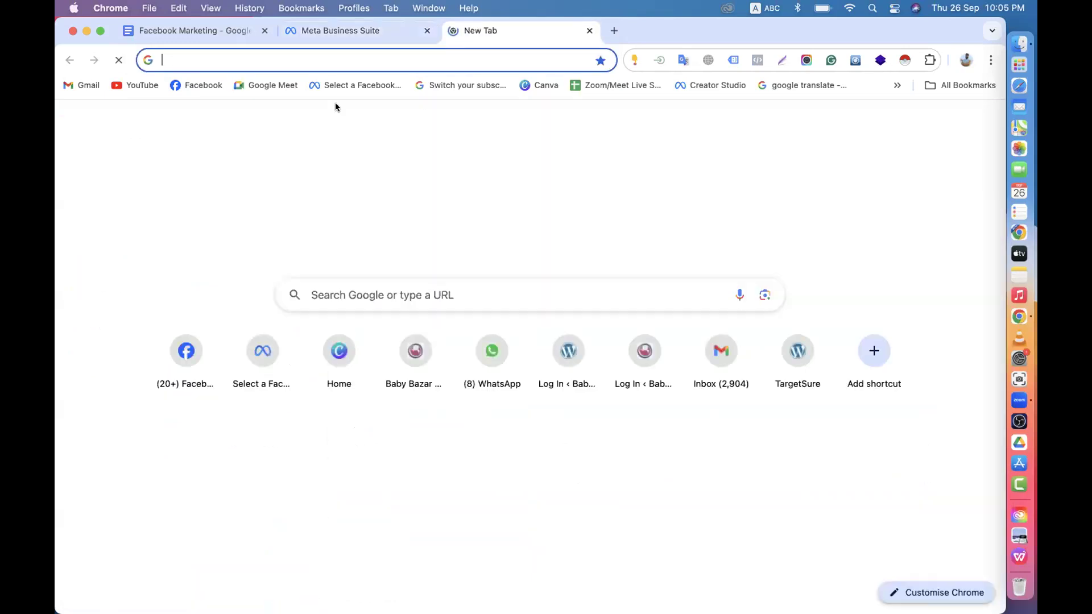
pyautogui.click(354, 85)
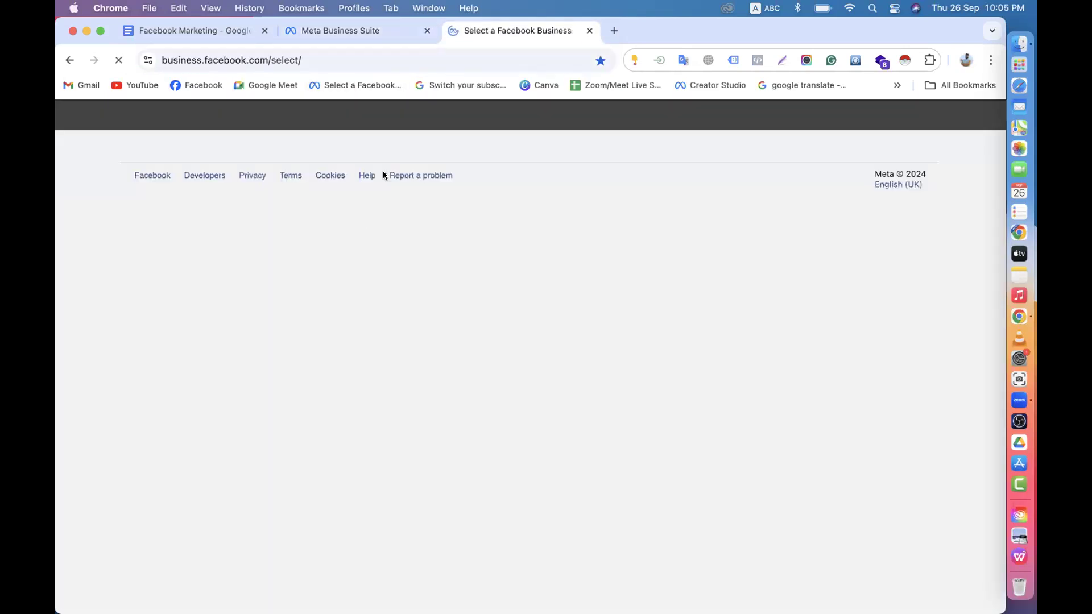
pyautogui.scroll(-5, 425, 394)
pyautogui.scroll(3, 425, 394)
pyautogui.scroll(-5, 576, 386)
pyautogui.scroll(2, 575, 386)
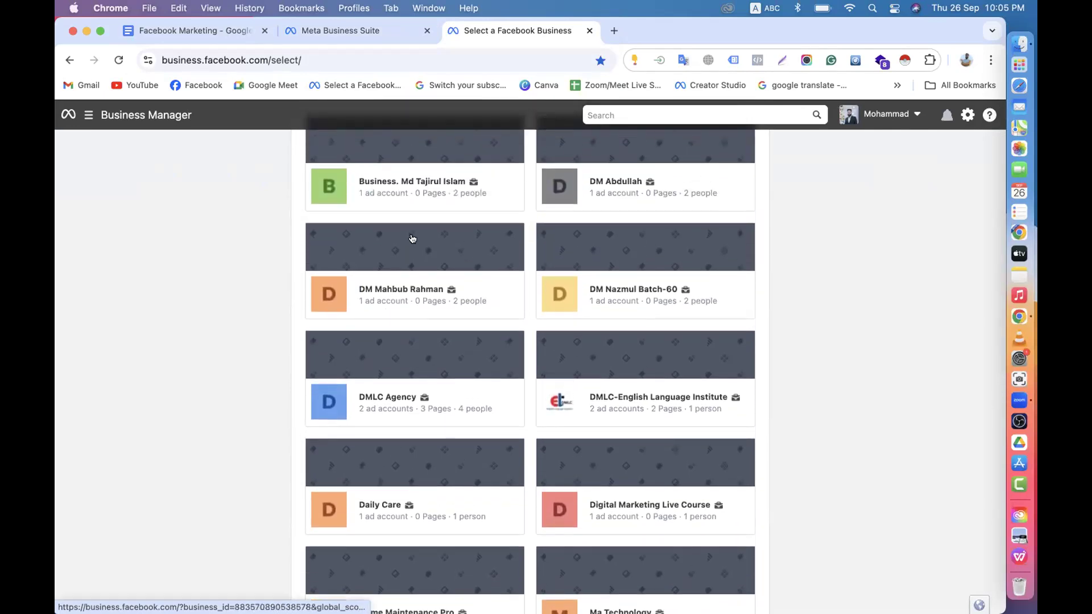
pyautogui.click(404, 259)
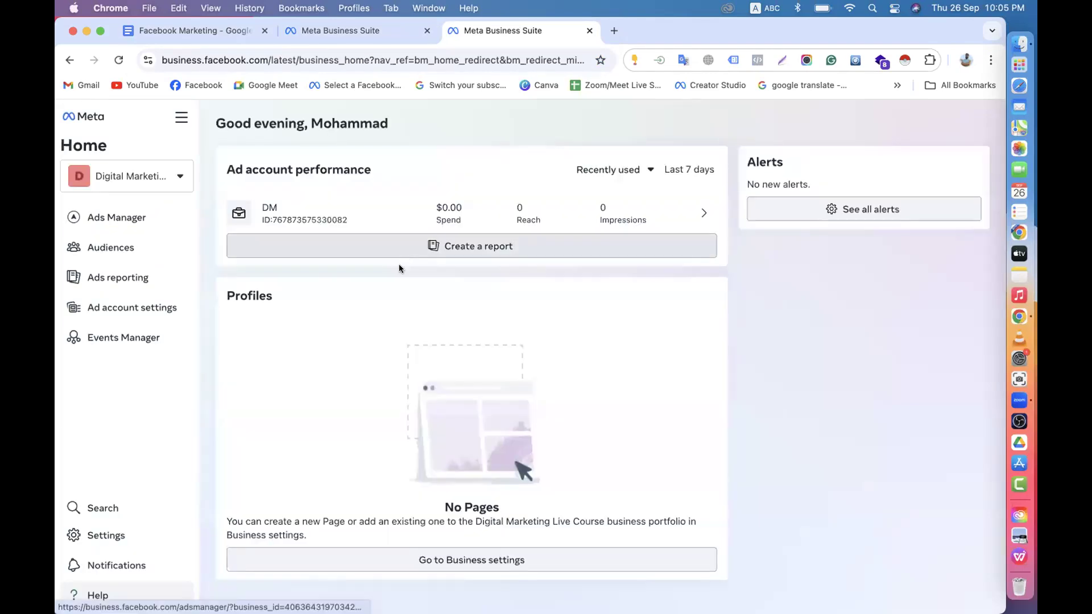
# - Switch to the DM business portfolio listed two entries above DMLC Agency
pyautogui.click(173, 177)
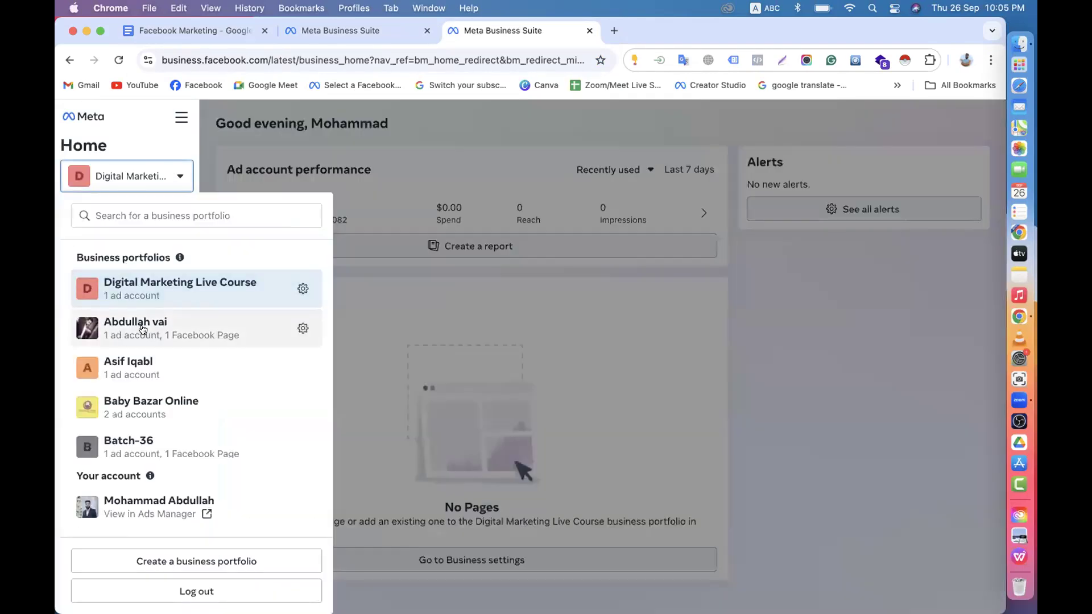
pyautogui.scroll(-5, 143, 381)
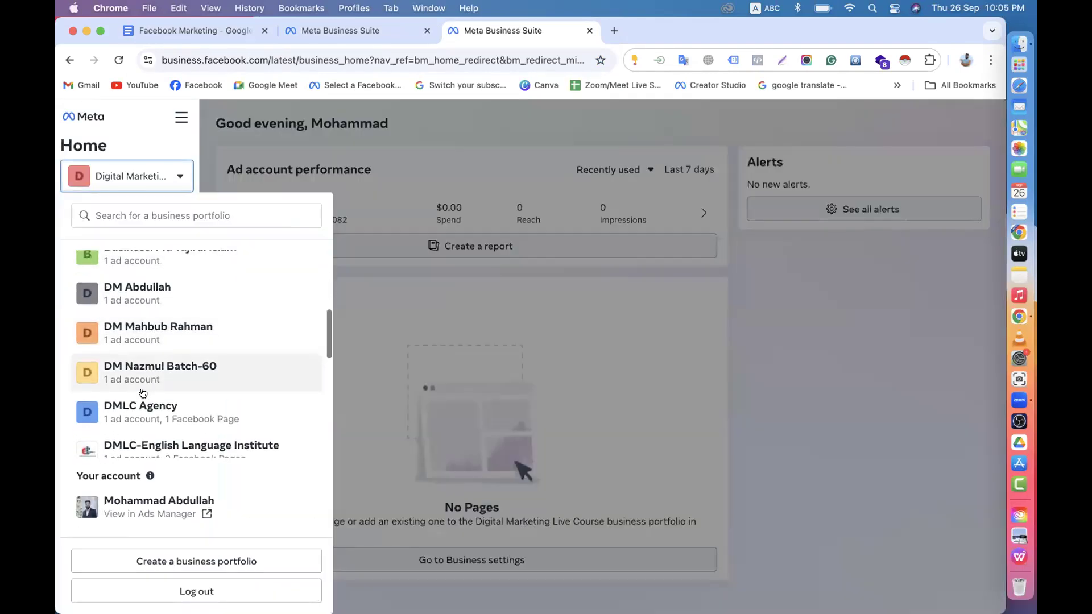
pyautogui.click(144, 335)
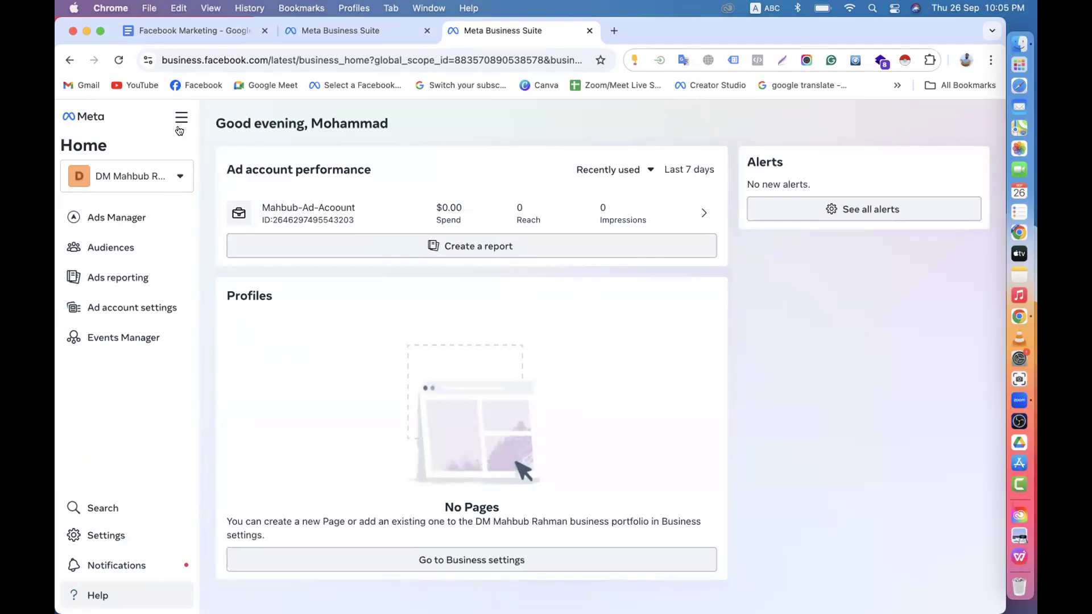
# - Open the portfolio's settings and show its full ad accounts list with the account details closed
pyautogui.click(100, 529)
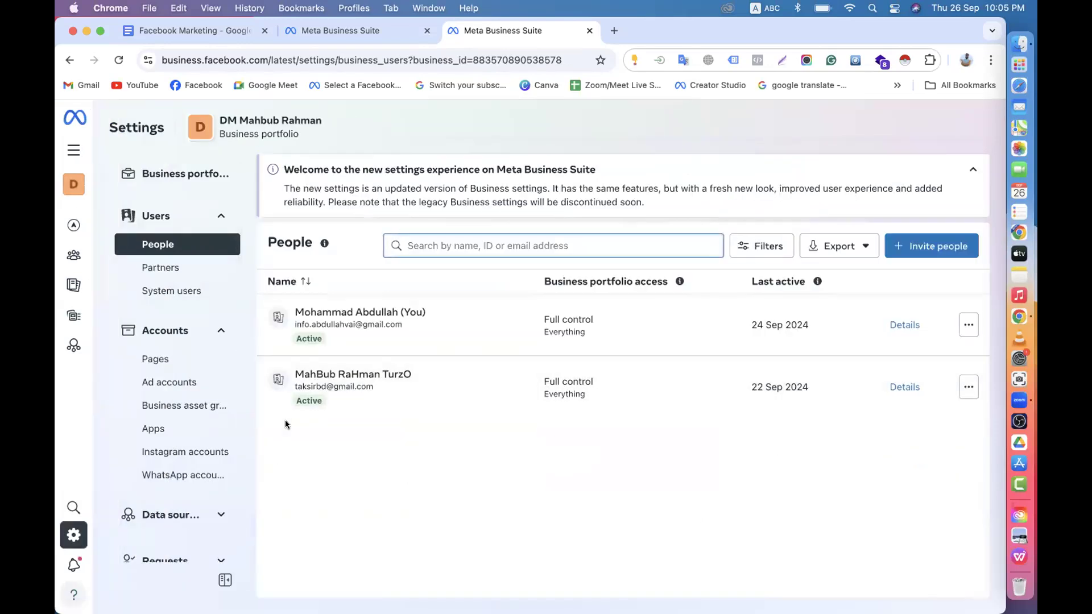
pyautogui.click(170, 384)
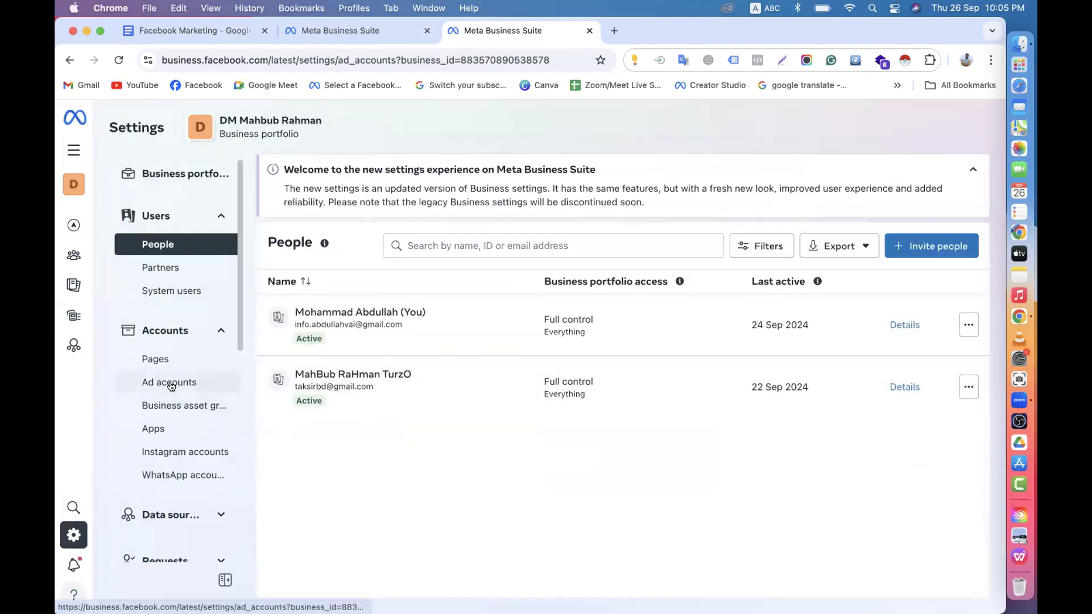
pyautogui.scroll(-5, 170, 386)
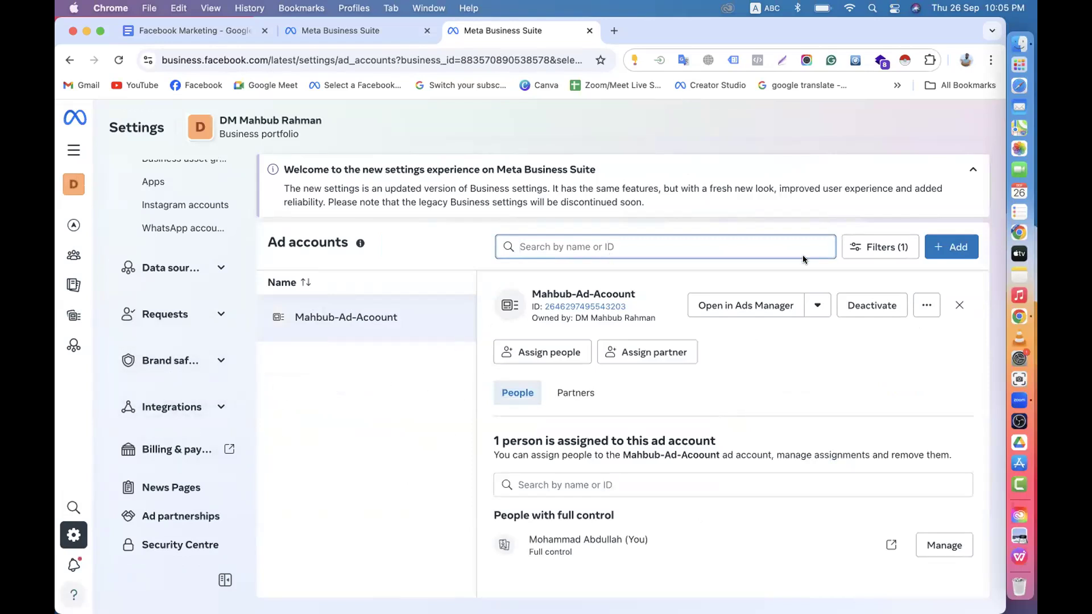
pyautogui.click(960, 305)
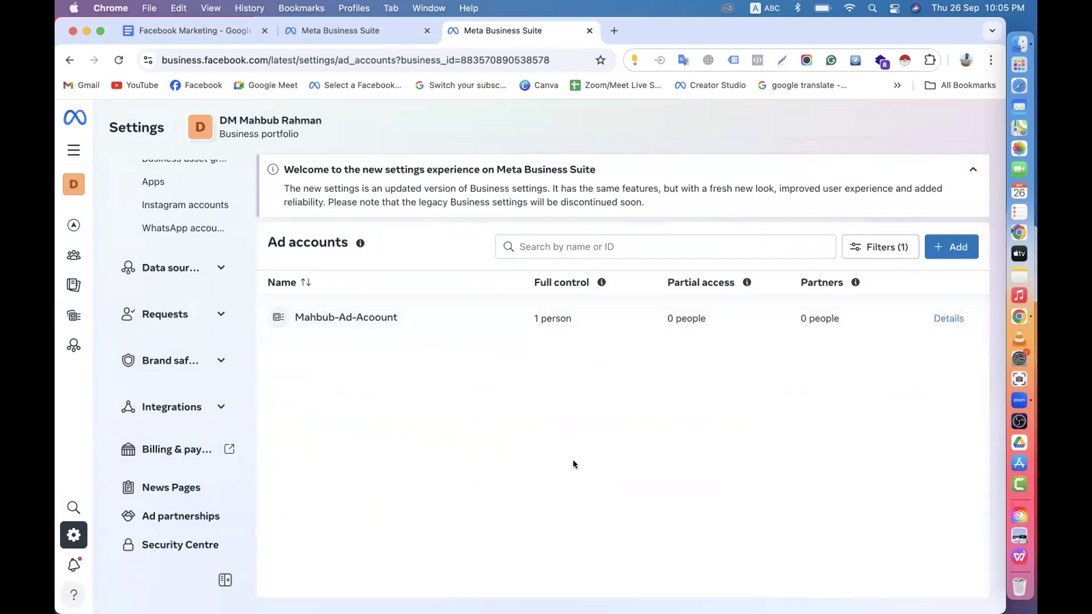
# - Check the portfolio's People list and return to the ad account's details to view its assigned people
pyautogui.scroll(3, 197, 422)
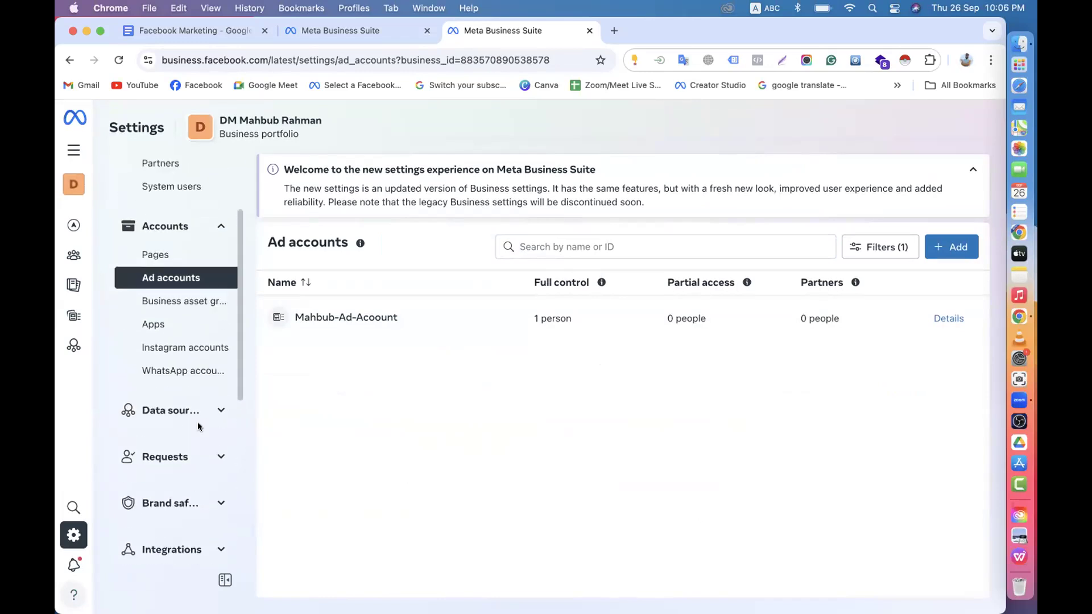
pyautogui.scroll(3, 197, 422)
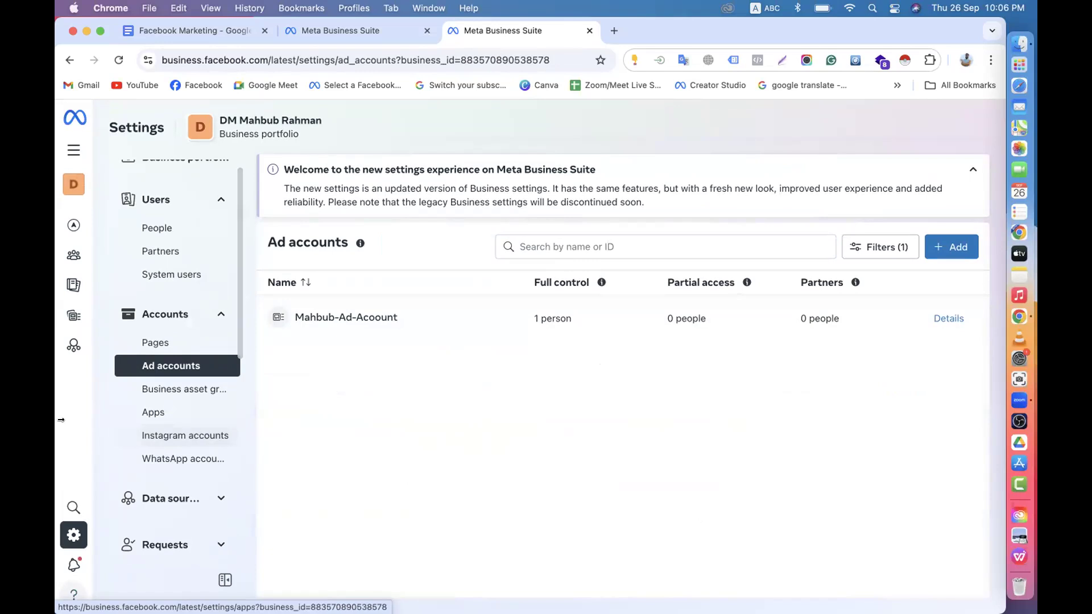
pyautogui.moveTo(239, 196); pyautogui.dragTo(229, 165)
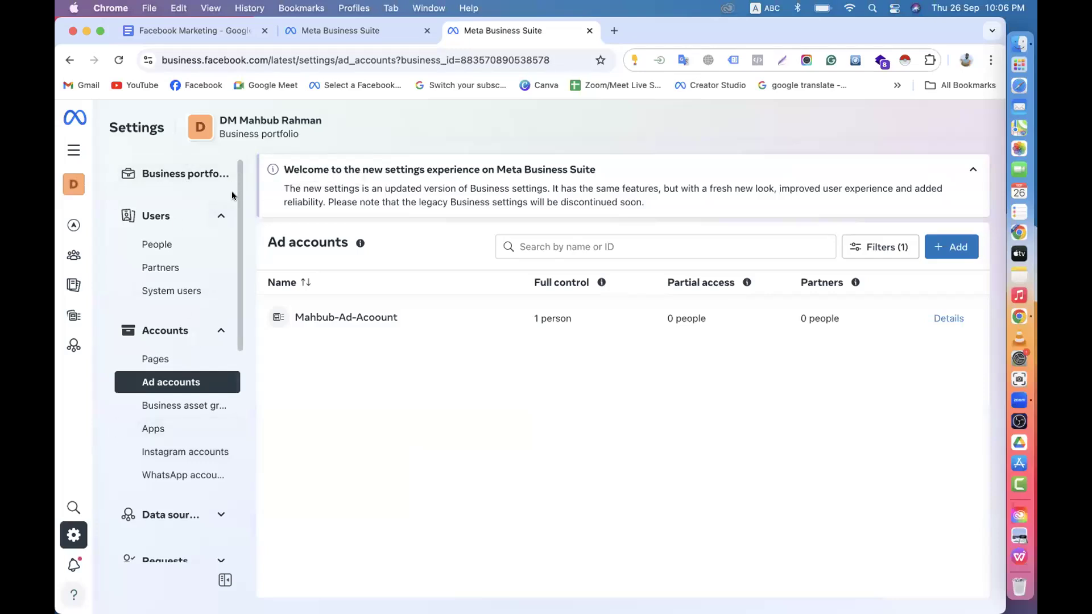
pyautogui.click(174, 244)
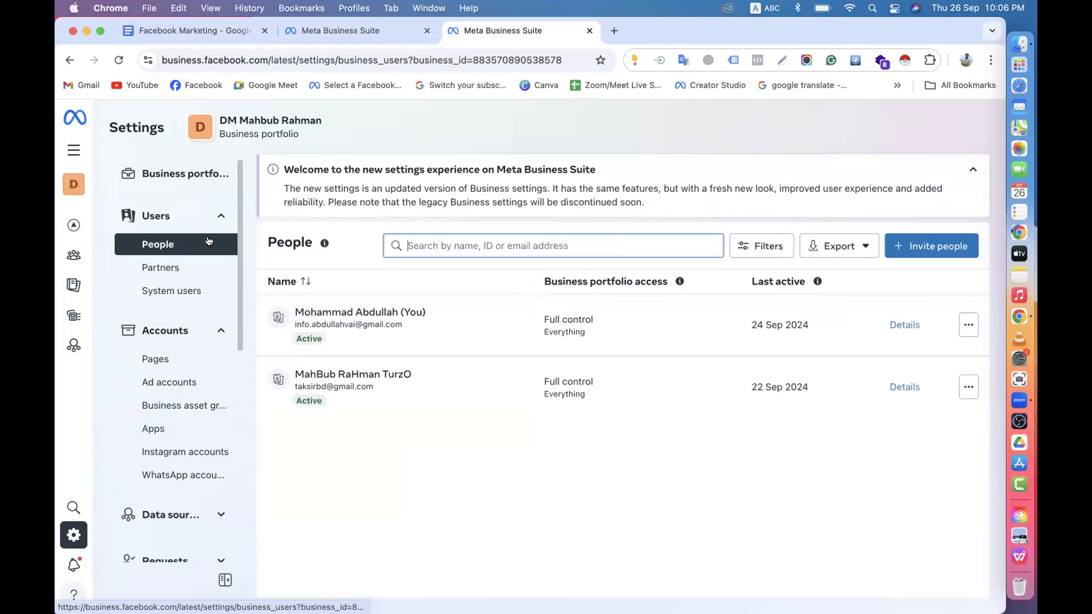
pyautogui.click(177, 382)
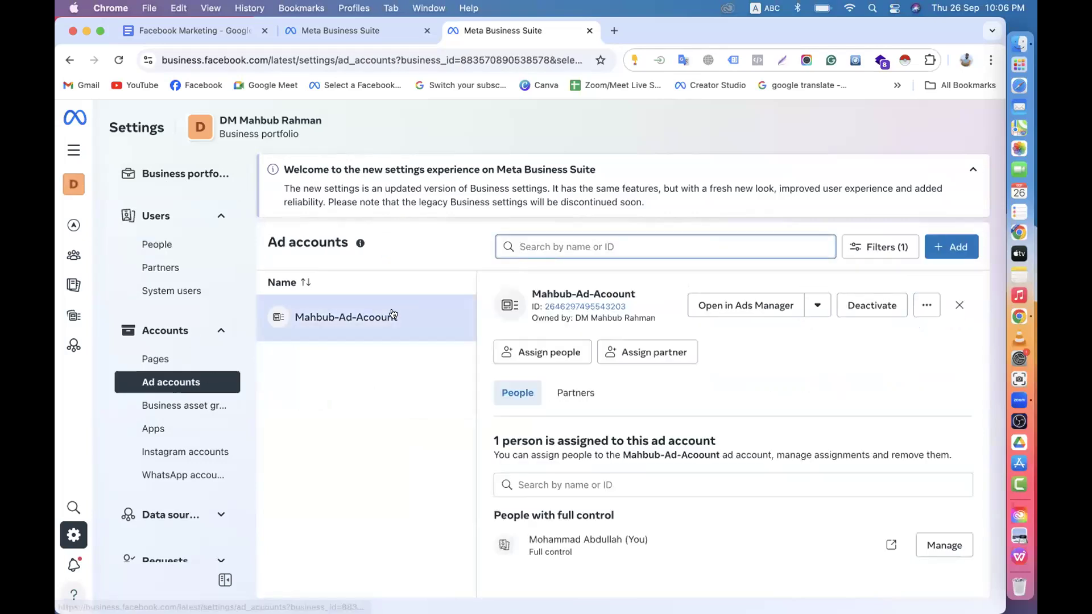
pyautogui.scroll(-1, 377, 372)
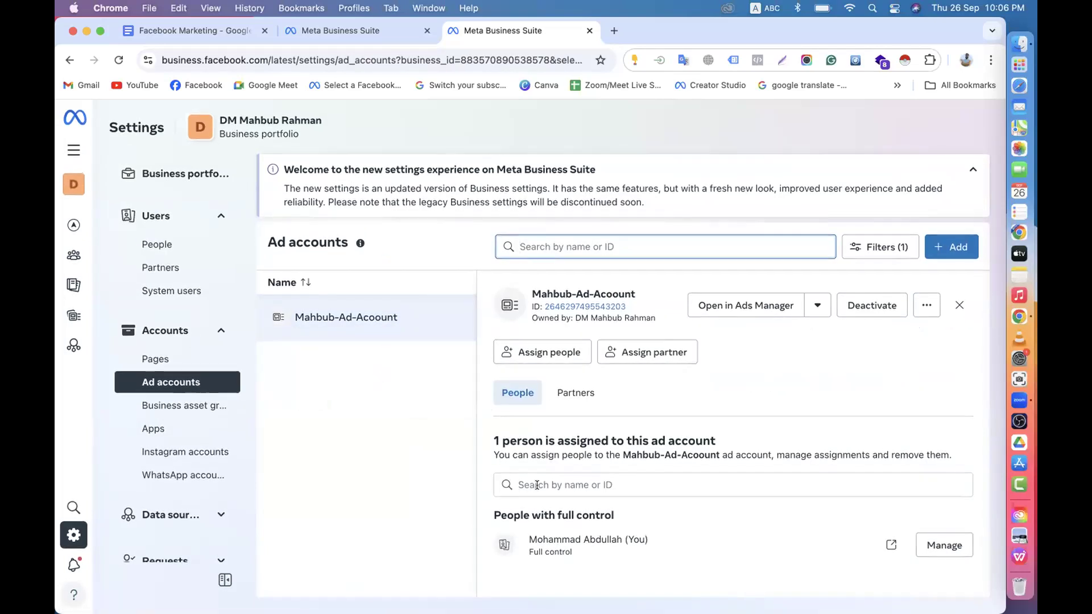
pyautogui.scroll(1, 537, 485)
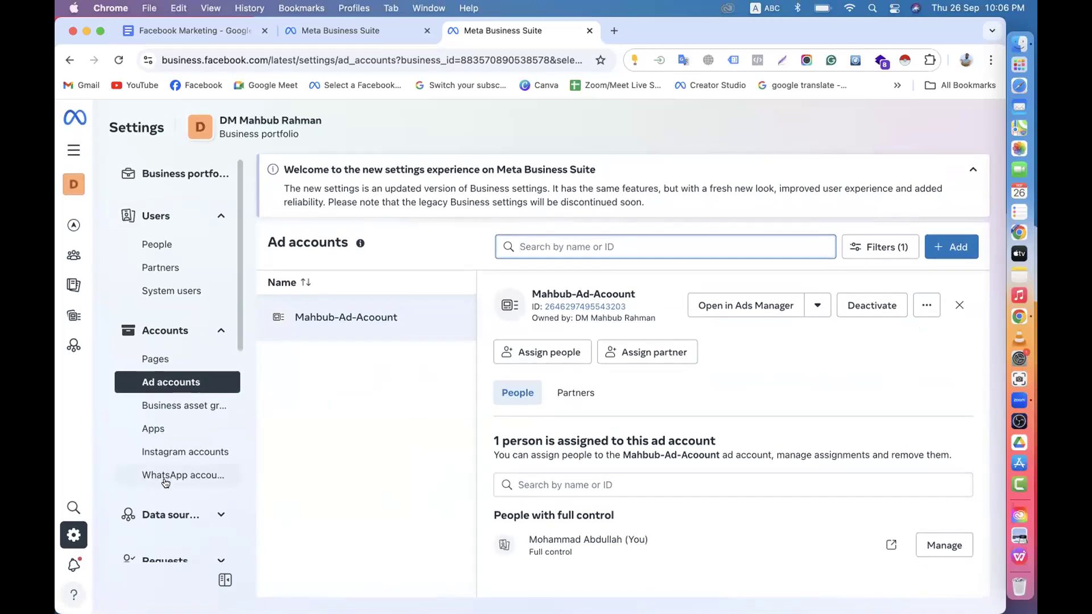
# - Open the profile of the person with full control of the ad account and review their assigned business assets
pyautogui.scroll(-5, 159, 512)
pyautogui.scroll(-1, 158, 511)
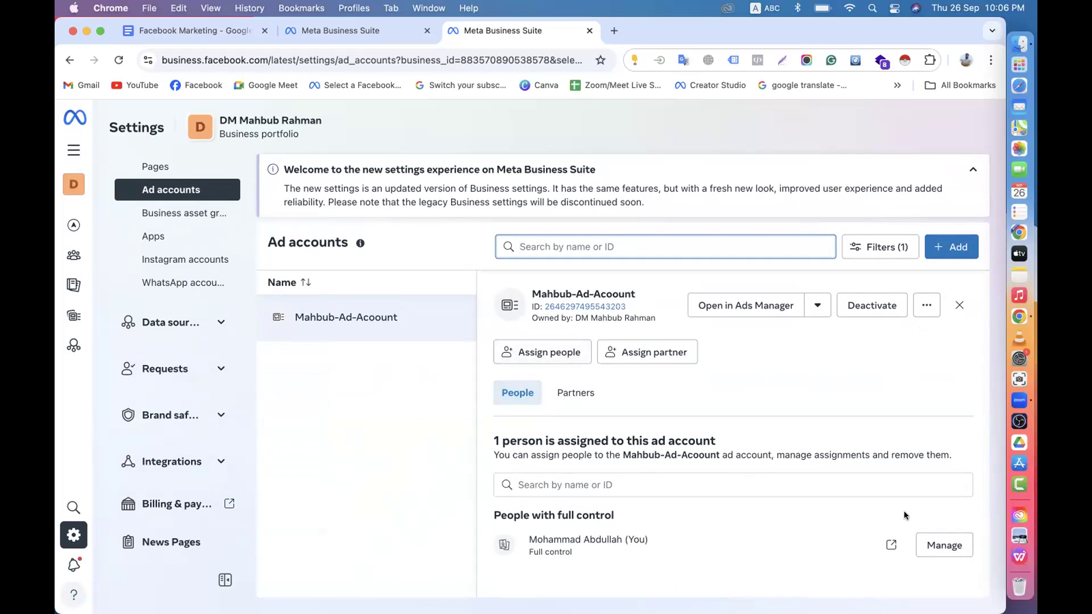
pyautogui.click(891, 545)
pyautogui.scroll(-2, 575, 435)
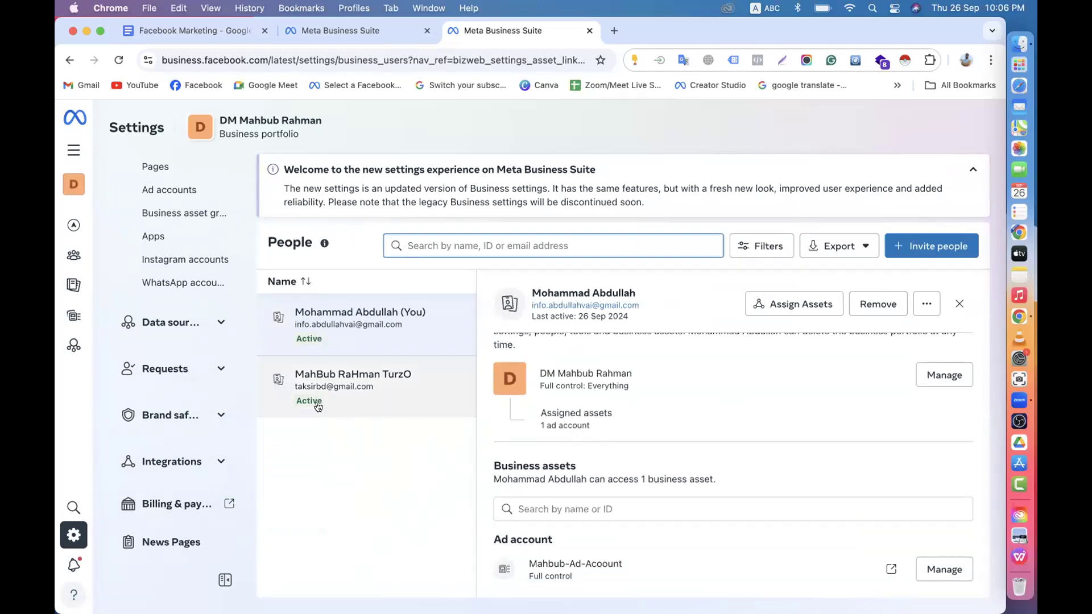
# - Return to the portfolio's ad accounts list and reopen the details of its only ad account
pyautogui.scroll(5, 170, 364)
pyautogui.click(162, 379)
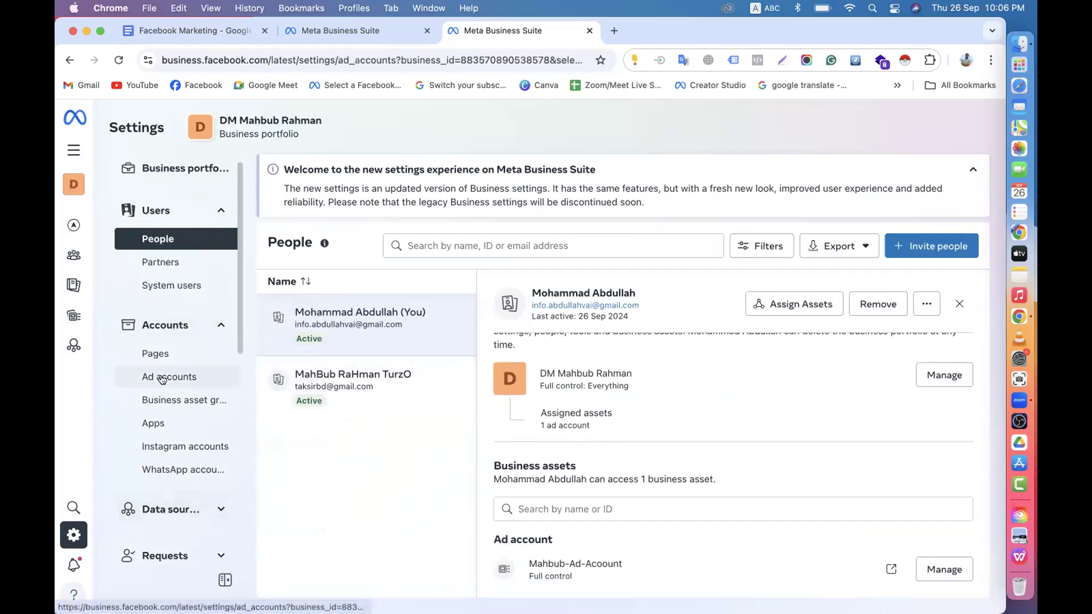
pyautogui.click(959, 305)
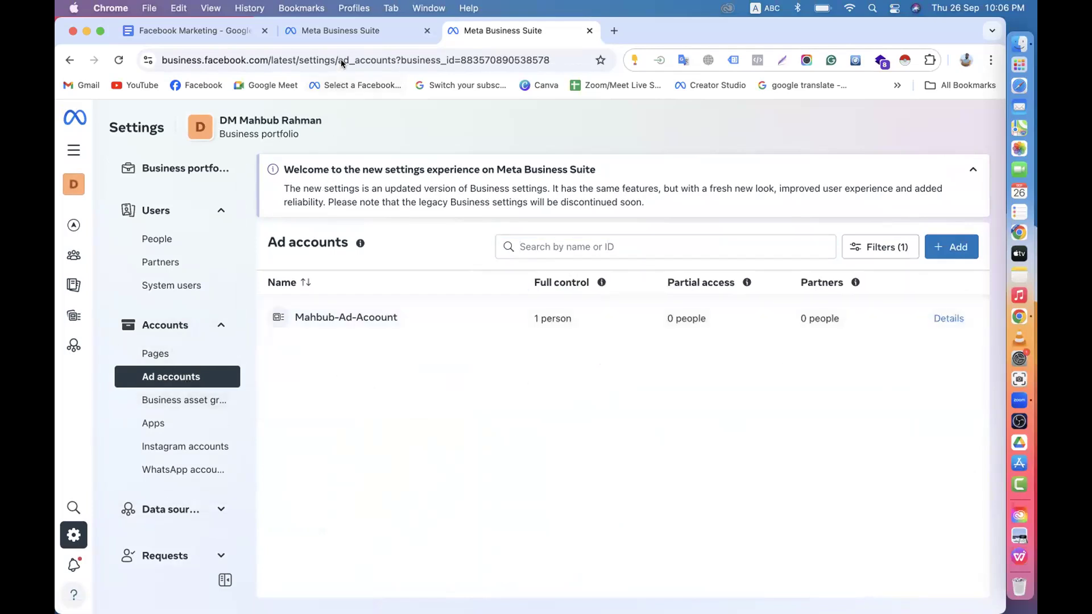
pyautogui.click(418, 317)
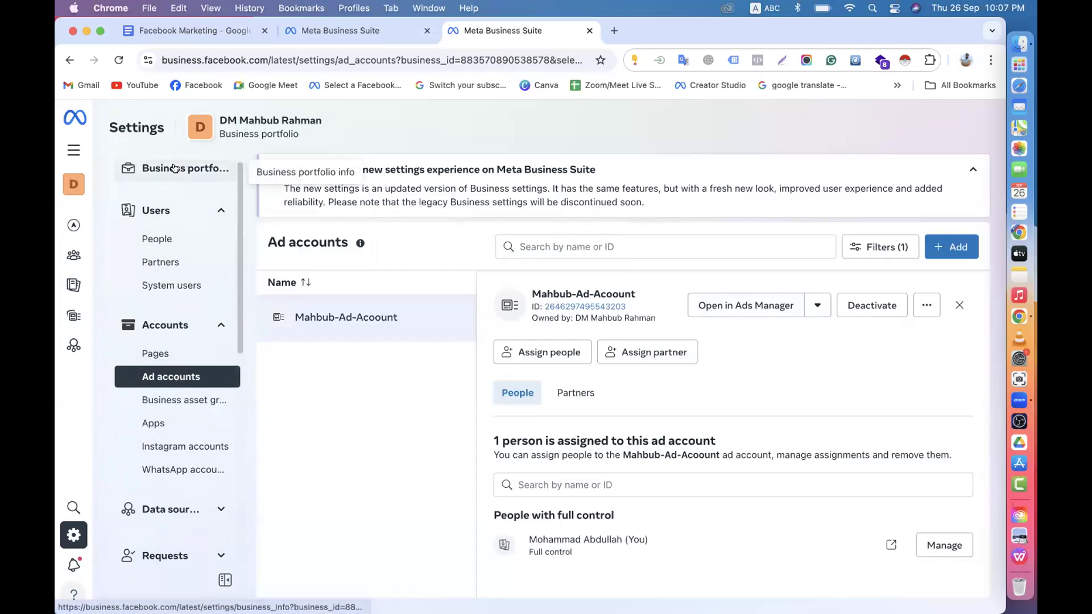
# - View the people who can be assigned to the ad account and close the assignment dialog without changes
pyautogui.scroll(-4, 148, 446)
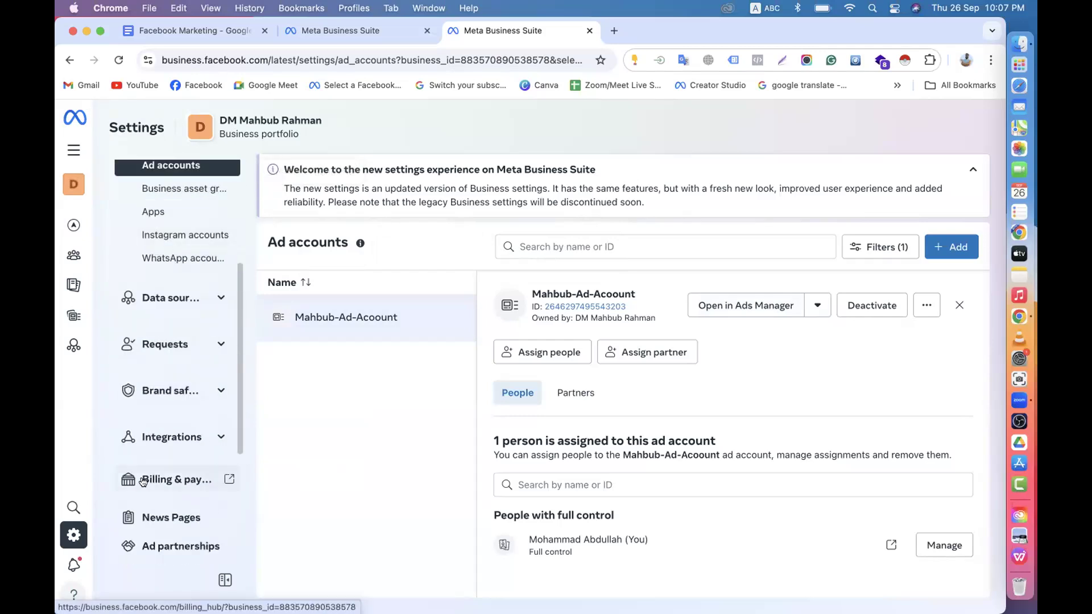
pyautogui.scroll(4, 228, 478)
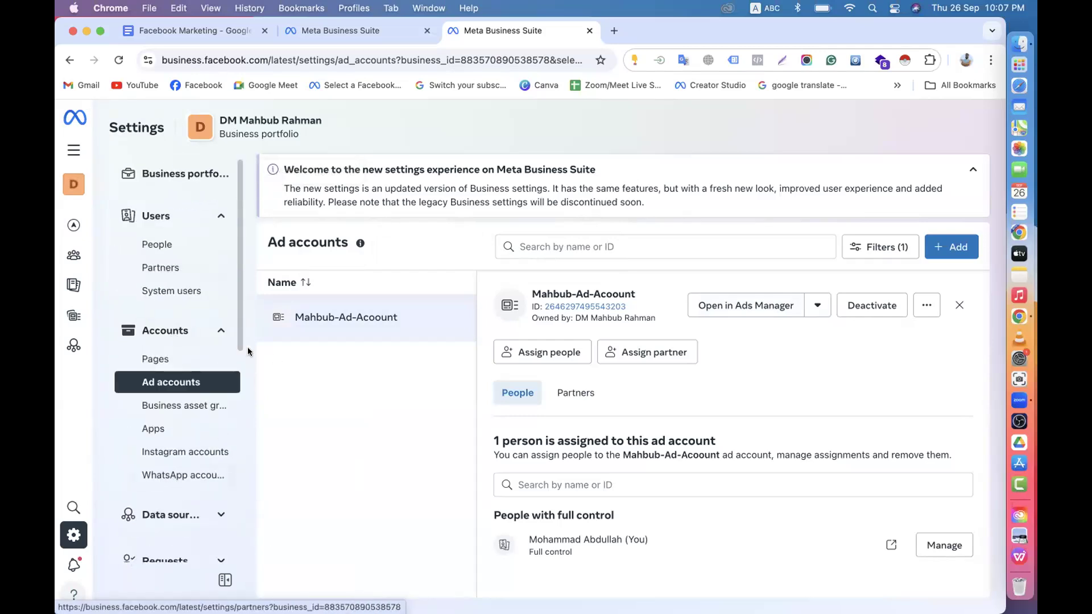
pyautogui.click(504, 344)
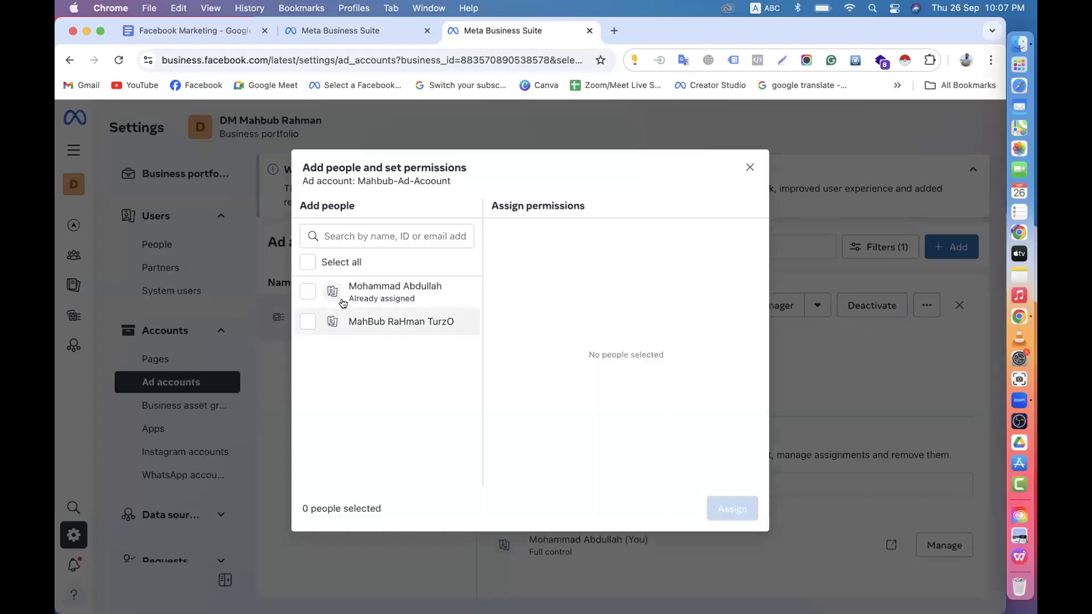
pyautogui.click(748, 169)
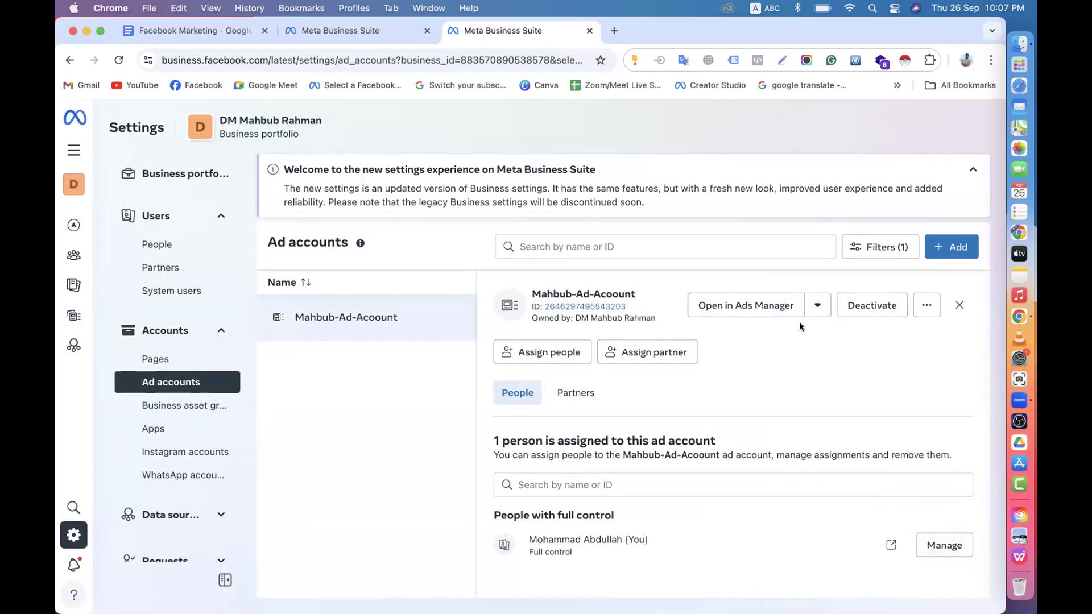
# - Reopen the ad account from the list, remove the full-control person's access to it, and close its details
pyautogui.click(195, 389)
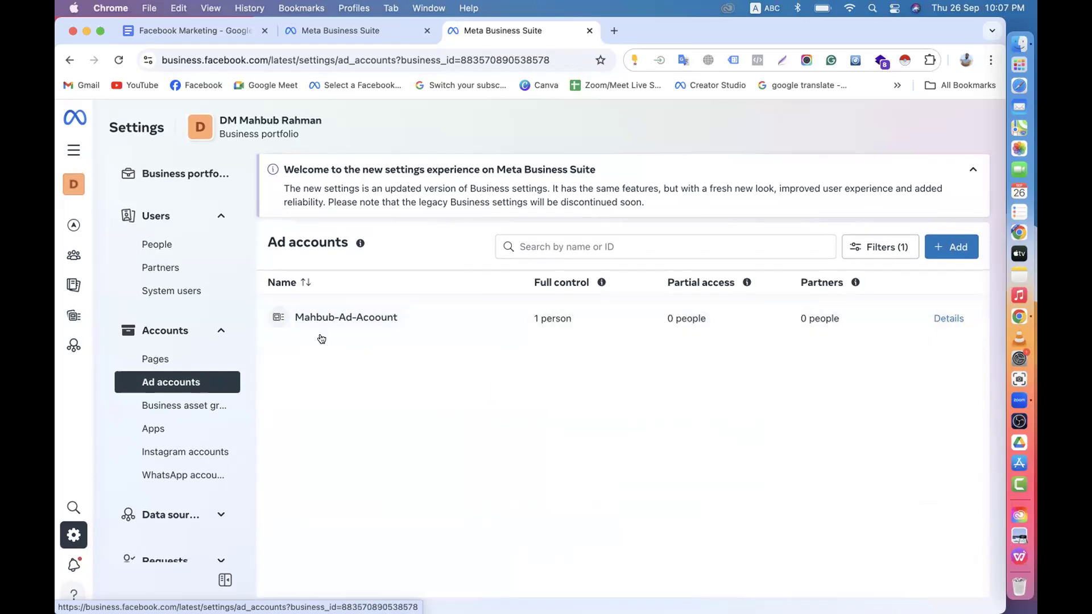
pyautogui.click(370, 321)
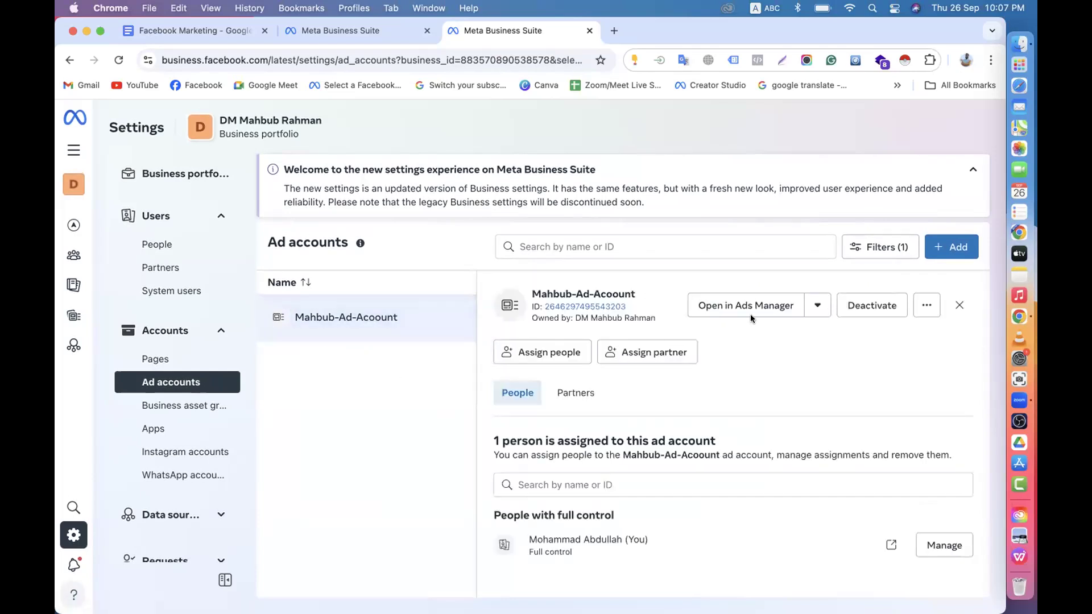
pyautogui.click(932, 546)
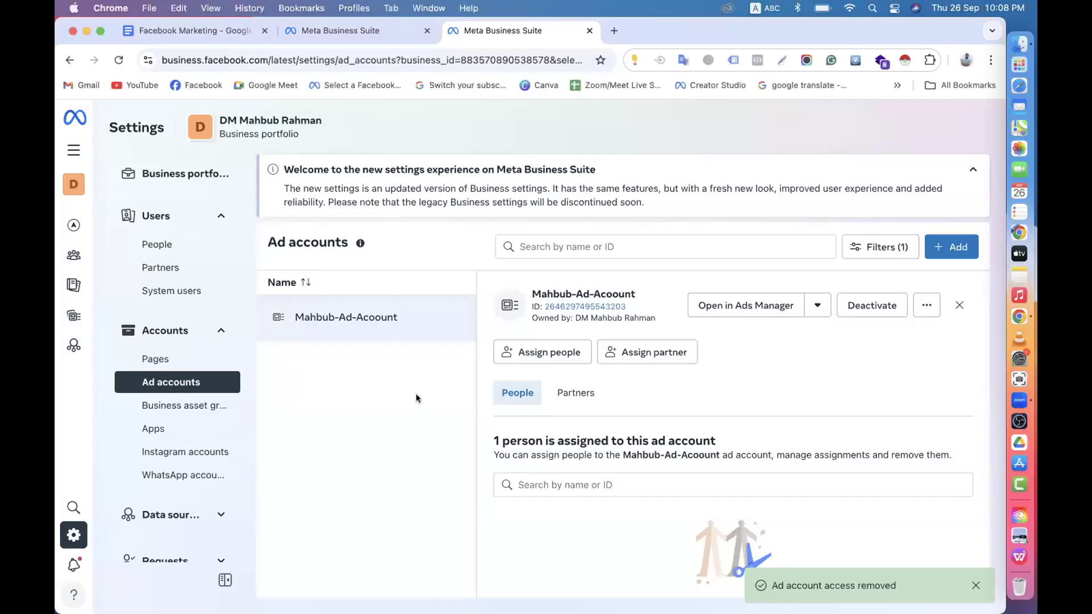
pyautogui.click(959, 305)
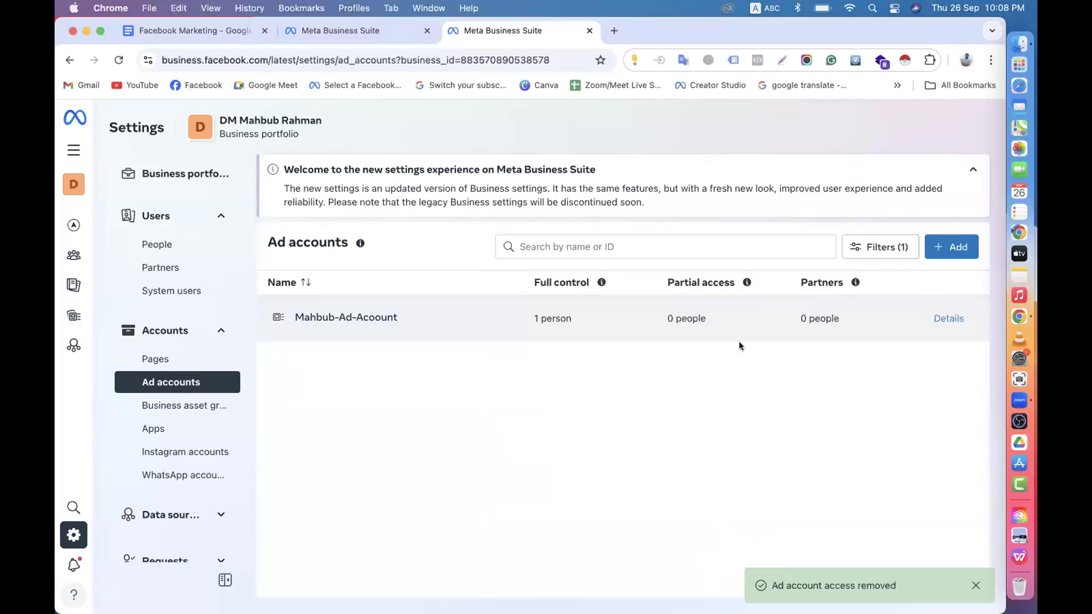
# - Check the ad account's assigned people and the portfolio's People list, ending on the full ad accounts list
pyautogui.click(390, 317)
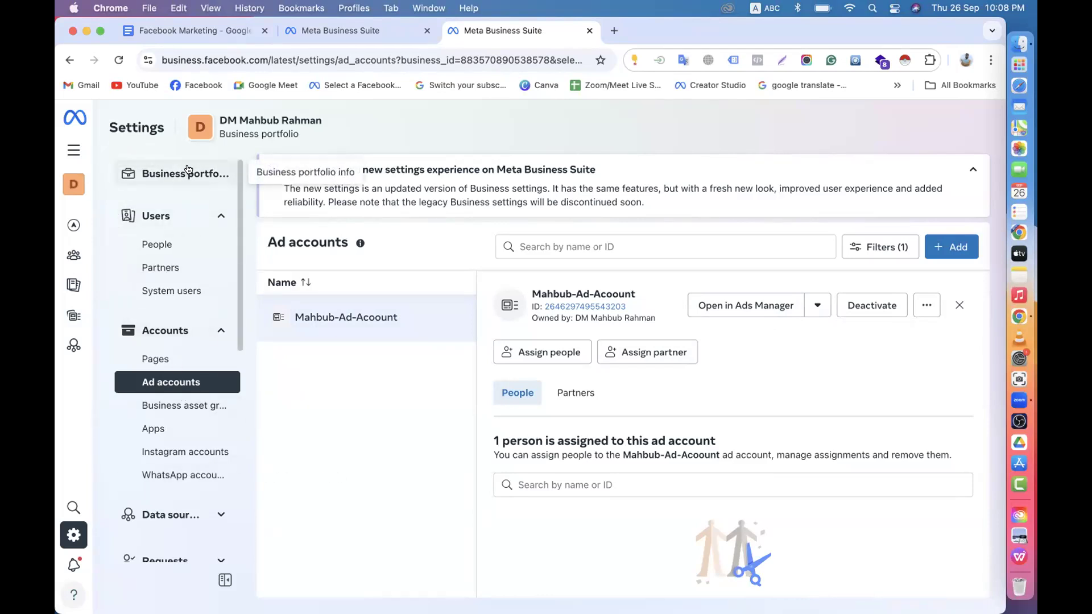
pyautogui.click(153, 248)
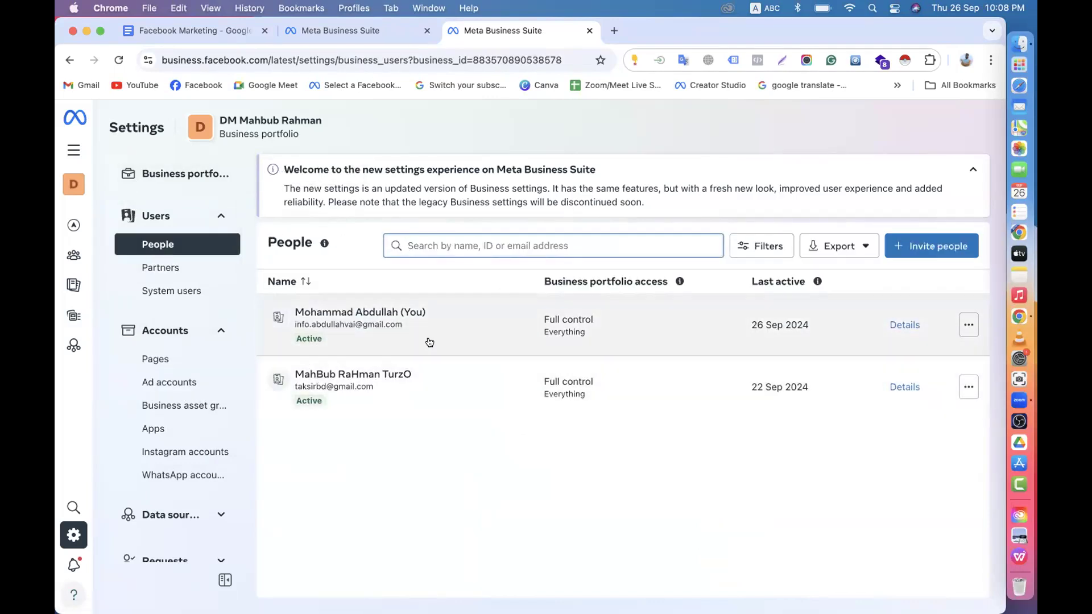
pyautogui.scroll(-10, 188, 461)
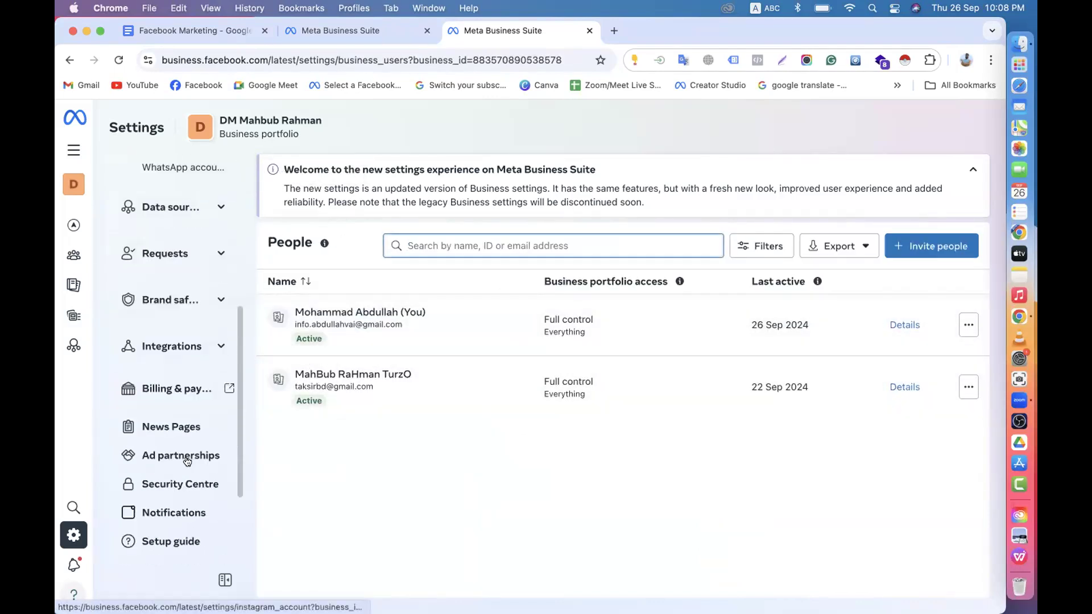
pyautogui.scroll(10, 173, 390)
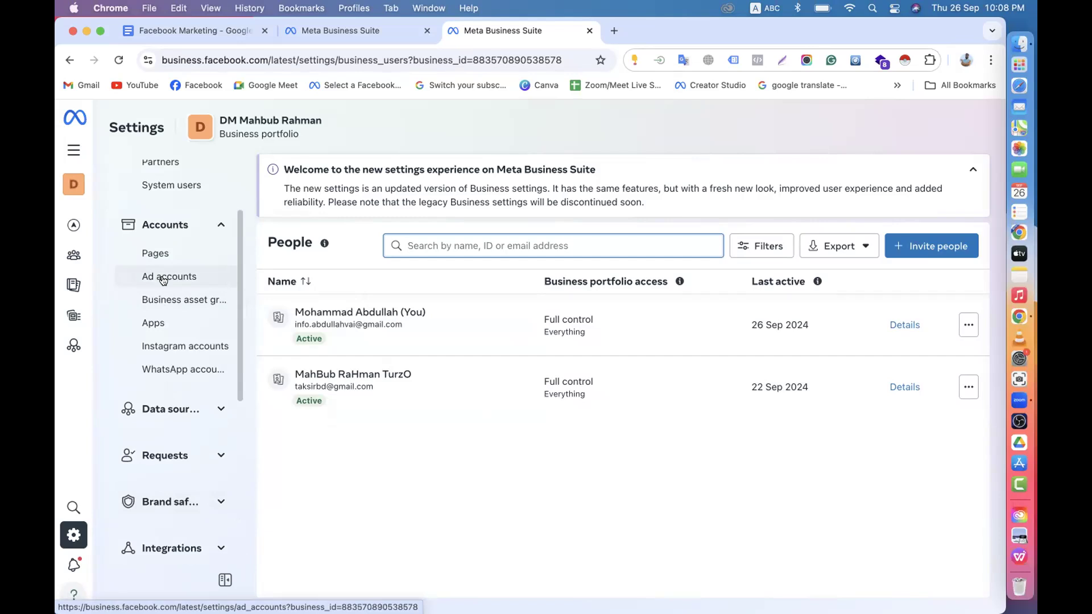
pyautogui.scroll(2, 164, 280)
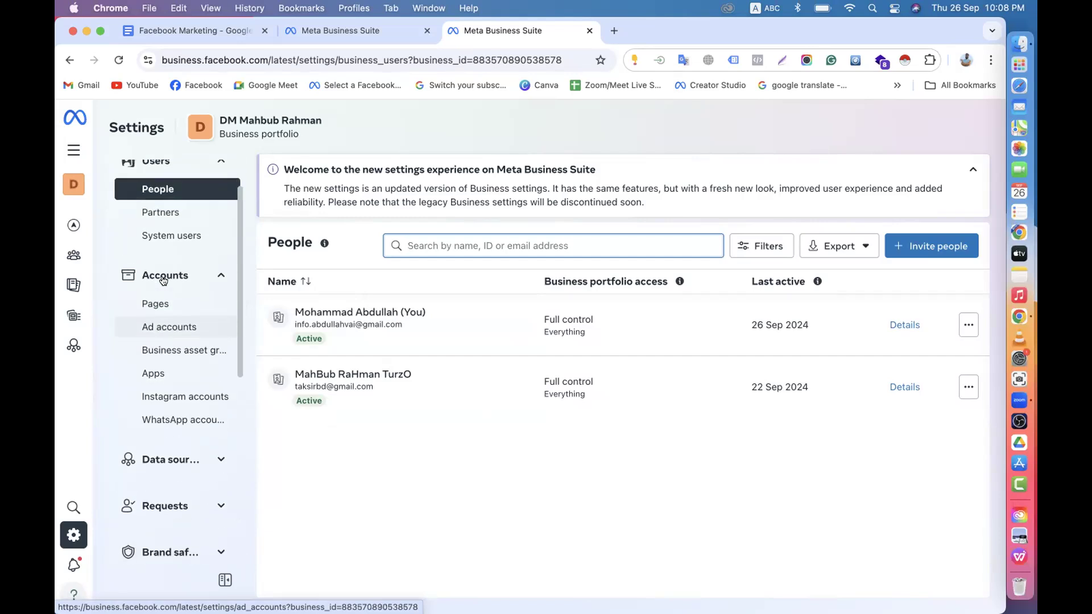
pyautogui.click(162, 326)
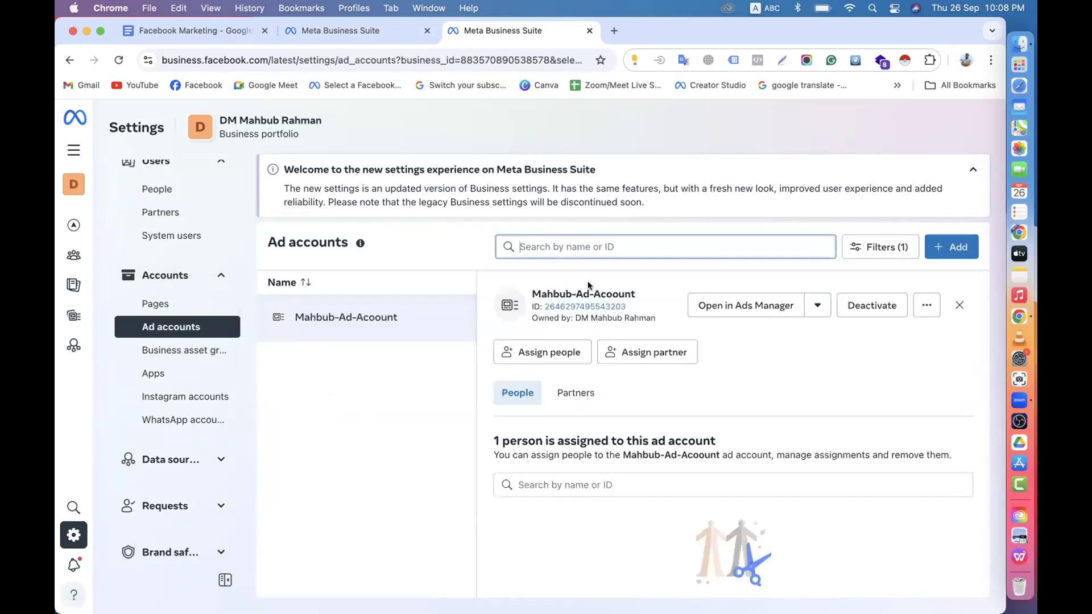
pyautogui.click(960, 305)
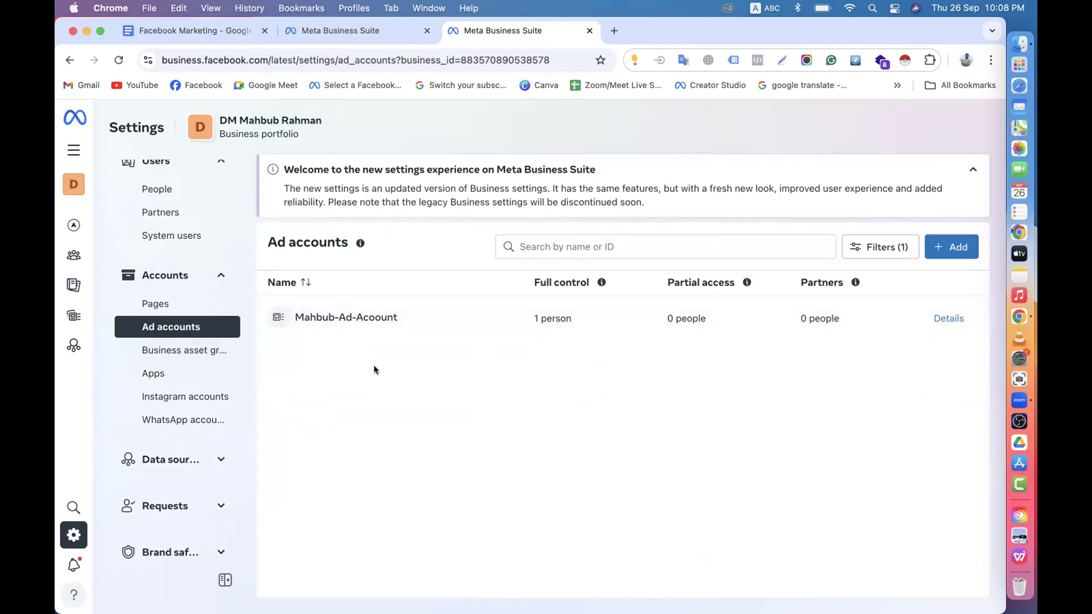
# - Open the portfolio's ad account in Ads Manager and dismiss the payment method notice
pyautogui.scroll(2, 155, 302)
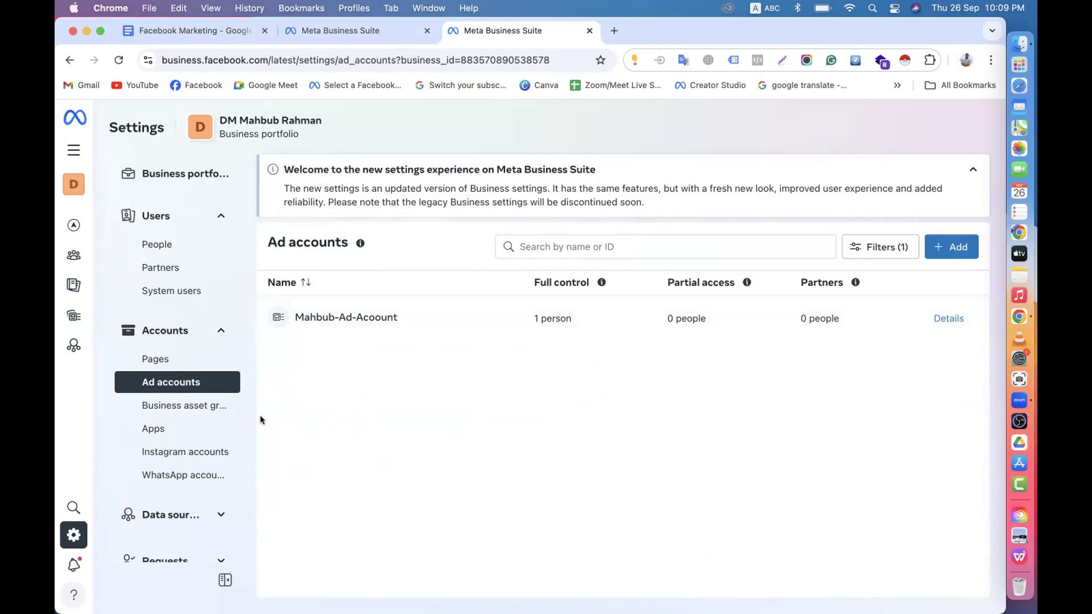
pyautogui.click(474, 331)
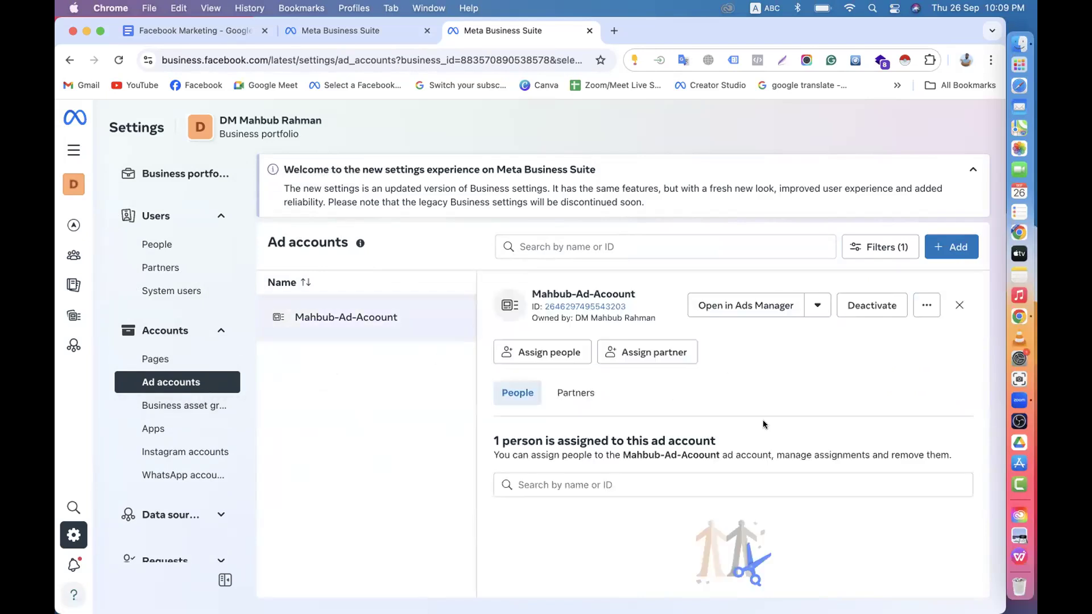
pyautogui.scroll(-5, 763, 420)
pyautogui.scroll(5, 763, 420)
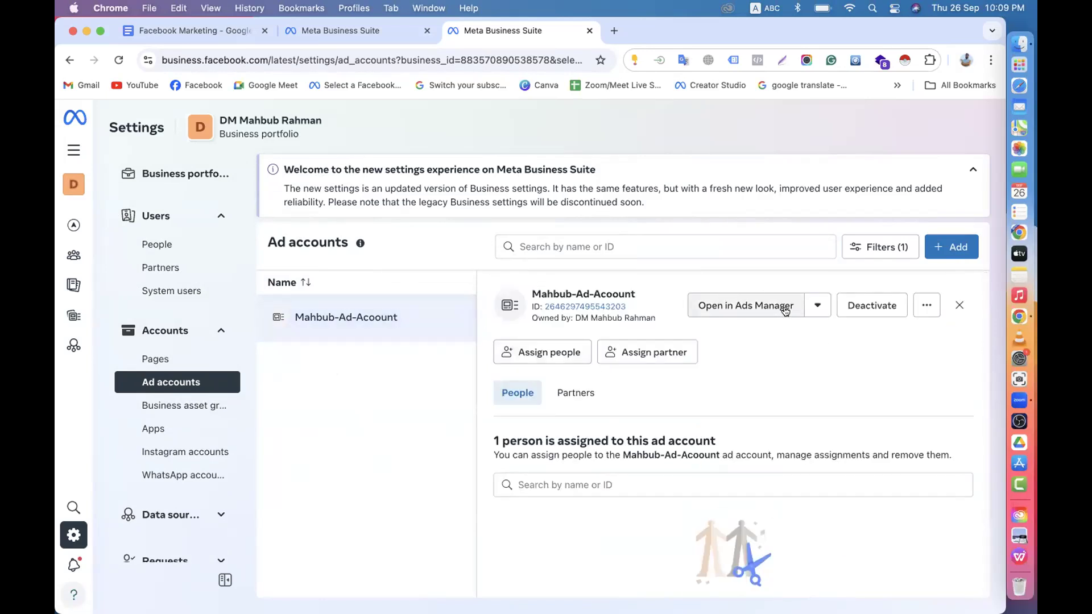
pyautogui.click(720, 307)
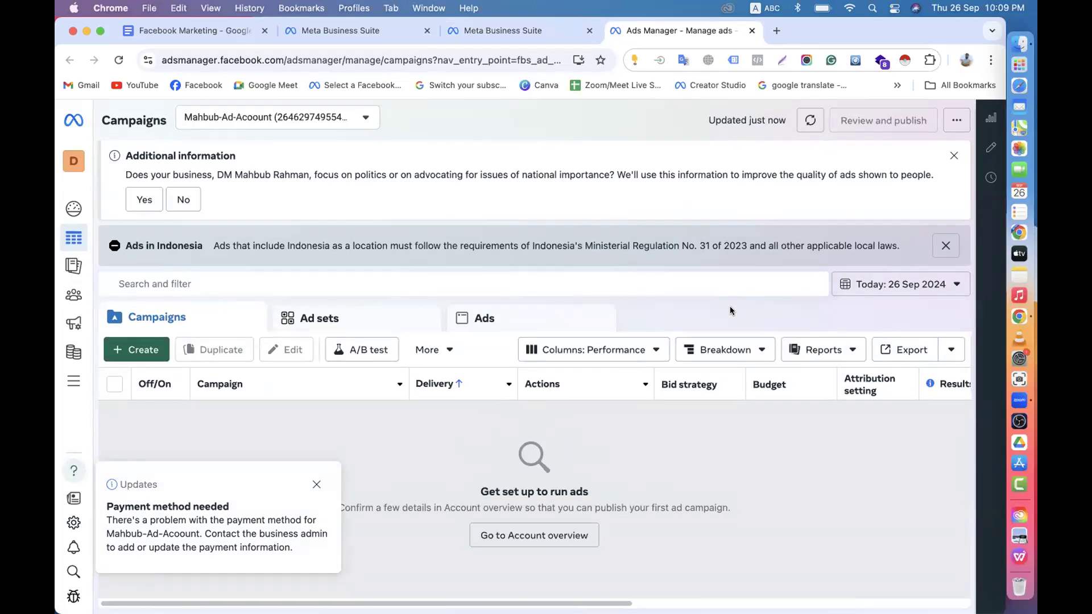
pyautogui.click(316, 484)
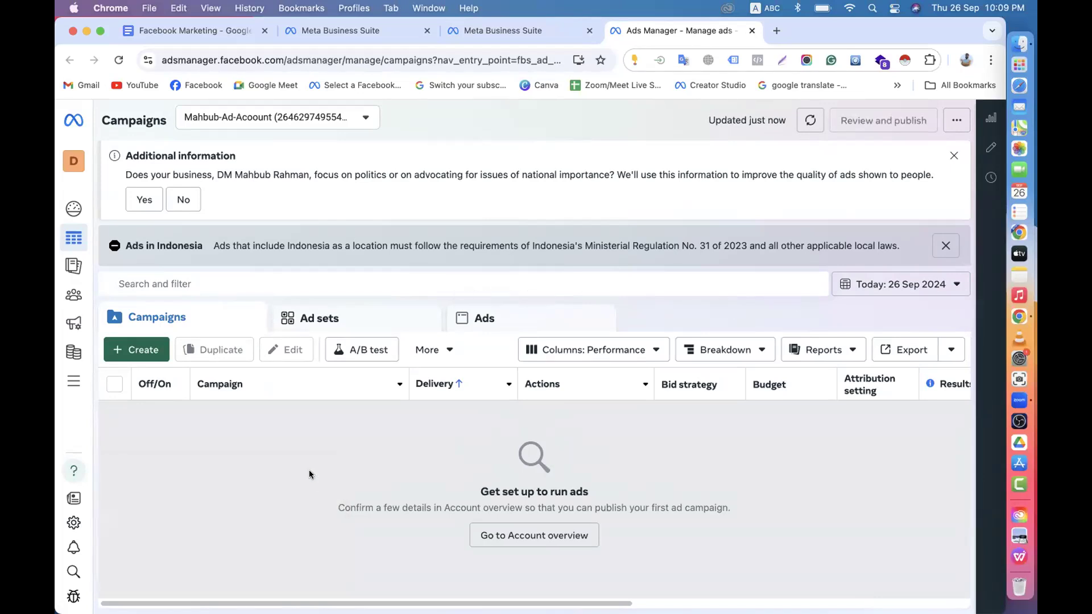
# - Review the ad account's assigned people in the portfolio settings and return to its campaigns in Ads Manager
pyautogui.hotkey('ctrl', 'shift', 'Tab')
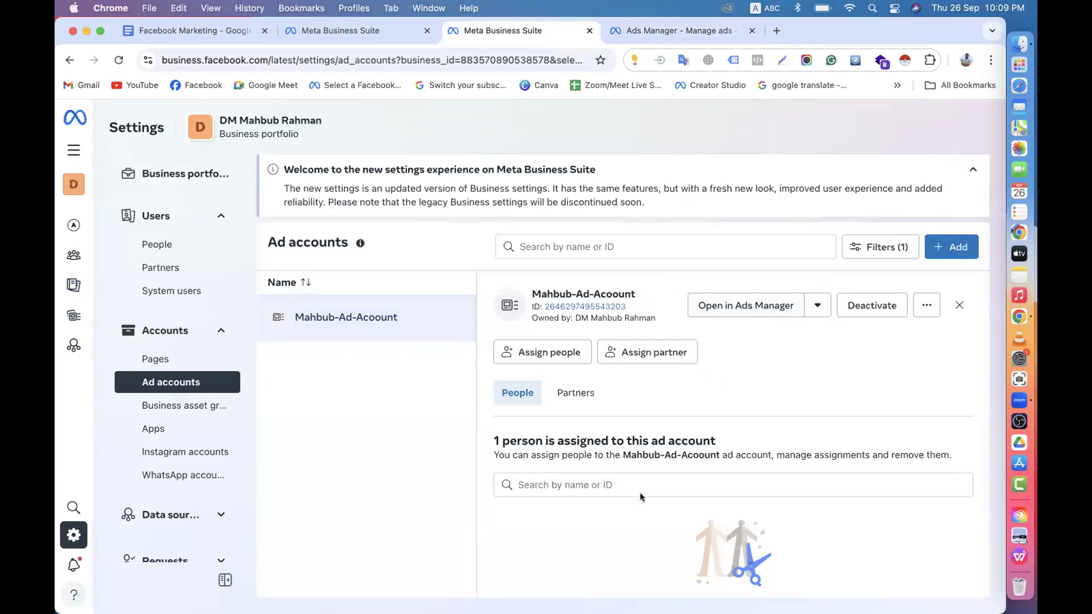
pyautogui.scroll(-4, 641, 497)
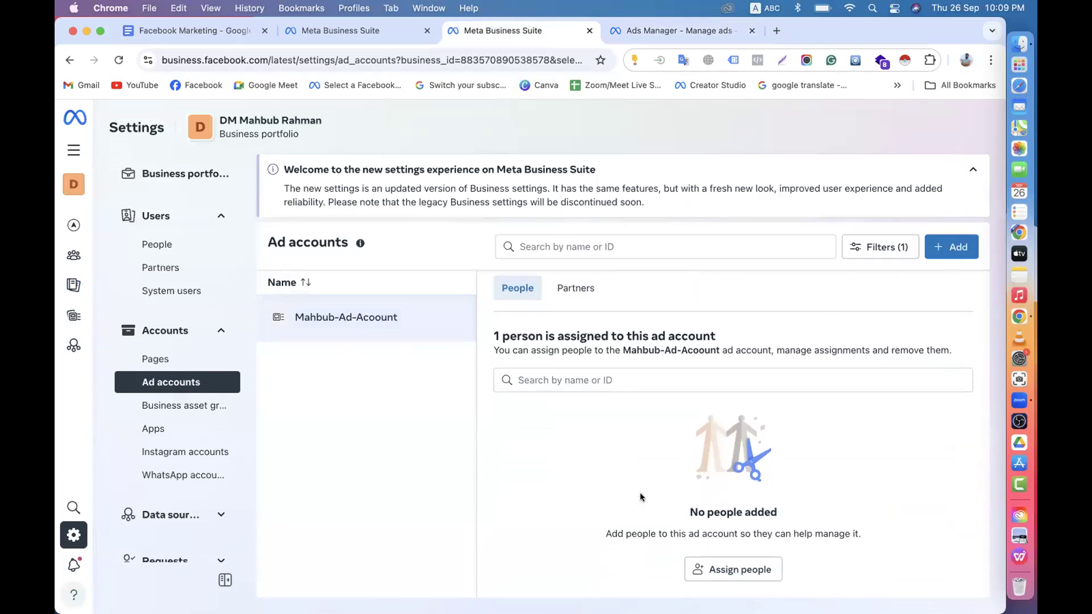
pyautogui.scroll(4, 641, 497)
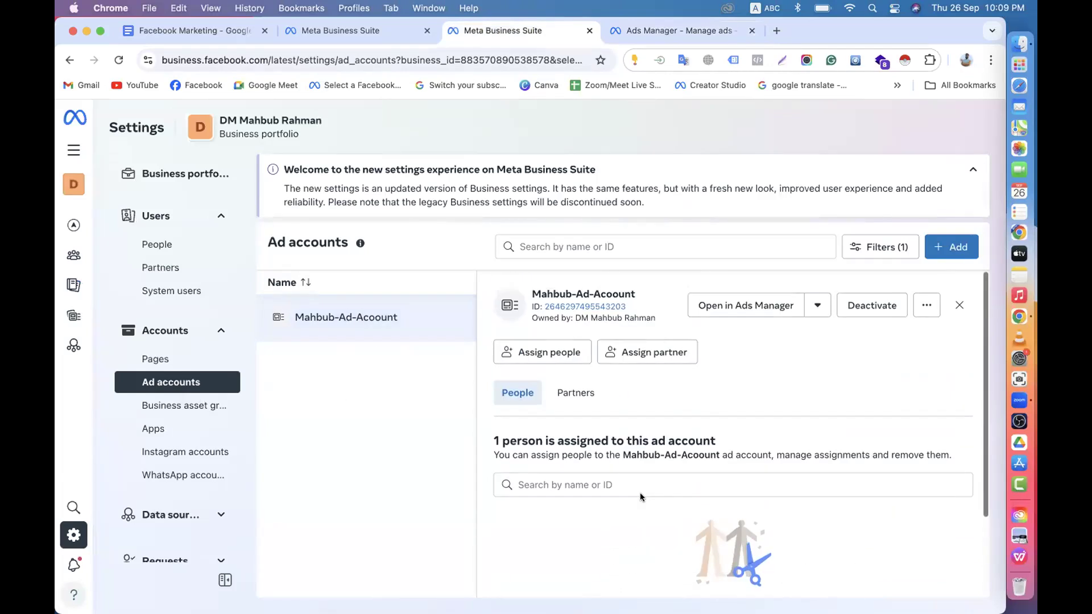
pyautogui.click(649, 34)
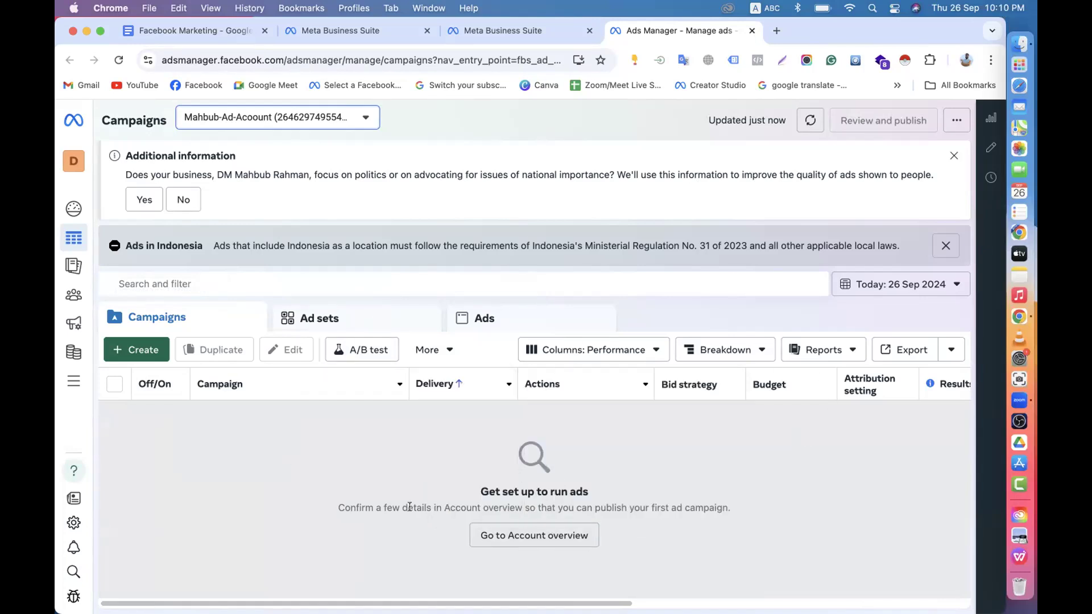
# - Switch to the Facebook Marketing document in Google Docs, highlight "Facebook Ads Campaign" under Facebook Paid Marketing, and return to Ads Manager
pyautogui.click(228, 32)
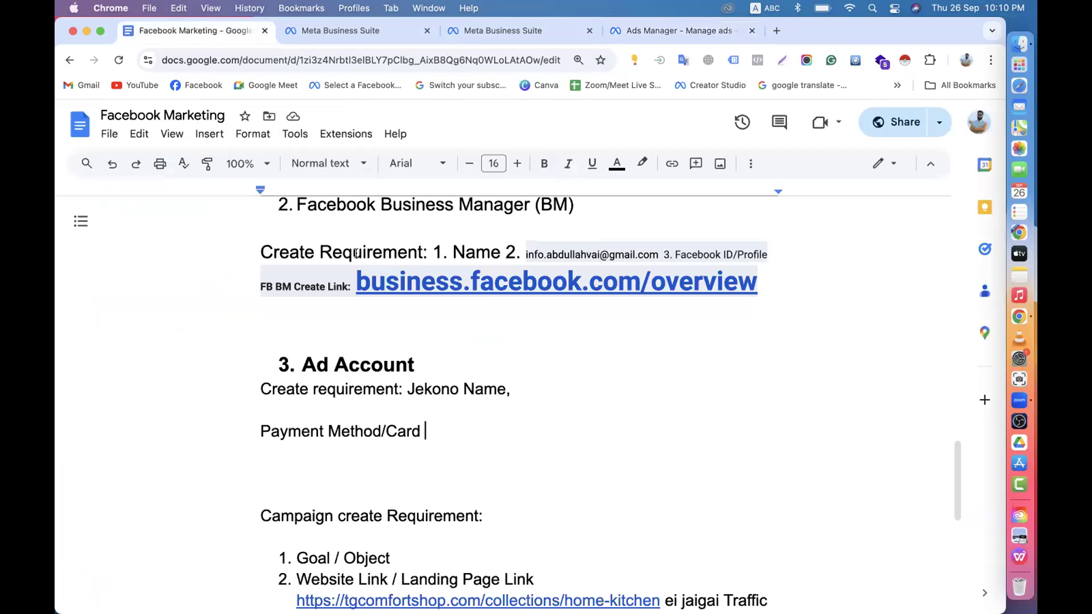
pyautogui.scroll(10, 441, 365)
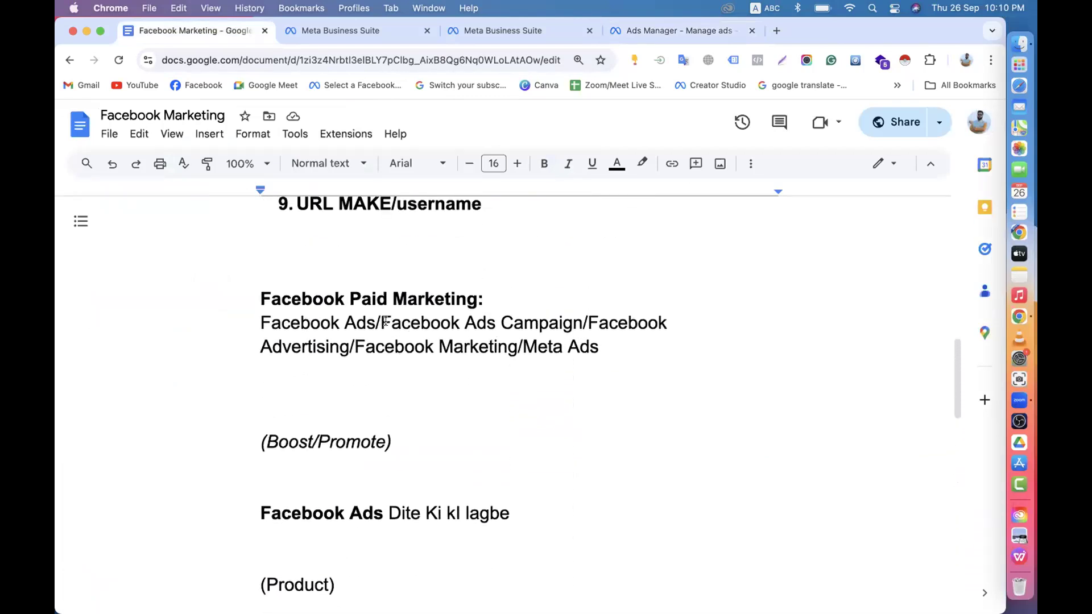
pyautogui.moveTo(380, 322); pyautogui.dragTo(598, 322)
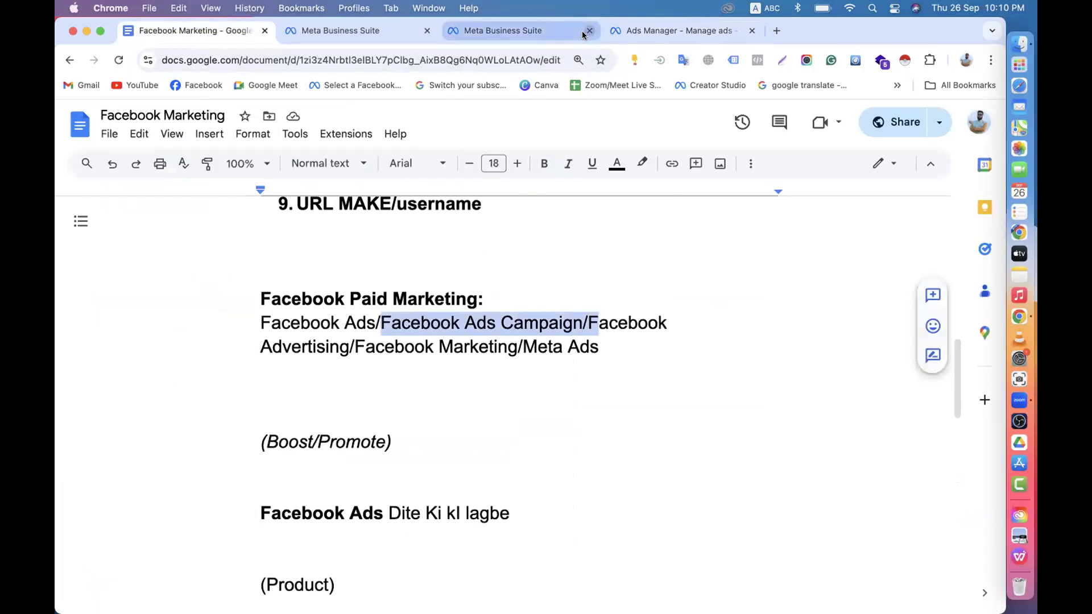
pyautogui.click(654, 31)
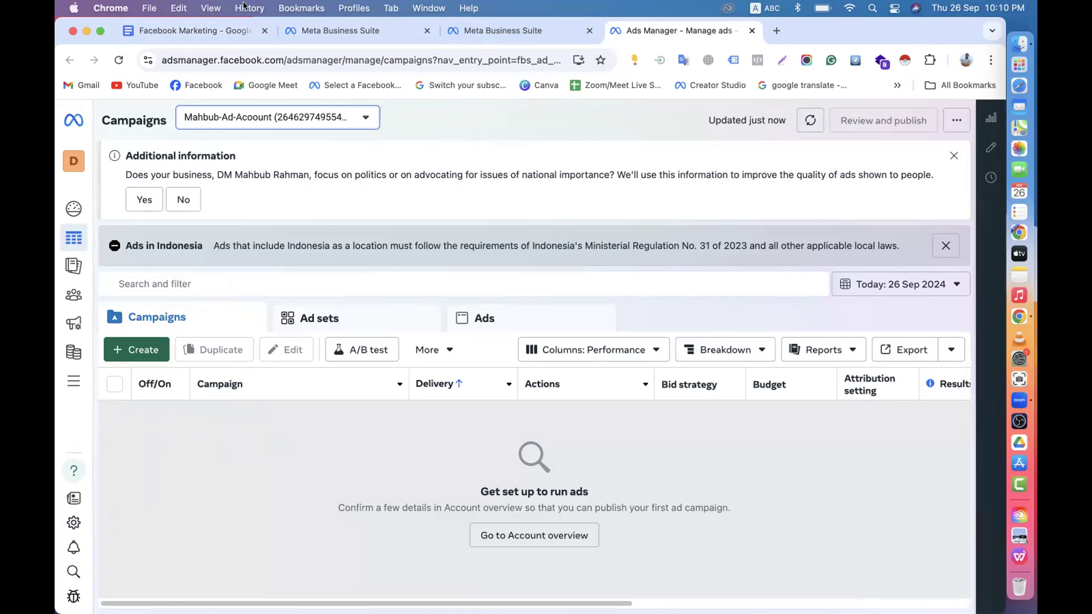
pyautogui.click(239, 30)
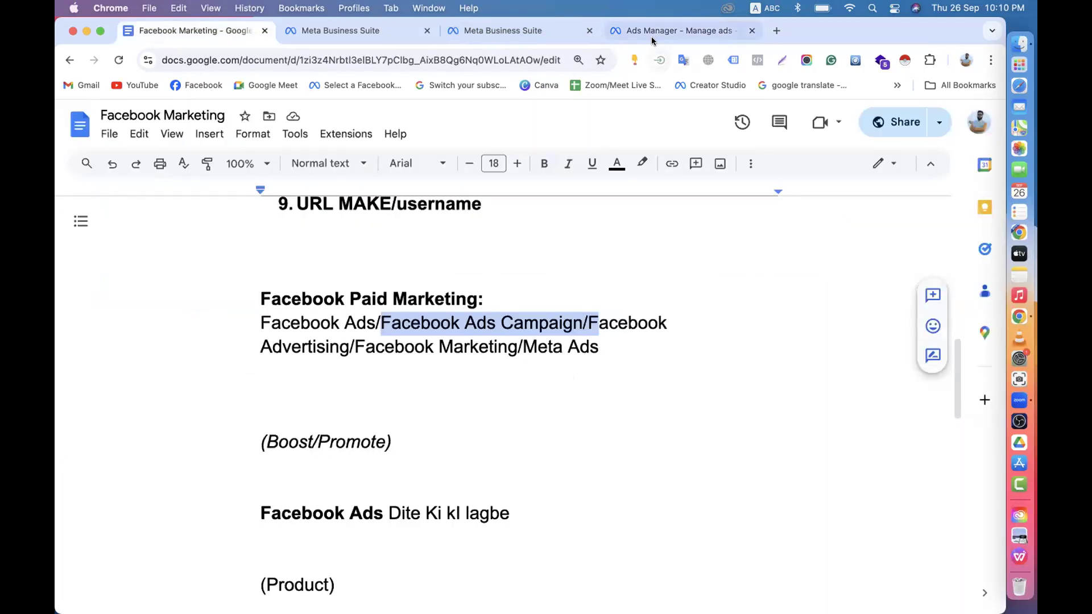
pyautogui.click(674, 31)
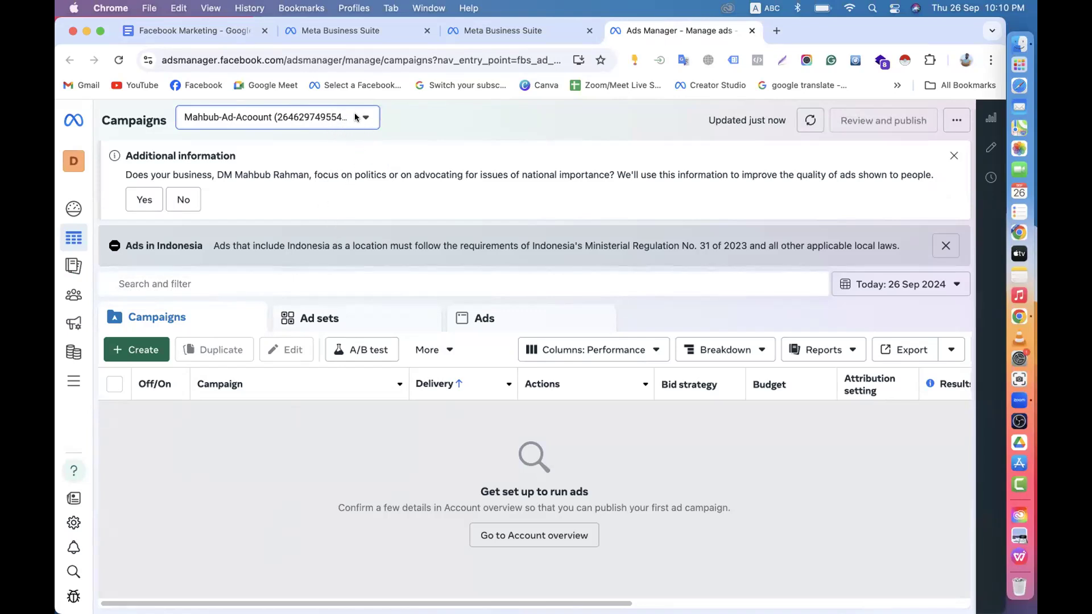
# - Revisit the portfolio's Pages and Ad accounts settings in Meta Business Suite and go back to the Ads Manager campaigns
pyautogui.click(501, 31)
pyautogui.click(171, 359)
pyautogui.click(183, 381)
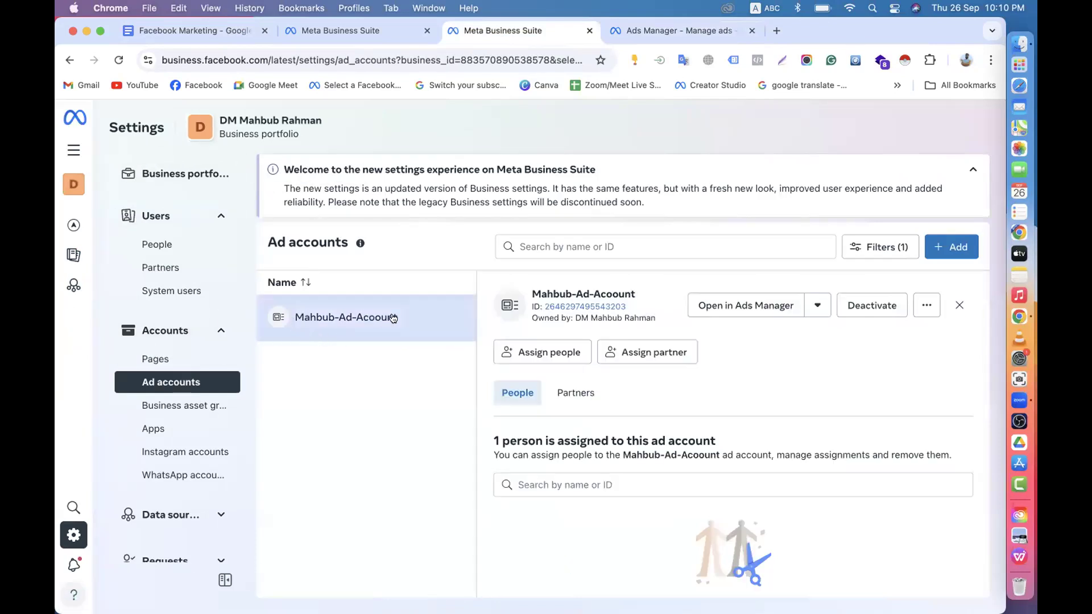
pyautogui.click(653, 31)
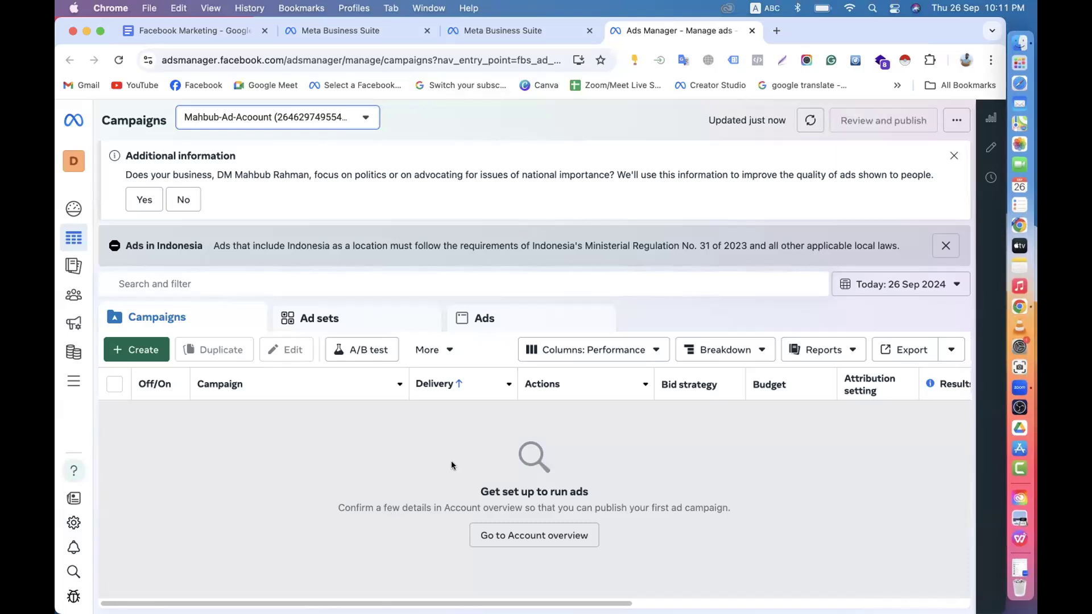
# - Switch Ads Manager to the Style Nest Ad Account and browse the full list of ad accounts in other portfolios
pyautogui.click(345, 126)
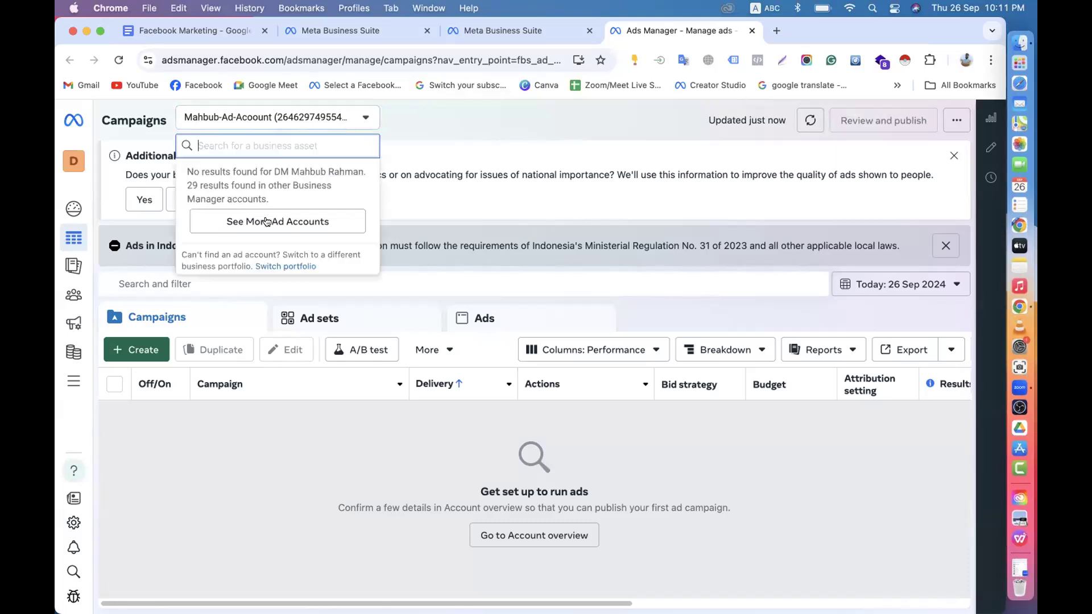
pyautogui.click(283, 219)
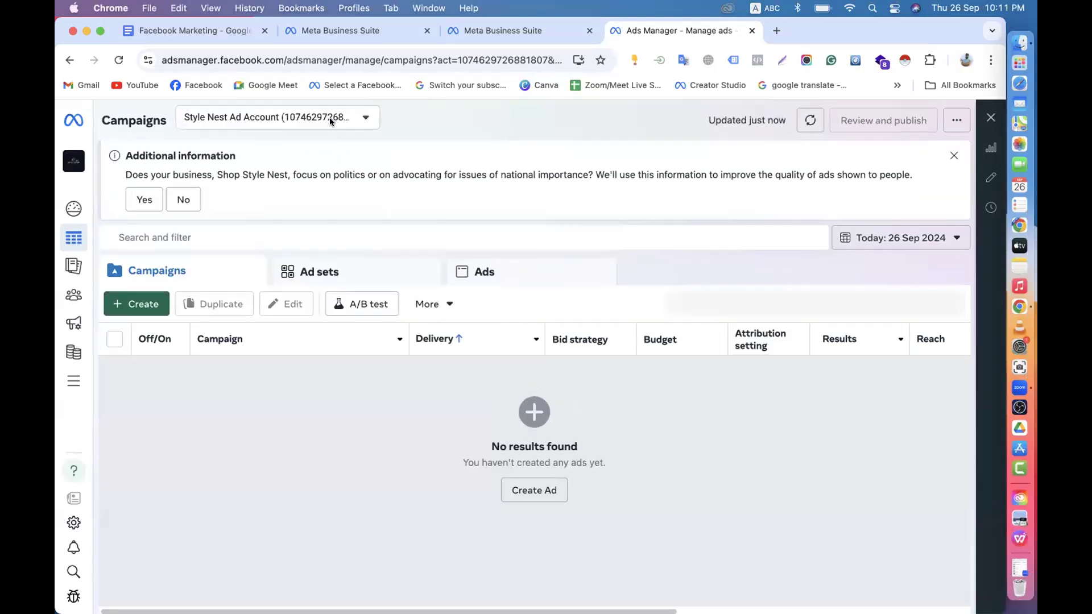
pyautogui.click(310, 118)
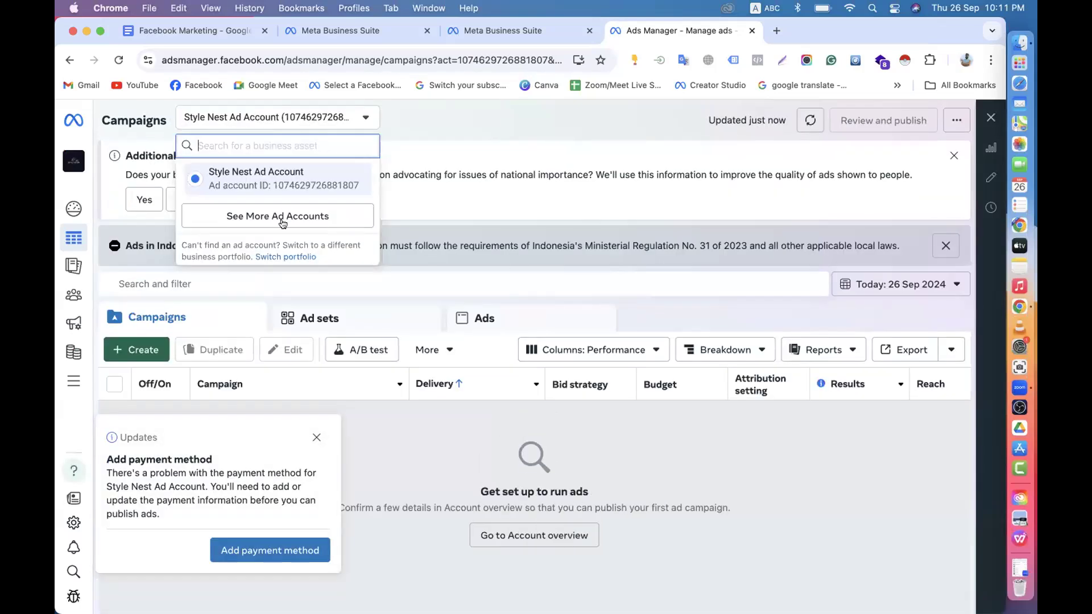
pyautogui.click(282, 223)
pyautogui.scroll(-10, 272, 328)
pyautogui.scroll(-2, 272, 328)
pyautogui.scroll(15, 267, 256)
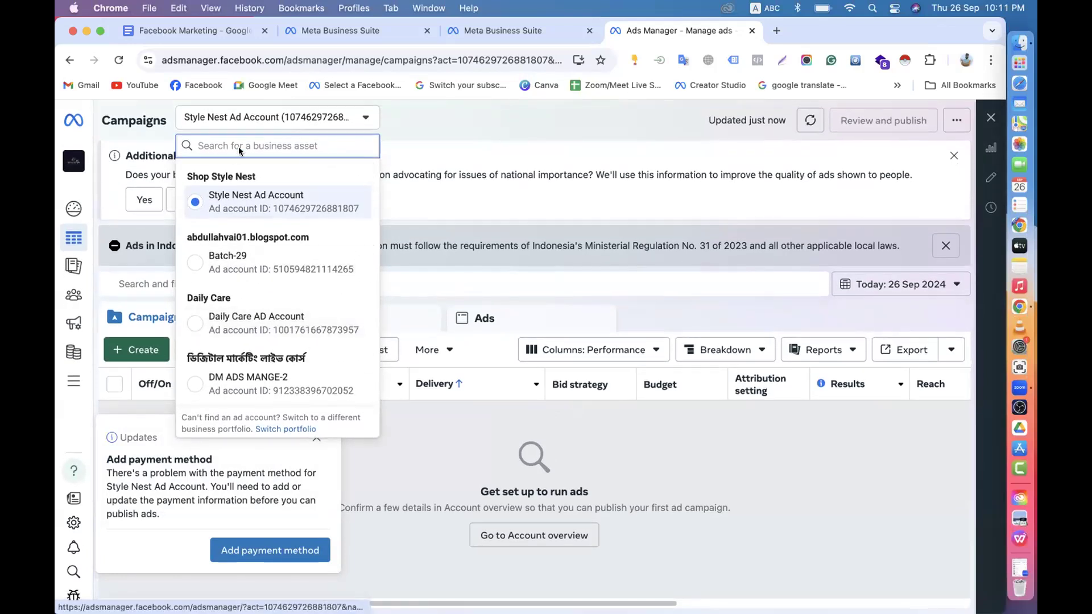
# - Search the ad account list for "mah", shorten the search to "ma", and look through the matching accounts
pyautogui.write('m')
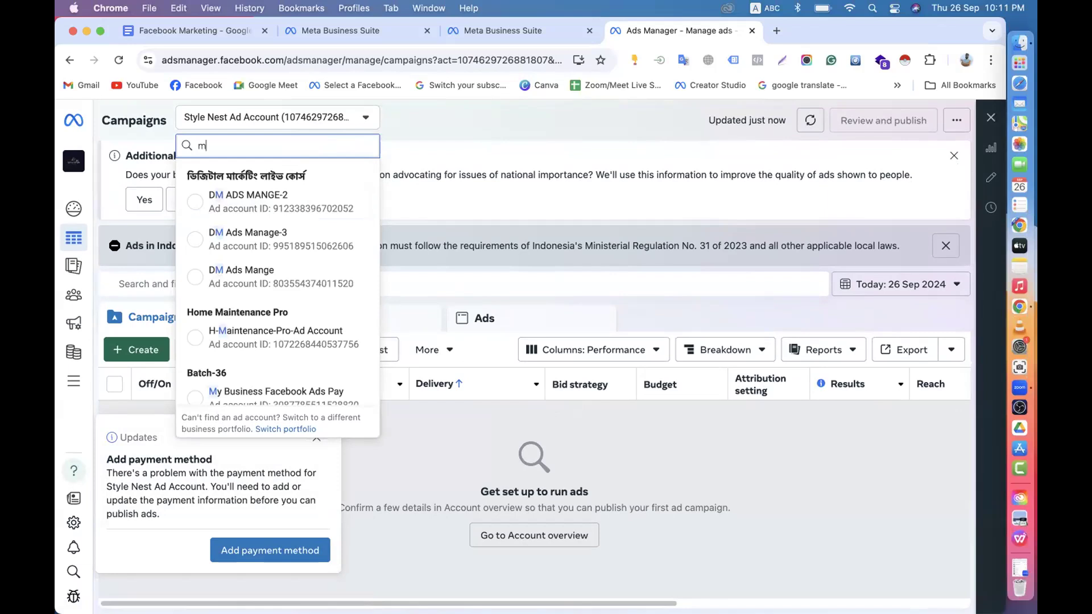
pyautogui.write('ah')
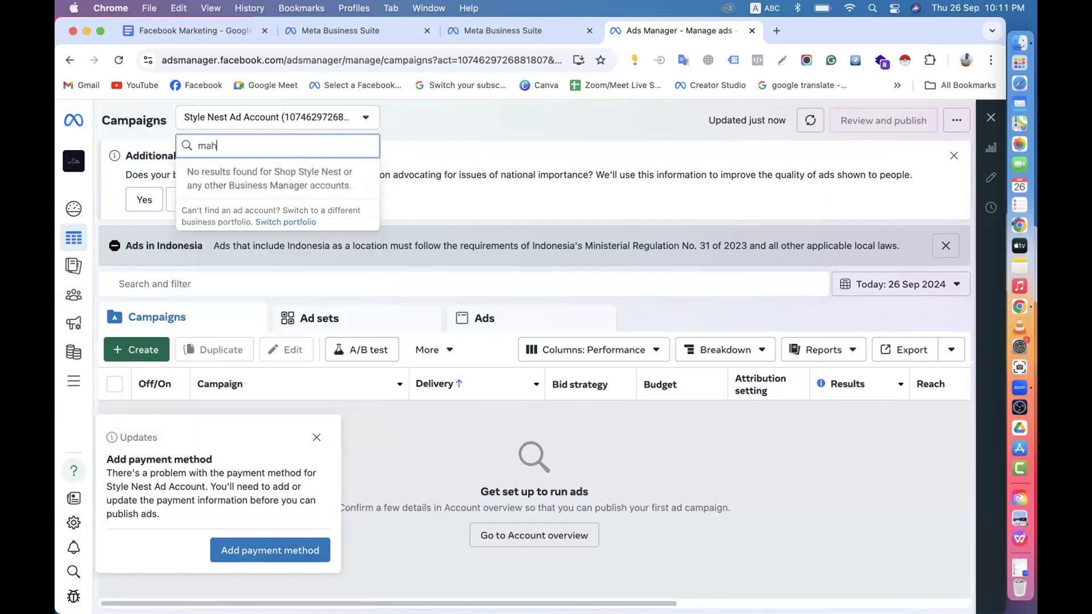
pyautogui.press('BackSpace')
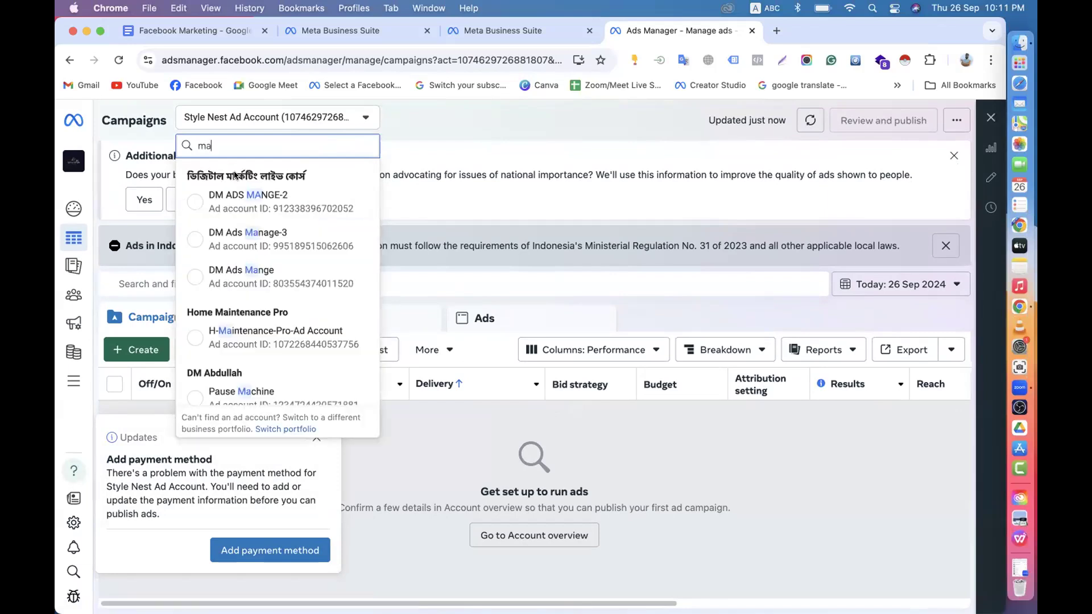
pyautogui.scroll(-3, 216, 182)
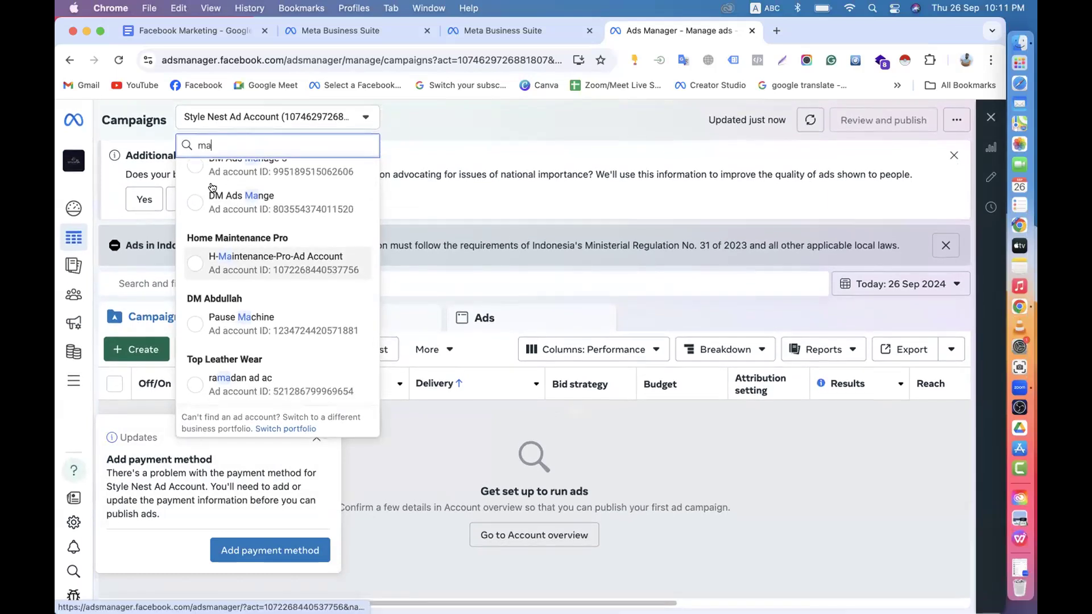
# - Close the Ads Manager page, reopen the portfolio's ad account in Ads Manager from its settings, and dismiss the payment method notice
pyautogui.click(473, 36)
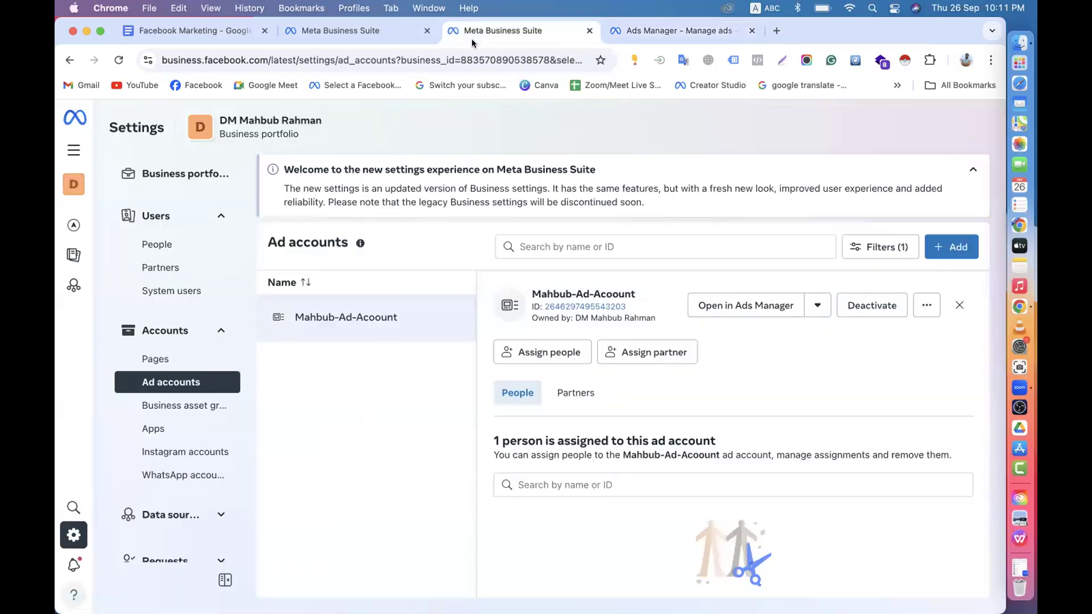
pyautogui.click(751, 31)
pyautogui.click(960, 306)
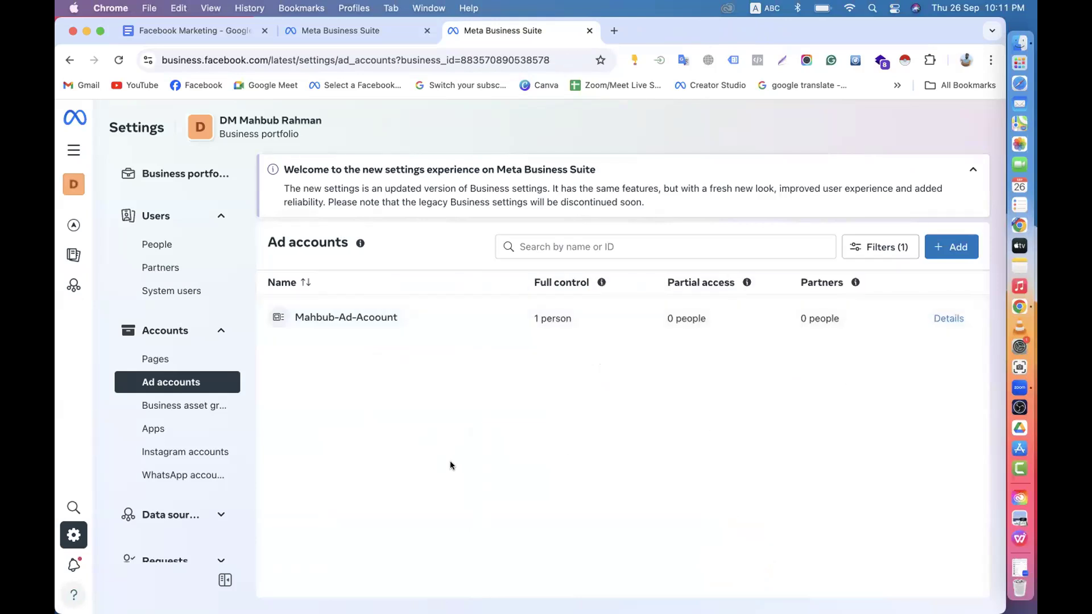
pyautogui.click(457, 329)
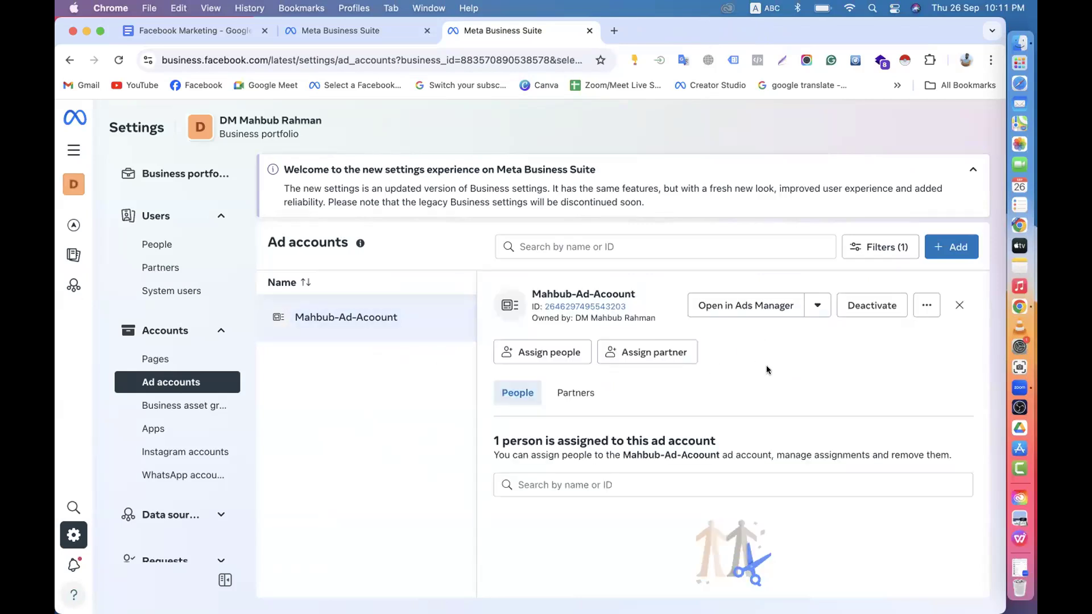
pyautogui.click(746, 305)
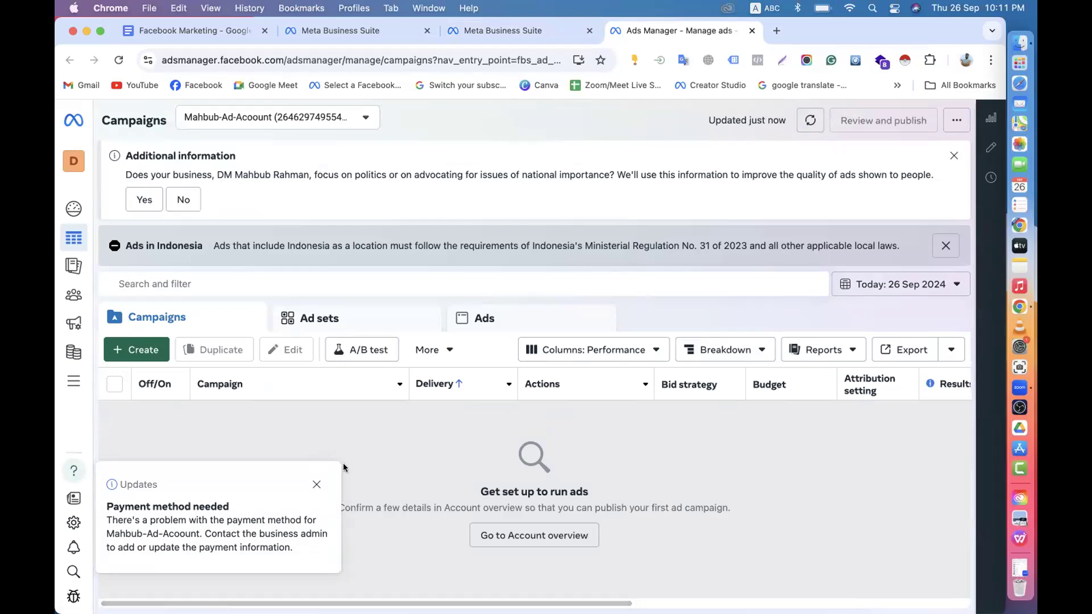
pyautogui.click(317, 483)
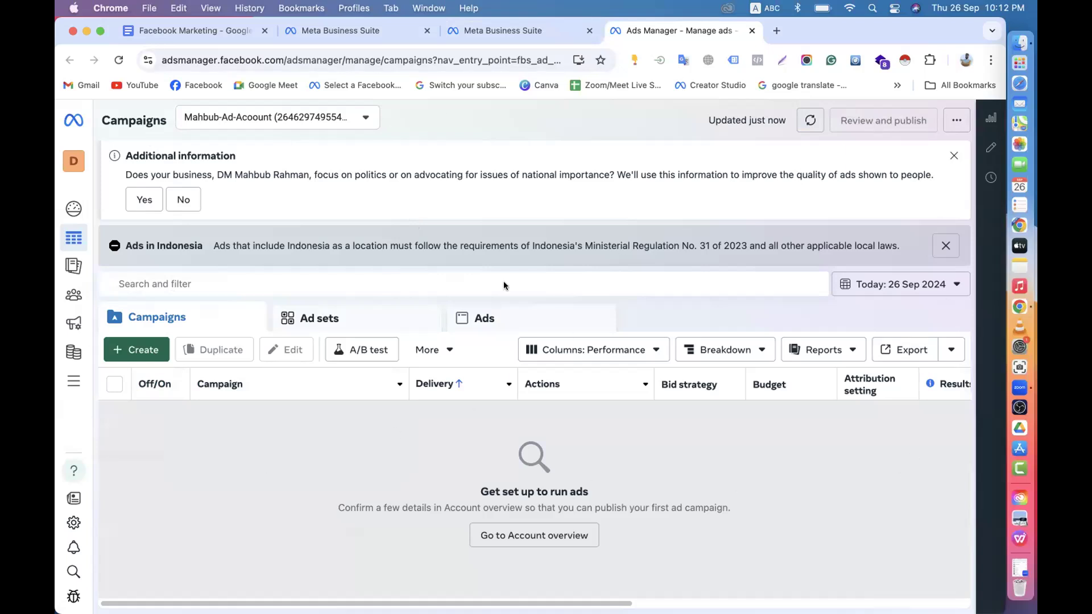
# - Look through the portfolio's settings categories in Meta Business Suite and return to the Ads Manager campaigns
pyautogui.click(465, 34)
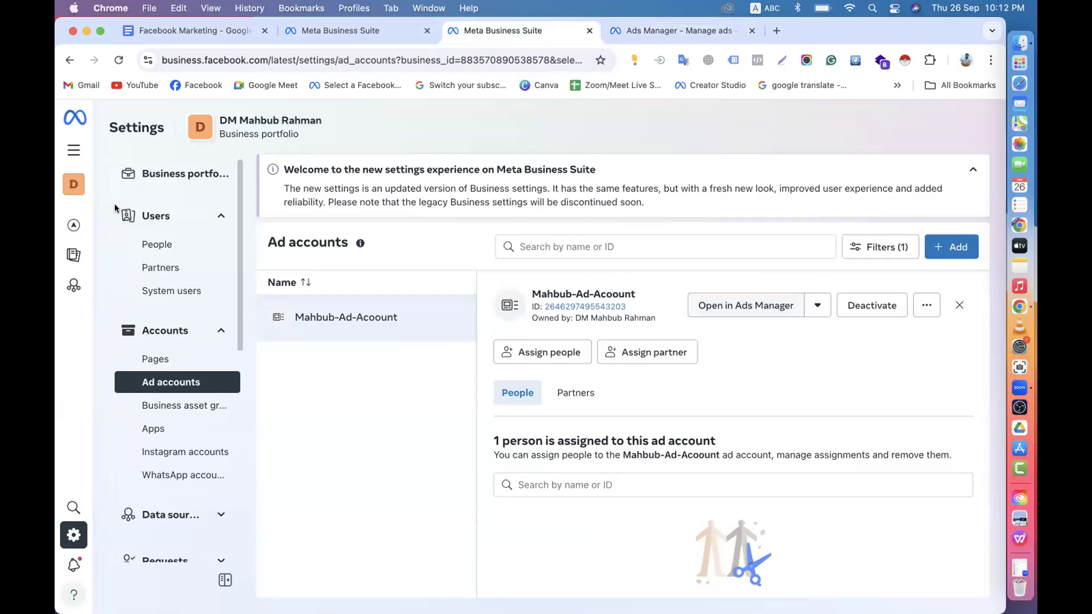
pyautogui.scroll(-5, 146, 485)
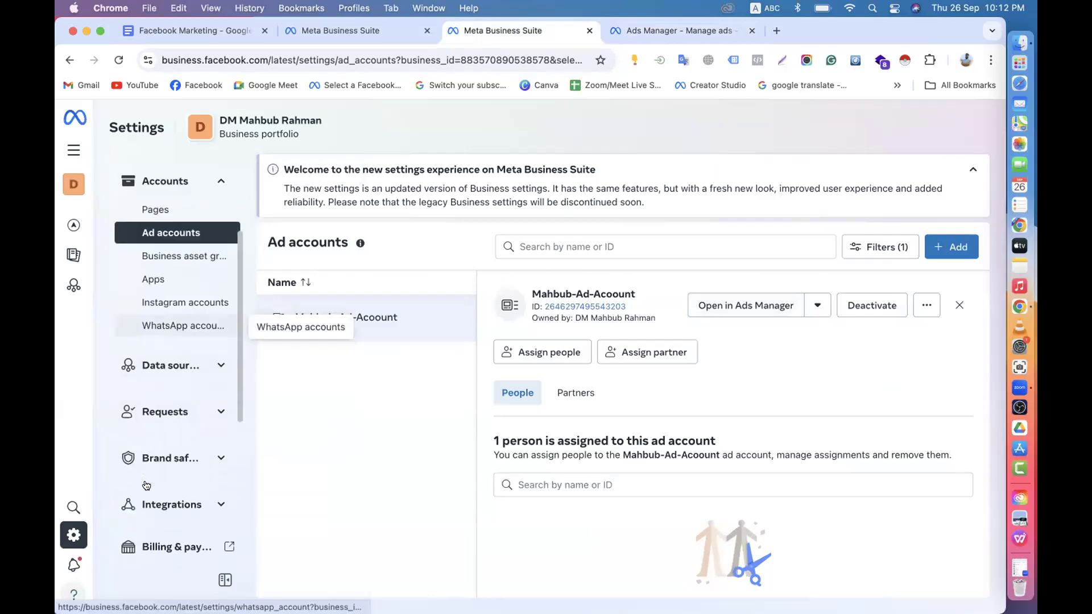
pyautogui.scroll(5, 142, 228)
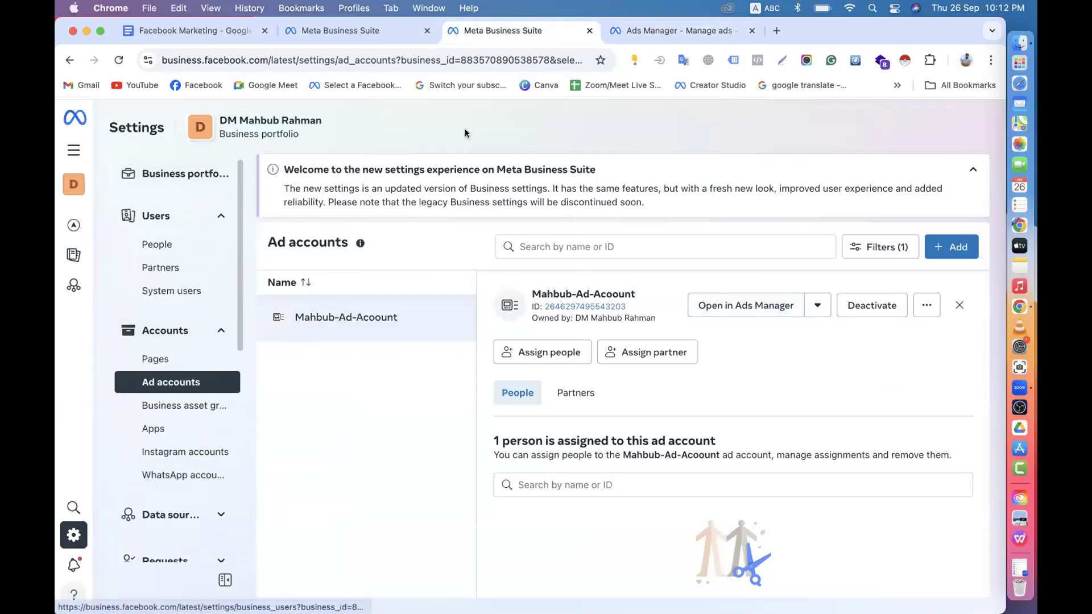
pyautogui.click(628, 31)
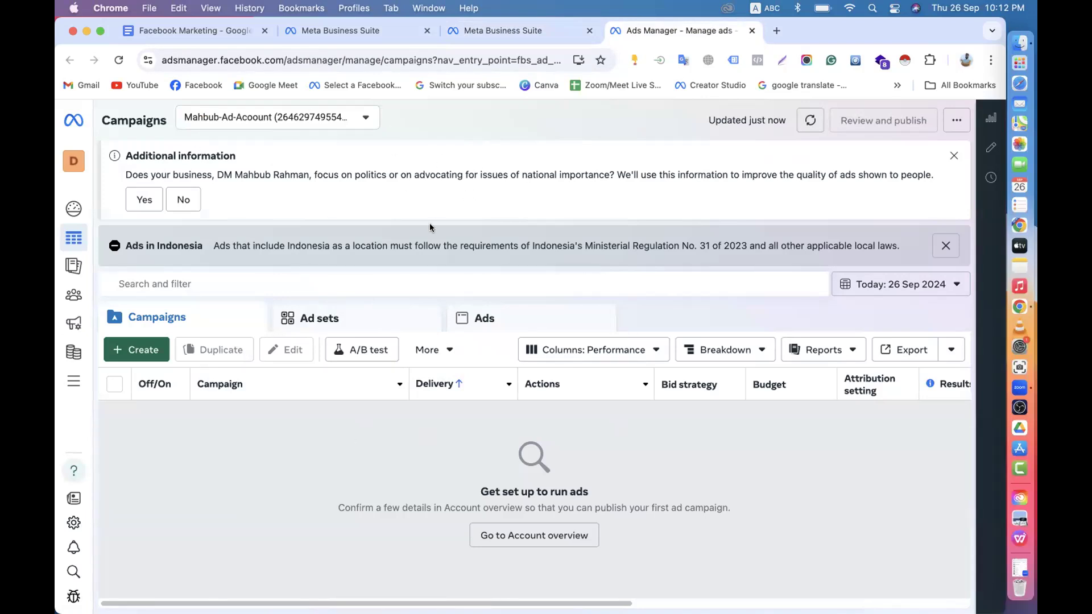
# - Reopen the ad account's details in the portfolio settings and open the account in Ads Manager once more
pyautogui.click(476, 34)
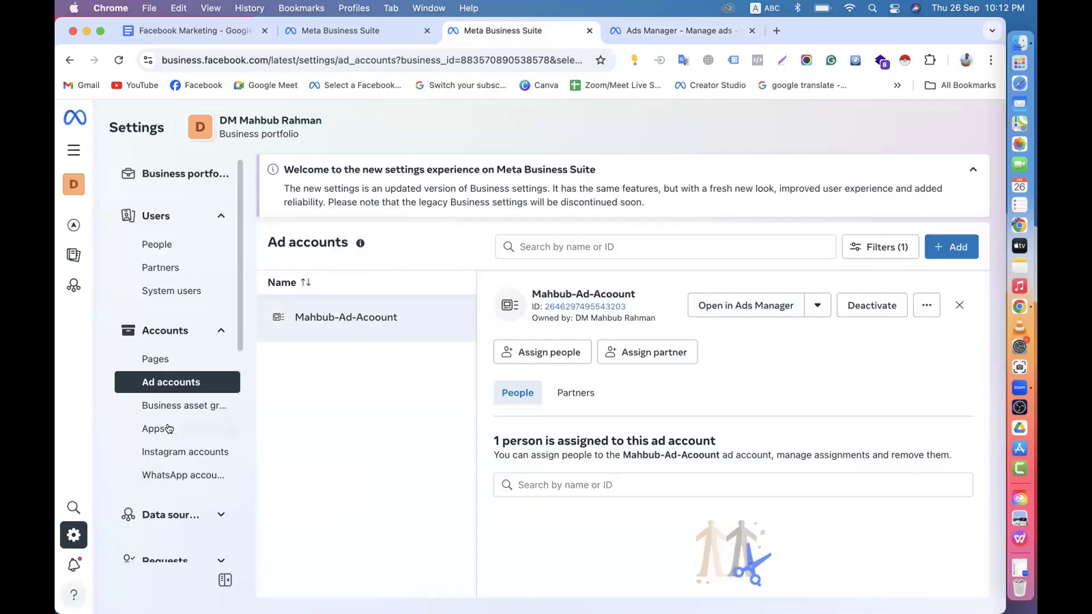
pyautogui.click(959, 305)
pyautogui.click(477, 323)
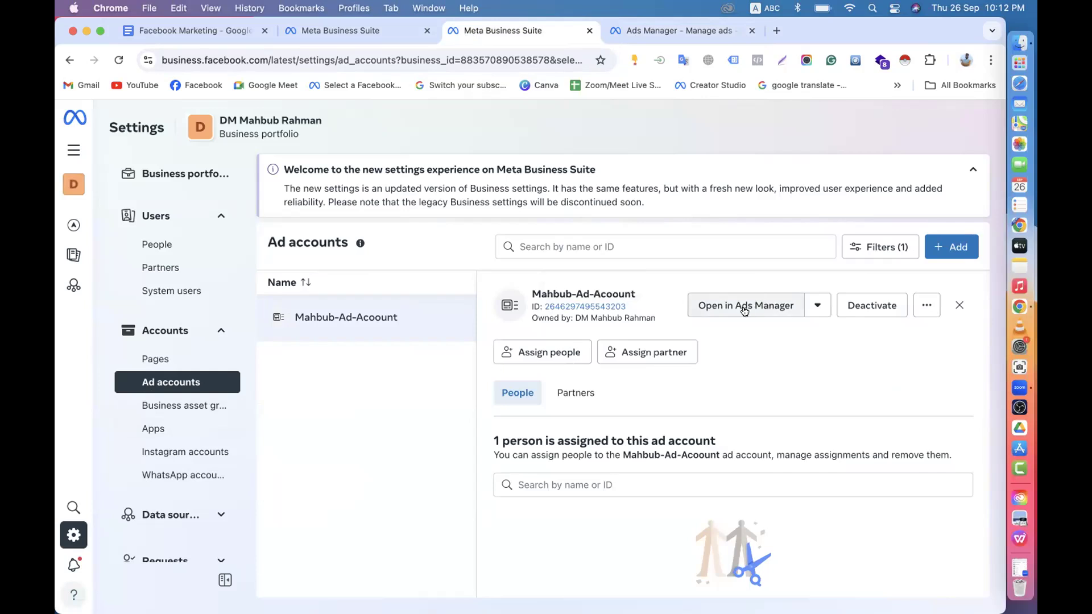
pyautogui.click(746, 307)
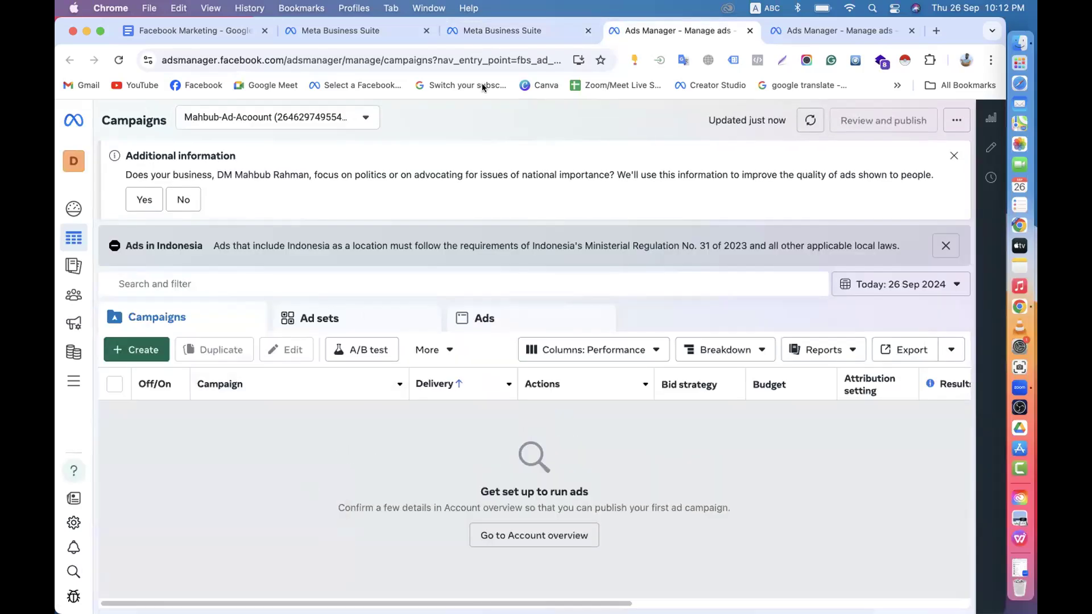
# - Review the portfolio's People and Ad accounts settings, check the Ads Manager campaigns, and go back to the People settings
pyautogui.click(472, 29)
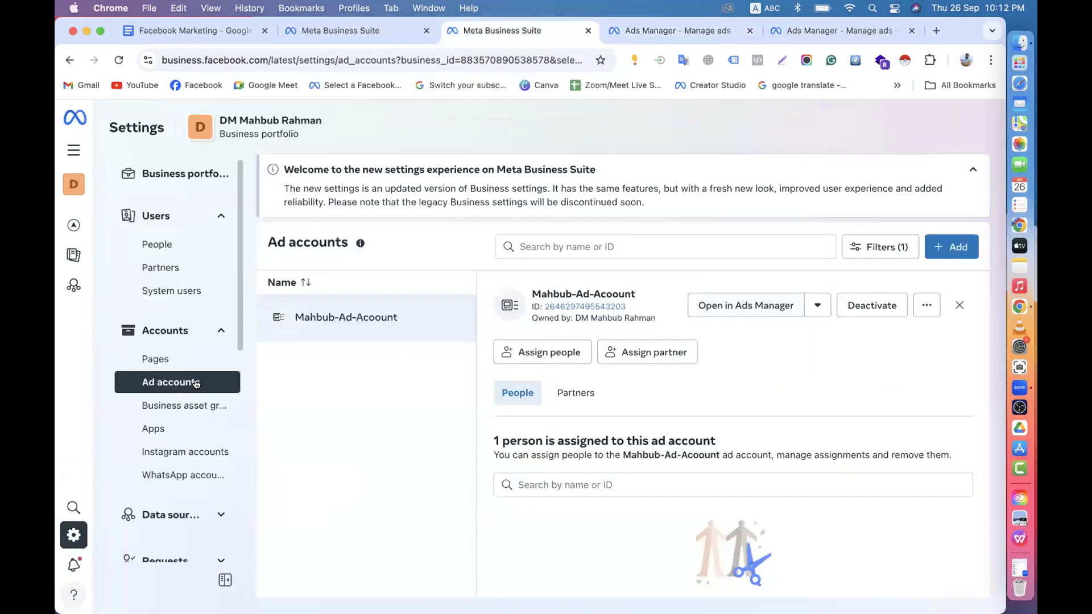
pyautogui.click(182, 245)
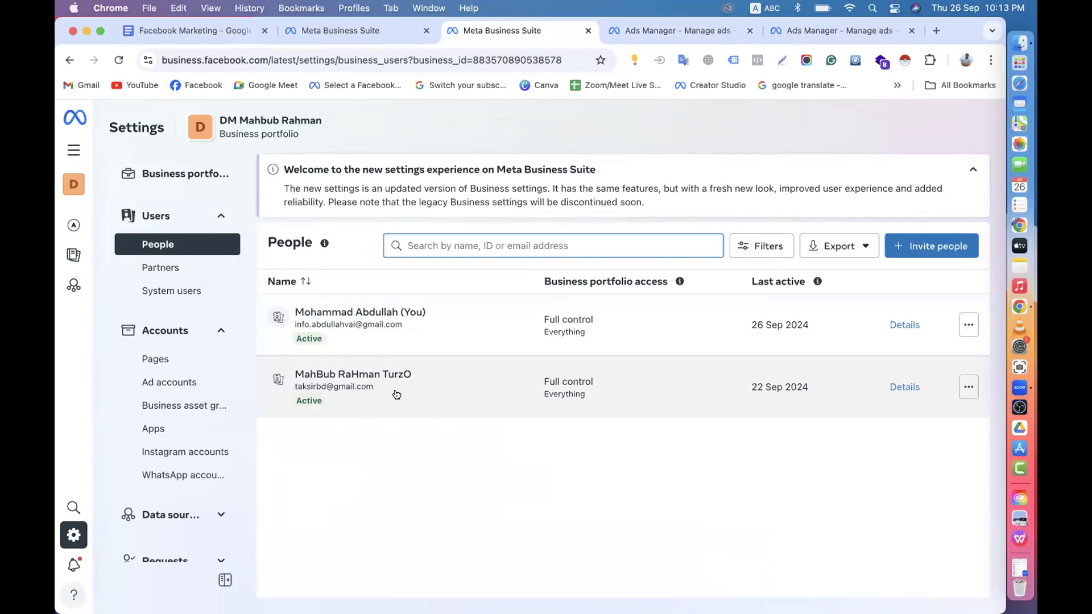
pyautogui.click(168, 381)
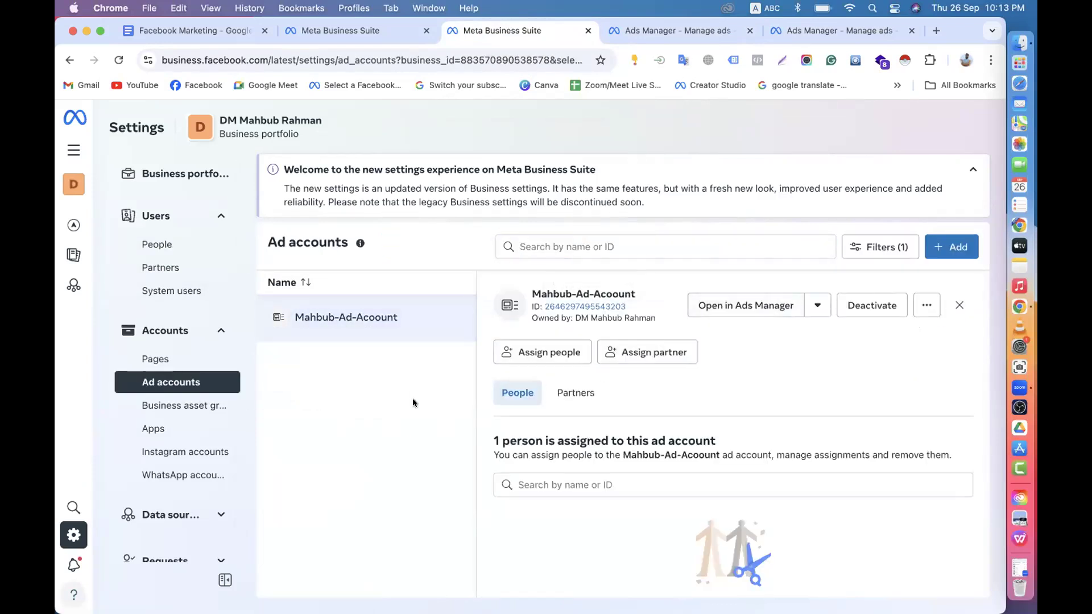
pyautogui.click(671, 31)
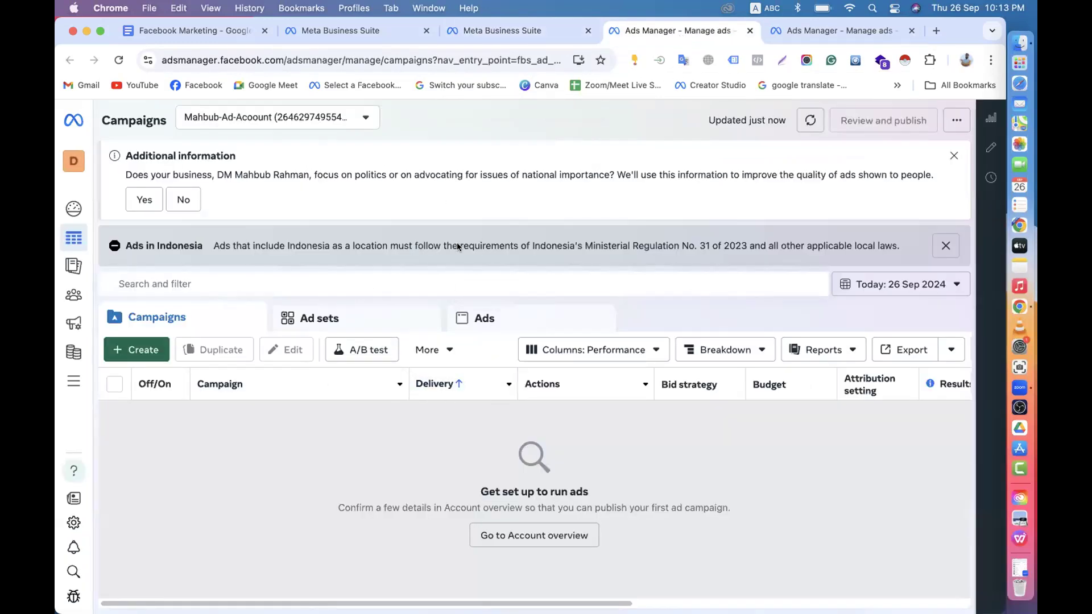
pyautogui.click(496, 31)
pyautogui.click(184, 243)
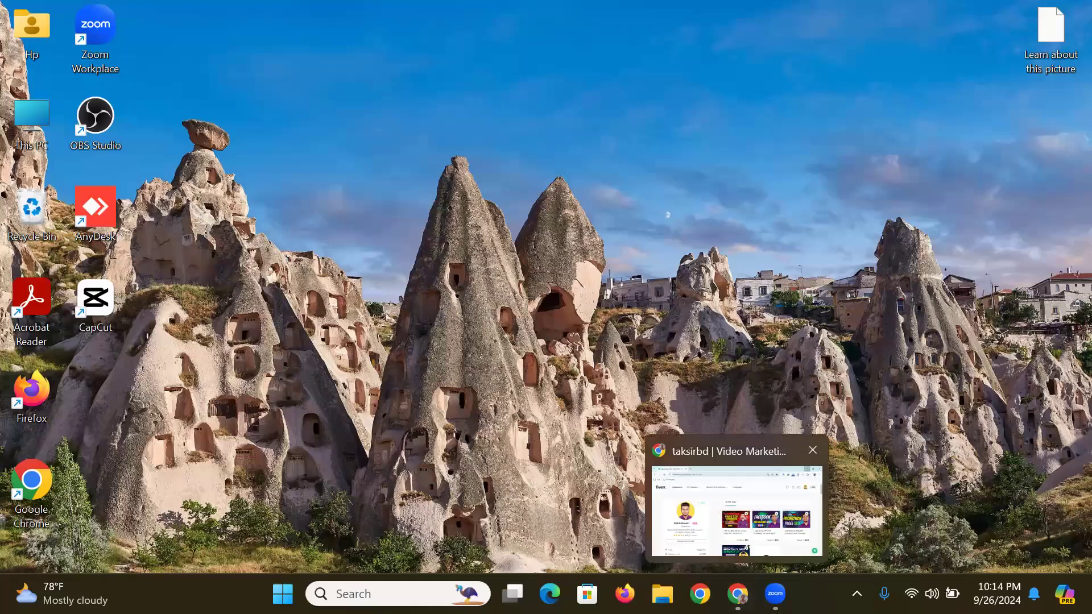
# - Launch Chrome on the Windows desktop with the last listed user profile and search Google for facebook in a new tab
pyautogui.click(700, 594)
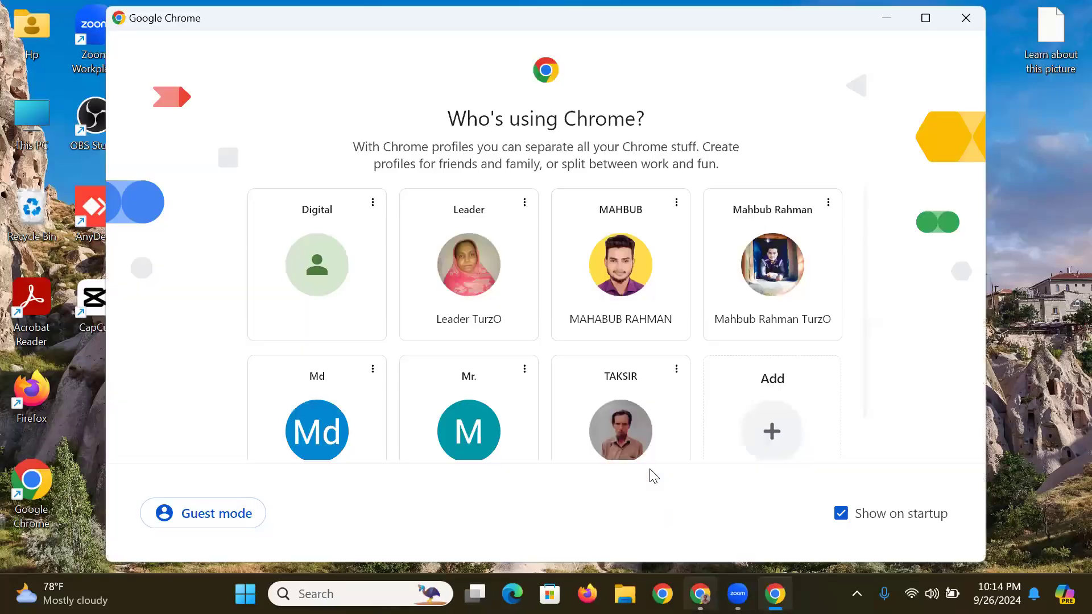
pyautogui.click(614, 415)
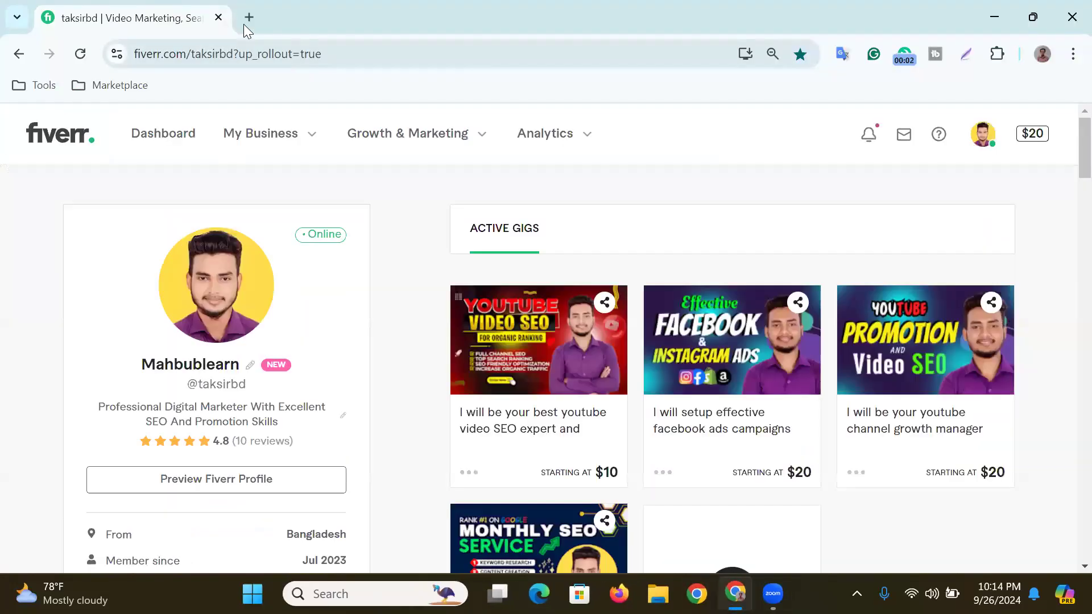
pyautogui.click(244, 21)
pyautogui.click(356, 341)
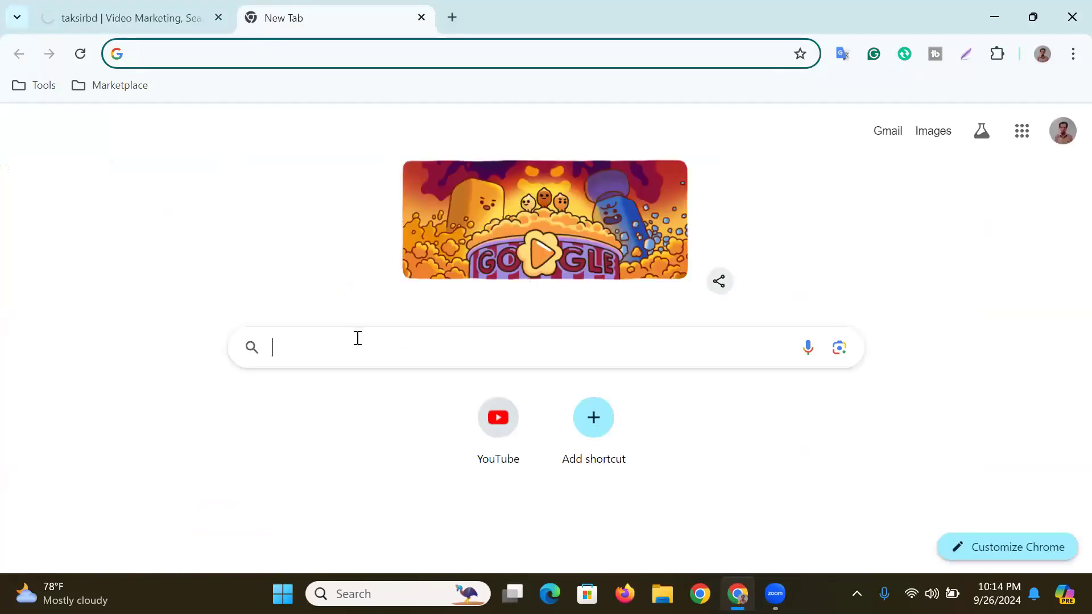
pyautogui.click(335, 432)
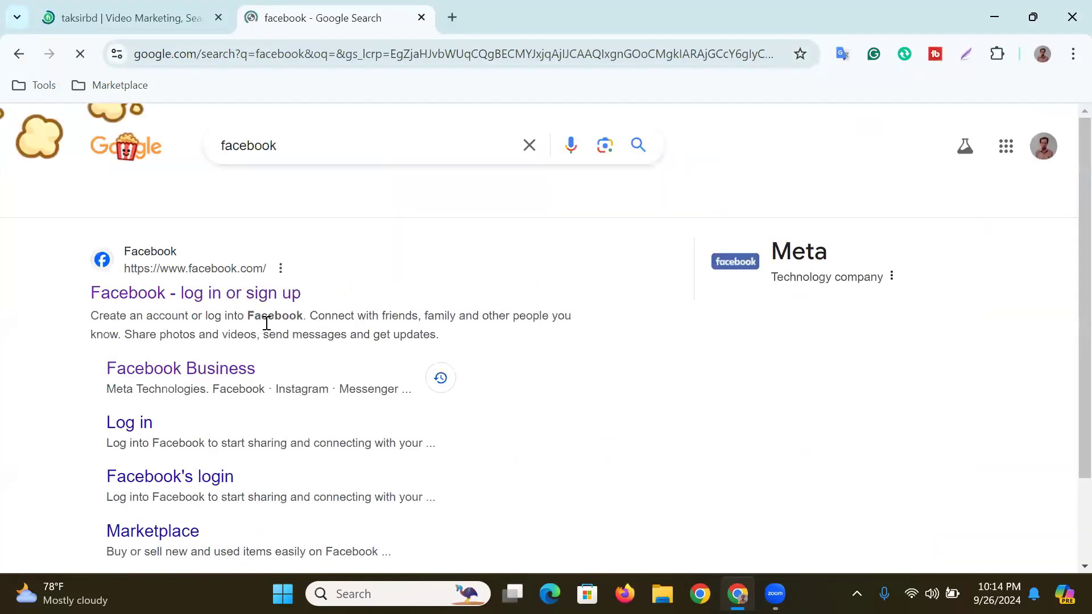
# - Search Google for business.facebook in another new tab
pyautogui.click(453, 19)
pyautogui.click(364, 339)
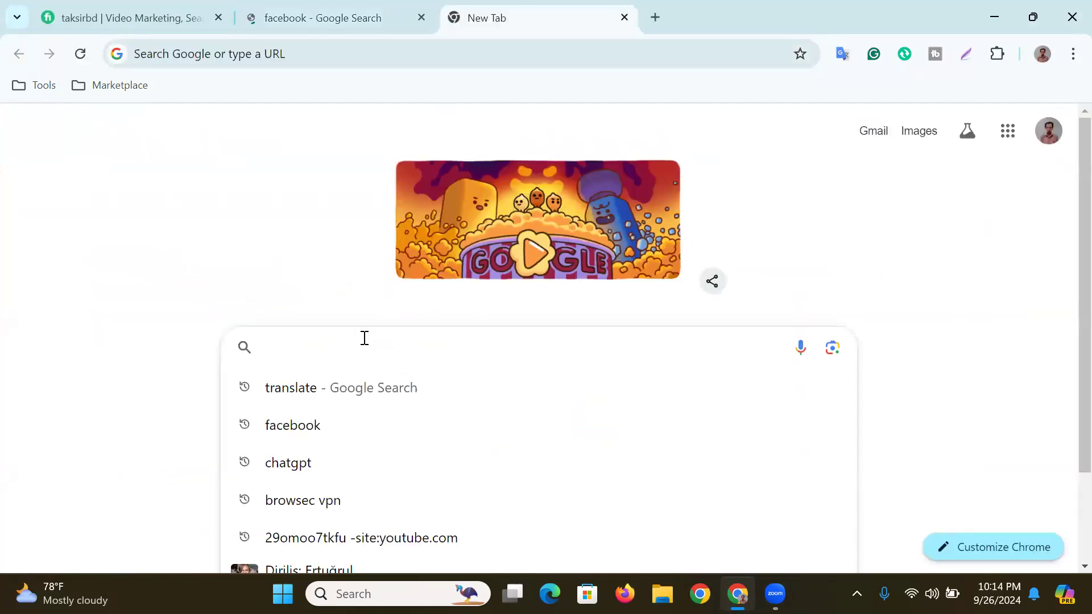
pyautogui.write('business')
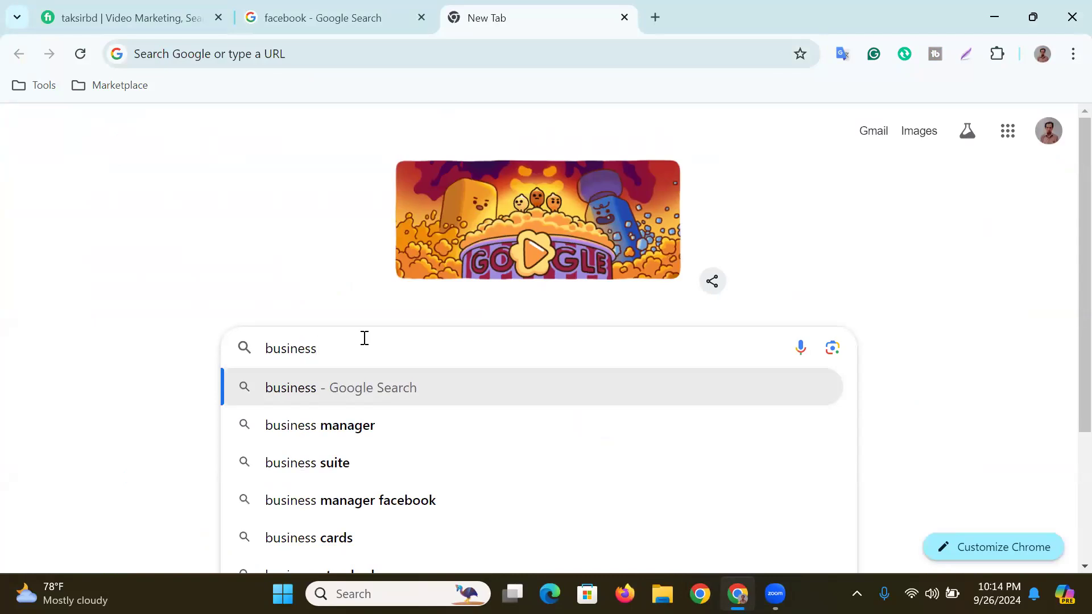
pyautogui.write('.fa')
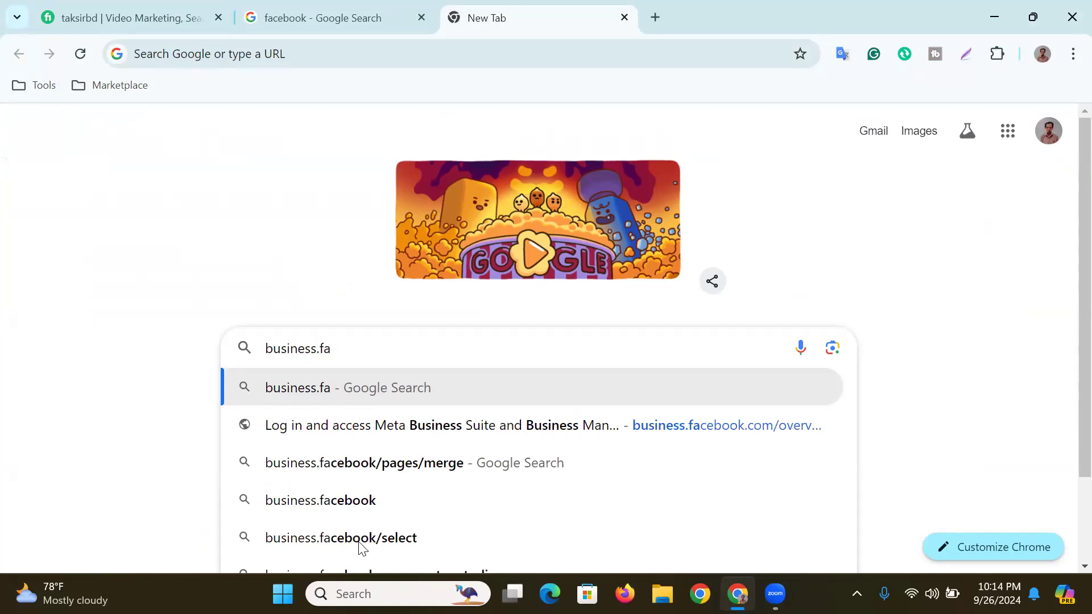
pyautogui.click(361, 500)
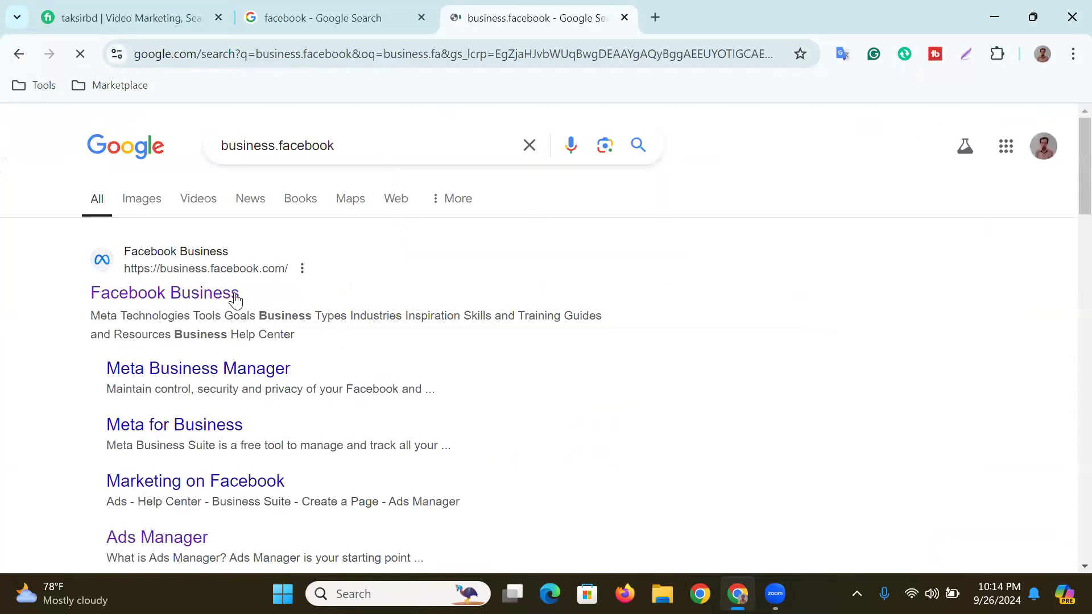
# - Open Business Suite from the Facebook Business search result and go to the business portfolio's Ad accounts settings
pyautogui.click(227, 293)
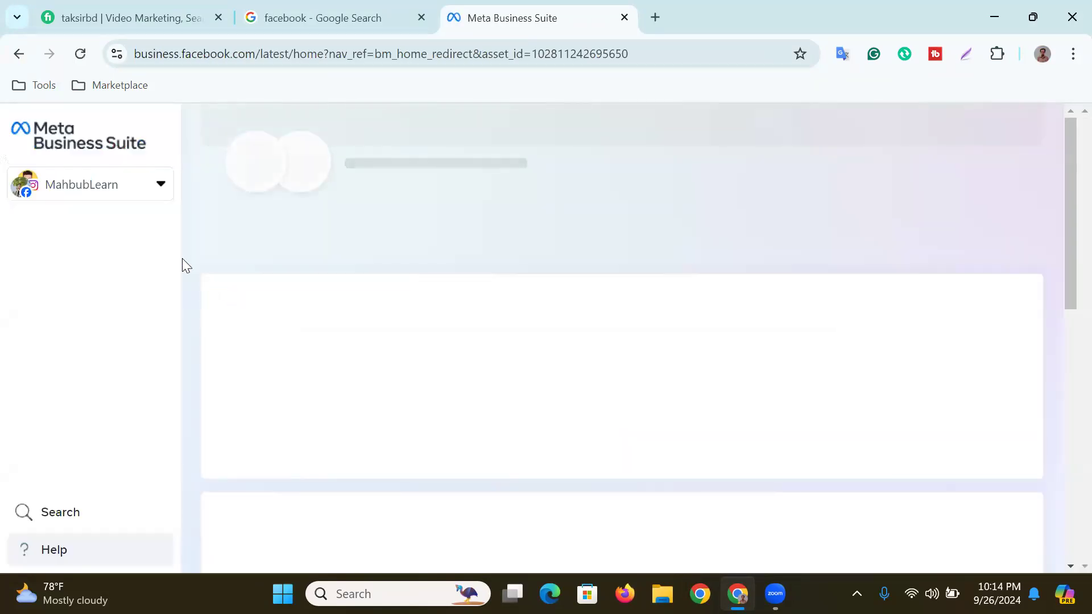
pyautogui.click(161, 188)
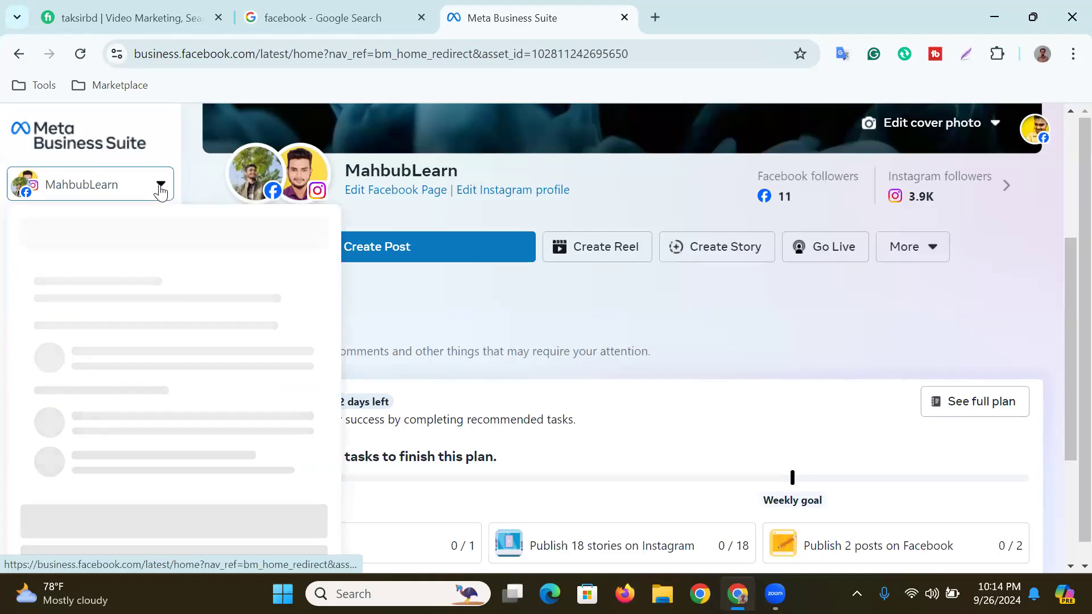
pyautogui.scroll(-2, 164, 356)
pyautogui.scroll(-3, 179, 359)
pyautogui.click(297, 312)
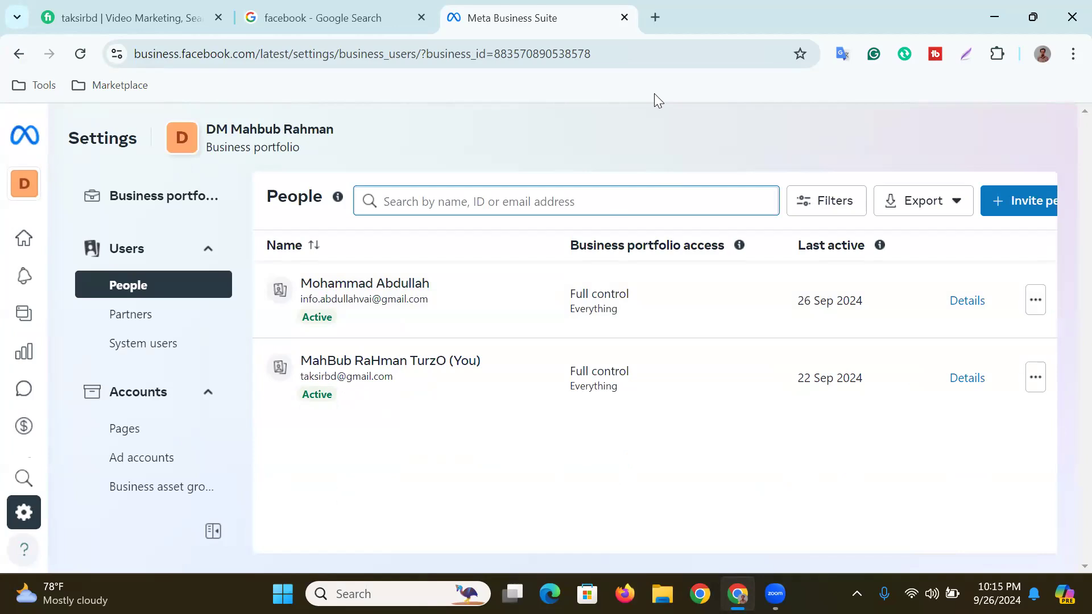
pyautogui.scroll(-2, 144, 453)
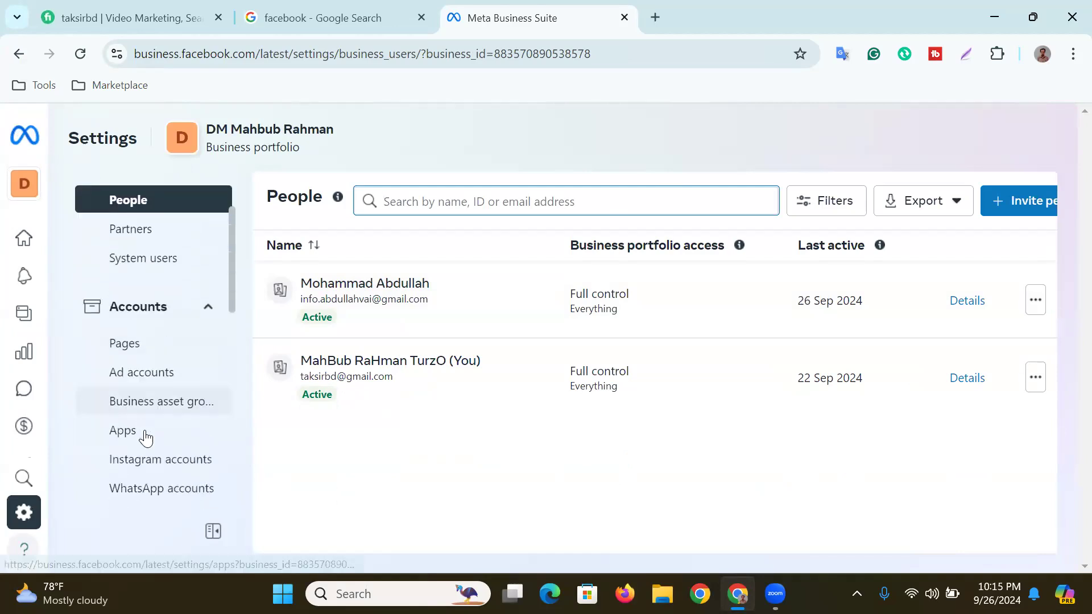
pyautogui.click(149, 373)
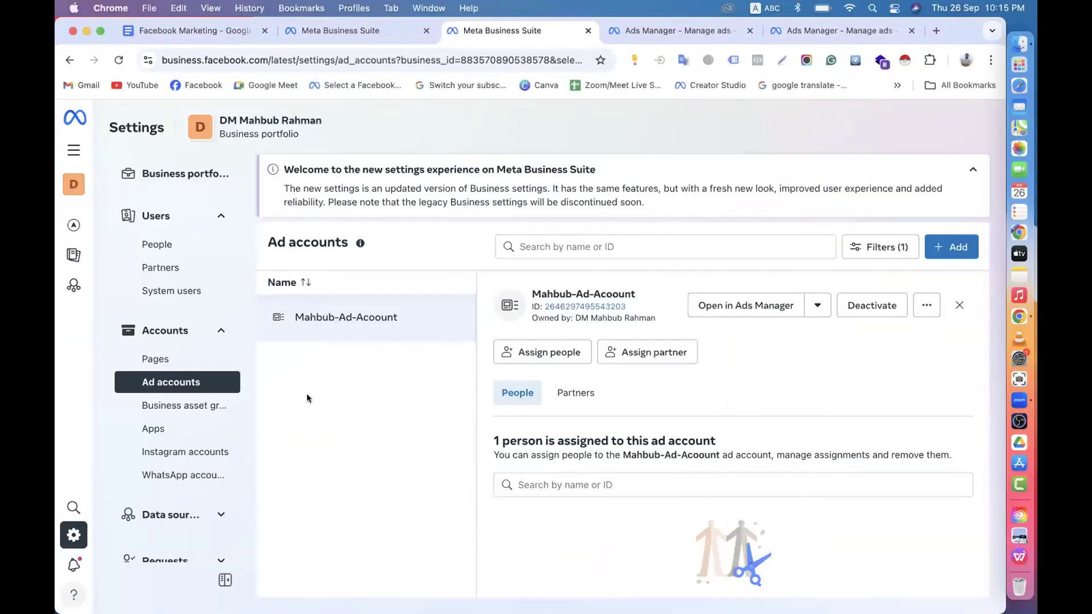
# - Close and reopen the ad account's details in the portfolio settings, and open the account in Ads Manager
pyautogui.click(958, 305)
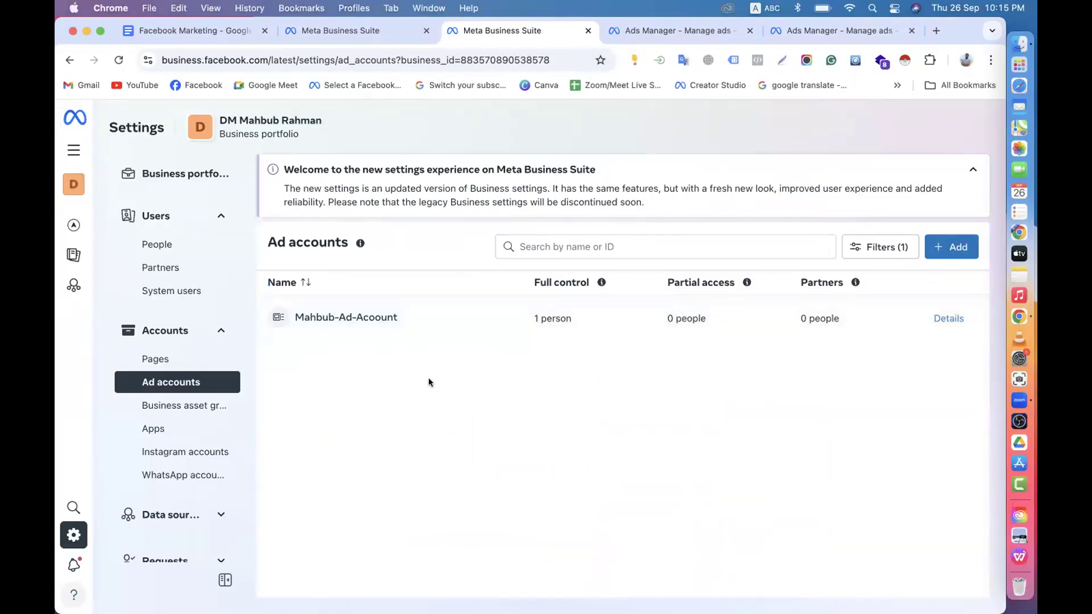
pyautogui.click(702, 339)
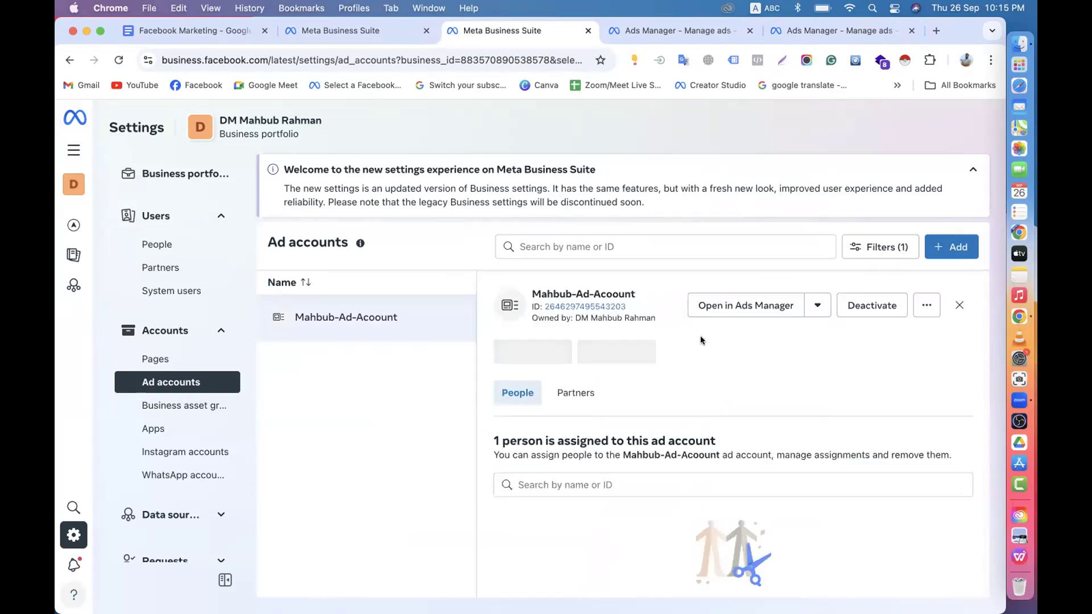
pyautogui.click(716, 302)
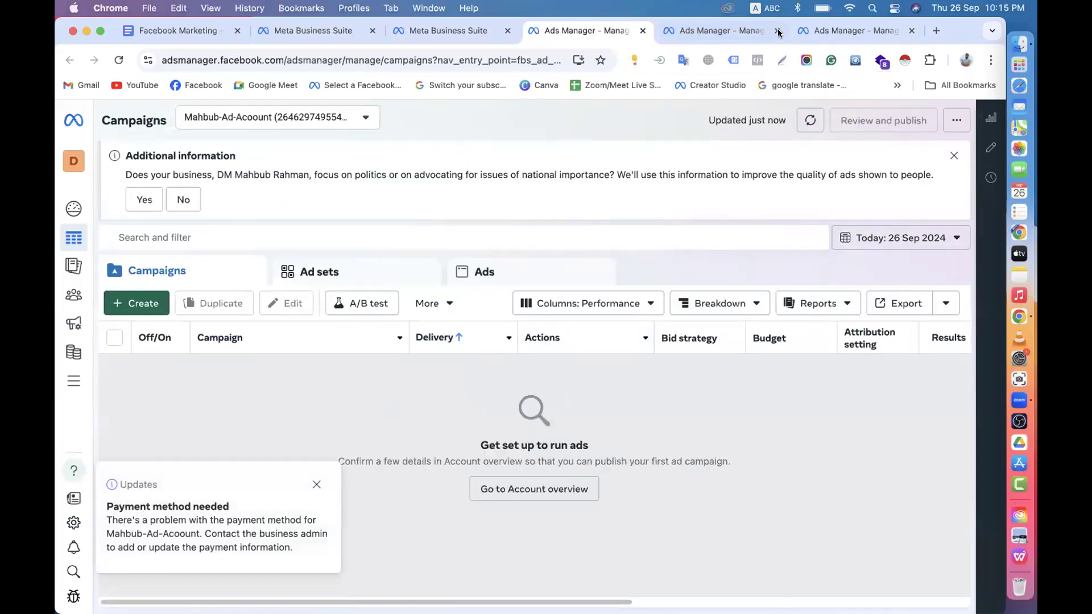
# - Dismiss the payment method notice and close all open Ads Manager tabs, returning to the portfolio settings
pyautogui.click(777, 31)
pyautogui.click(777, 31)
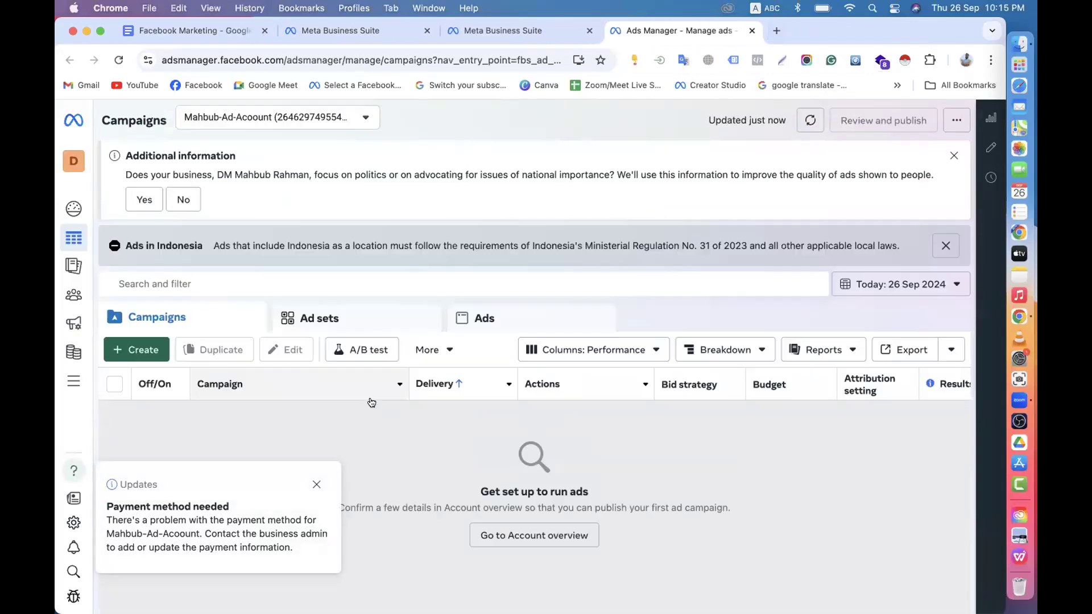
pyautogui.click(319, 483)
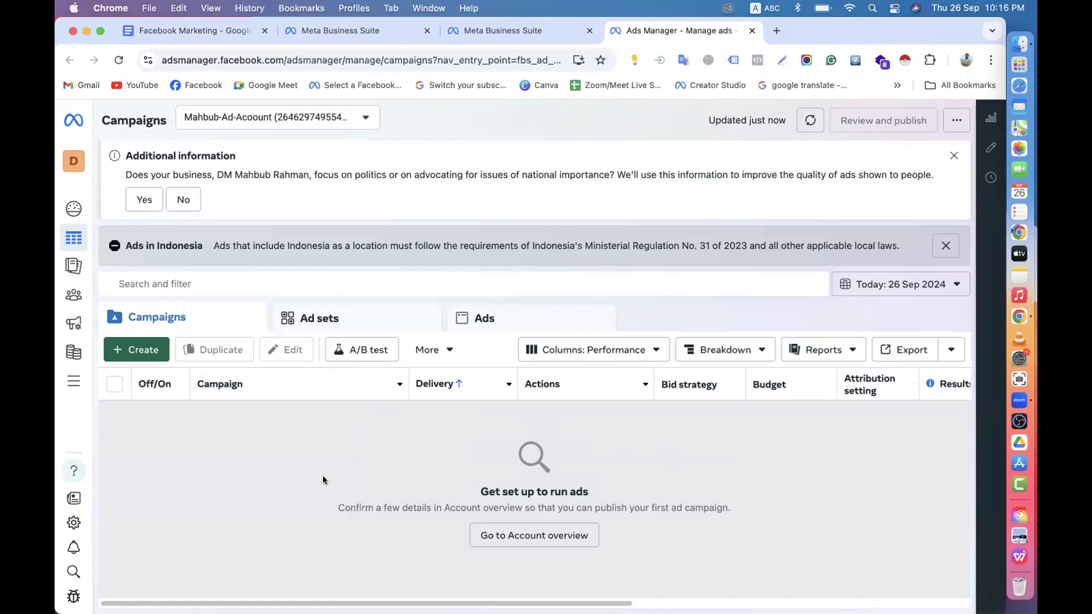
pyautogui.click(510, 34)
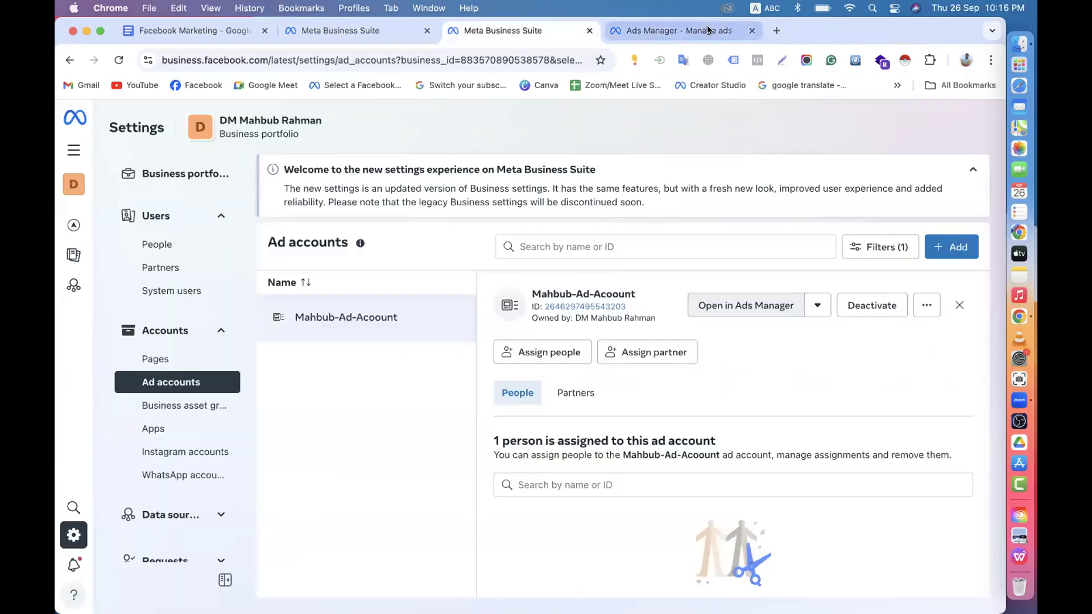
pyautogui.click(752, 30)
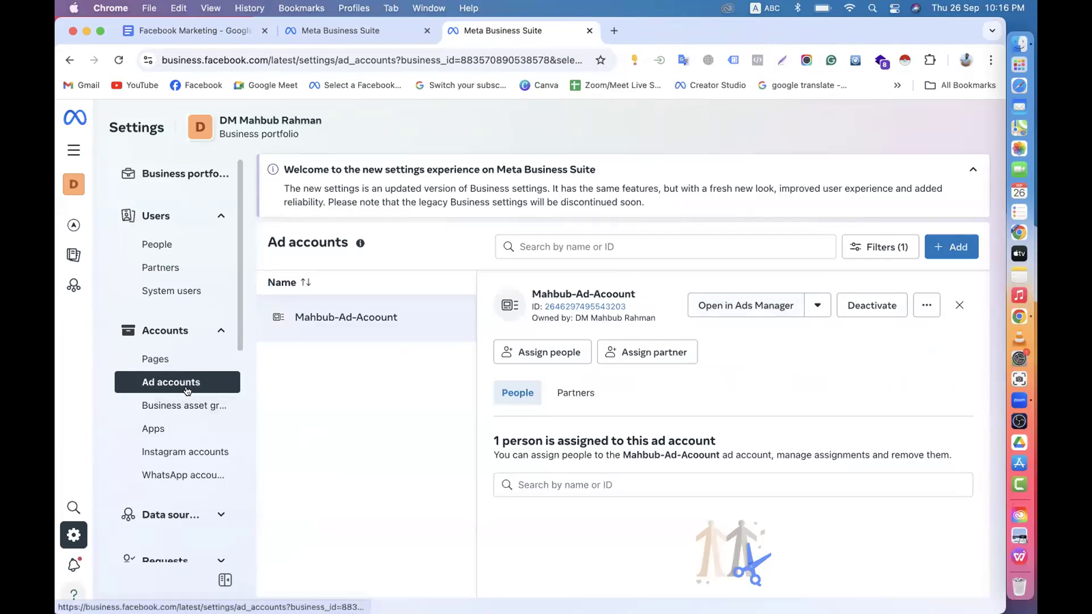
# - Compare the portfolio's People list with the people assigned to the ad account in the Ad accounts settings
pyautogui.click(177, 244)
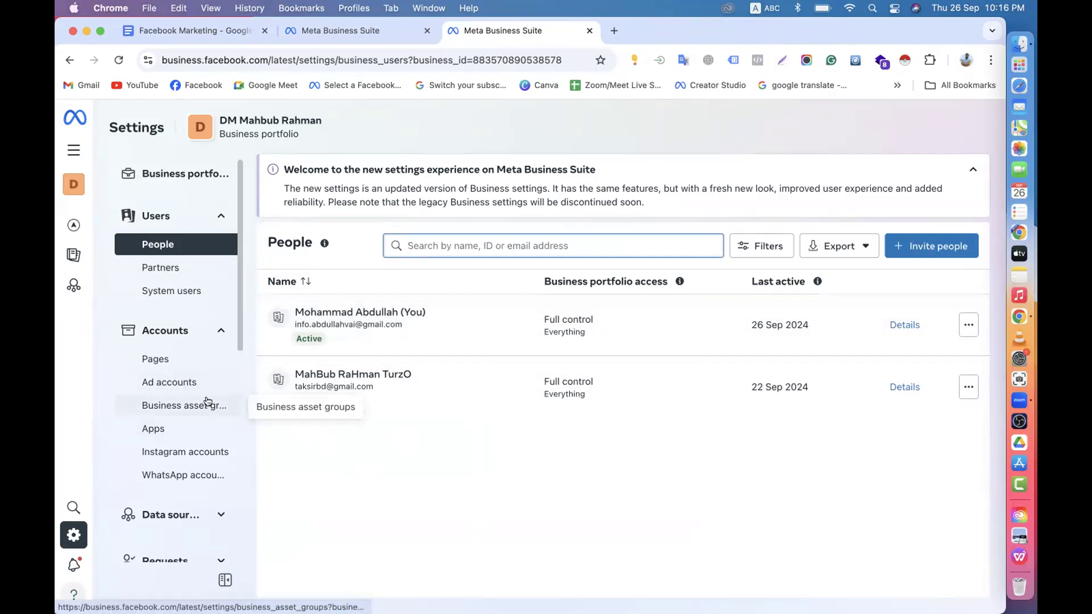
pyautogui.click(194, 377)
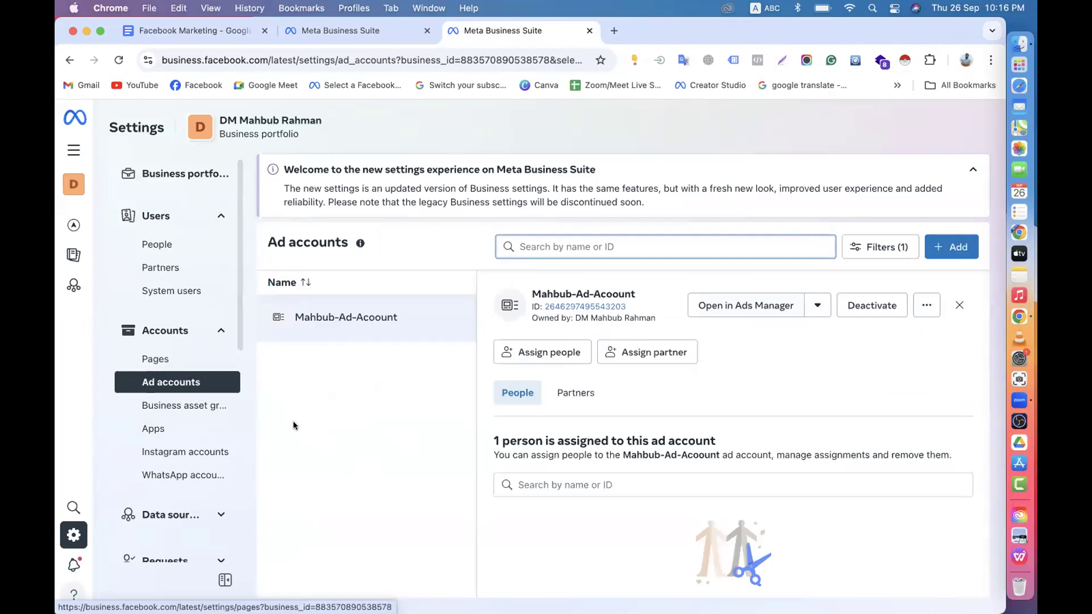
pyautogui.click(960, 305)
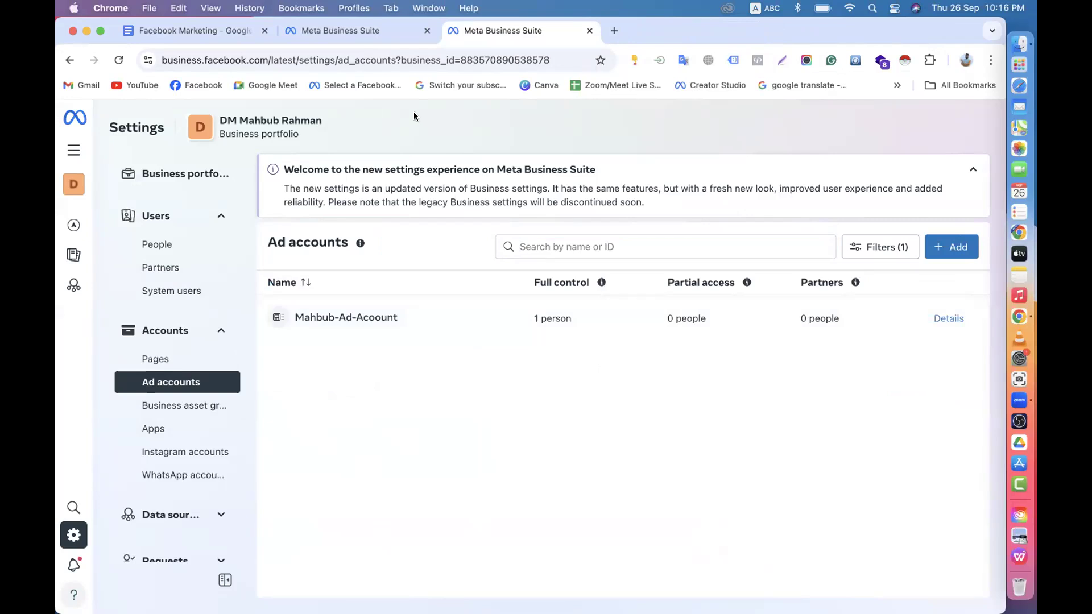
pyautogui.click(161, 251)
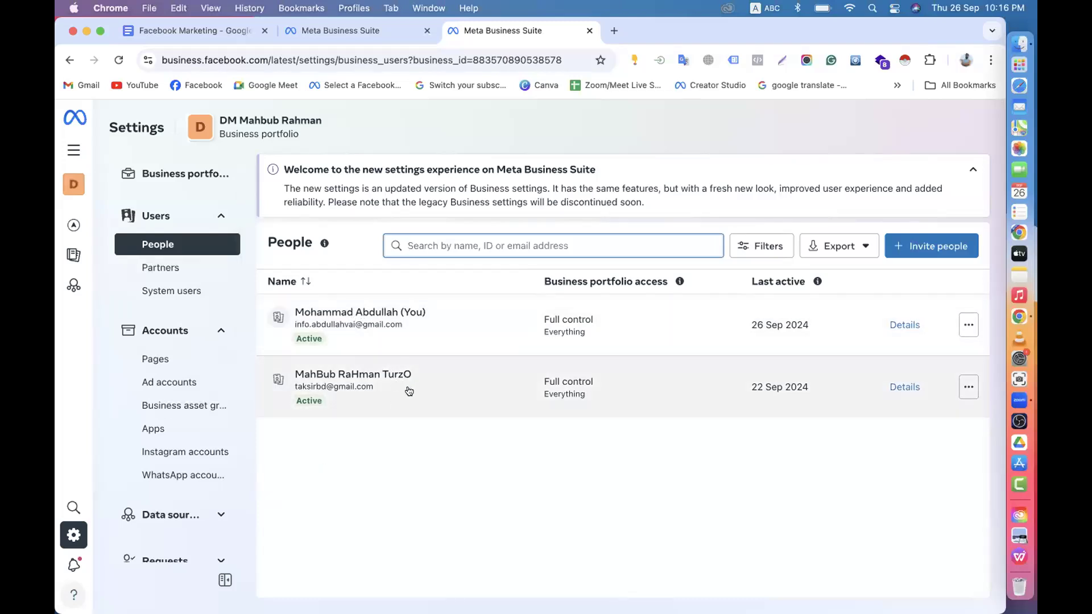
pyautogui.click(193, 382)
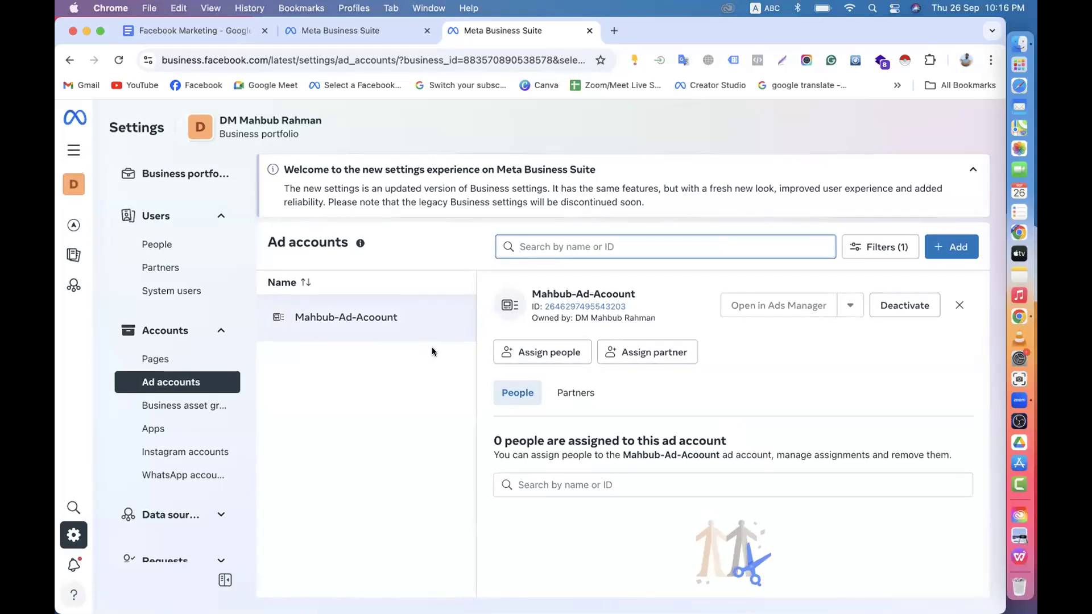
pyautogui.click(183, 261)
pyautogui.click(178, 250)
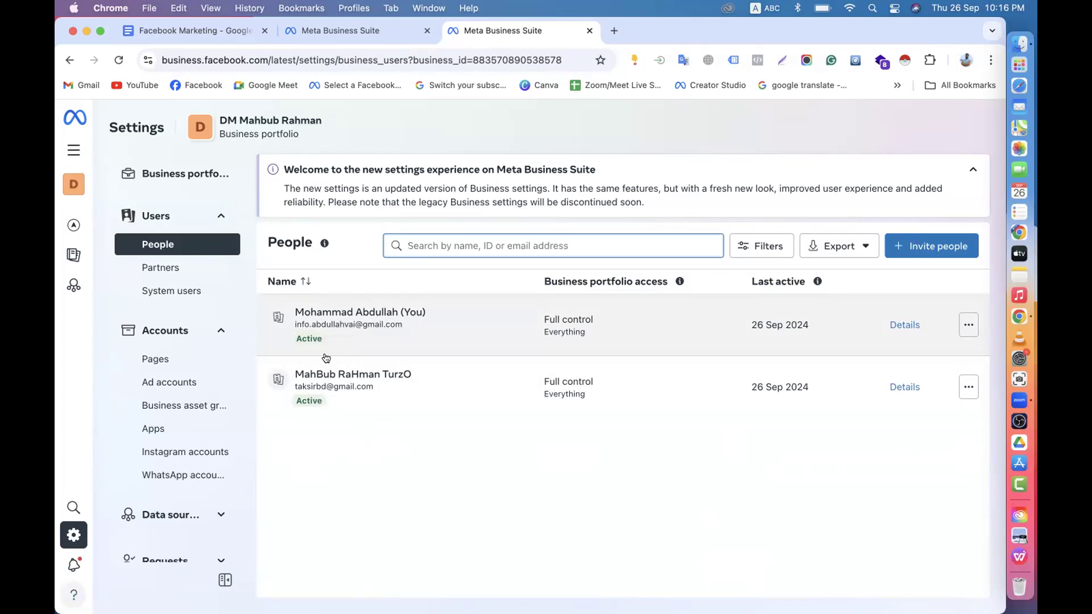
pyautogui.click(186, 383)
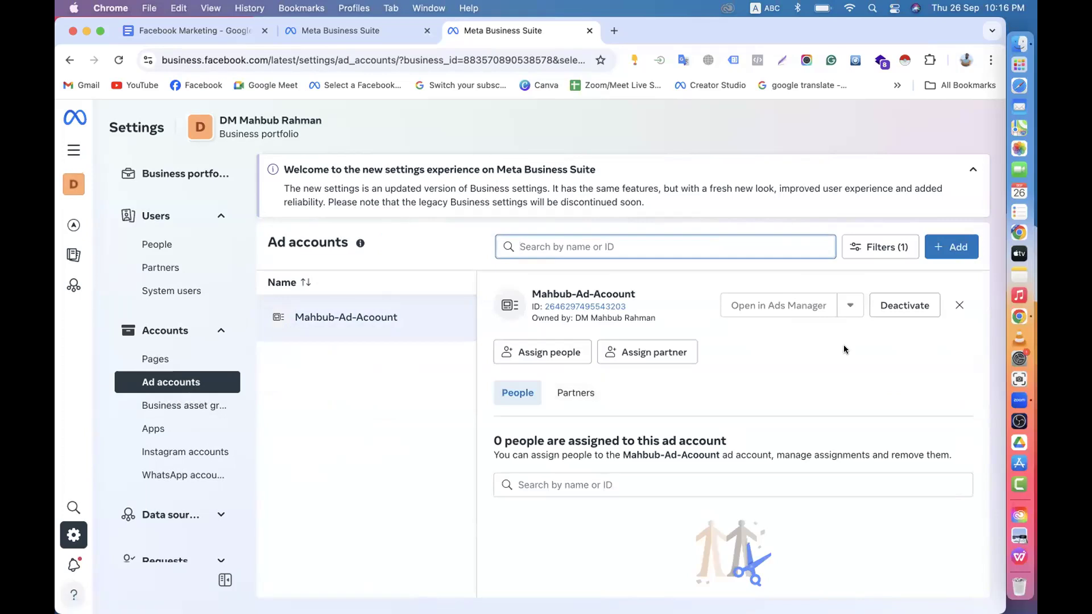
pyautogui.click(959, 305)
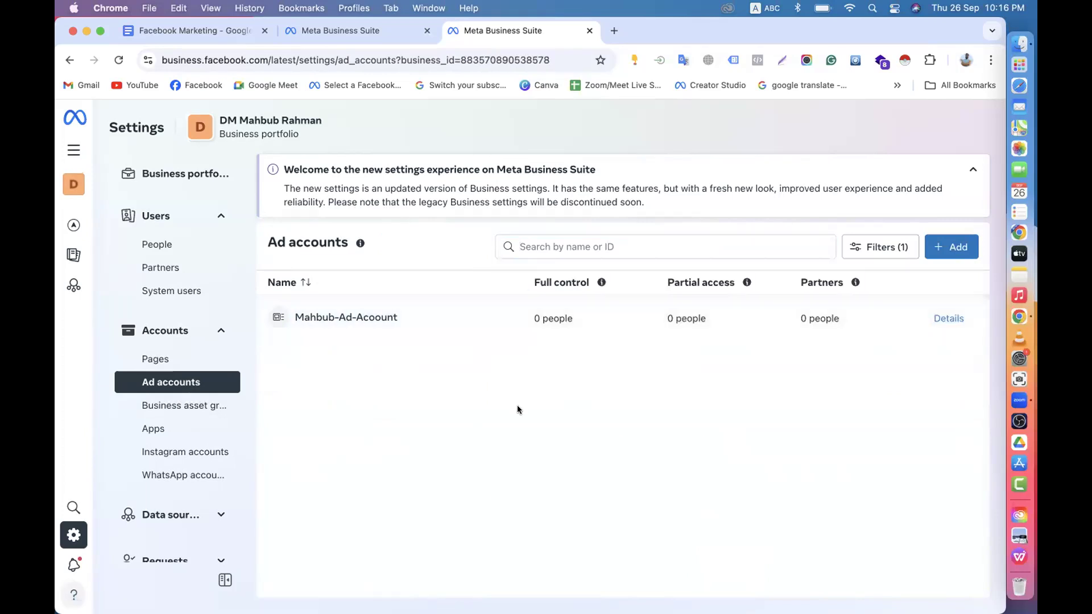
# - Open the ad account's details and start assigning people to it
pyautogui.click(499, 333)
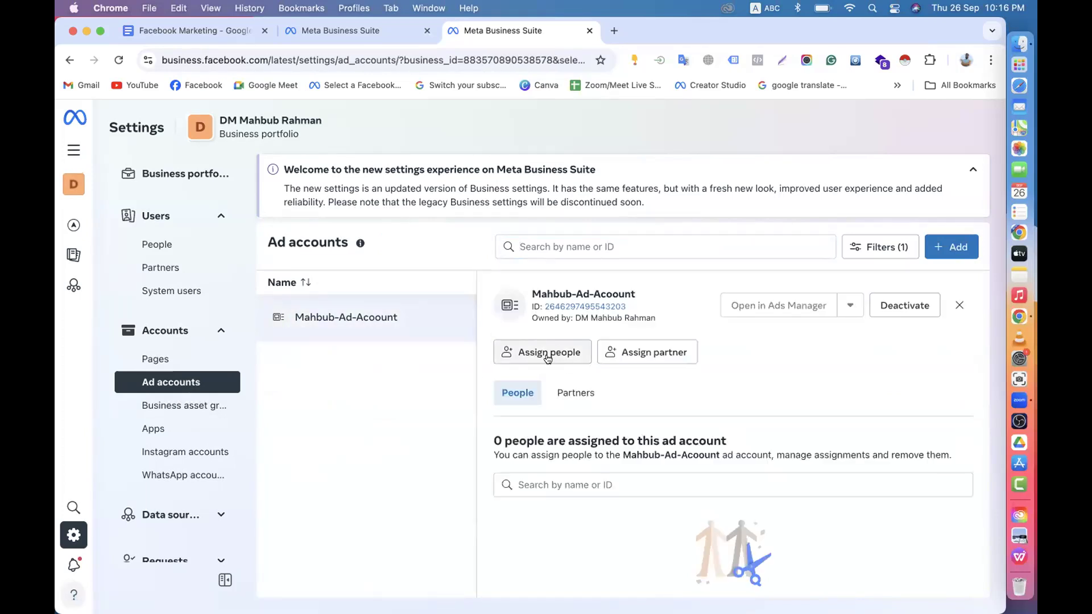
pyautogui.click(549, 354)
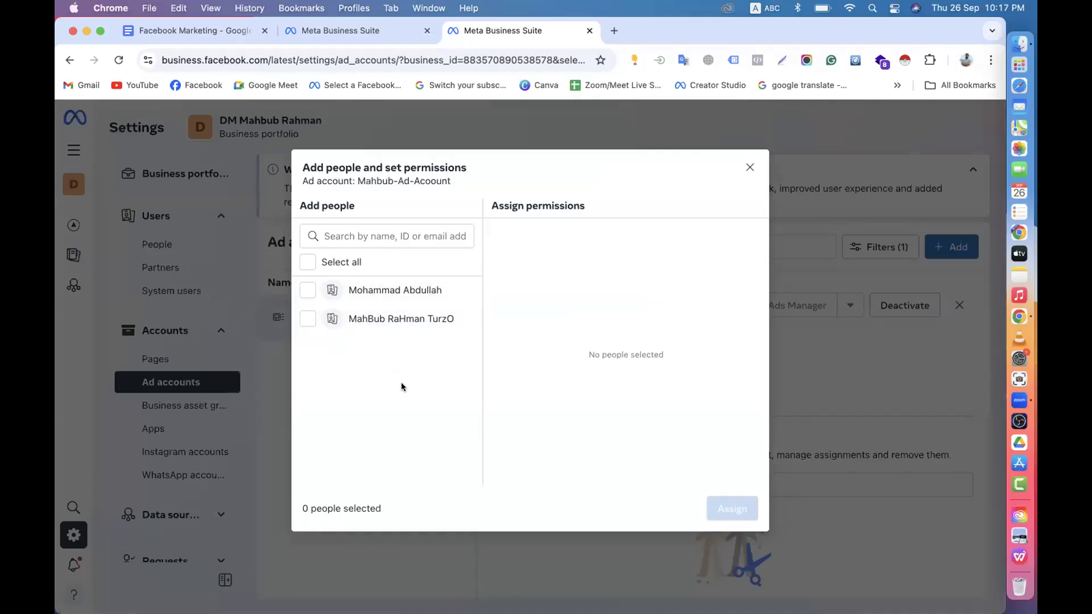
# - Try selecting the first listed person with the Manage ad accounts full-control permission, and clear that selection
pyautogui.click(309, 292)
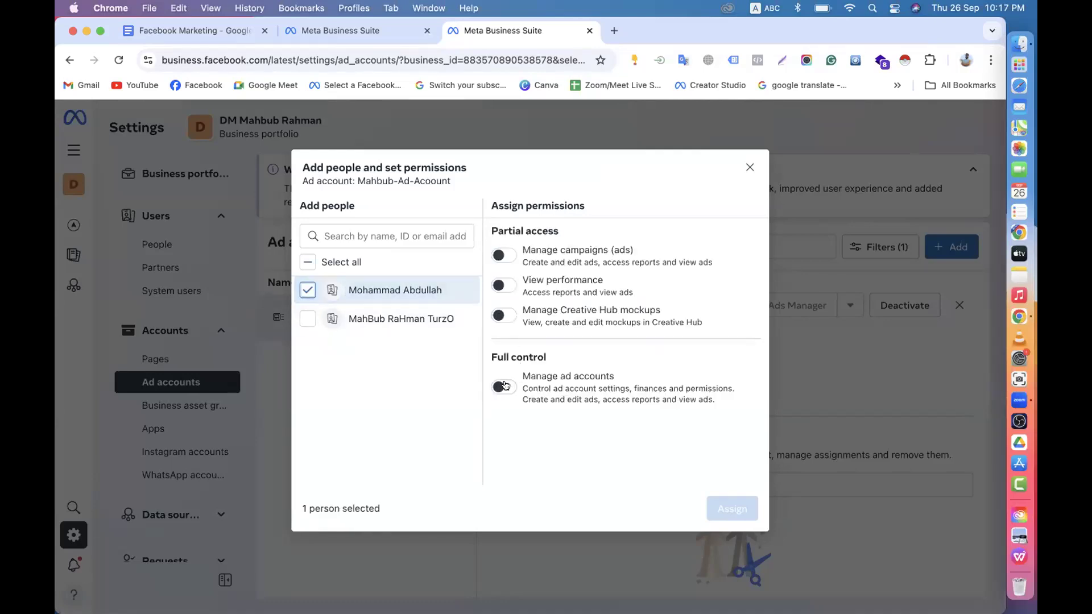
pyautogui.click(504, 387)
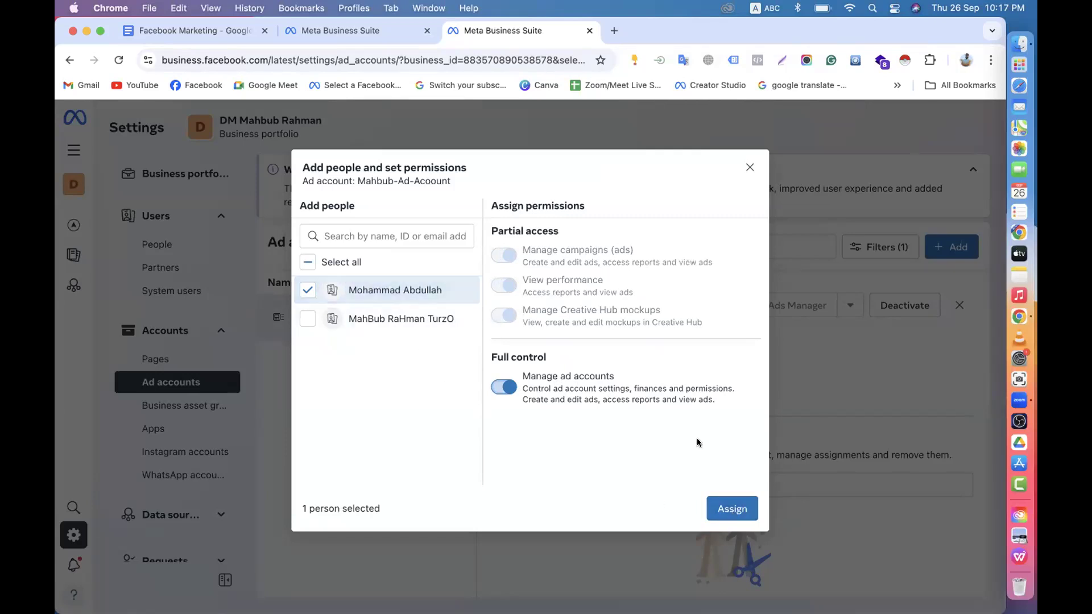
pyautogui.click(307, 290)
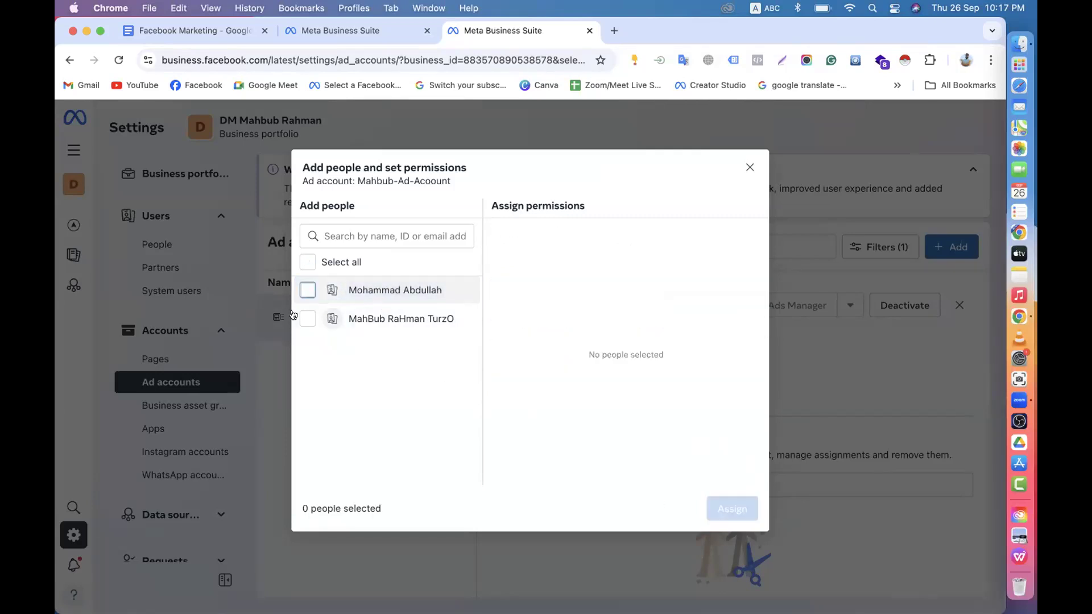
# - Try giving the second listed person Manage campaigns (ads) access without full control, and clear that selection
pyautogui.click(306, 321)
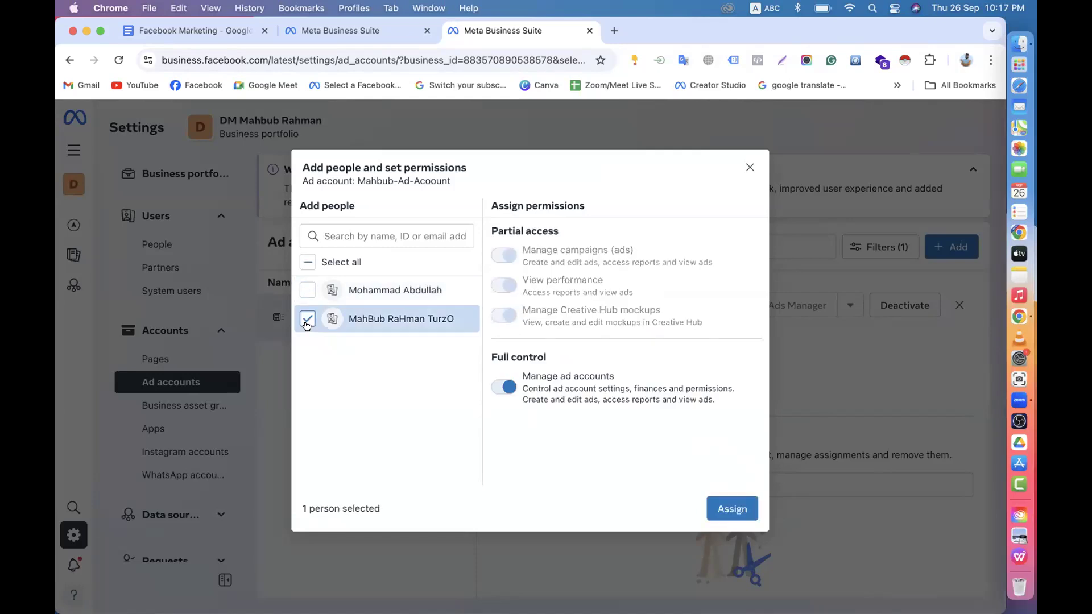
pyautogui.click(503, 386)
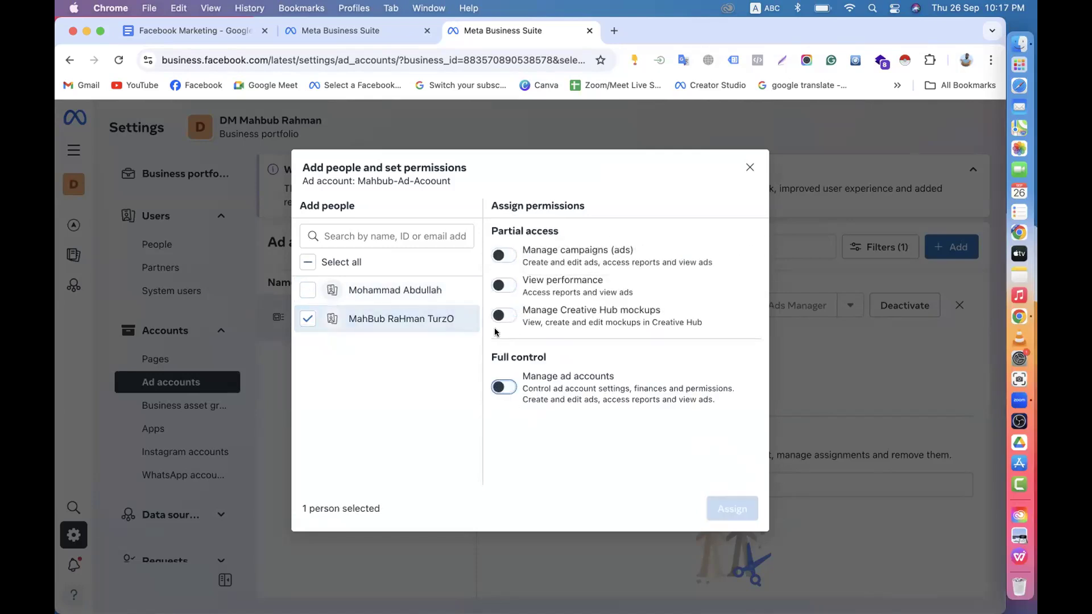
pyautogui.click(504, 314)
pyautogui.click(503, 288)
pyautogui.click(499, 260)
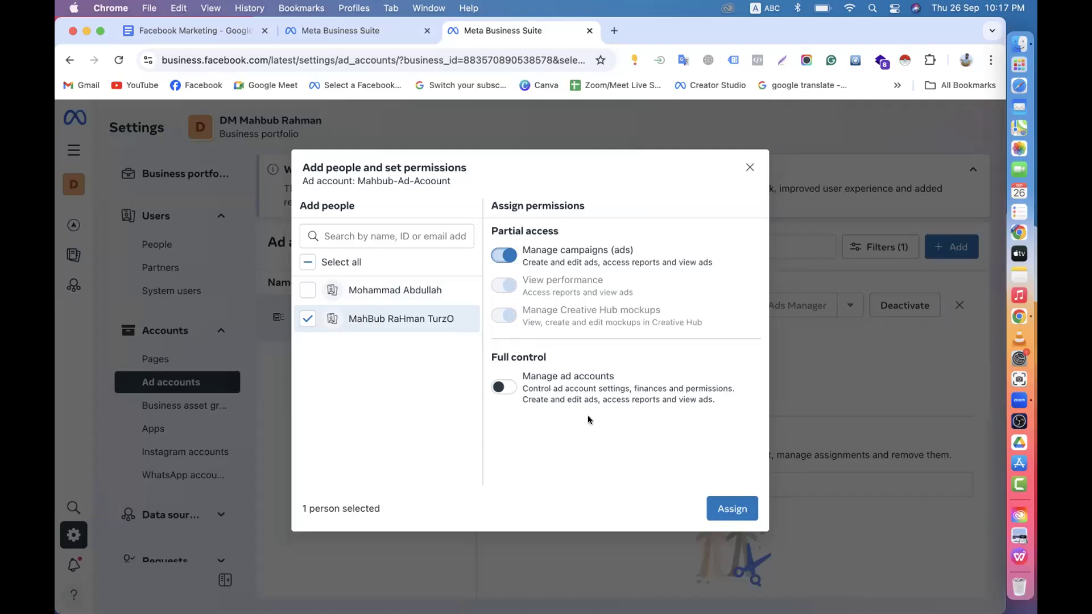
pyautogui.moveTo(527, 387); pyautogui.dragTo(711, 405)
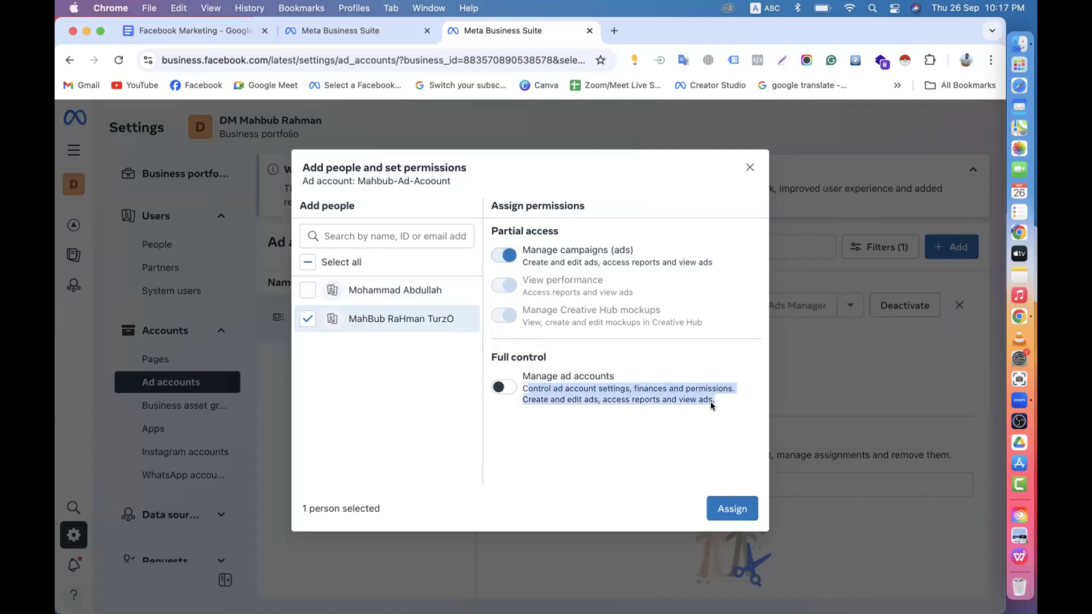
pyautogui.click(308, 319)
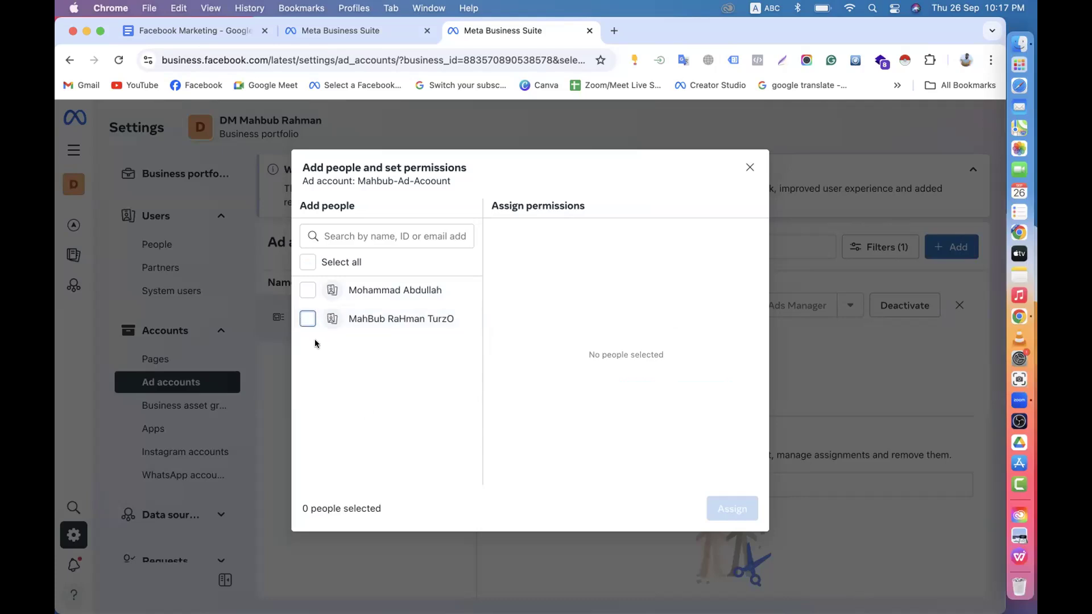
# - Assign the first listed person to the ad account with the Manage ad accounts full-control permission
pyautogui.click(308, 288)
pyautogui.click(502, 387)
pyautogui.click(721, 510)
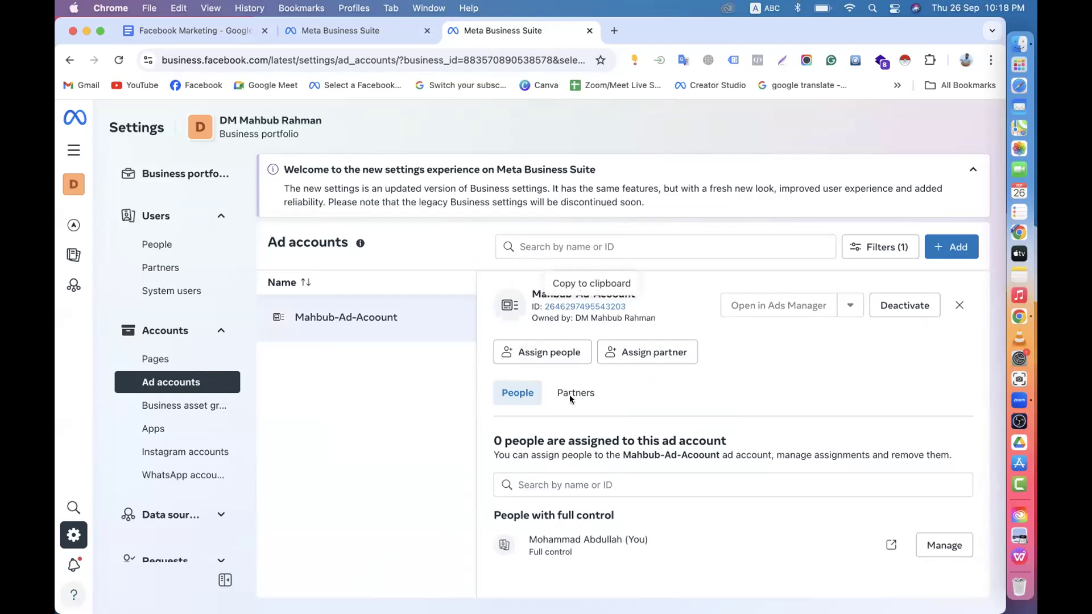
# - Check the assigned person under People with full control, and close and reopen the ad account's details
pyautogui.moveTo(529, 539); pyautogui.dragTo(633, 539)
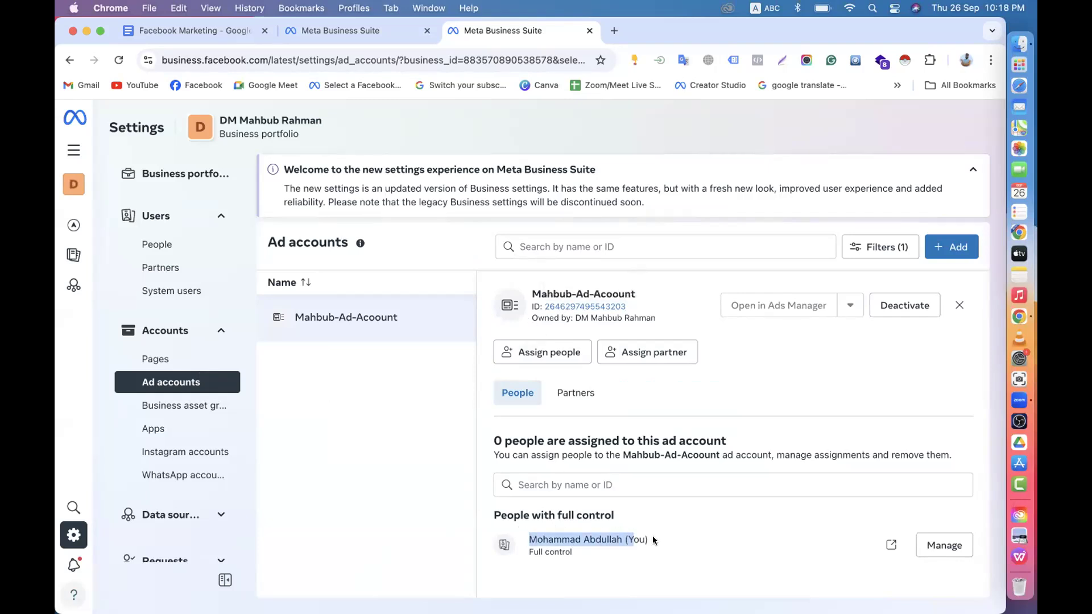
pyautogui.click(599, 559)
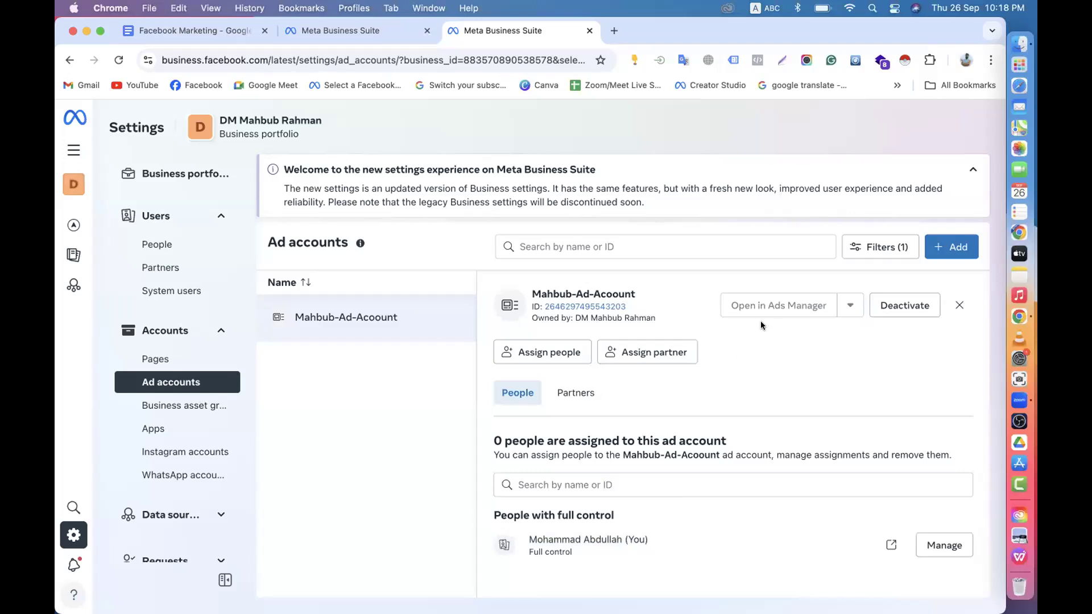
pyautogui.click(960, 307)
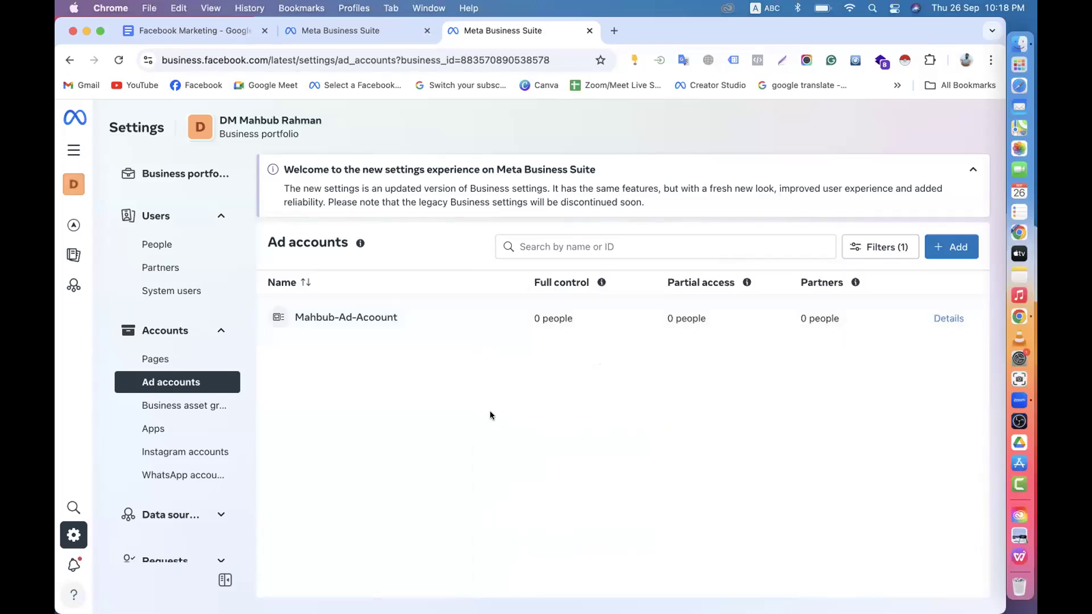
pyautogui.click(509, 335)
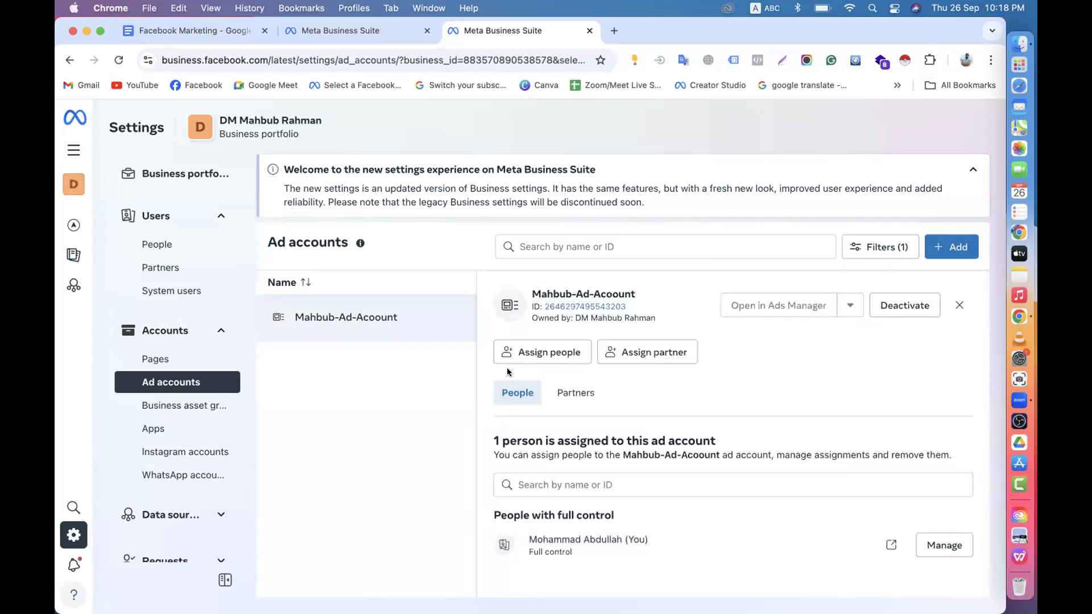
pyautogui.click(527, 354)
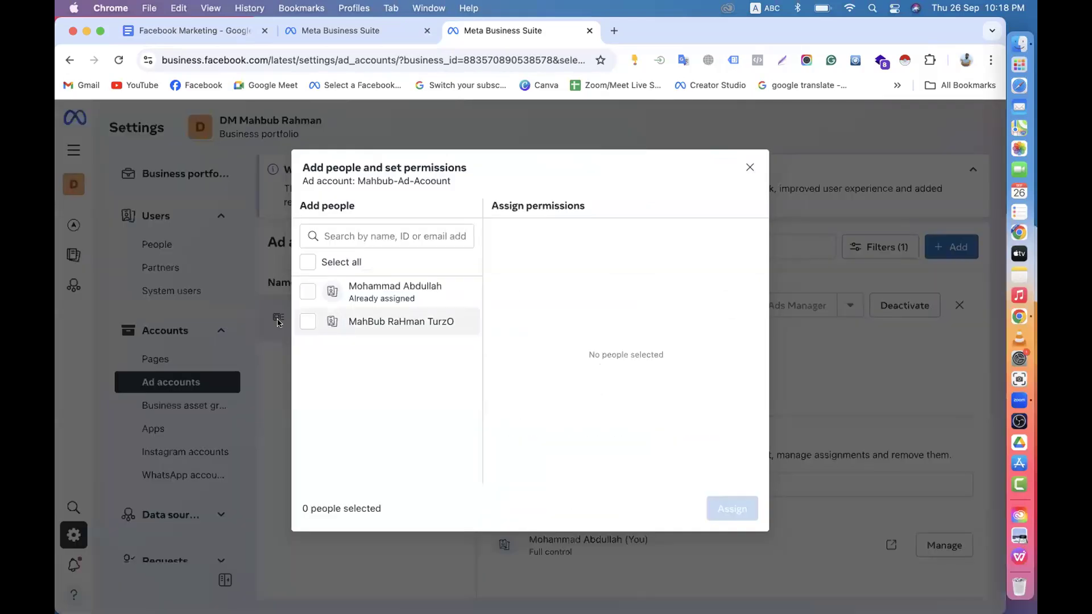
pyautogui.click(307, 263)
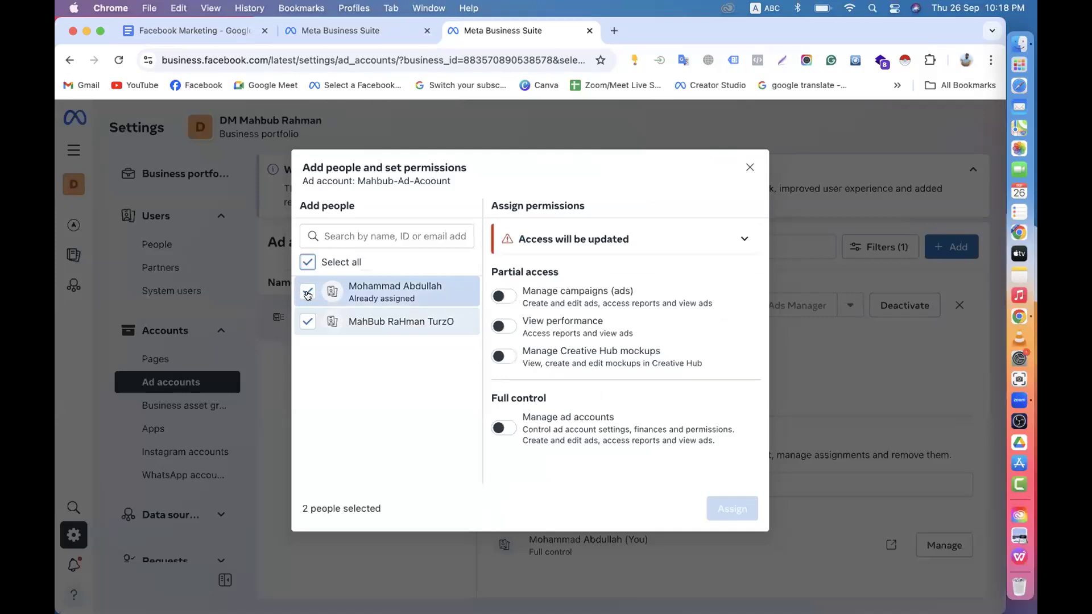
pyautogui.click(750, 167)
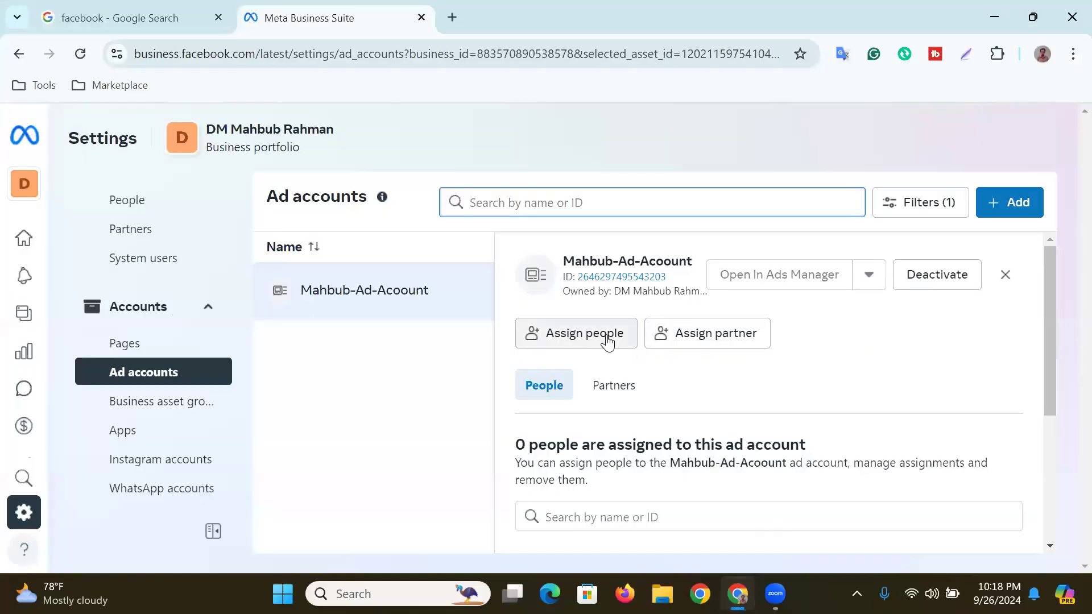
# - Assign the second listed person to the ad account with the Manage ad accounts full-control permission, and refresh the page
pyautogui.click(609, 340)
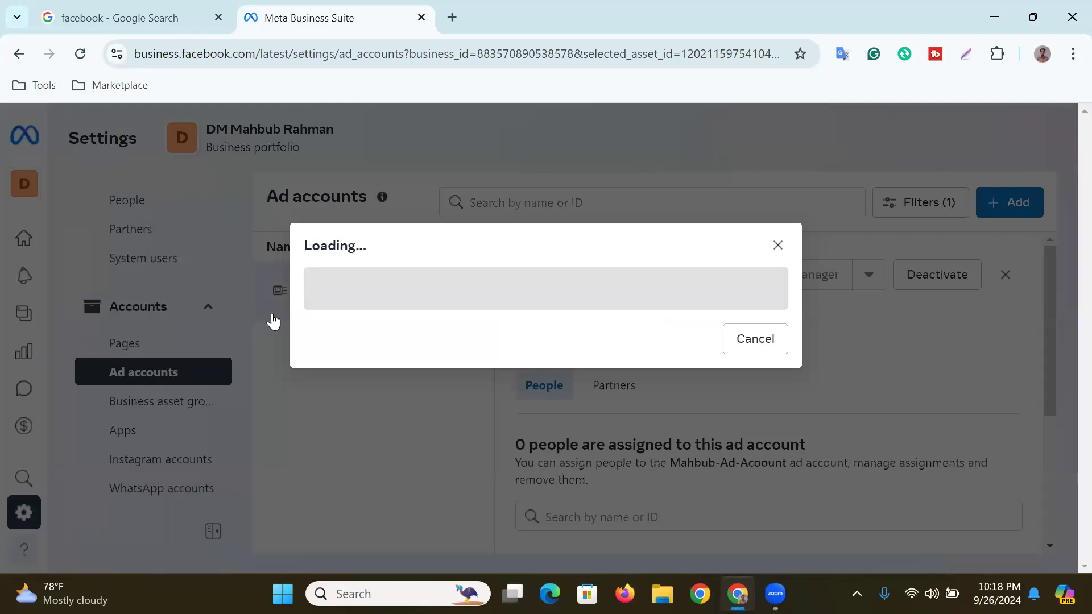
pyautogui.click(267, 336)
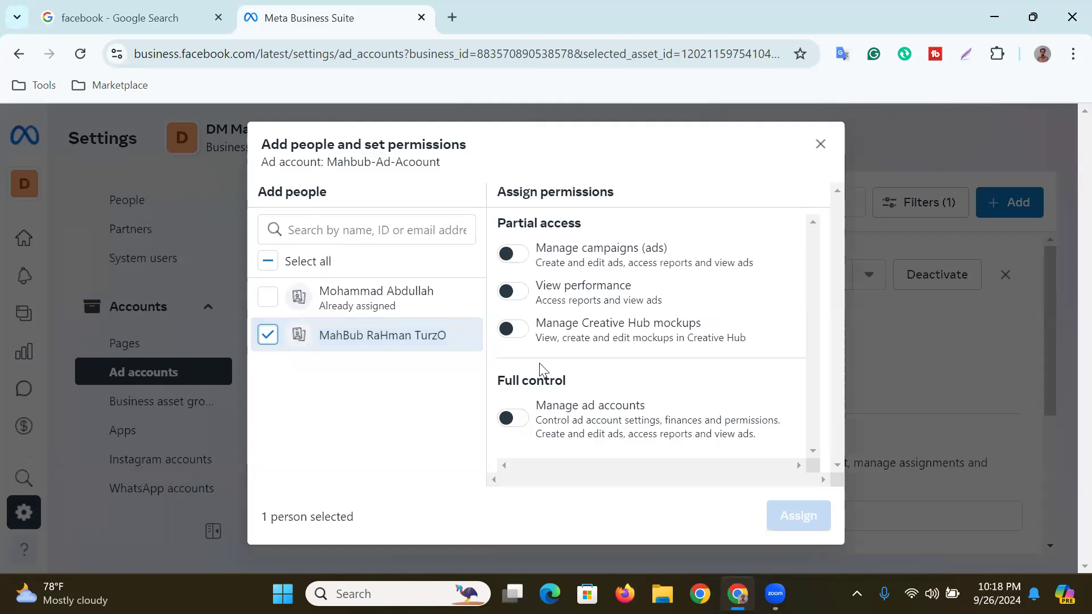
pyautogui.click(525, 420)
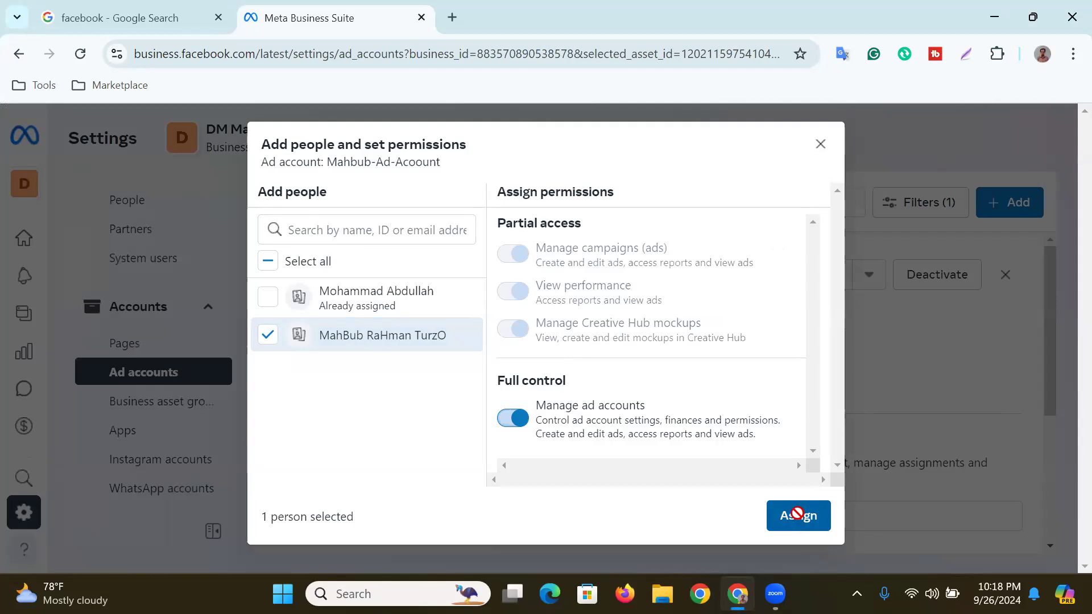
pyautogui.click(799, 518)
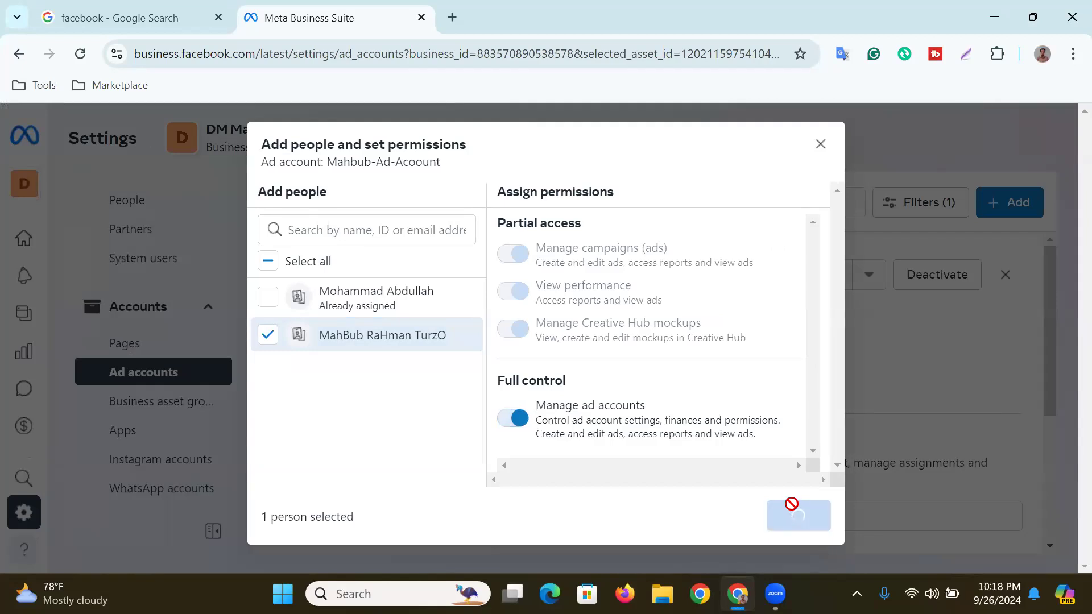
pyautogui.click(769, 494)
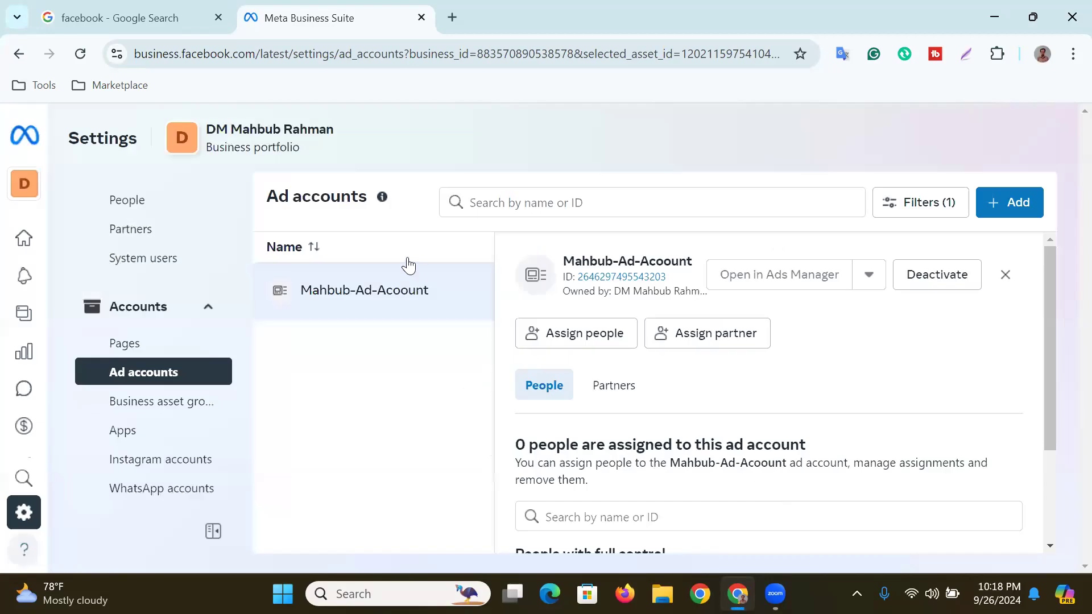
pyautogui.click(80, 54)
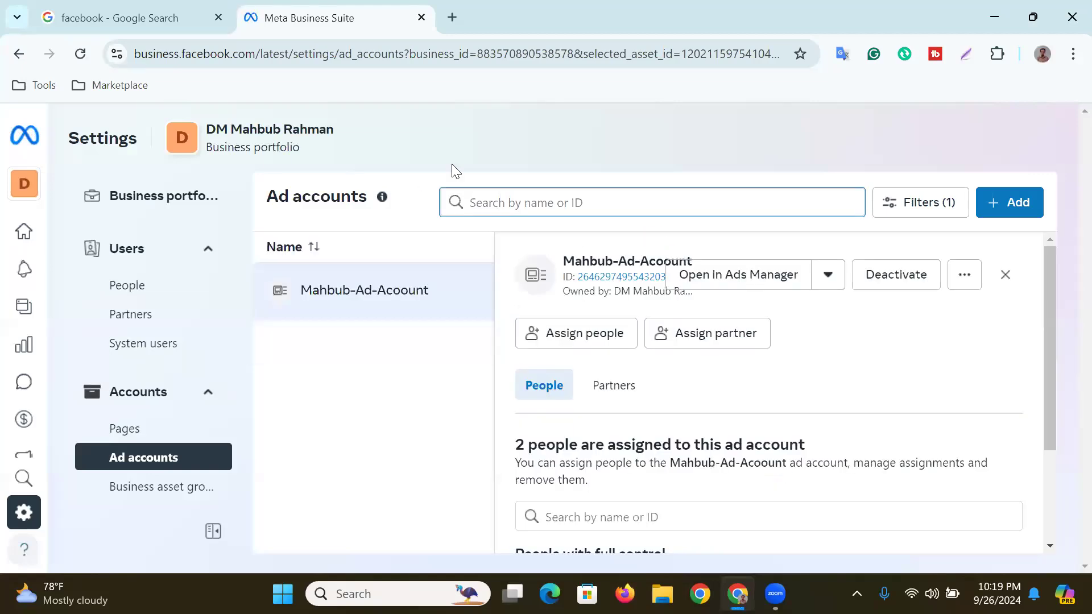
# - Open the ad account in Ads Manager, answer No to the political-focus question, and dismiss the Actions column tip and payment method notice
pyautogui.click(757, 280)
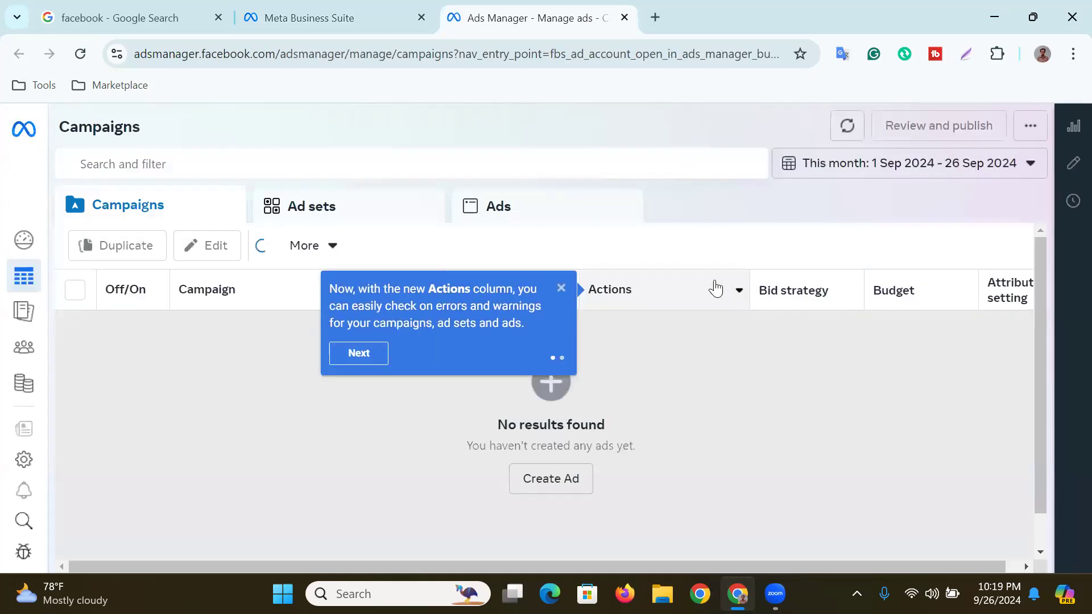
pyautogui.click(558, 291)
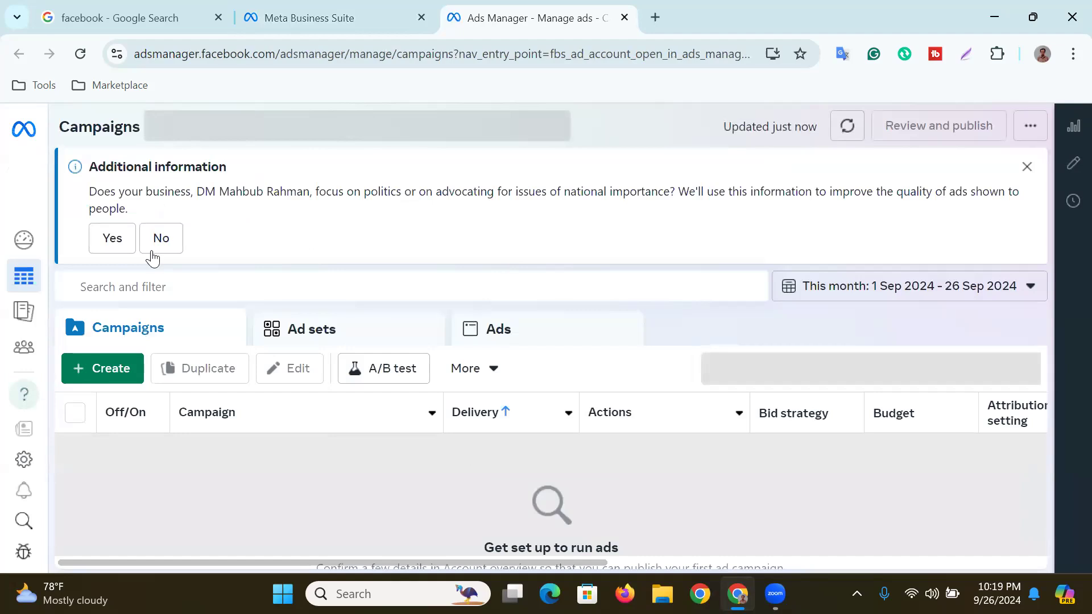
pyautogui.click(159, 250)
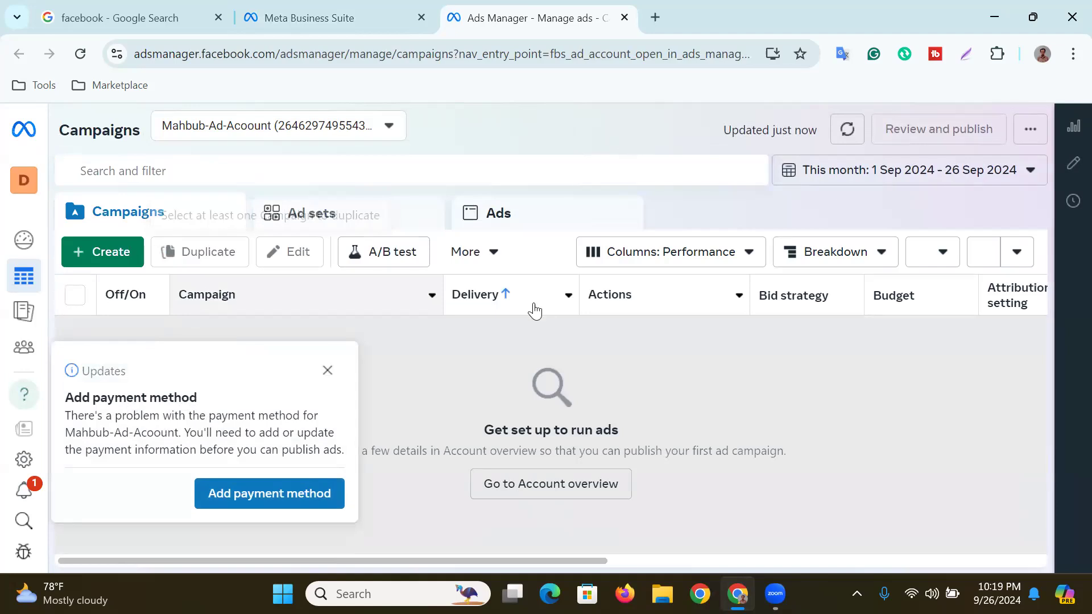
pyautogui.click(330, 371)
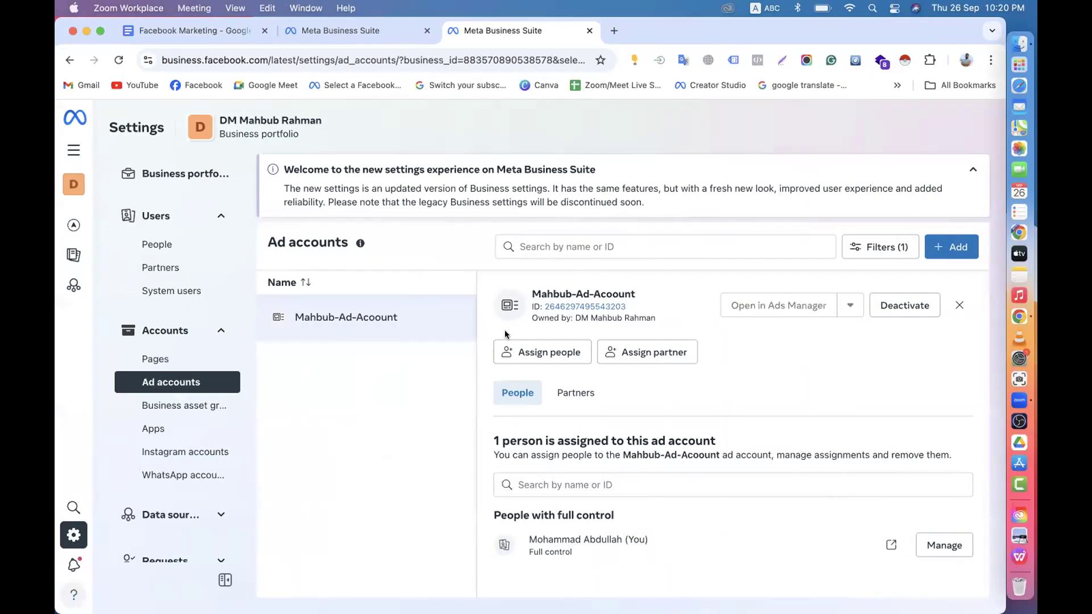
# - Close and reopen the details of Mahbub-Ad-Acoount in the portfolio settings, and refresh the page
pyautogui.click(418, 404)
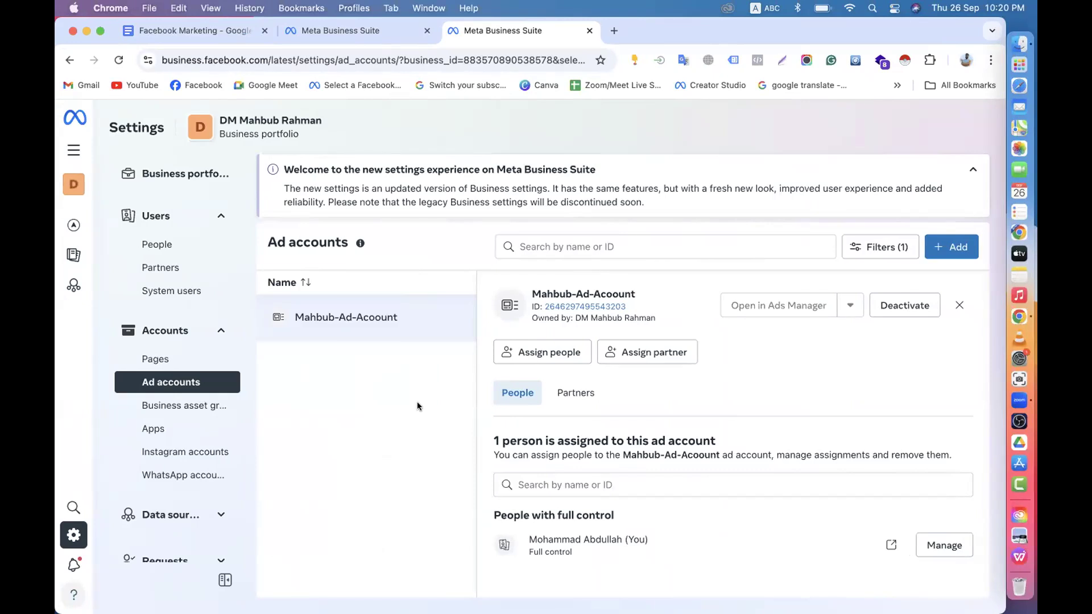
pyautogui.doubleClick(418, 401)
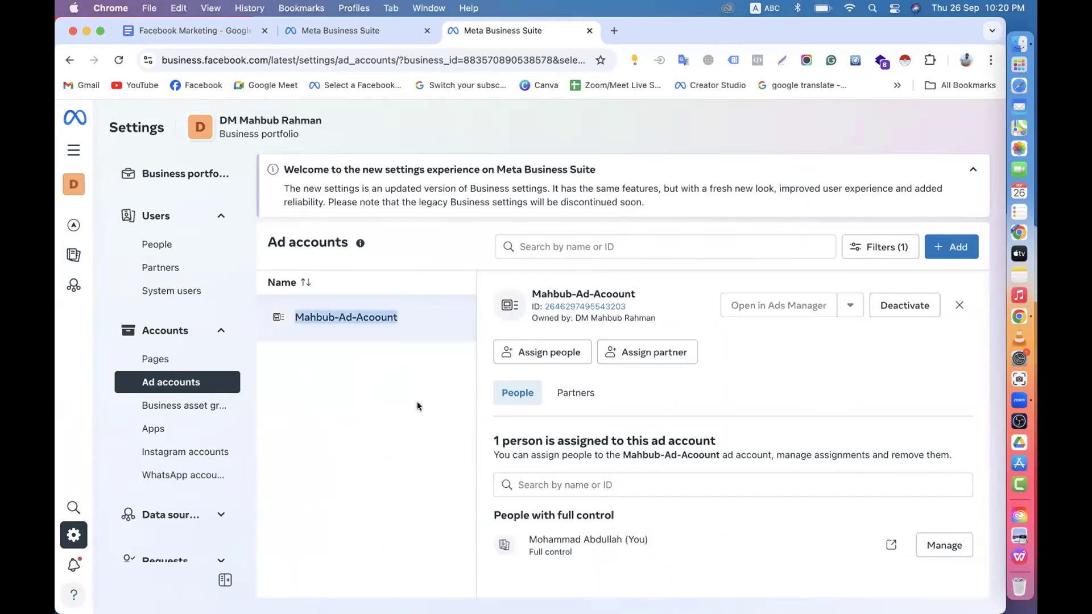
pyautogui.click(959, 306)
pyautogui.click(515, 484)
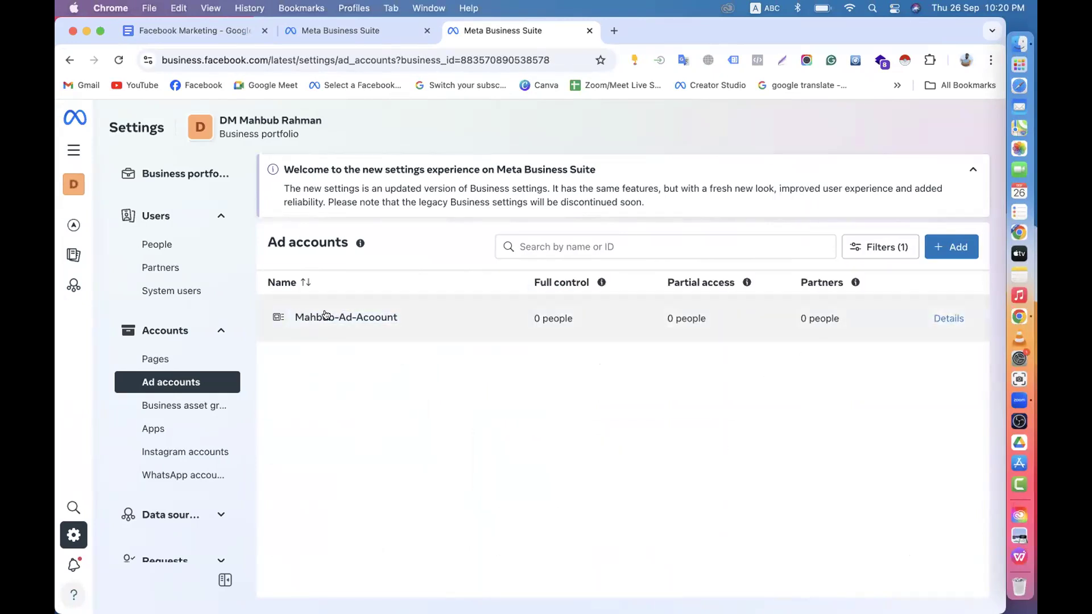
pyautogui.click(121, 59)
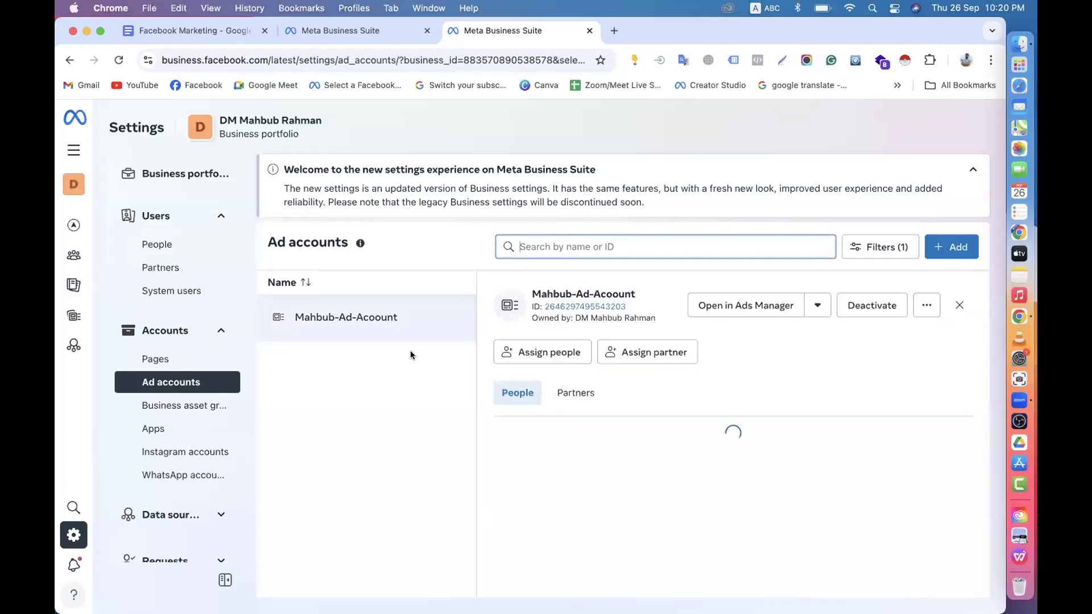
# - Review the people with full control of the ad account, and compare them with the portfolio's People list
pyautogui.scroll(-1, 603, 518)
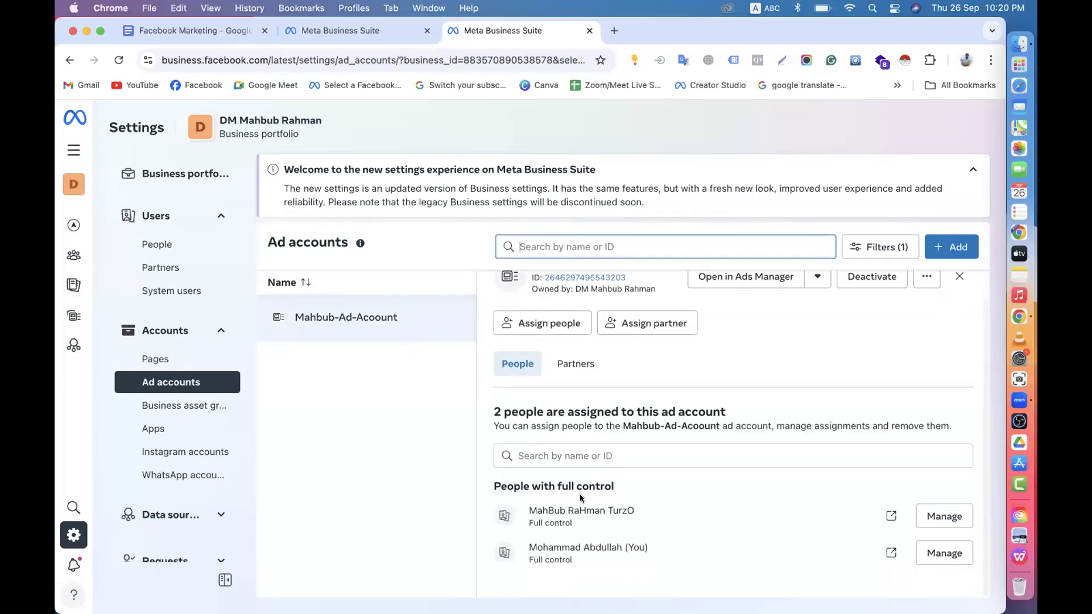
pyautogui.moveTo(527, 549); pyautogui.dragTo(678, 551)
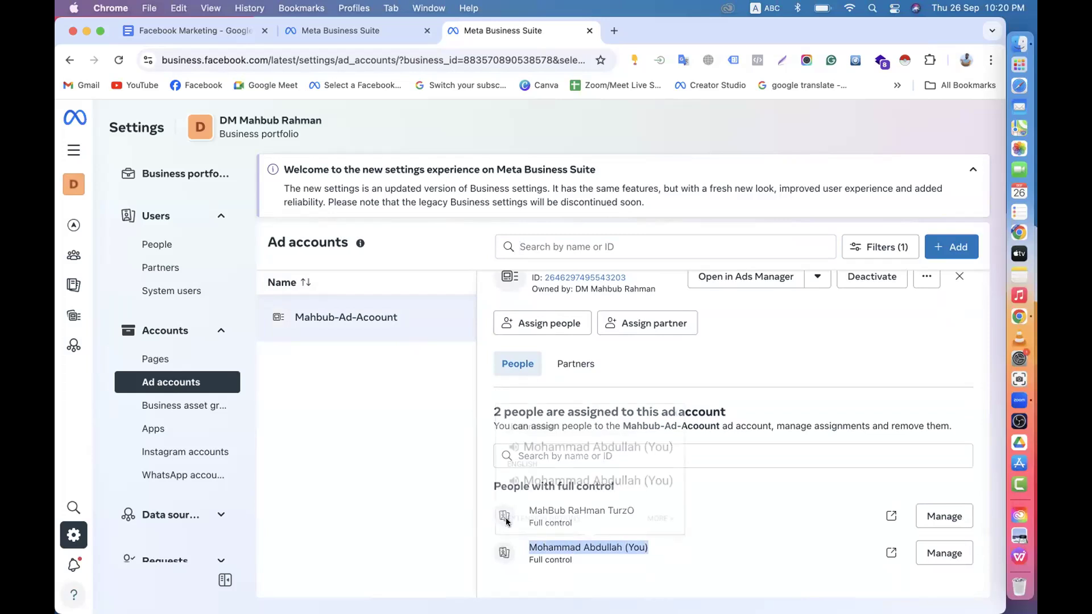
pyautogui.click(432, 475)
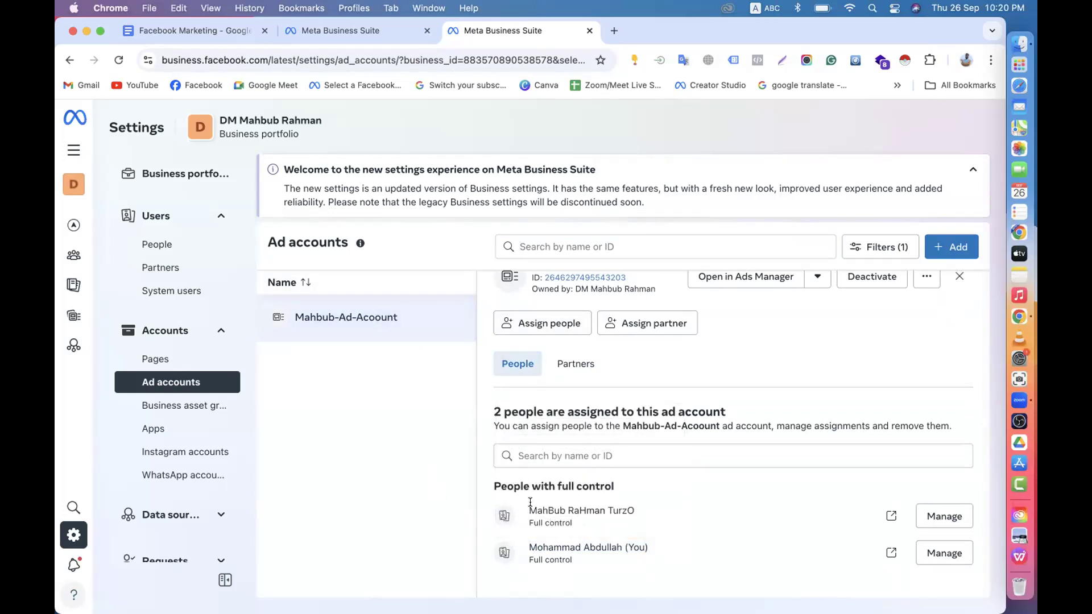
pyautogui.moveTo(529, 510); pyautogui.dragTo(634, 512)
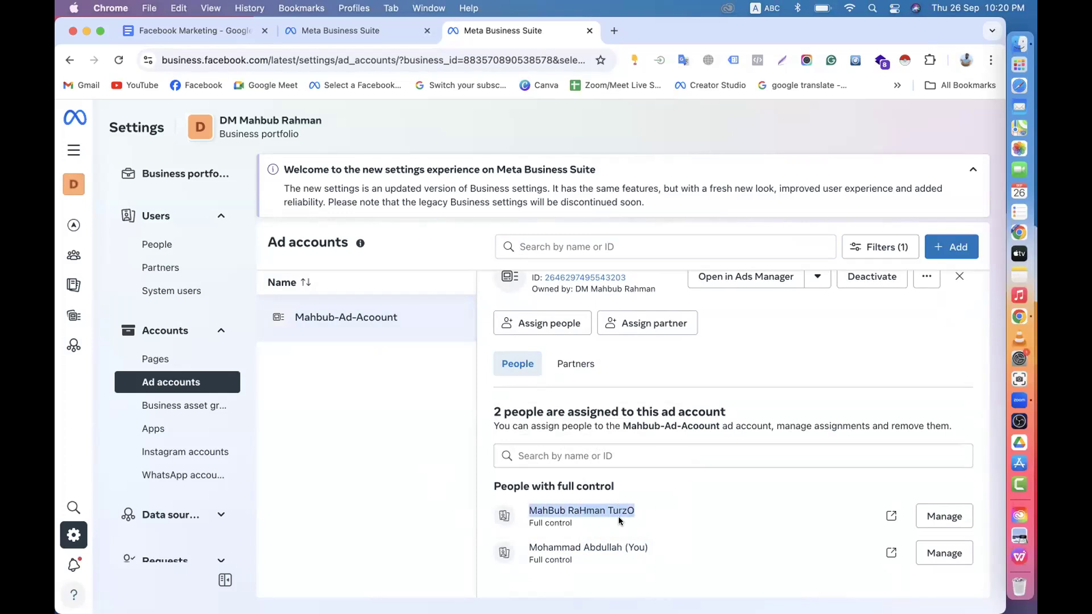
pyautogui.click(161, 244)
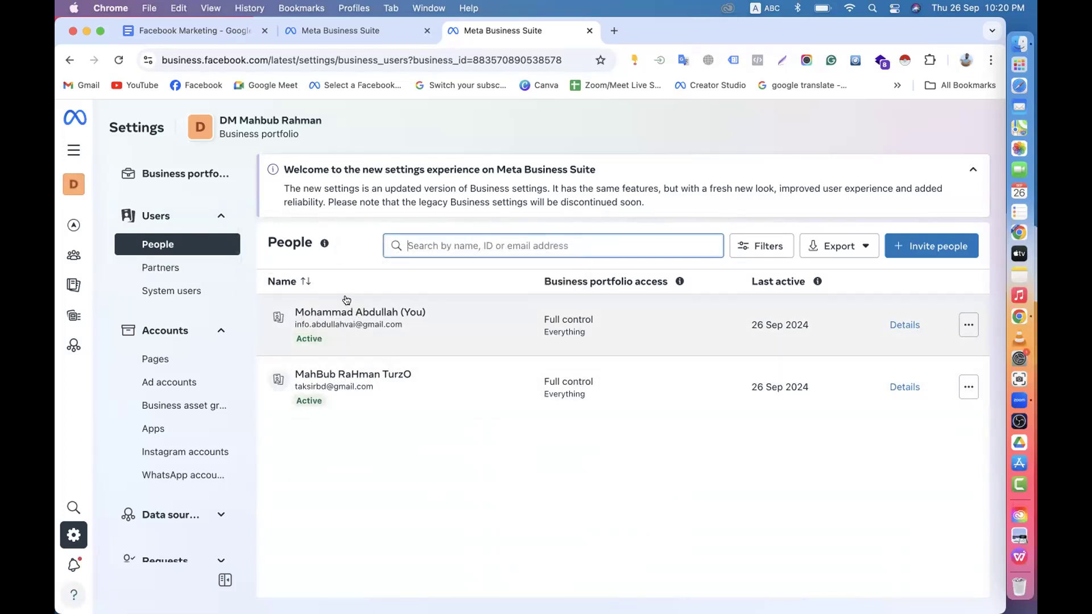
pyautogui.click(171, 382)
pyautogui.moveTo(490, 486); pyautogui.dragTo(409, 483)
pyautogui.click(408, 482)
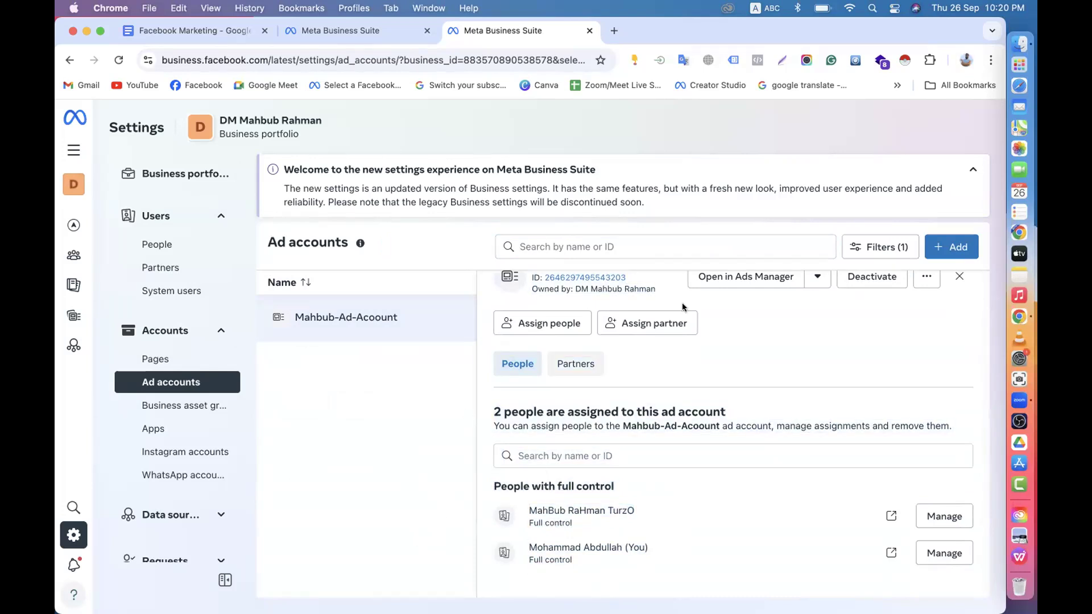
# - Open the ad account in Ads Manager, close both Meta Business Suite pages, and dismiss the payment method notice
pyautogui.click(736, 283)
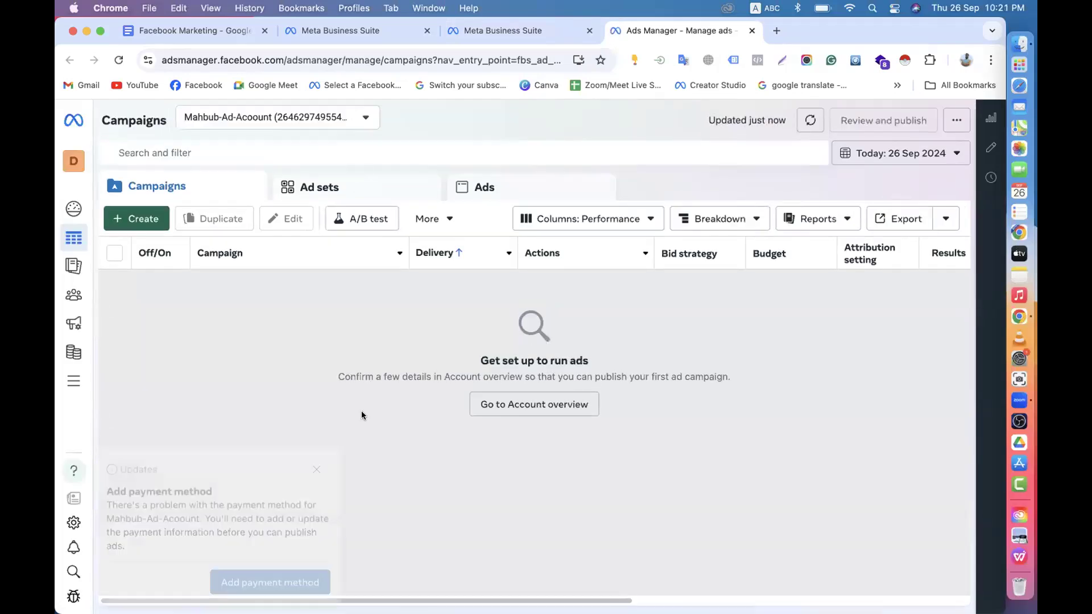
pyautogui.click(552, 31)
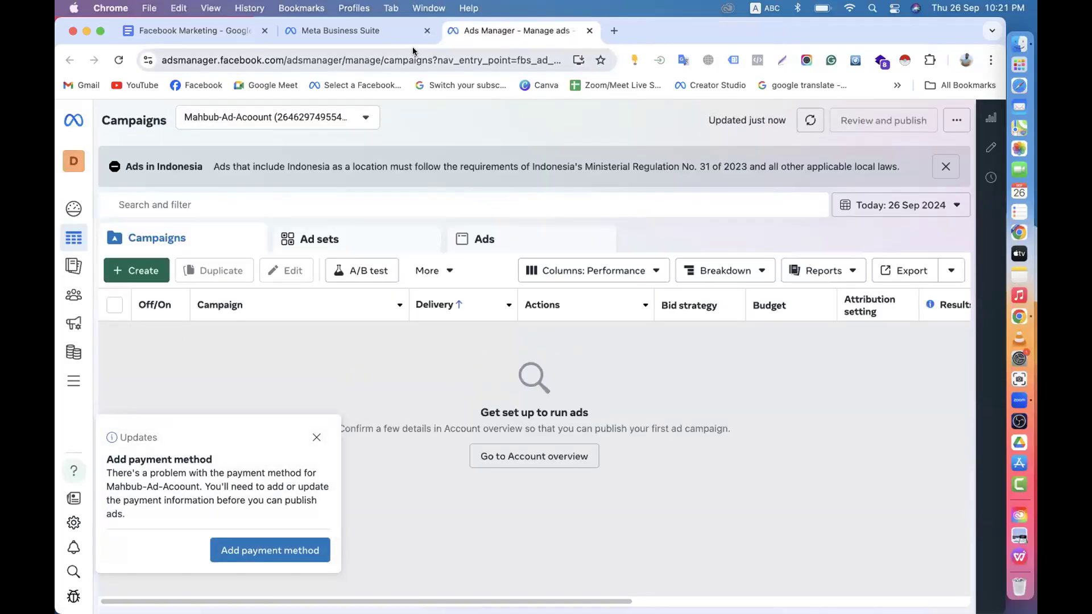
pyautogui.click(353, 31)
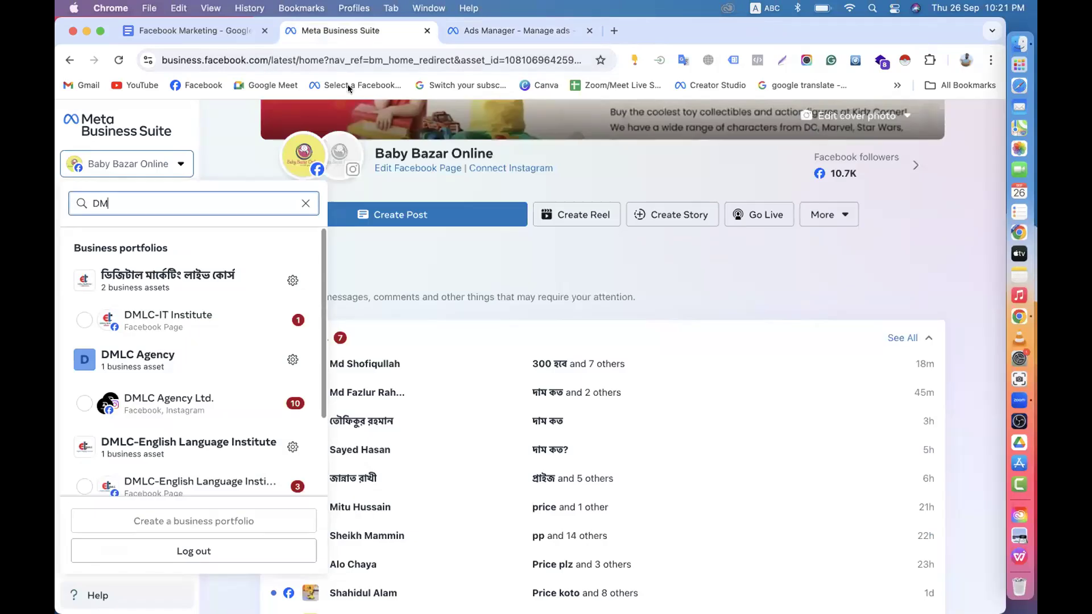
pyautogui.click(427, 31)
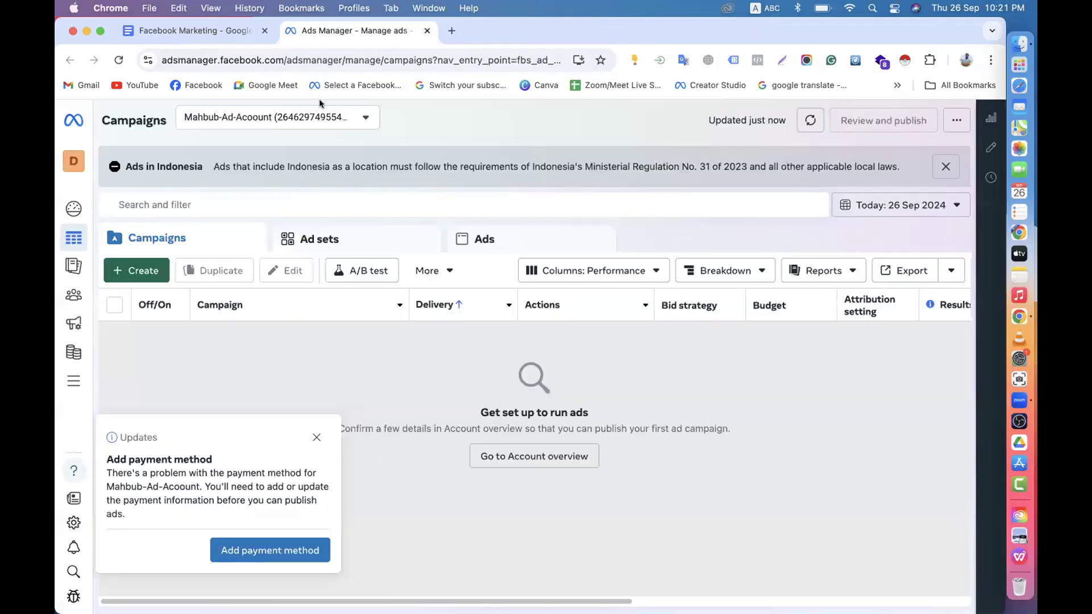
pyautogui.click(316, 438)
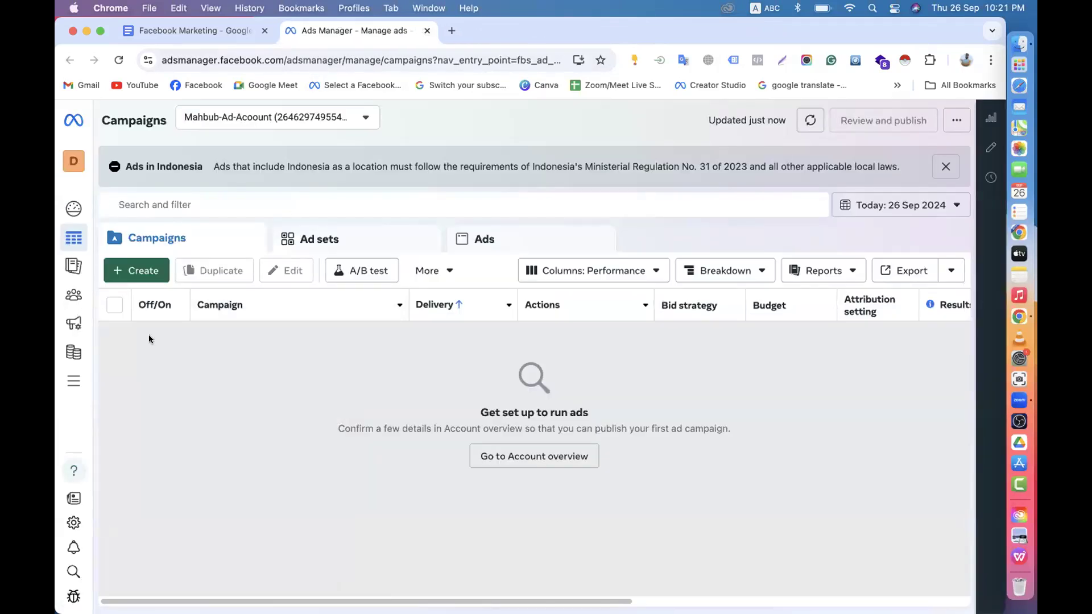
# - Start creating a new campaign and examine its account notice, buying type and list of campaign objectives
pyautogui.click(143, 275)
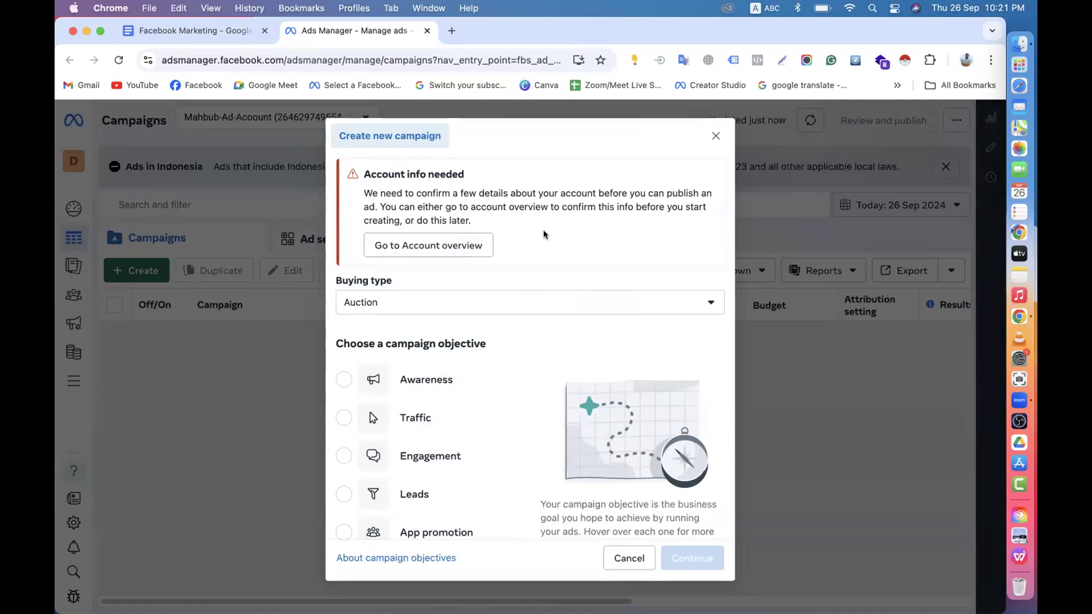
pyautogui.scroll(-5, 544, 230)
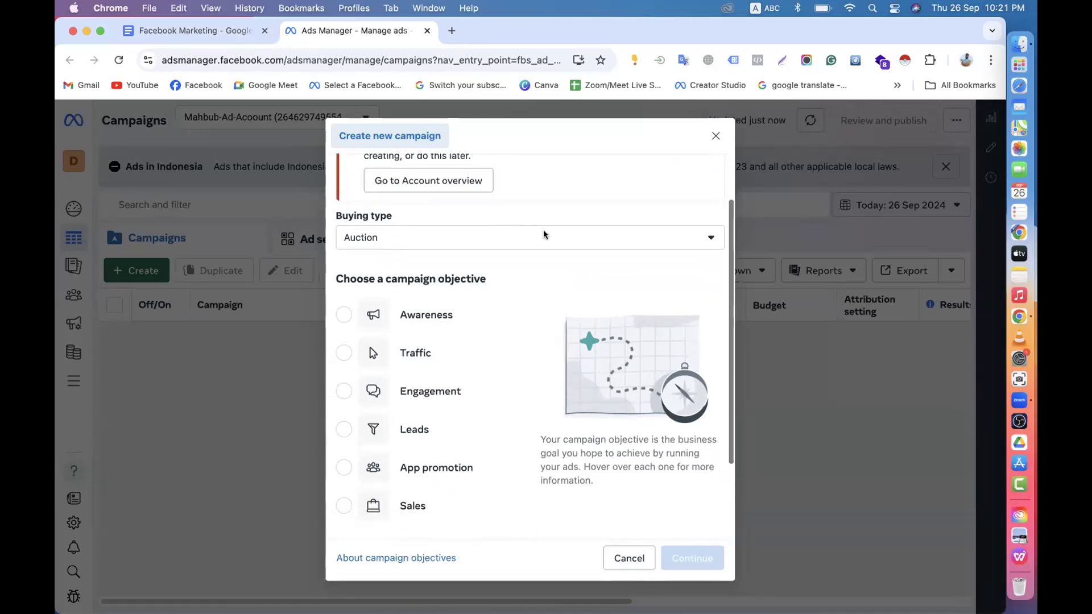
pyautogui.scroll(3, 544, 230)
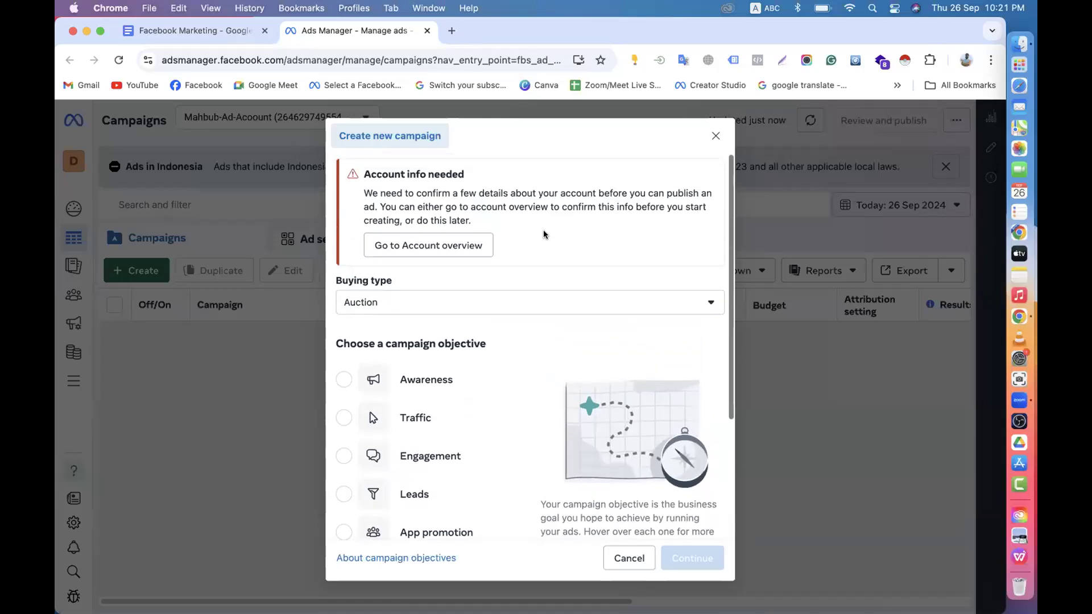
pyautogui.scroll(-3, 544, 230)
pyautogui.scroll(3, 544, 230)
pyautogui.scroll(-3, 544, 230)
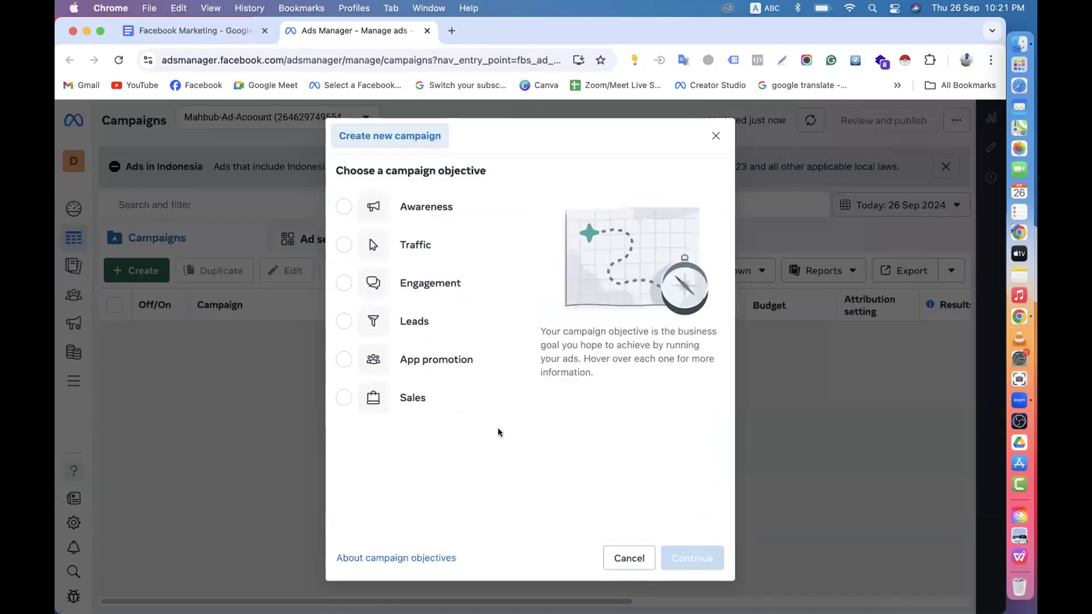
pyautogui.scroll(3, 497, 428)
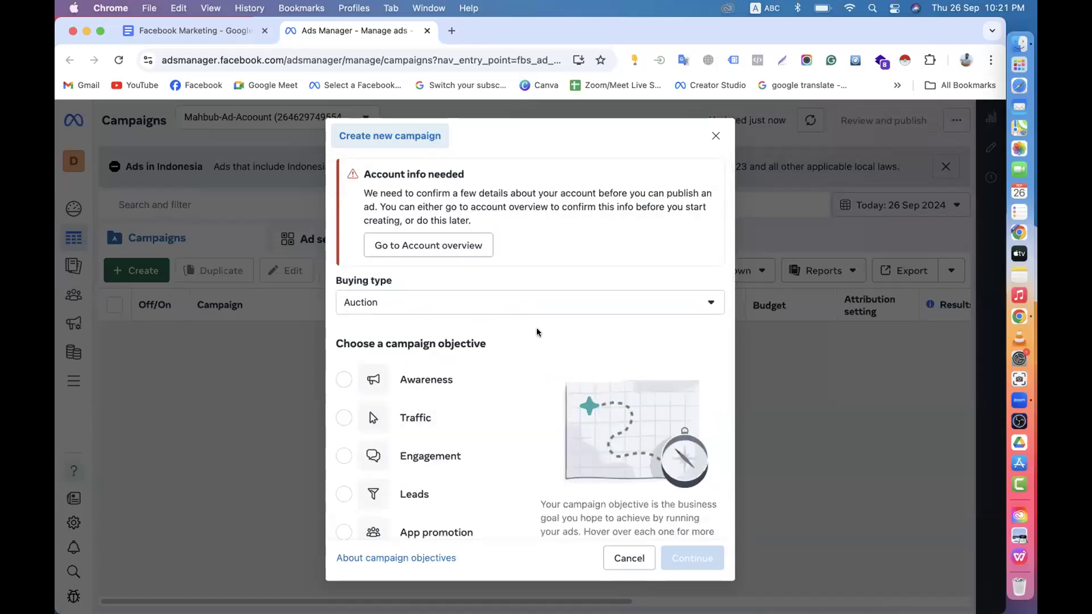
pyautogui.scroll(-3, 537, 328)
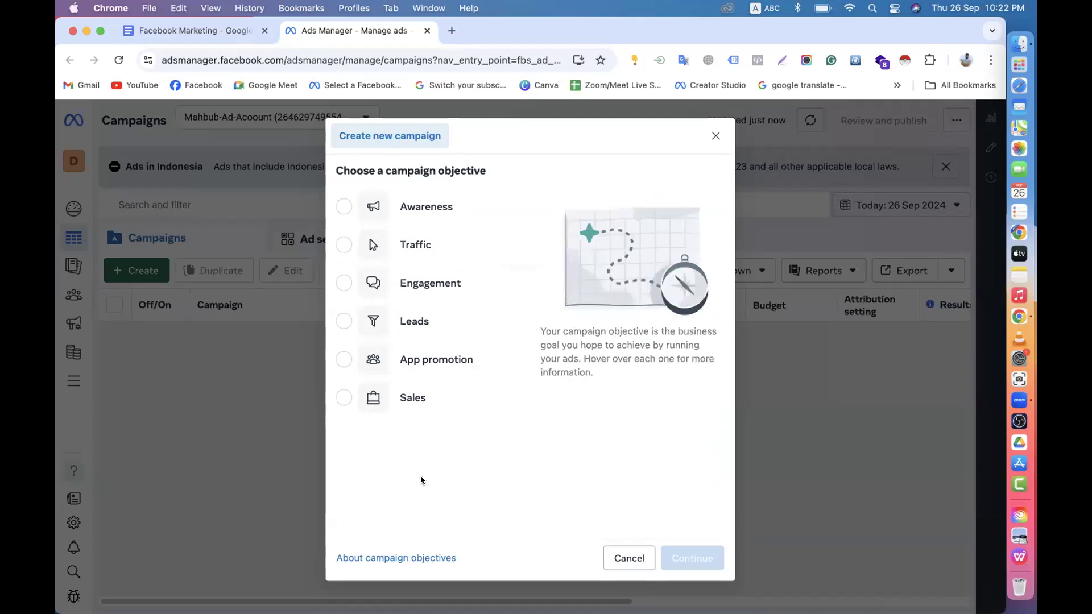
# - Go through the campaign objectives from Awareness to Sales and back repeatedly to compare their descriptions, ending on App promotion
pyautogui.moveTo(360, 202)
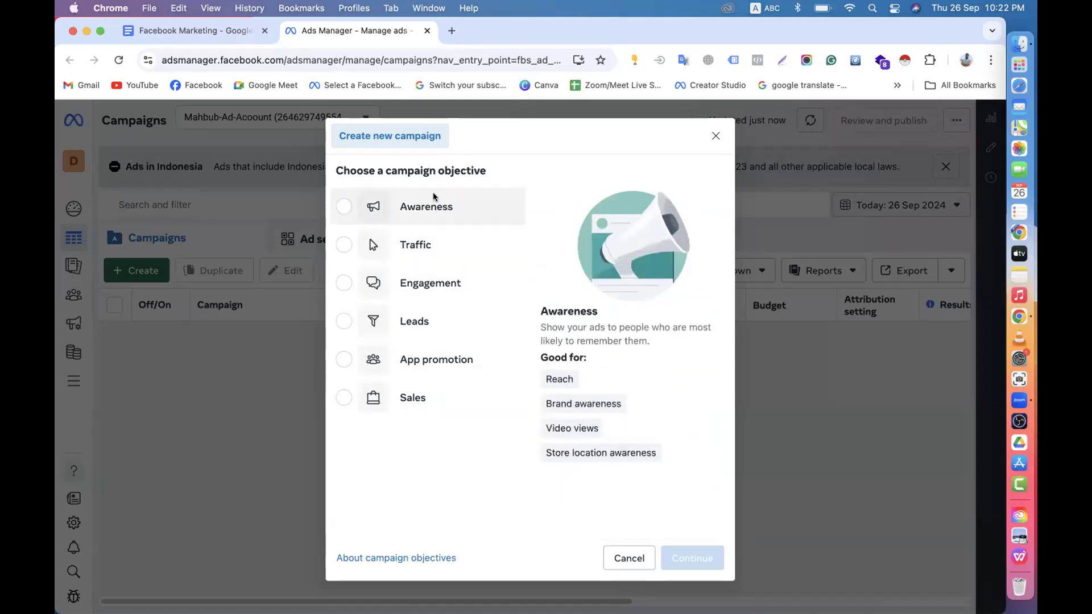
pyautogui.click(341, 209)
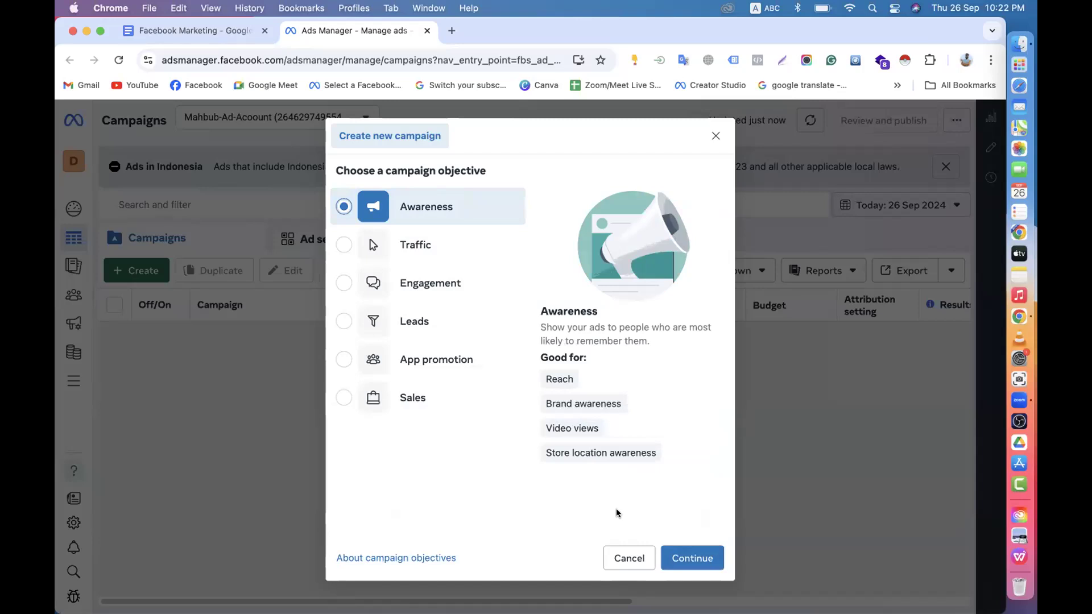
pyautogui.click(407, 247)
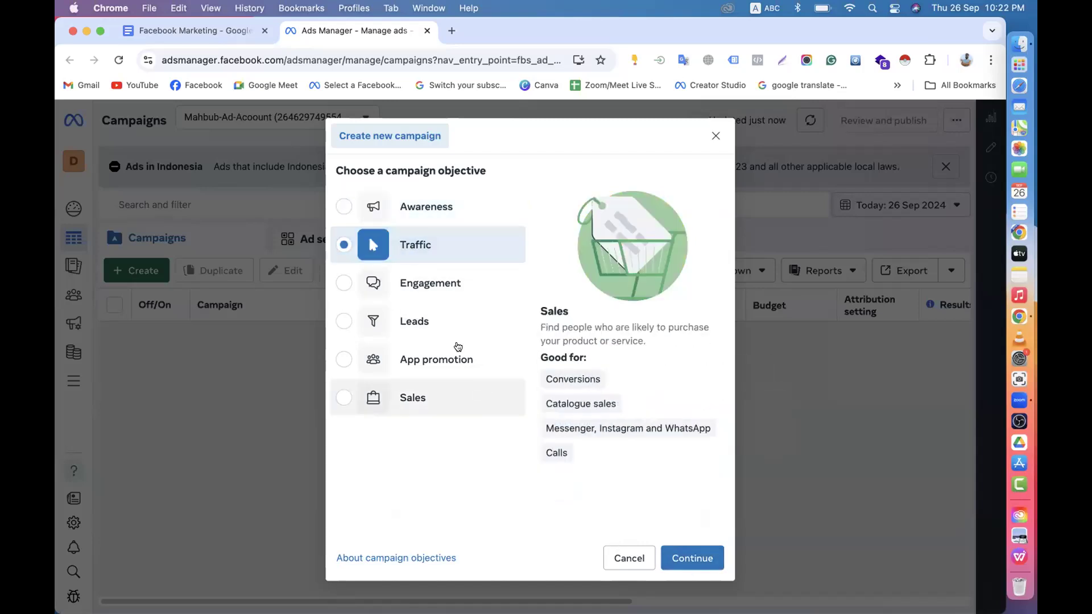
pyautogui.click(428, 275)
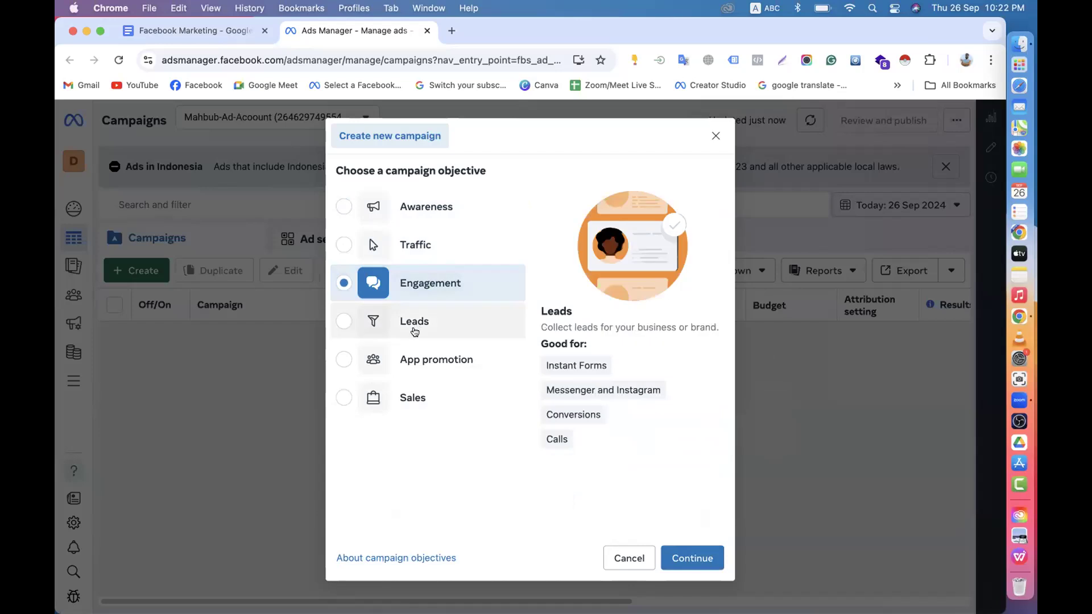
pyautogui.click(415, 331)
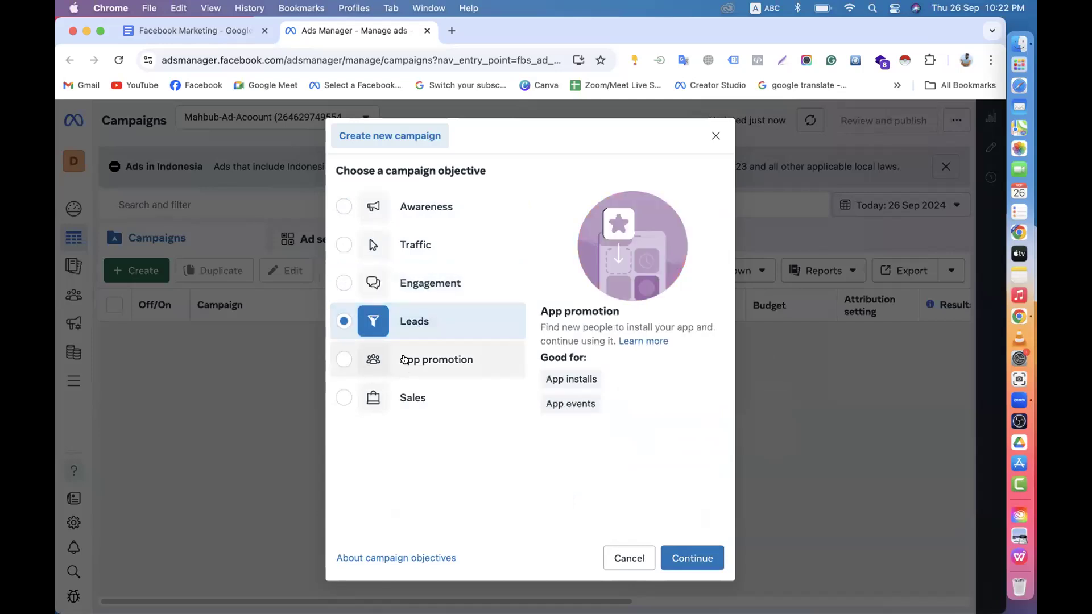
pyautogui.click(400, 364)
pyautogui.click(403, 393)
pyautogui.click(405, 320)
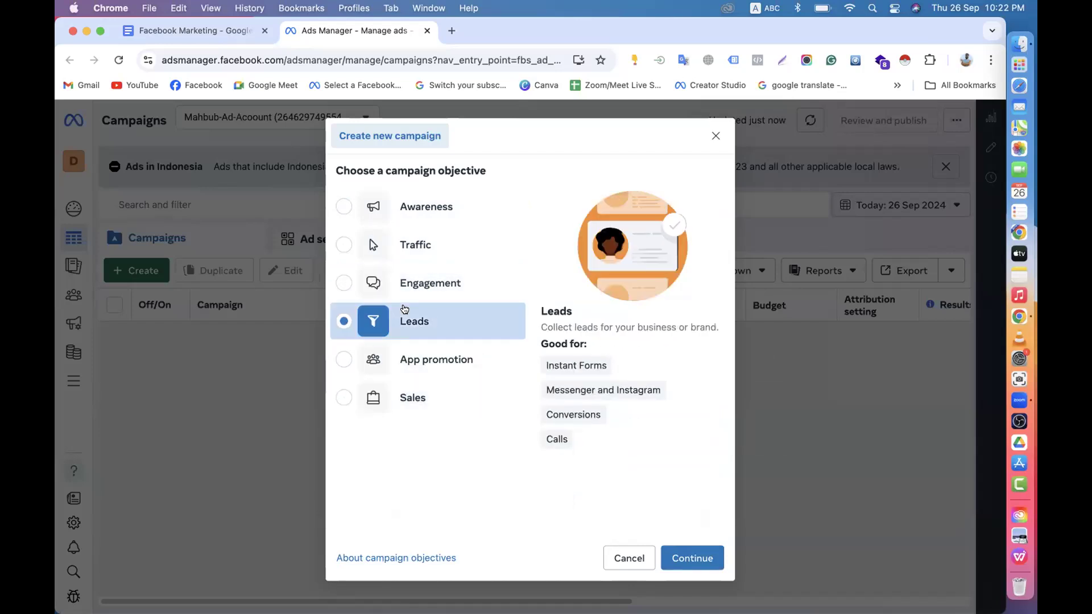
pyautogui.click(414, 283)
pyautogui.click(412, 250)
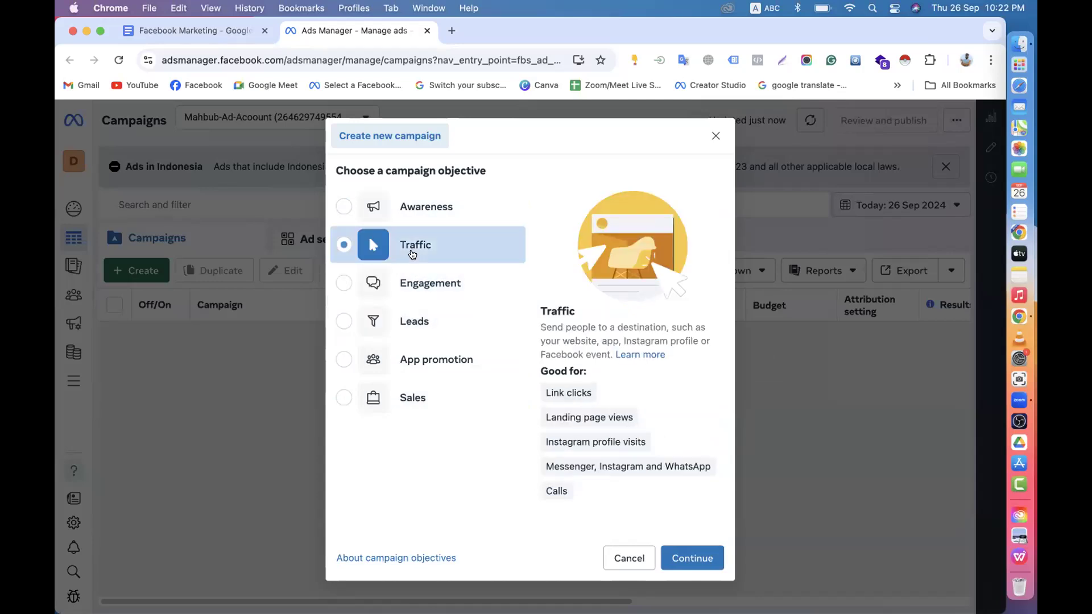
pyautogui.click(402, 218)
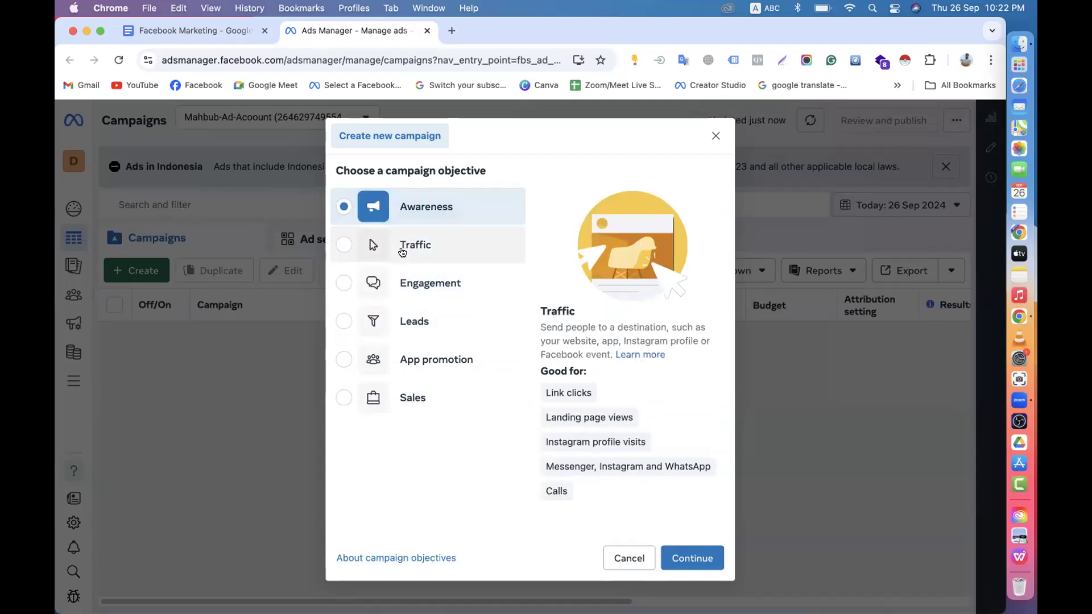
pyautogui.click(375, 247)
pyautogui.click(414, 294)
pyautogui.click(414, 320)
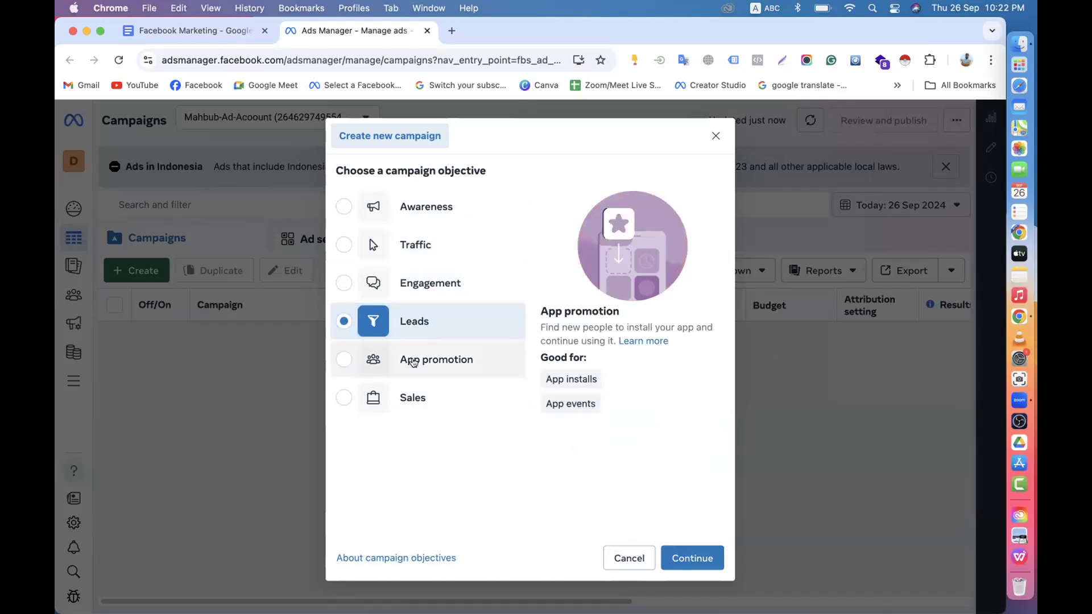
pyautogui.click(411, 360)
pyautogui.click(415, 396)
pyautogui.click(410, 320)
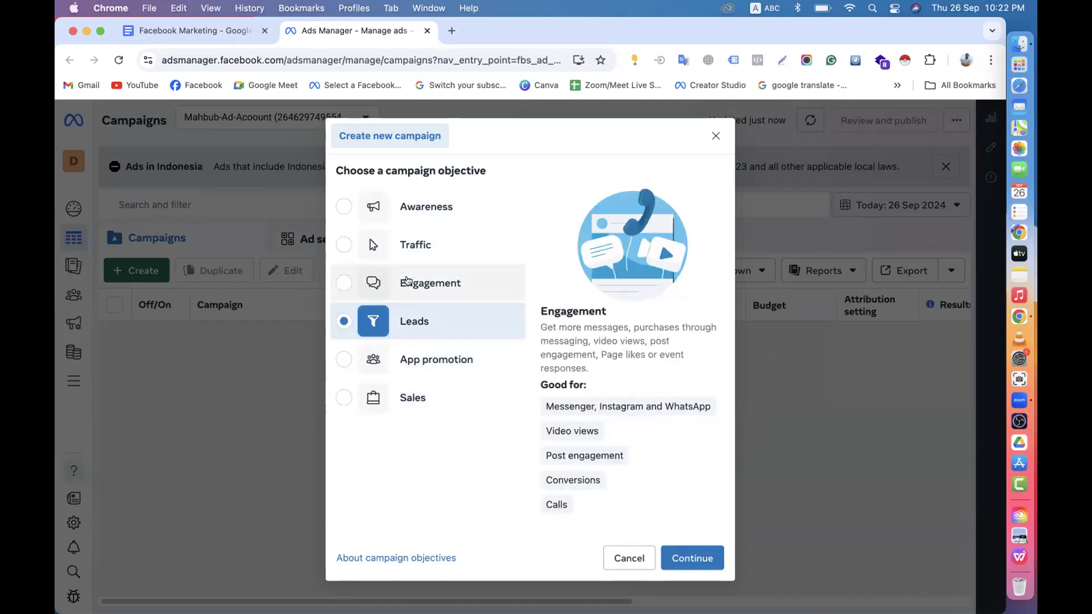
pyautogui.click(403, 283)
pyautogui.click(404, 243)
pyautogui.click(403, 208)
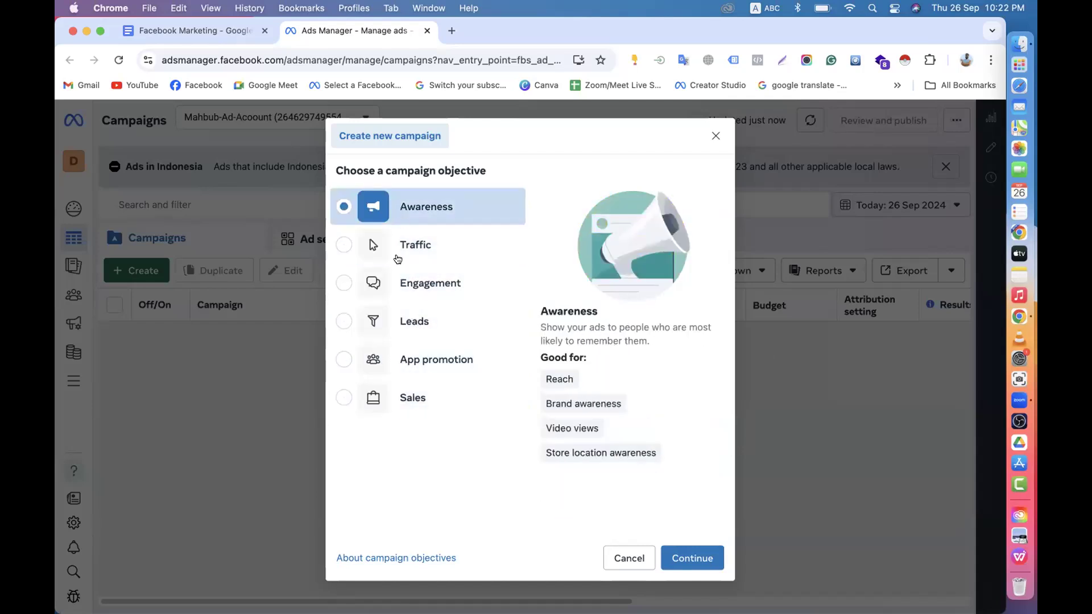
pyautogui.click(398, 280)
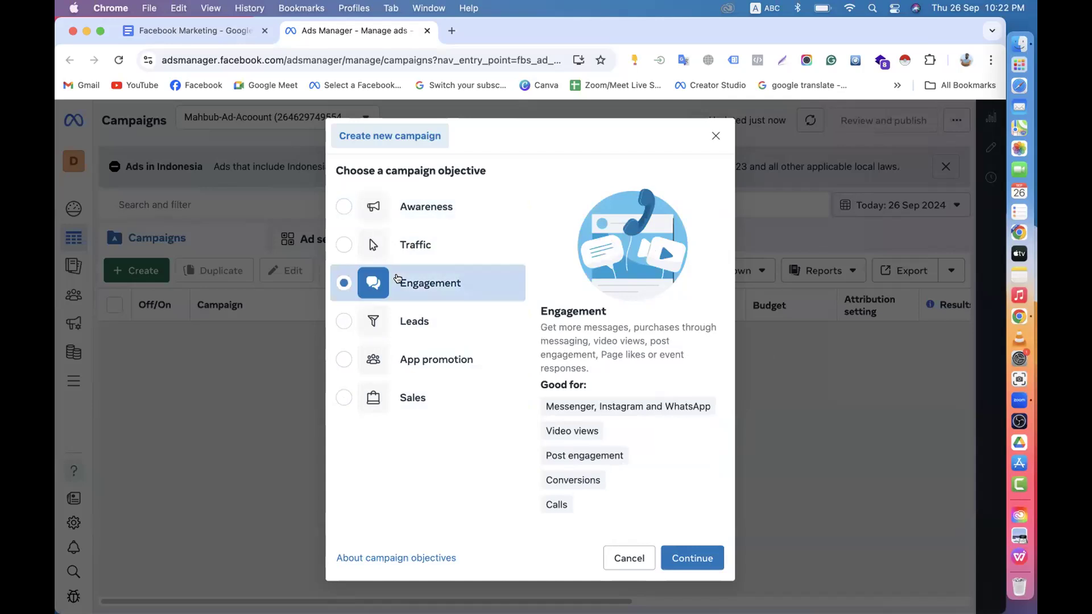
pyautogui.click(408, 395)
pyautogui.click(409, 367)
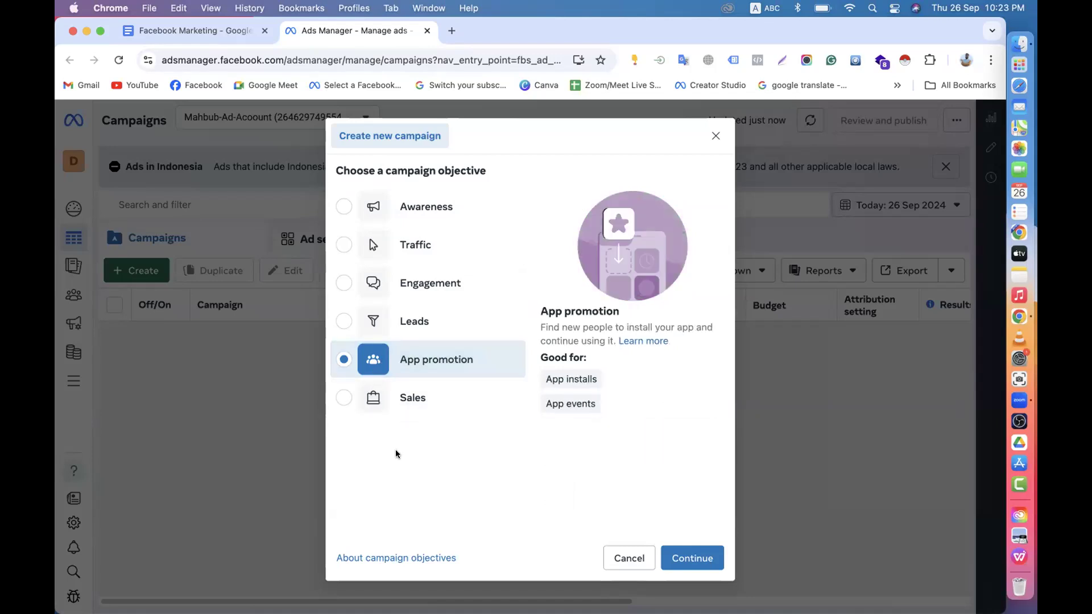
# - Choose Awareness, Traffic and Engagement in turn as the campaign objective, and settle on App promotion
pyautogui.click(345, 206)
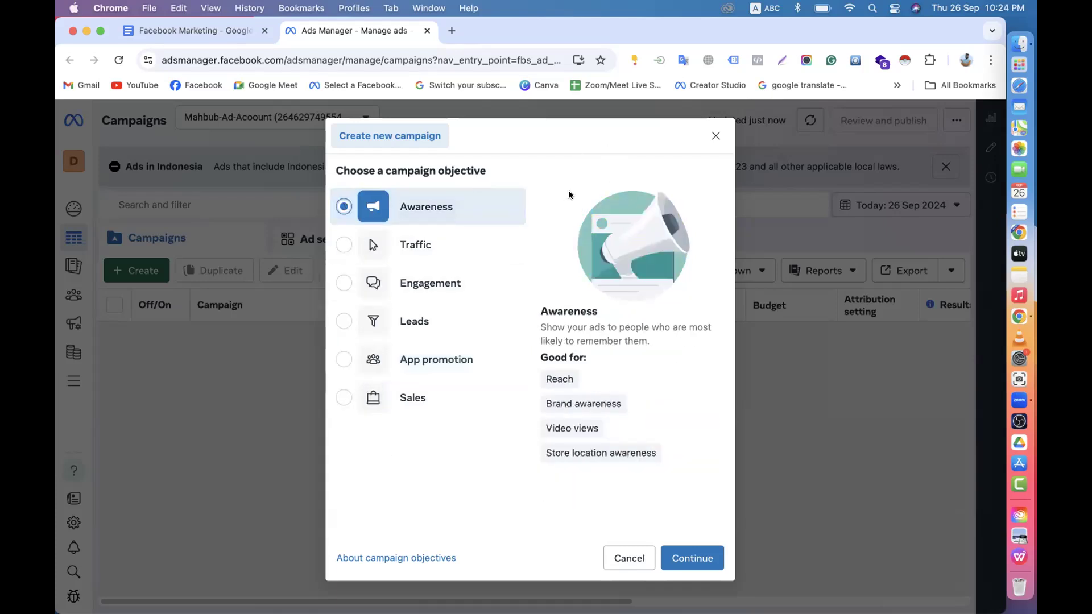
pyautogui.click(367, 235)
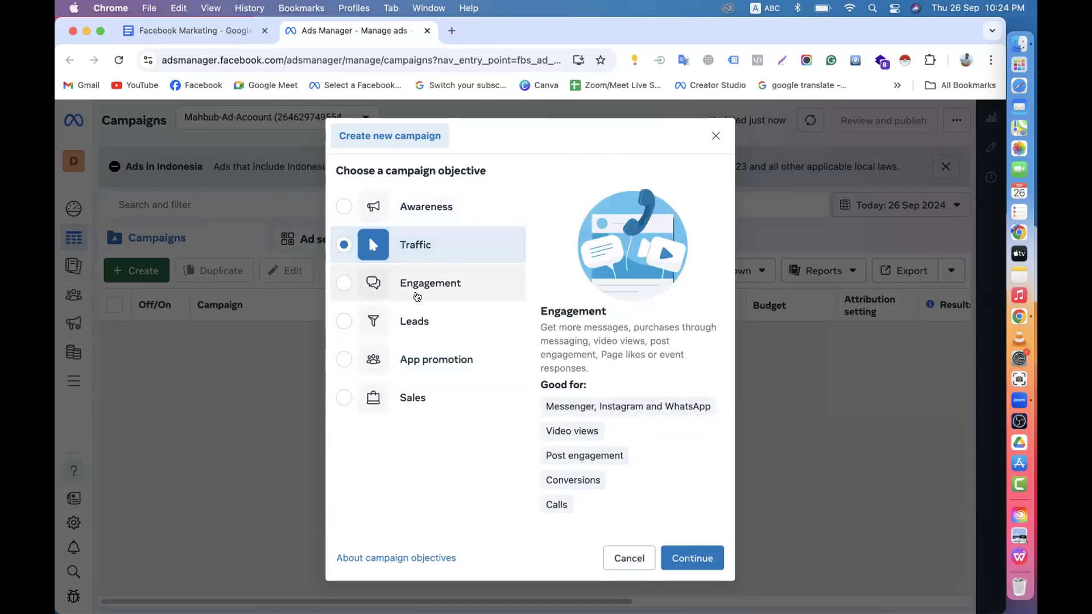
pyautogui.click(481, 288)
pyautogui.click(409, 360)
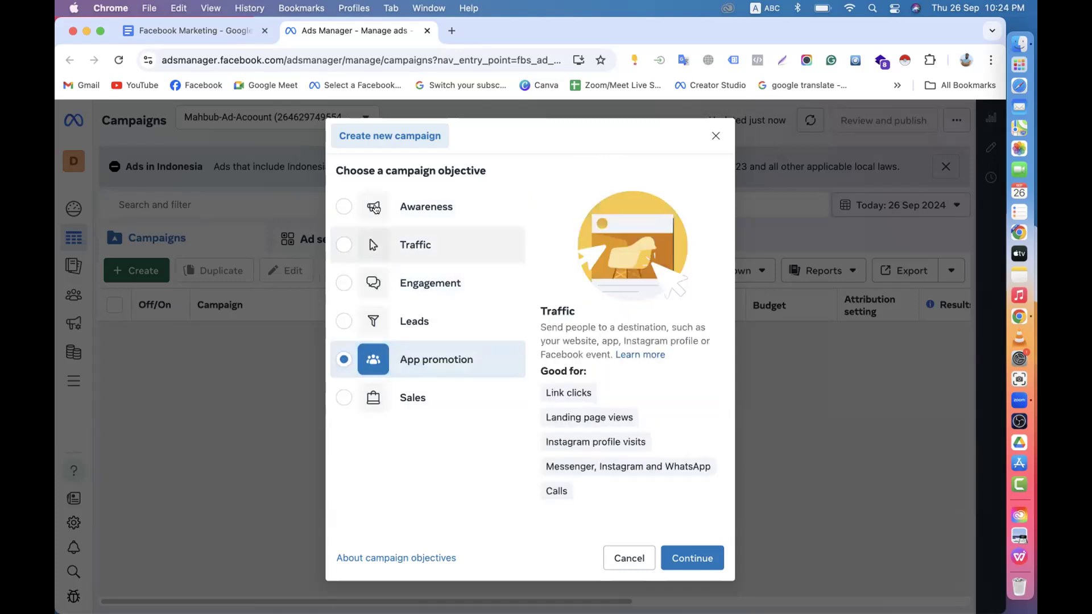
# - Highlight the campaign objective heading and the Account info needed heading in the new campaign dialog to point them out
pyautogui.moveTo(334, 171); pyautogui.dragTo(508, 171)
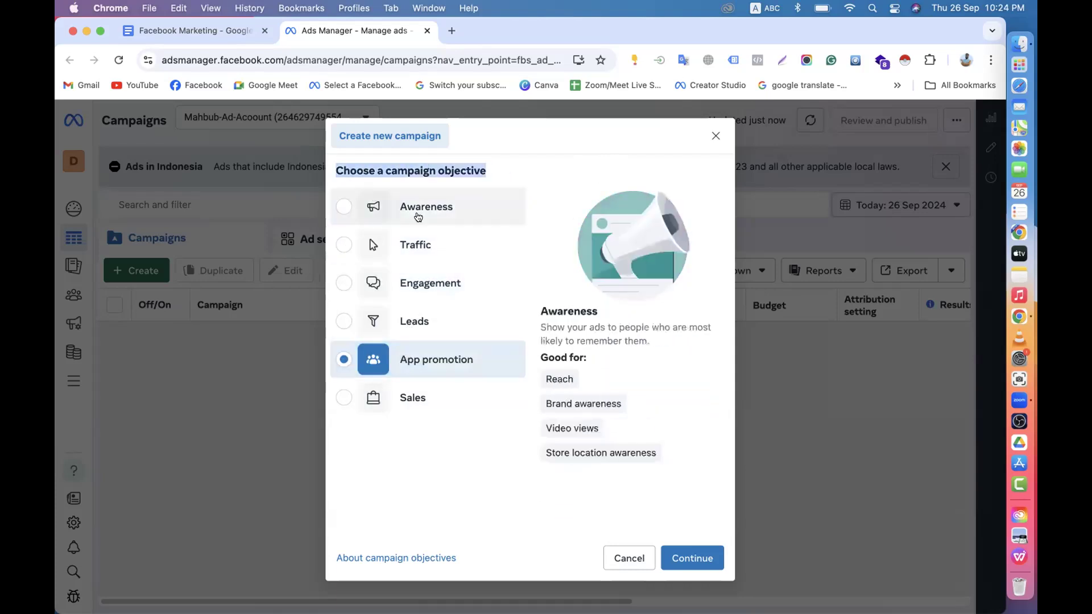
pyautogui.click(422, 456)
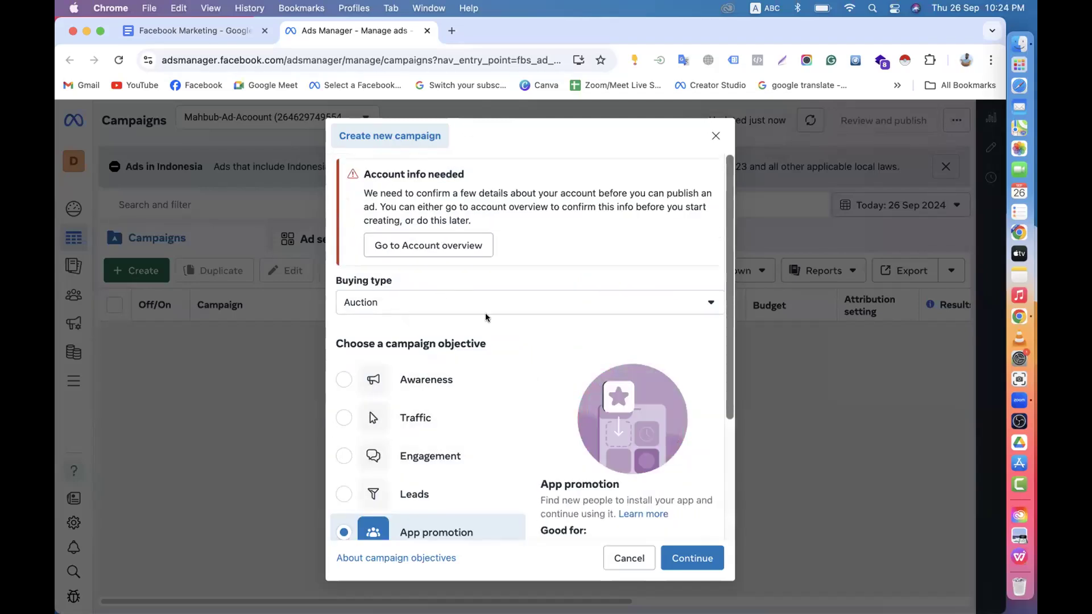
pyautogui.moveTo(387, 343); pyautogui.dragTo(481, 343)
pyautogui.click(442, 340)
pyautogui.doubleClick(442, 339)
pyautogui.click(467, 343)
pyautogui.moveTo(364, 174); pyautogui.dragTo(472, 175)
pyautogui.click(421, 174)
pyautogui.moveTo(364, 174); pyautogui.dragTo(487, 174)
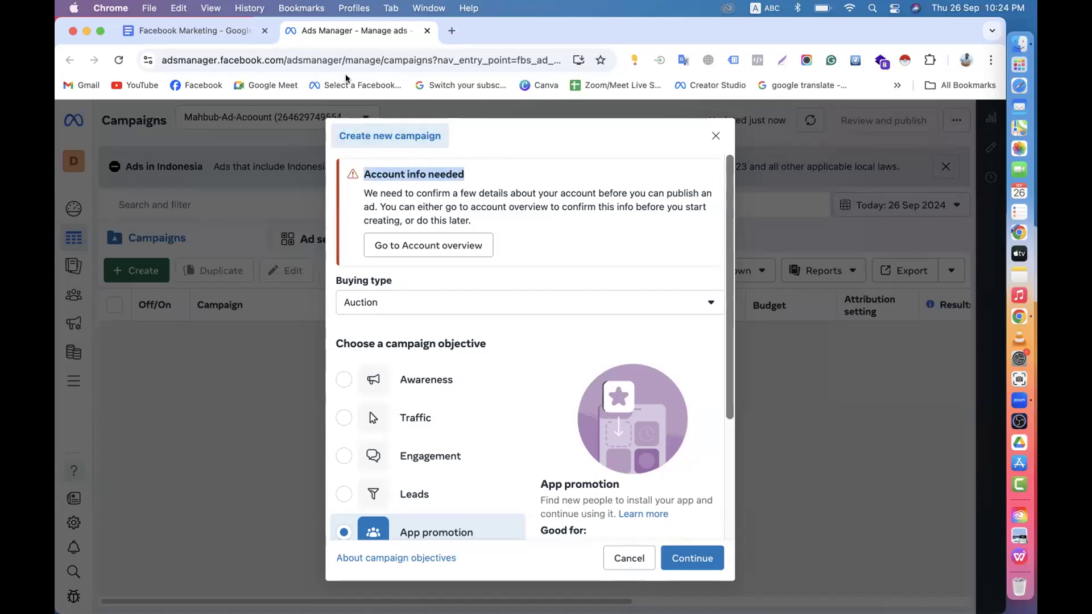
# - Open the Baby kids Toy website in a new browser tab and look through its home page
pyautogui.click(452, 31)
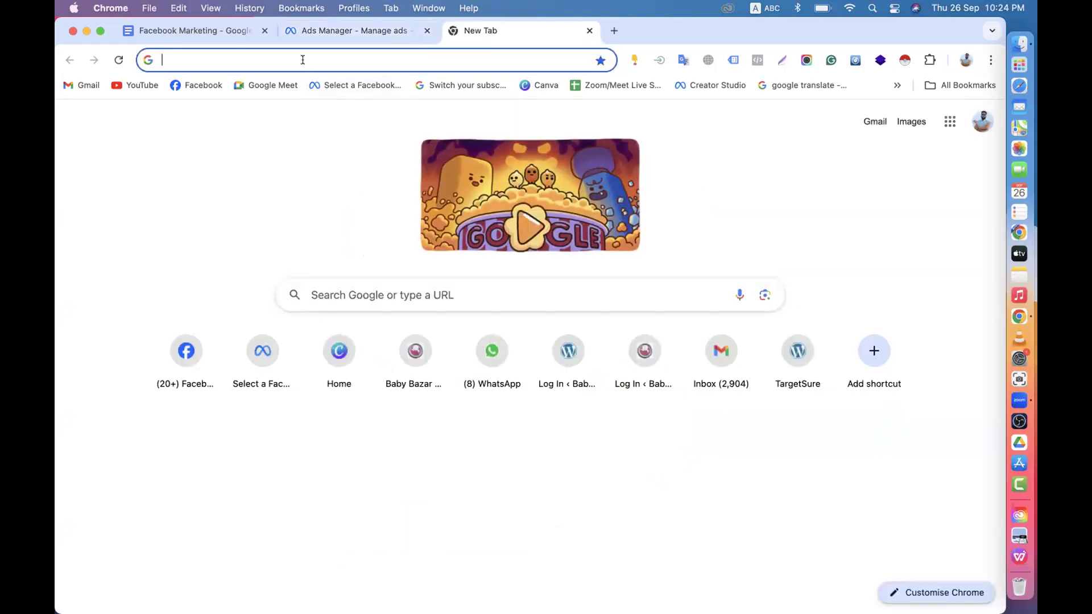
pyautogui.write('d')
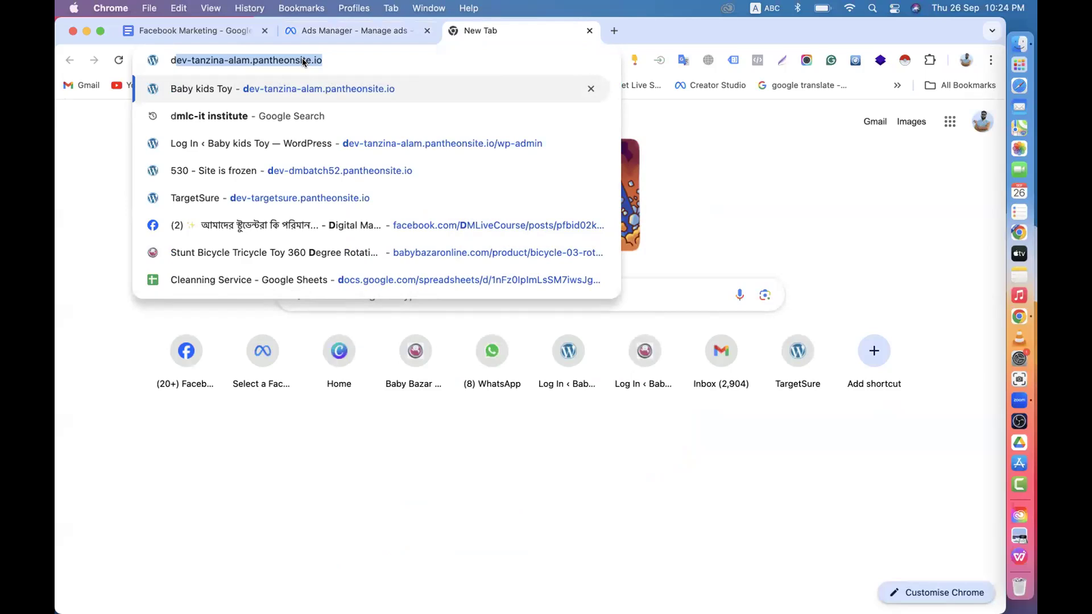
pyautogui.press('Return')
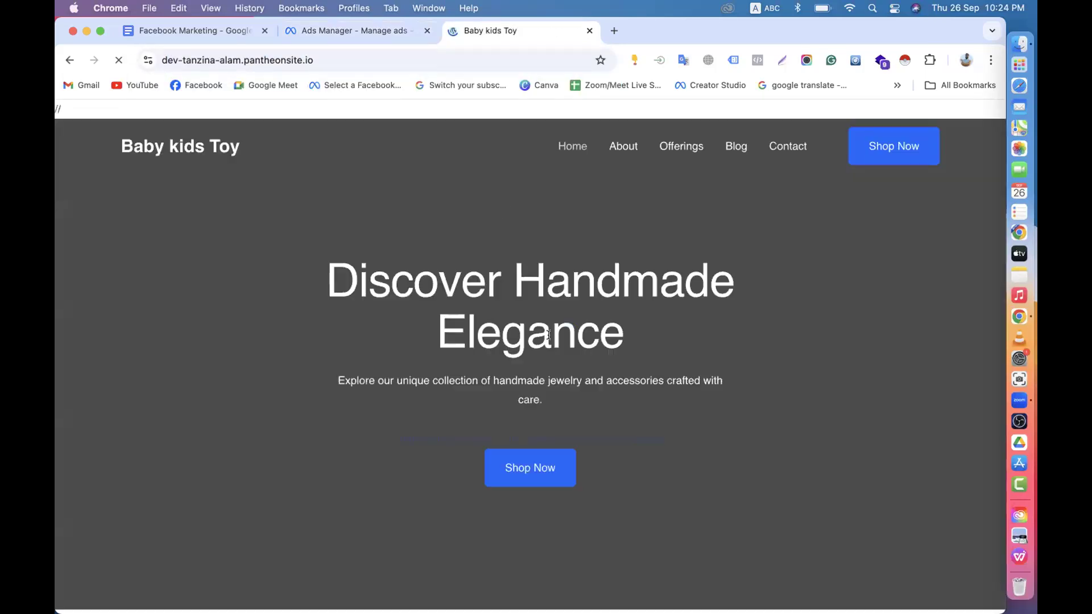
pyautogui.scroll(-15, 402, 383)
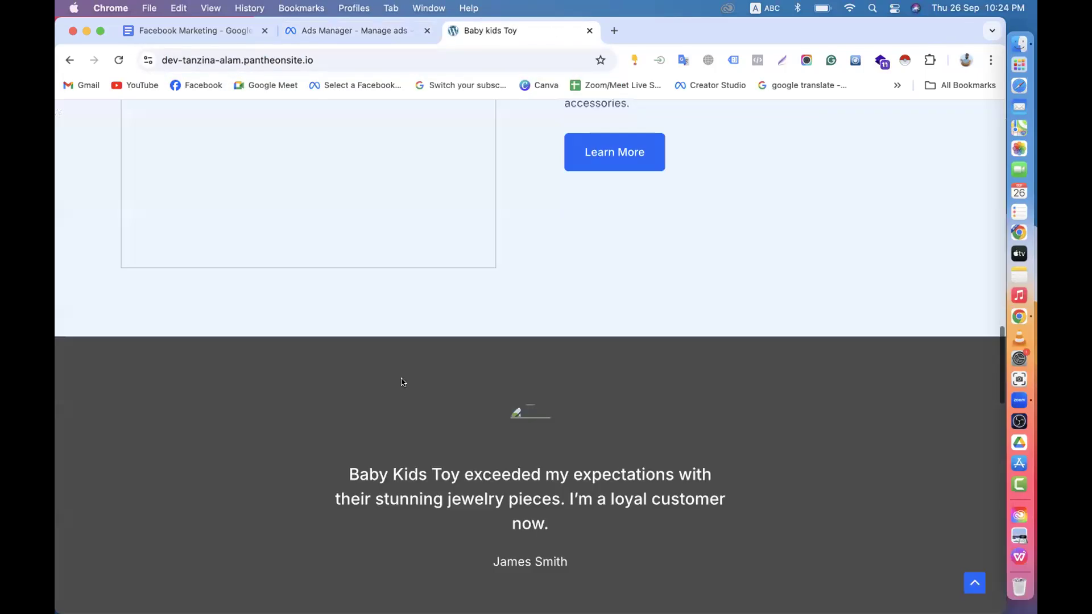
pyautogui.scroll(7, 401, 381)
pyautogui.scroll(10, 483, 323)
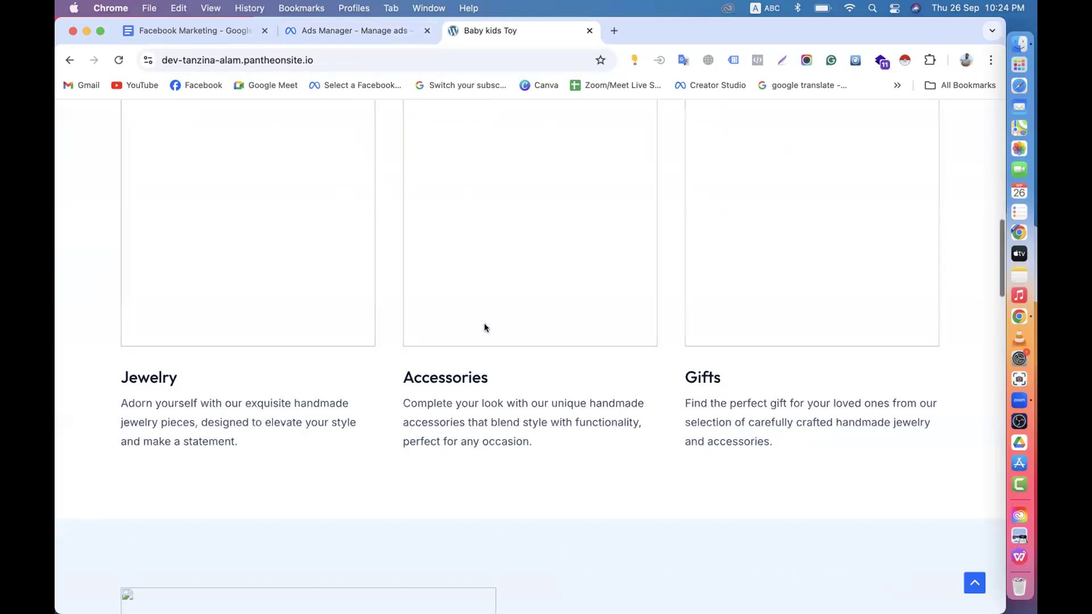
# - Open another empty browser tab, return to the new campaign dialog in Ads Manager, and clear the highlighted text
pyautogui.click(615, 28)
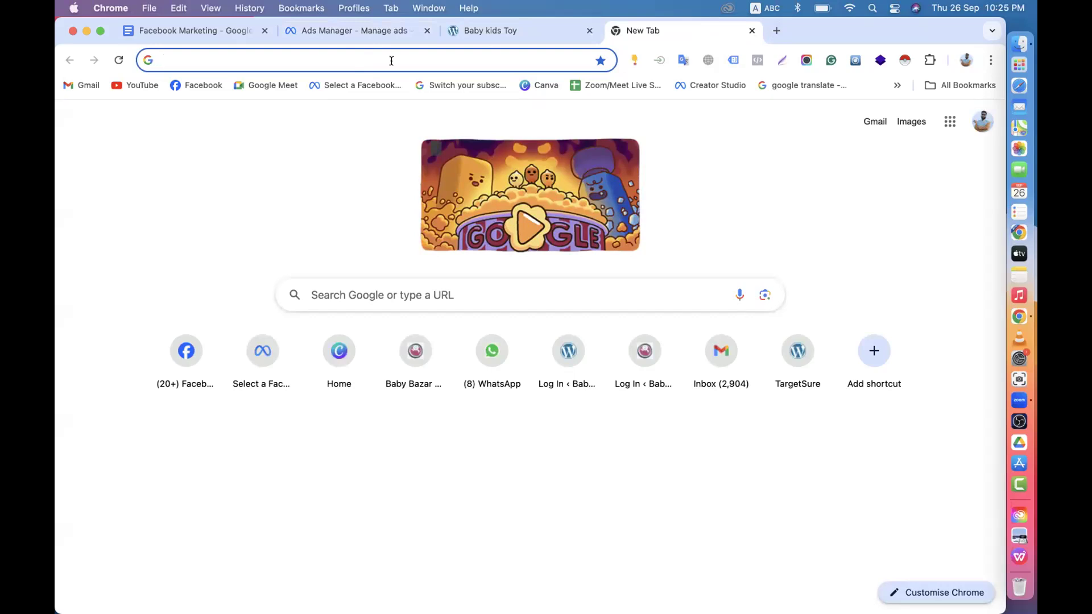
pyautogui.click(351, 35)
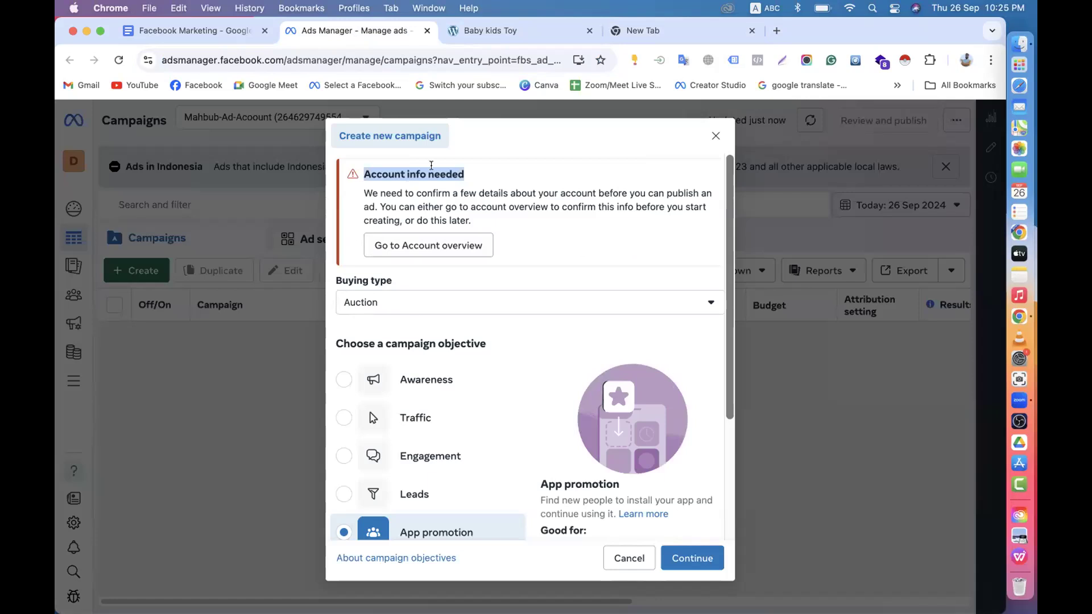
pyautogui.click(465, 149)
# - Return to the Baby kids Toy website and review its home page from the banner to the Why Choose section
pyautogui.click(494, 32)
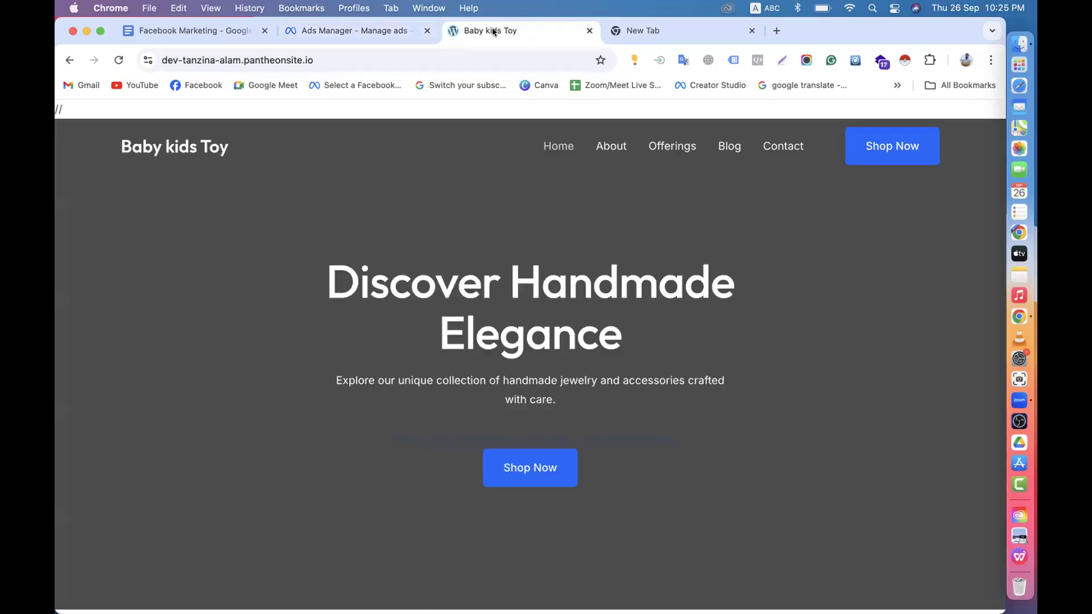
pyautogui.scroll(-15, 327, 292)
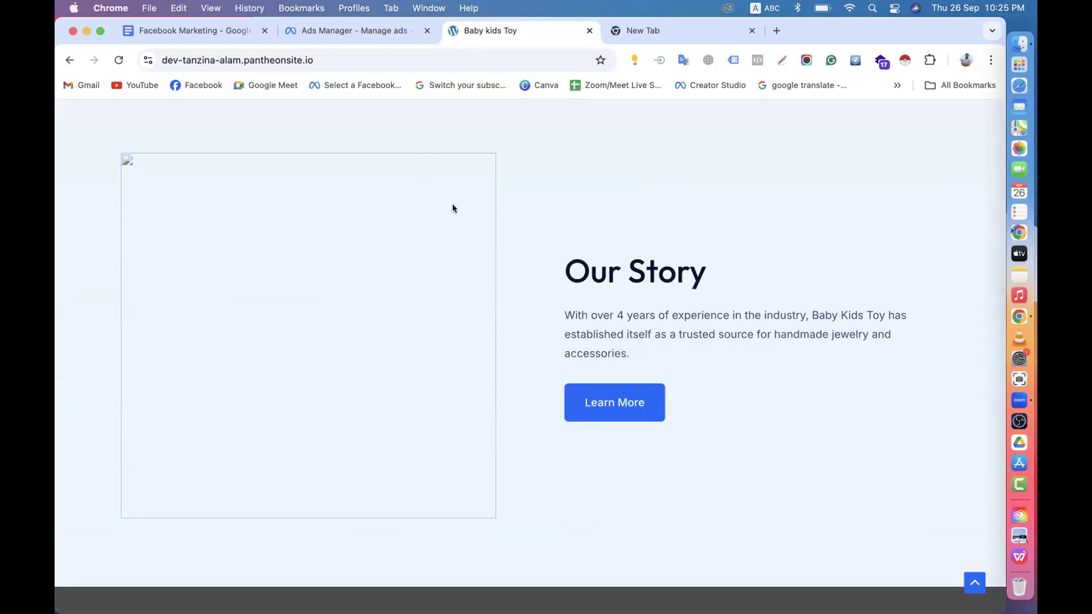
pyautogui.scroll(15, 453, 209)
pyautogui.scroll(-15, 453, 208)
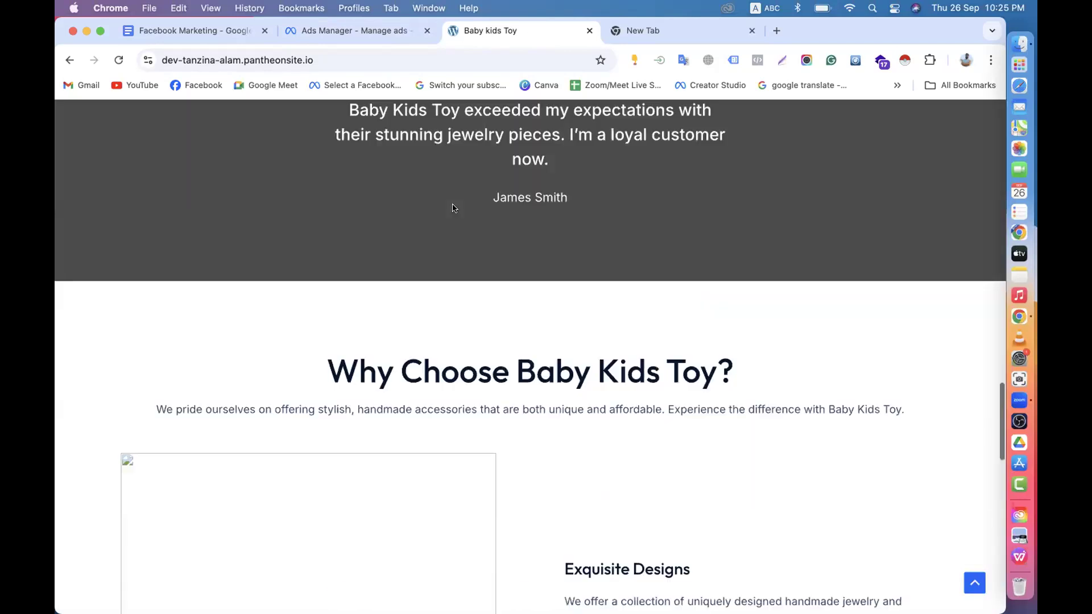
# - Skim the Baby kids Toy home page from the testimonial section back up to the Discover Handmade Elegance banner
pyautogui.scroll(15, 453, 208)
pyautogui.scroll(3, 452, 208)
pyautogui.scroll(-12, 453, 208)
pyautogui.scroll(8, 453, 208)
pyautogui.scroll(10, 453, 208)
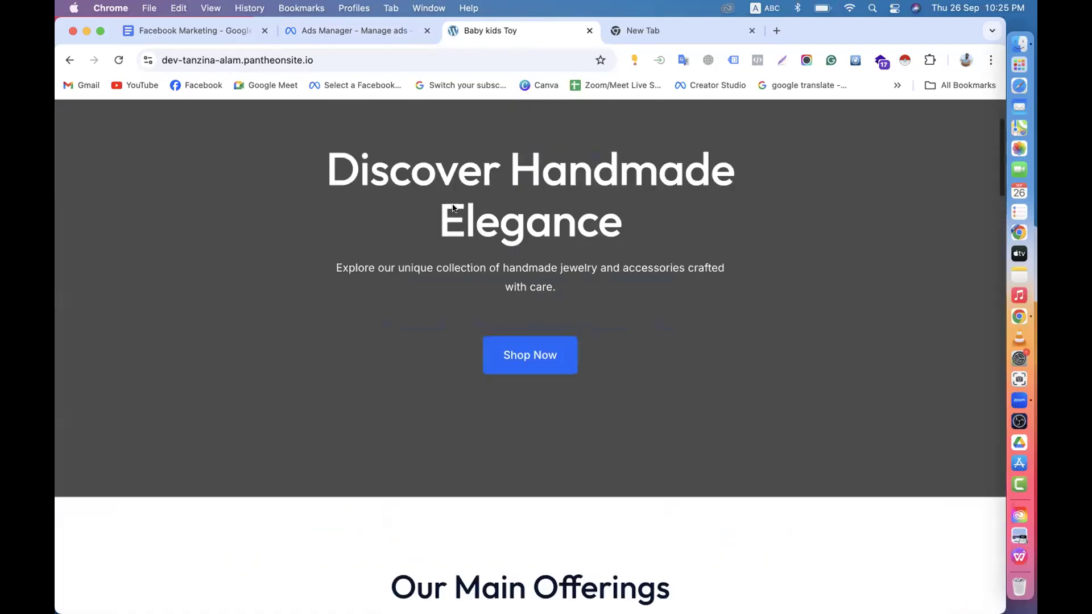
# - Return to the new campaign dialog in Ads Manager and highlight the "Choose a campaign objective" heading
pyautogui.click(363, 23)
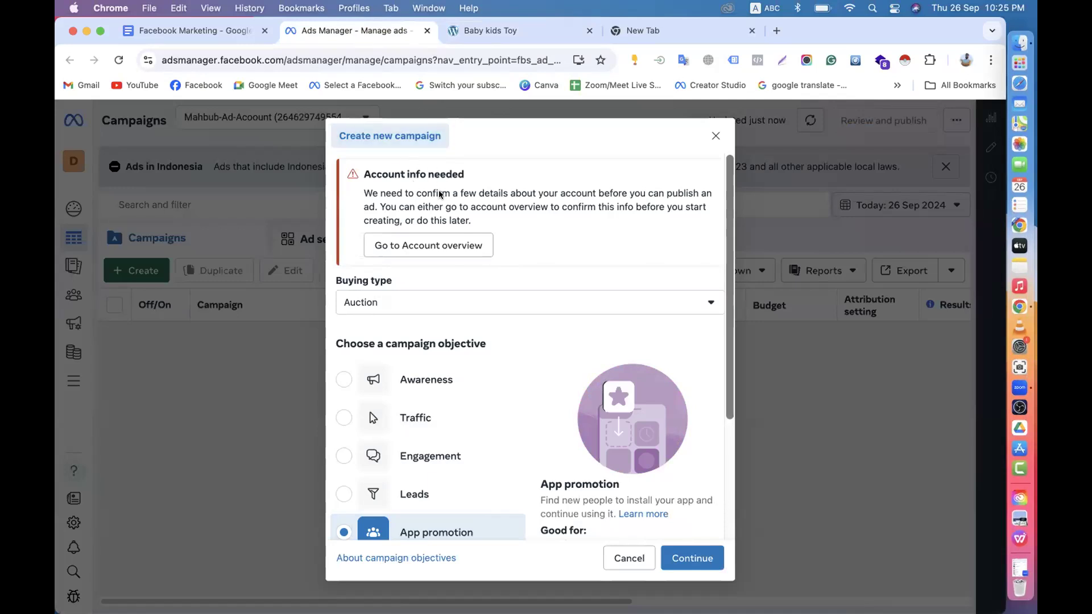
pyautogui.scroll(-2, 439, 196)
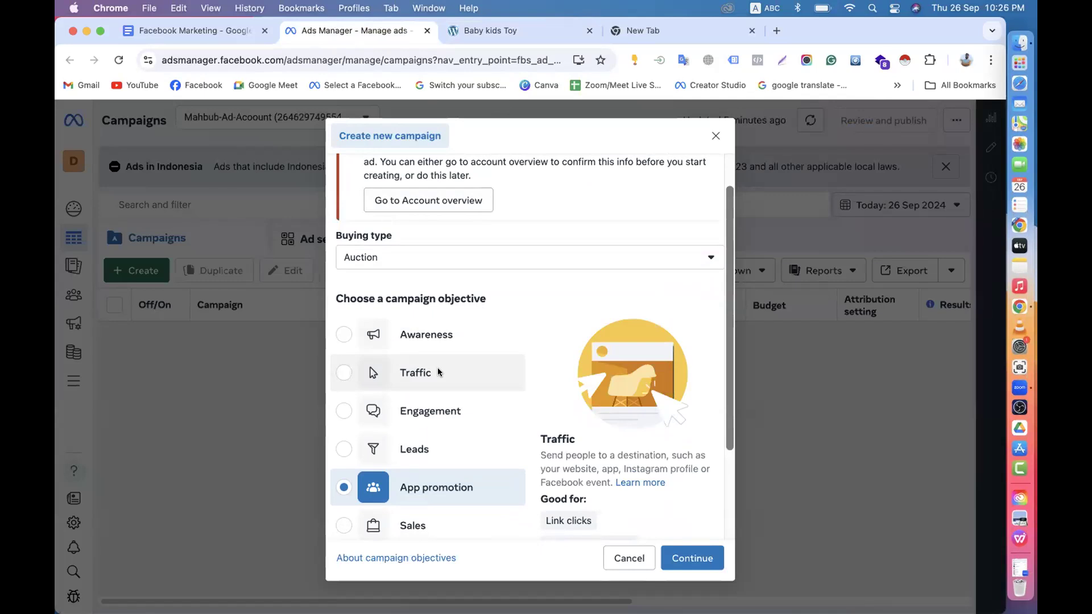
pyautogui.scroll(-2, 438, 373)
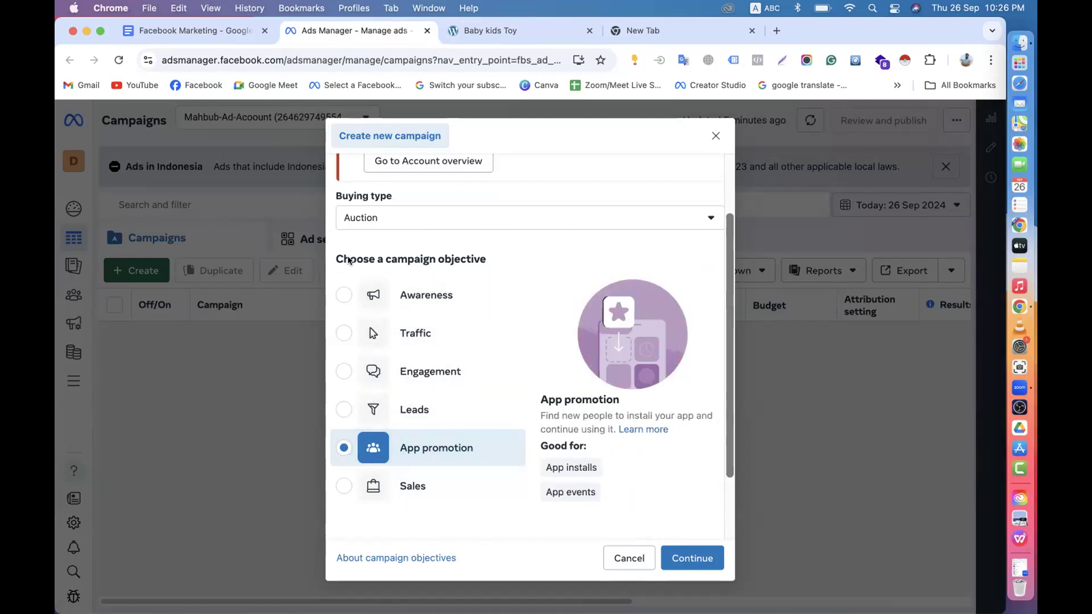
pyautogui.moveTo(334, 259); pyautogui.dragTo(489, 256)
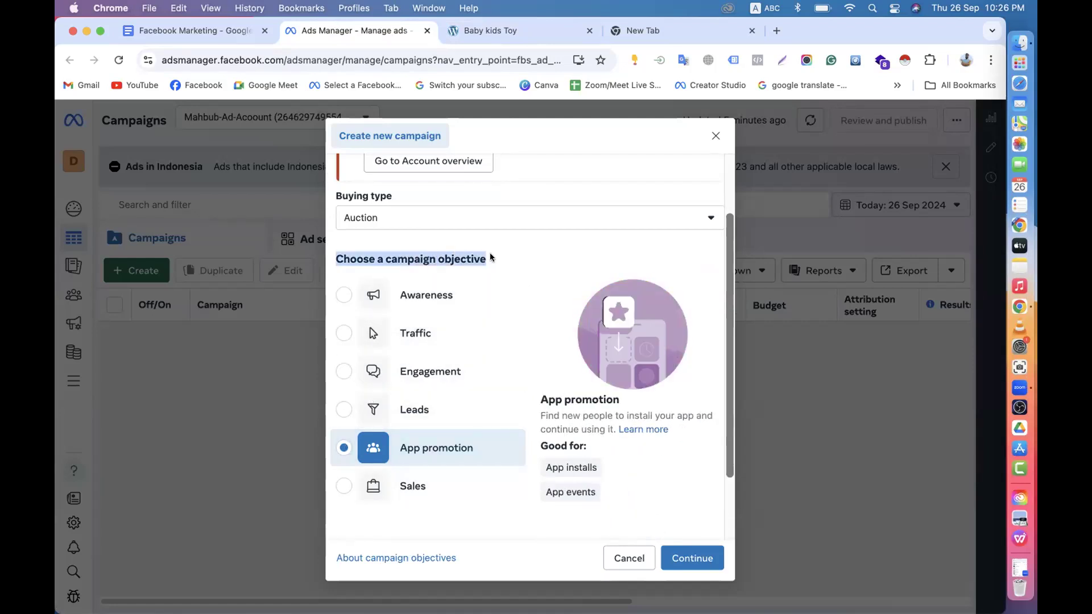
# - Go through the campaign objectives Awareness, Traffic, Engagement, Leads, App promotion and Sales to show each one's description
pyautogui.click(343, 296)
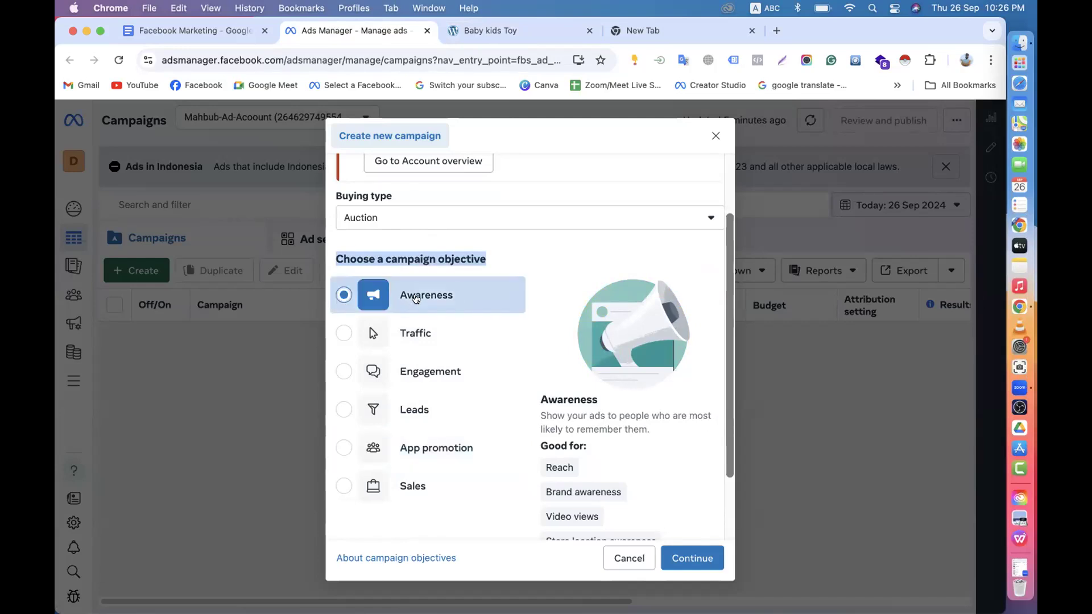
pyautogui.click(343, 334)
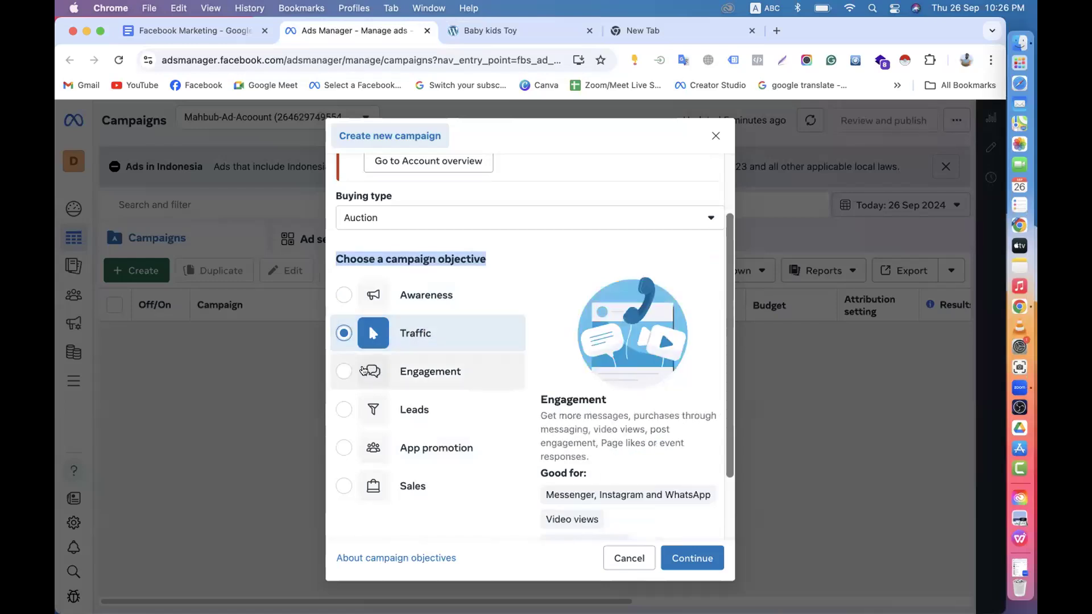
pyautogui.click(340, 295)
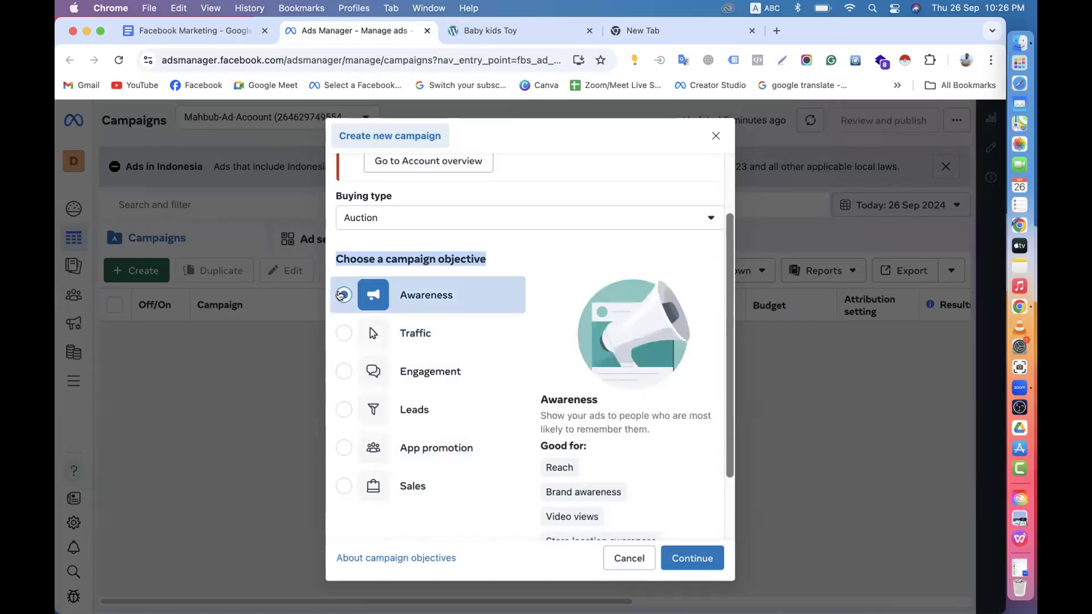
pyautogui.click(339, 317)
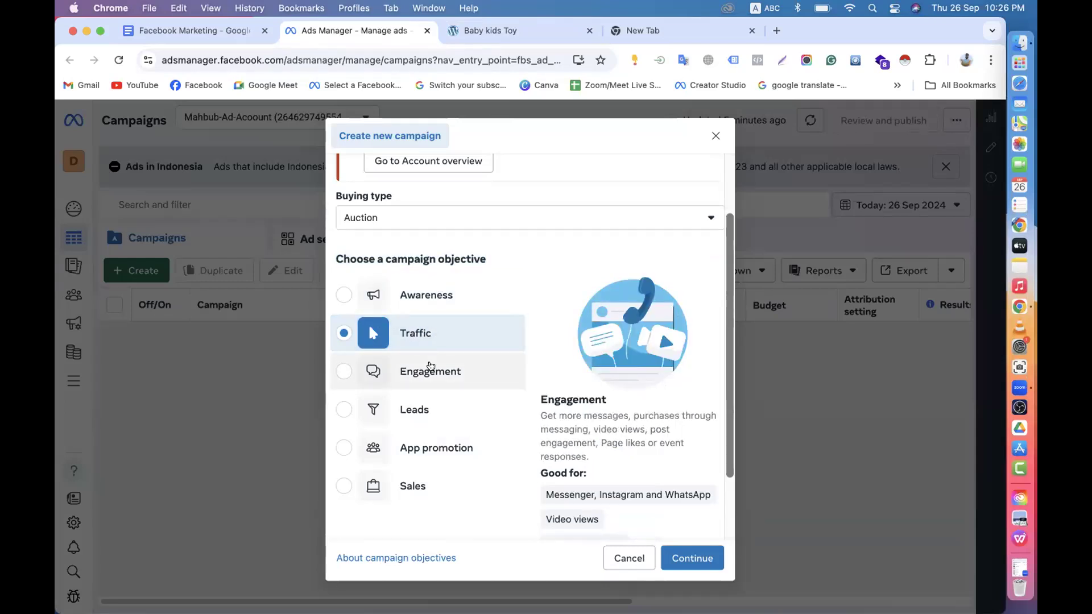
pyautogui.click(344, 373)
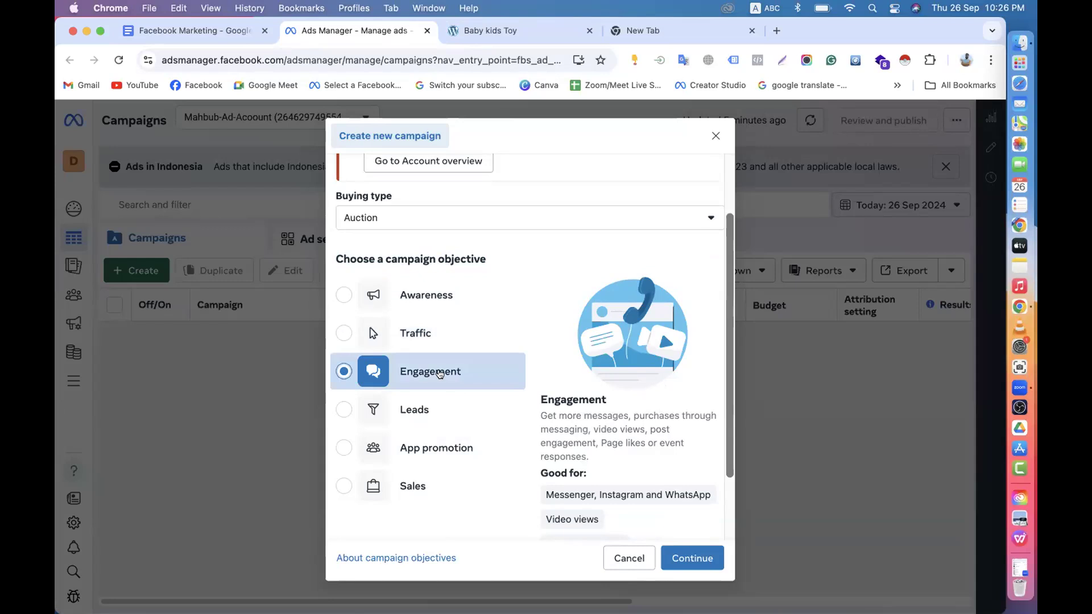
pyautogui.click(346, 411)
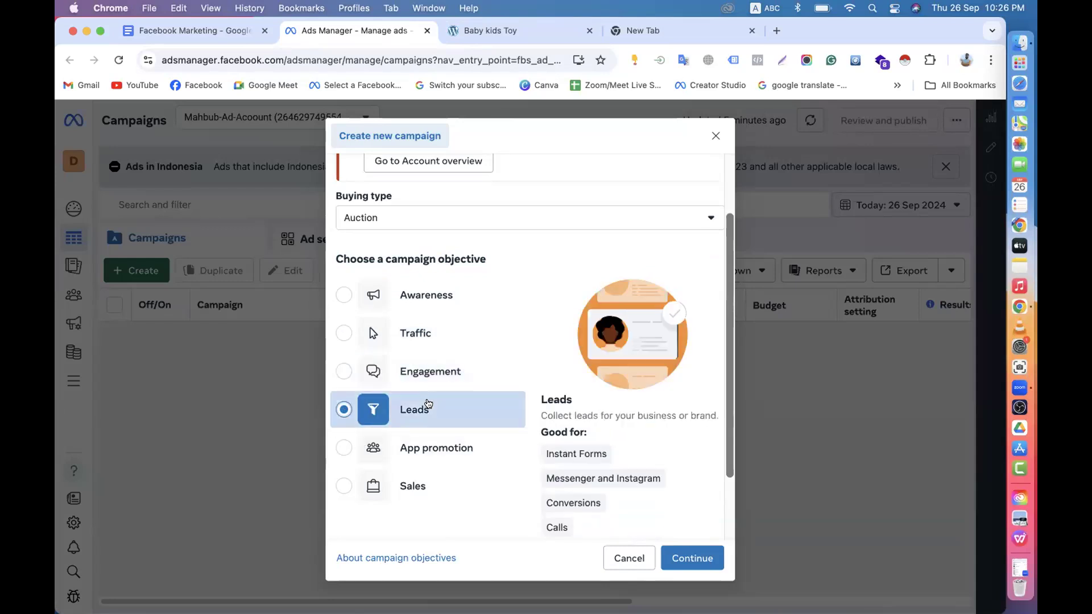
pyautogui.click(343, 447)
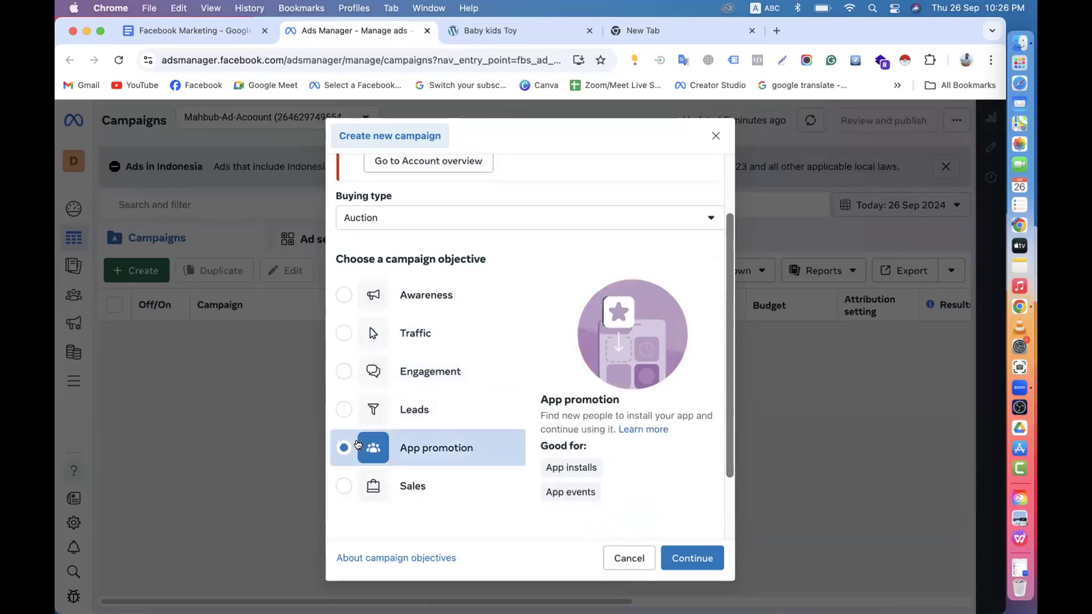
pyautogui.click(345, 488)
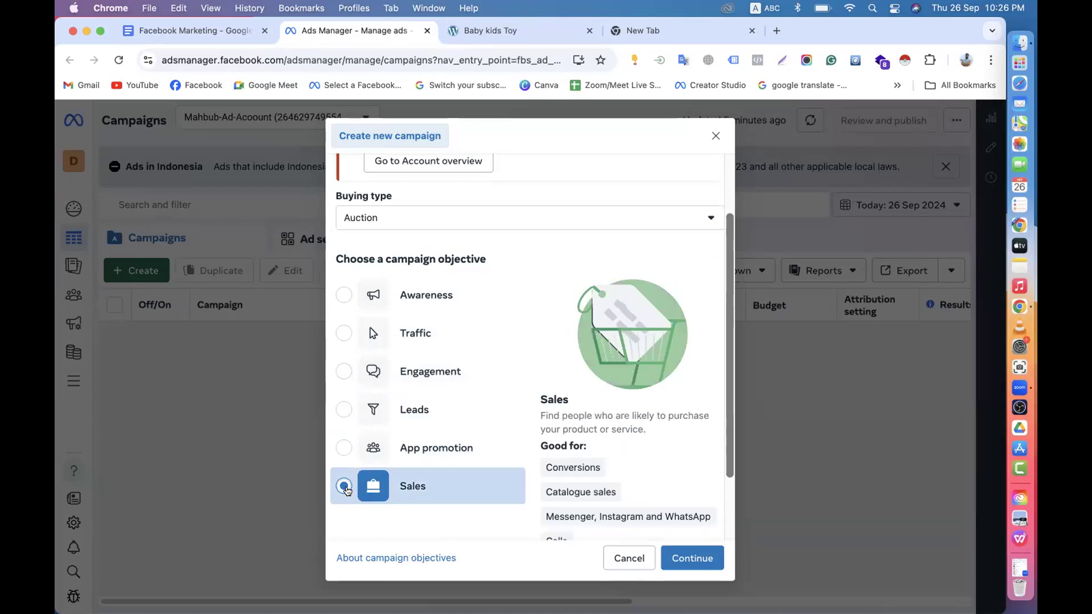
# - Select the Awareness objective to view its description and the goals it suits
pyautogui.scroll(2, 347, 489)
pyautogui.scroll(-3, 364, 313)
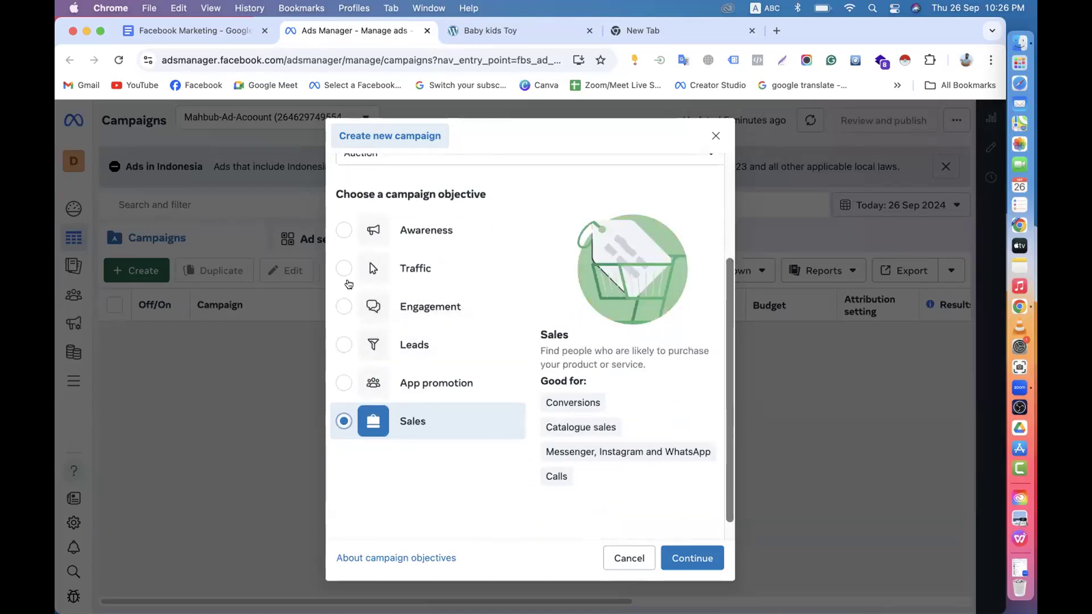
pyautogui.click(342, 236)
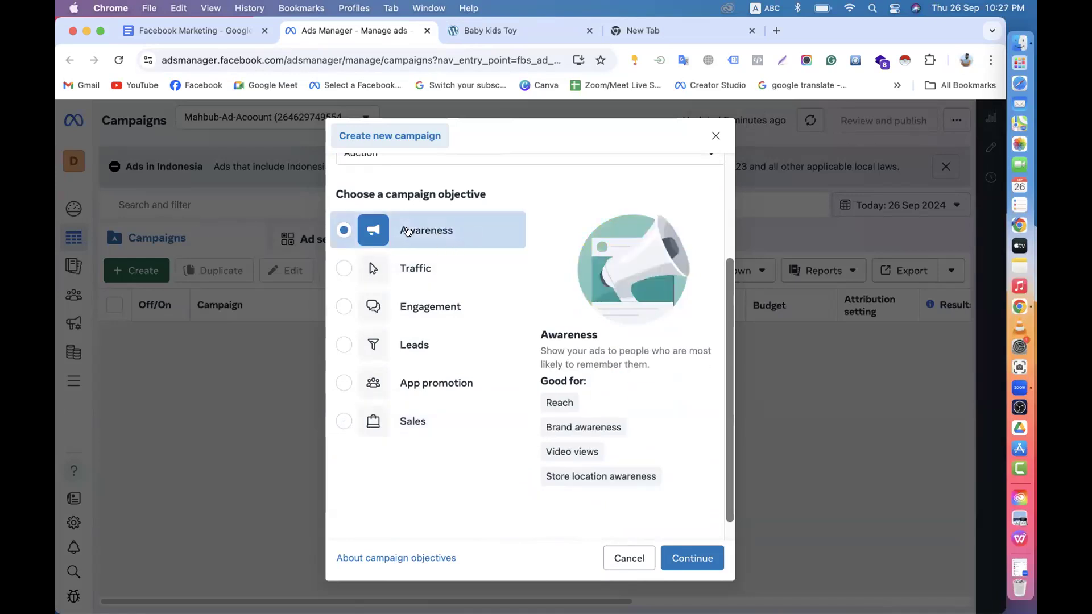
# - Look through the Baby kids Toy home page down to Why Choose Baby Kids Toy and back, and return to Ads Manager
pyautogui.click(501, 31)
pyautogui.scroll(-5, 399, 306)
pyautogui.scroll(-10, 400, 307)
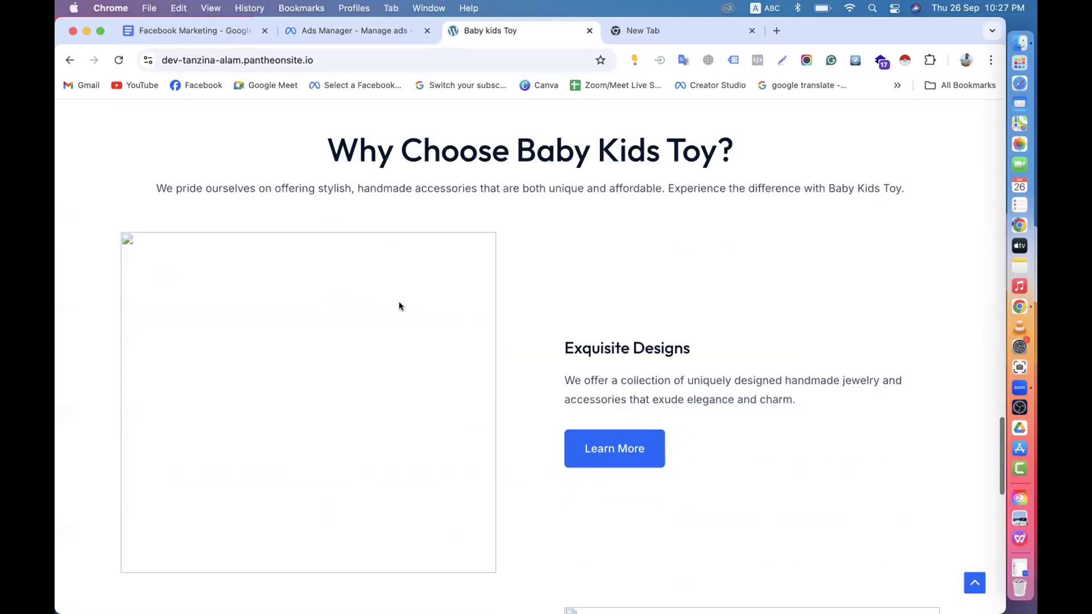
pyautogui.scroll(8, 399, 306)
pyautogui.scroll(10, 399, 306)
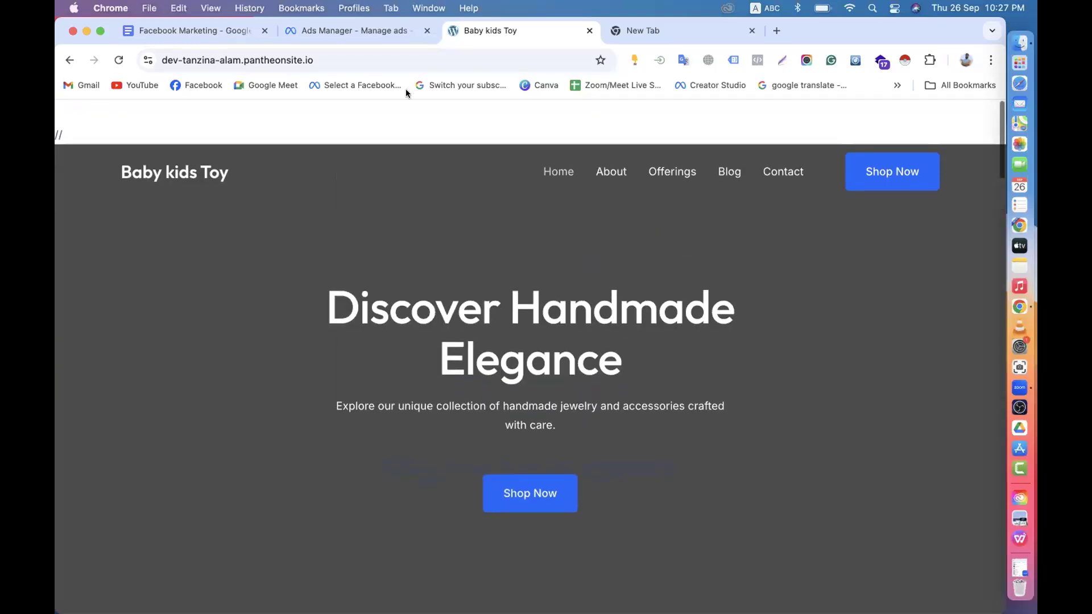
pyautogui.click(374, 29)
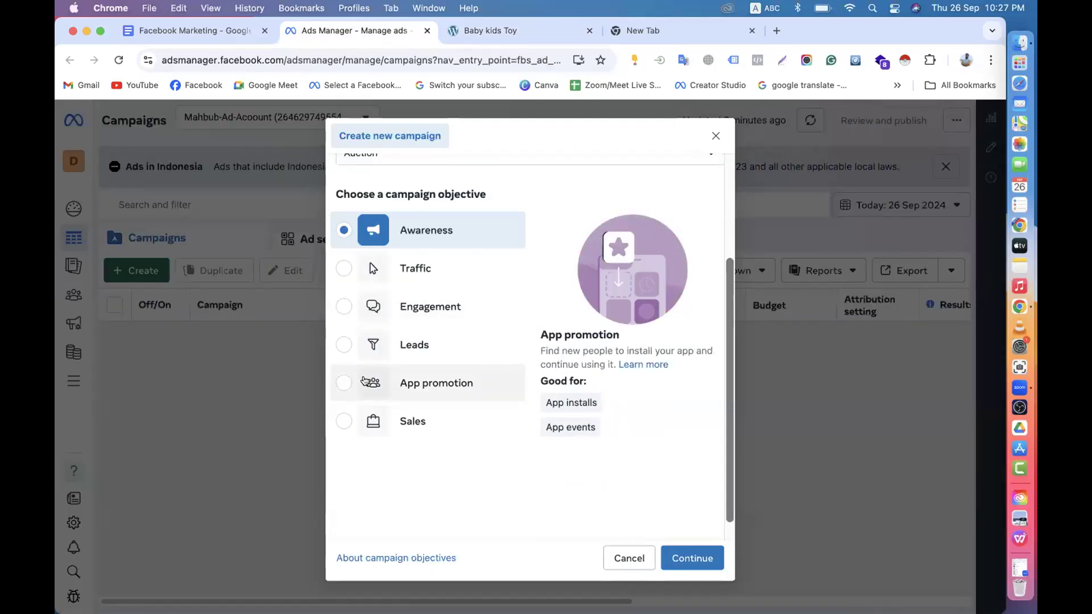
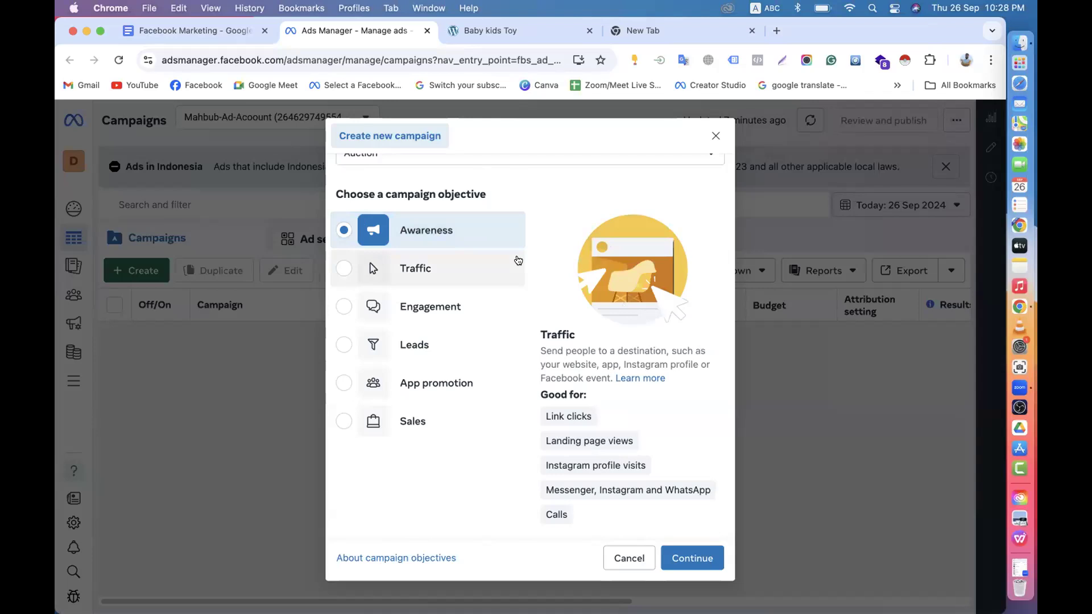
# - View the Baby kids Toy home page down to the Join Our Community section and return to the new campaign dialog
pyautogui.click(500, 33)
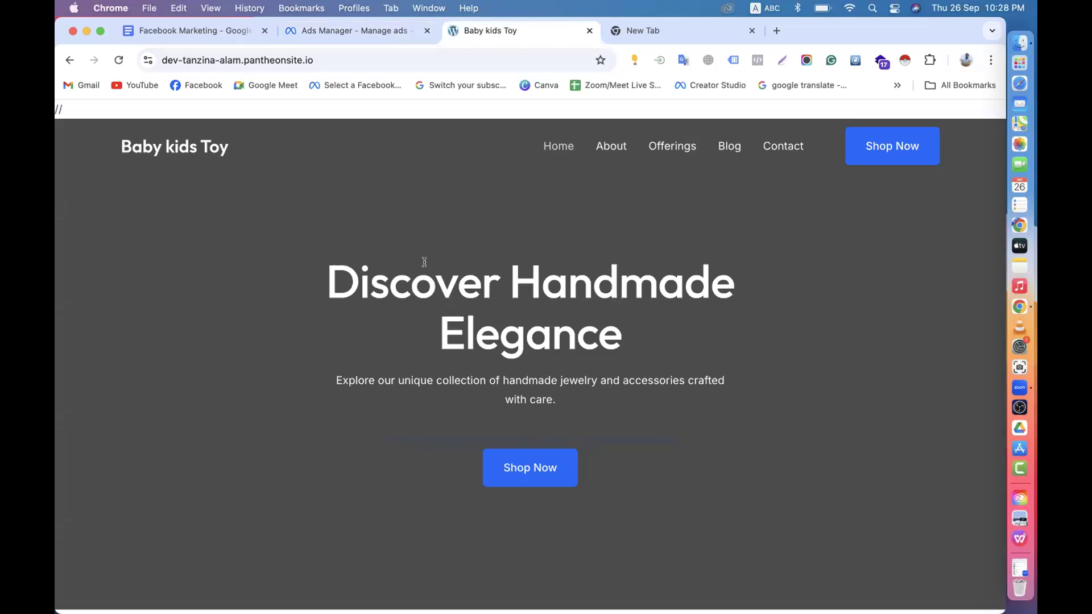
pyautogui.scroll(-20, 396, 307)
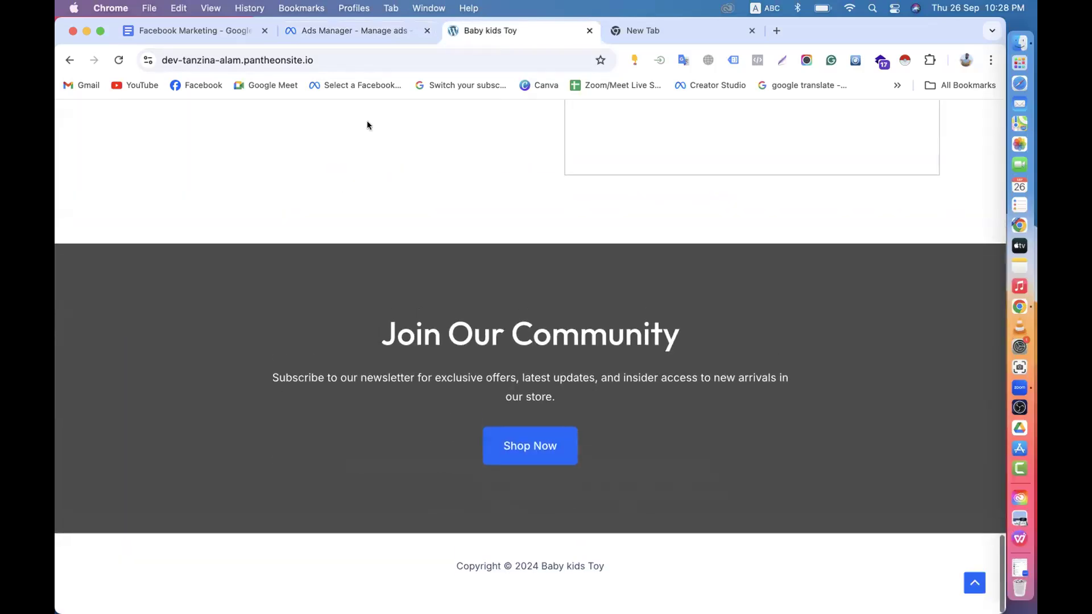
pyautogui.click(331, 34)
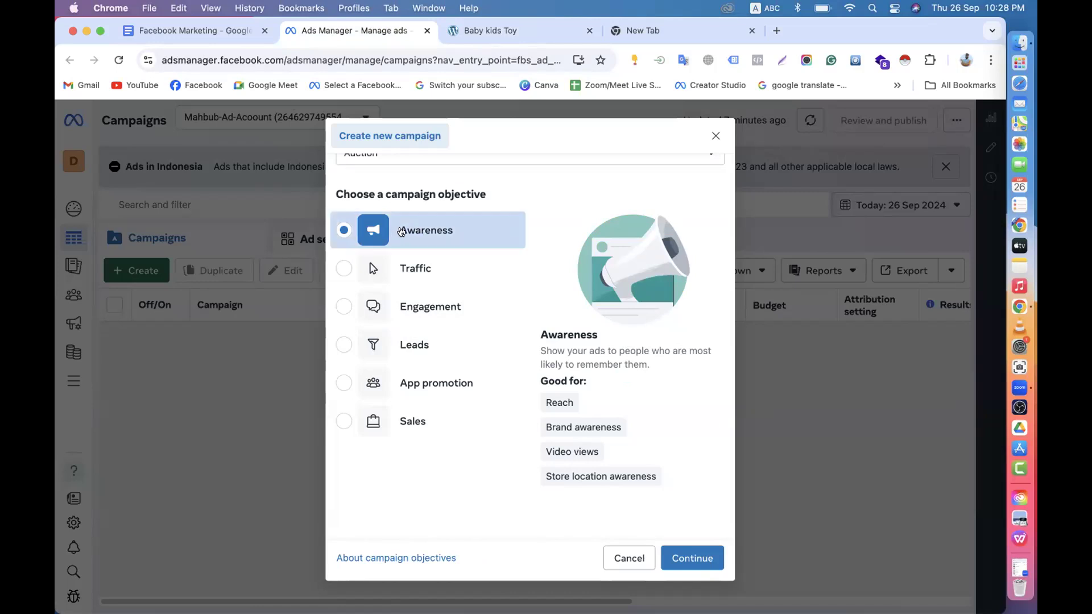
# - Examine the description and "Good for" goals of the Awareness objective, and select Traffic as the campaign objective
pyautogui.click(451, 232)
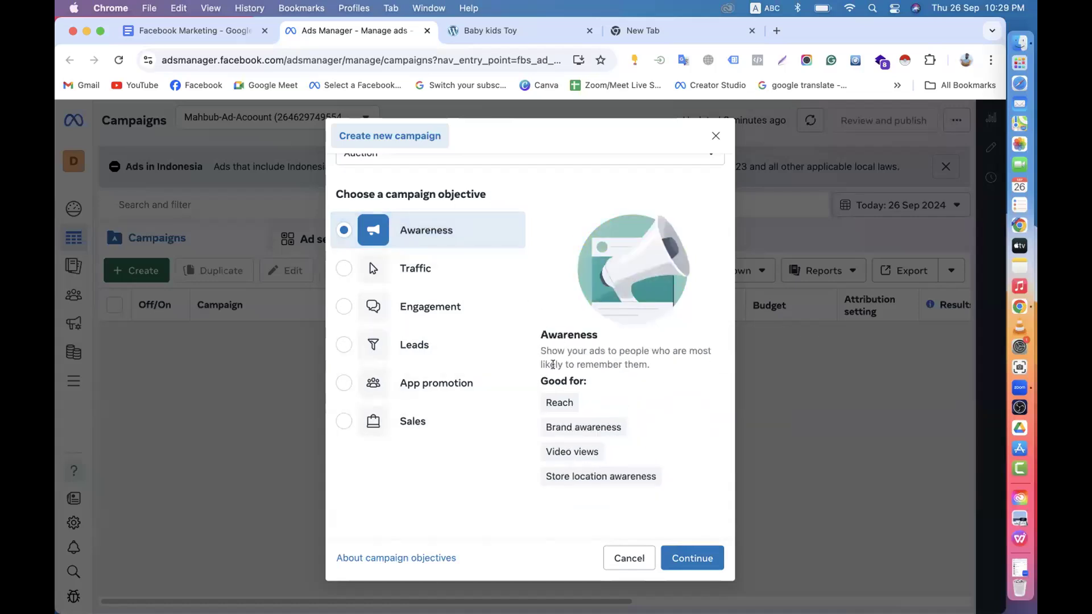
pyautogui.moveTo(562, 420)
pyautogui.moveTo(563, 447)
pyautogui.moveTo(619, 431)
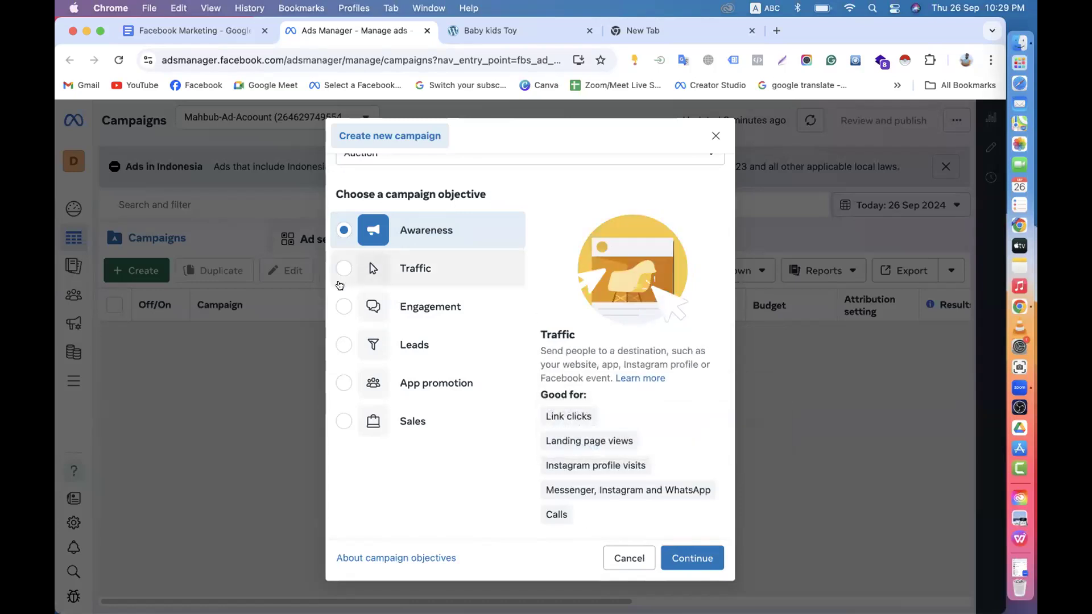
pyautogui.click(354, 259)
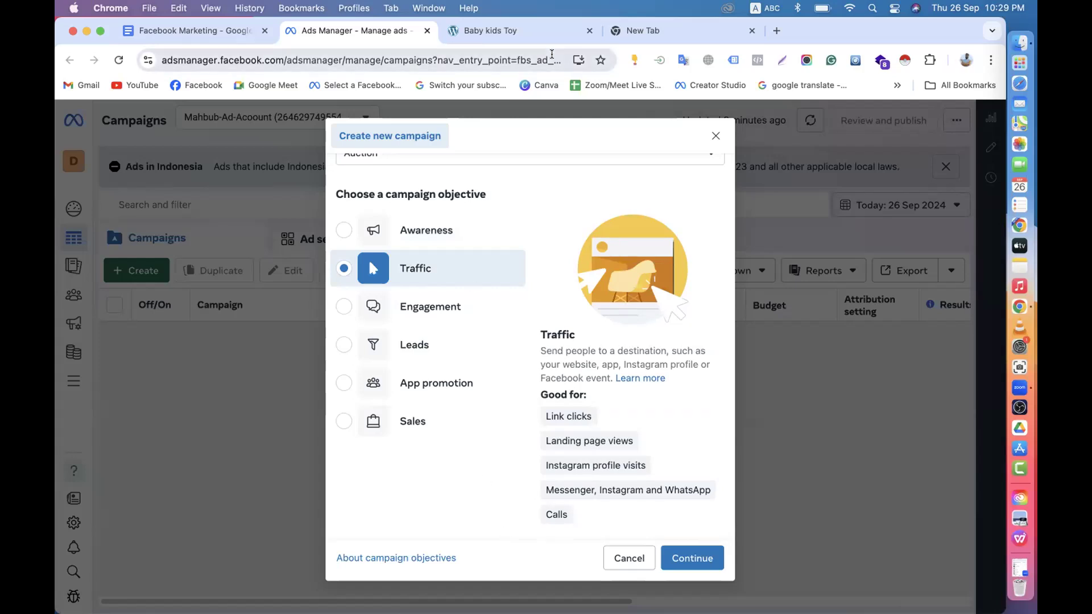
# - Go back to the Baby kids Toy website, reload its home page through the site title, and switch to the empty browser tab
pyautogui.click(526, 30)
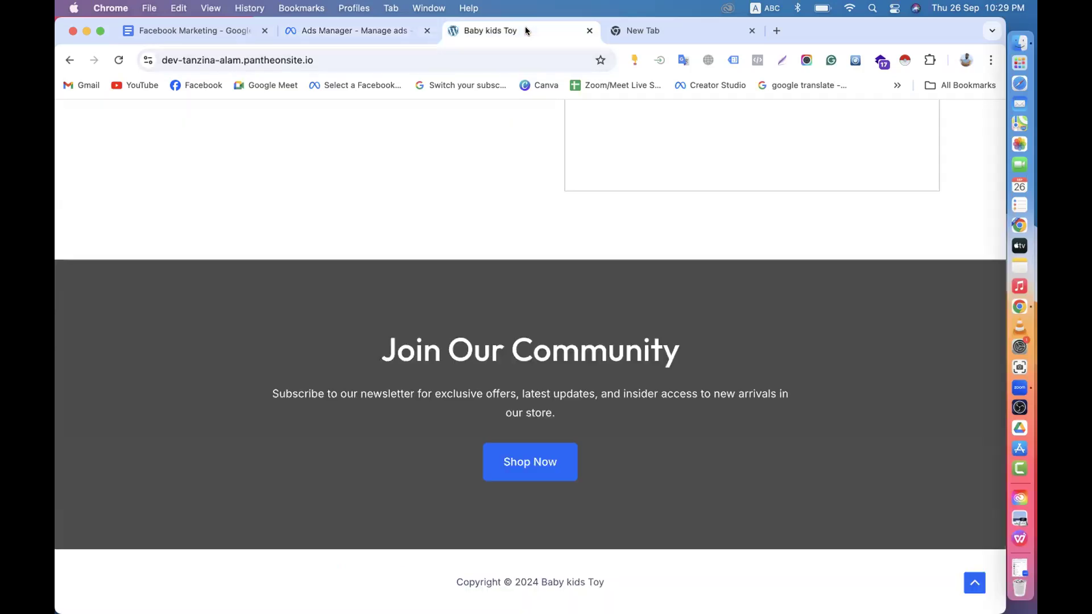
pyautogui.scroll(20, 248, 221)
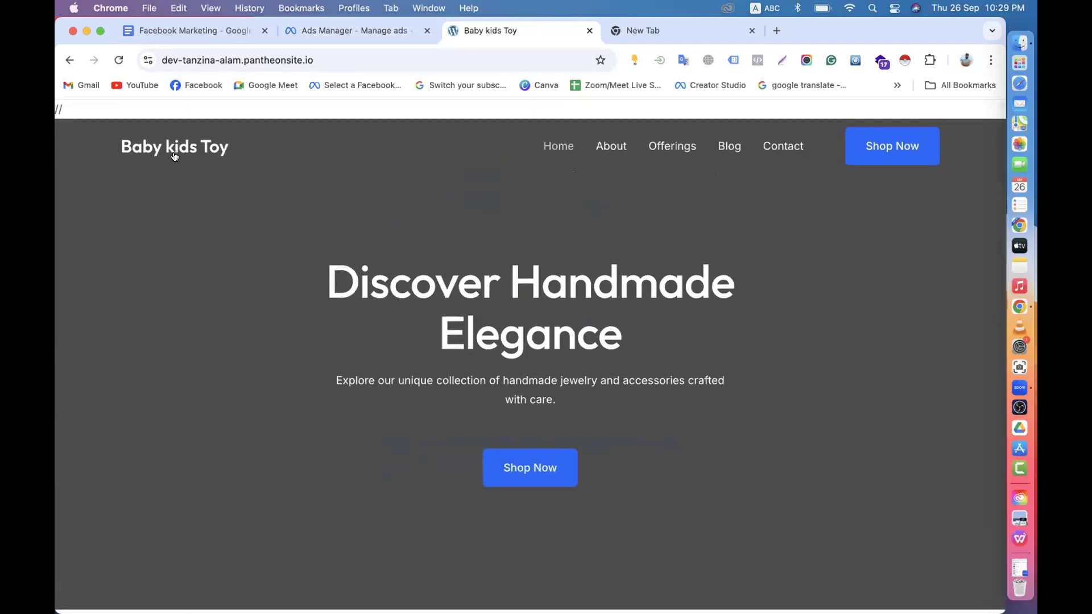
pyautogui.click(175, 156)
pyautogui.click(678, 27)
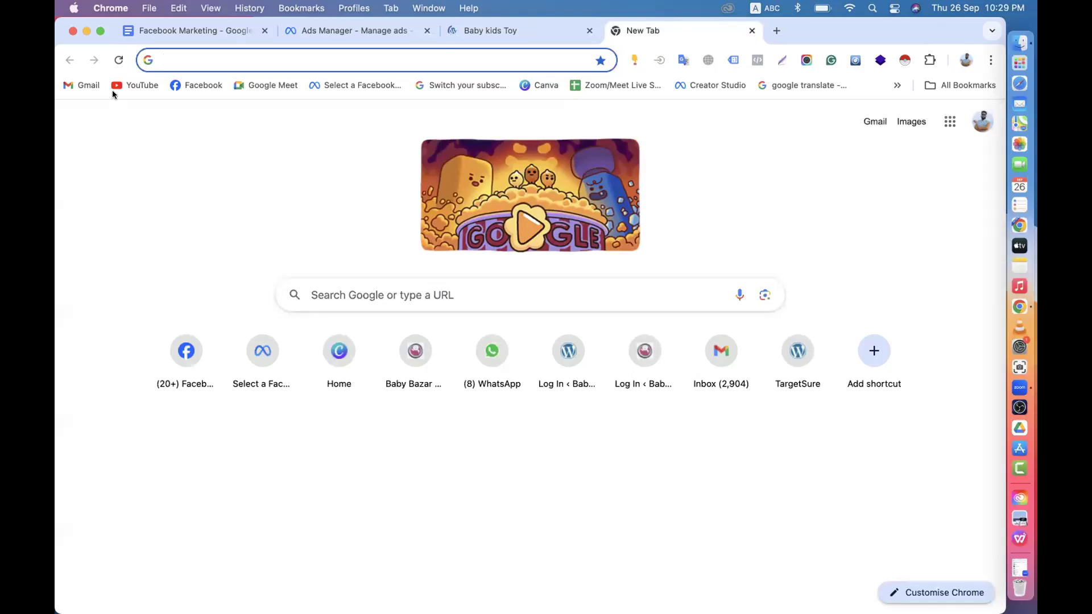
# - Return to the Baby kids Toy website and review its home page, including the Our Story section and its Learn More link
pyautogui.click(494, 31)
pyautogui.scroll(-20, 549, 279)
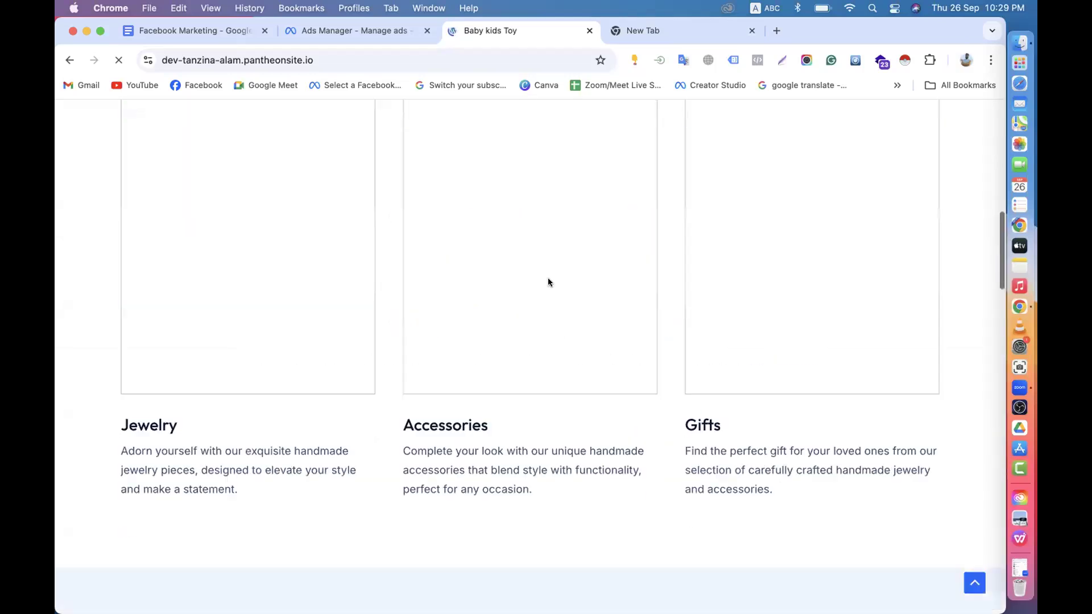
pyautogui.scroll(20, 549, 281)
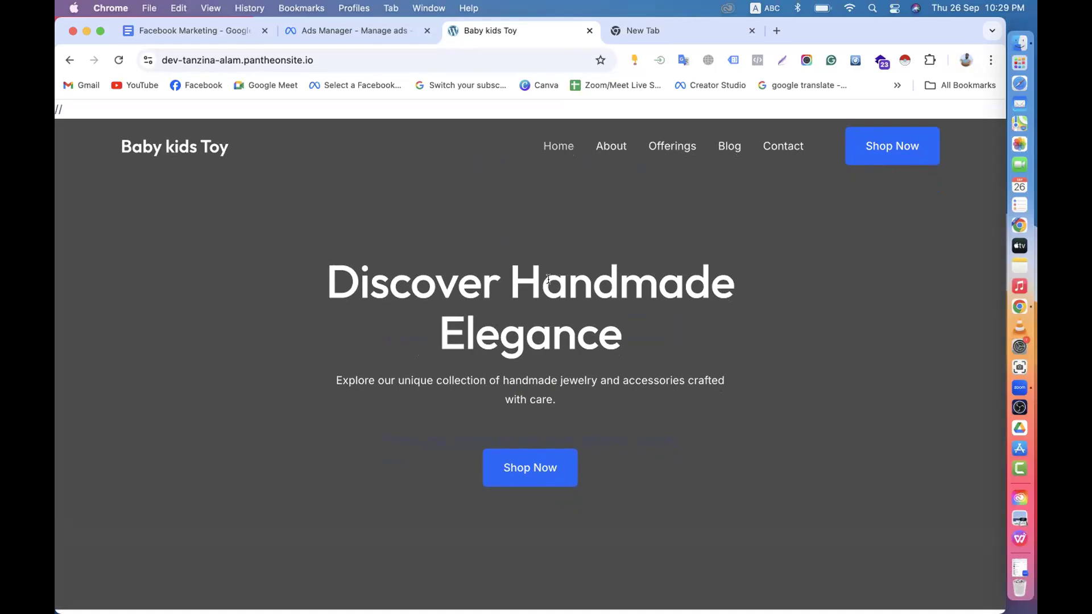
pyautogui.scroll(-15, 466, 288)
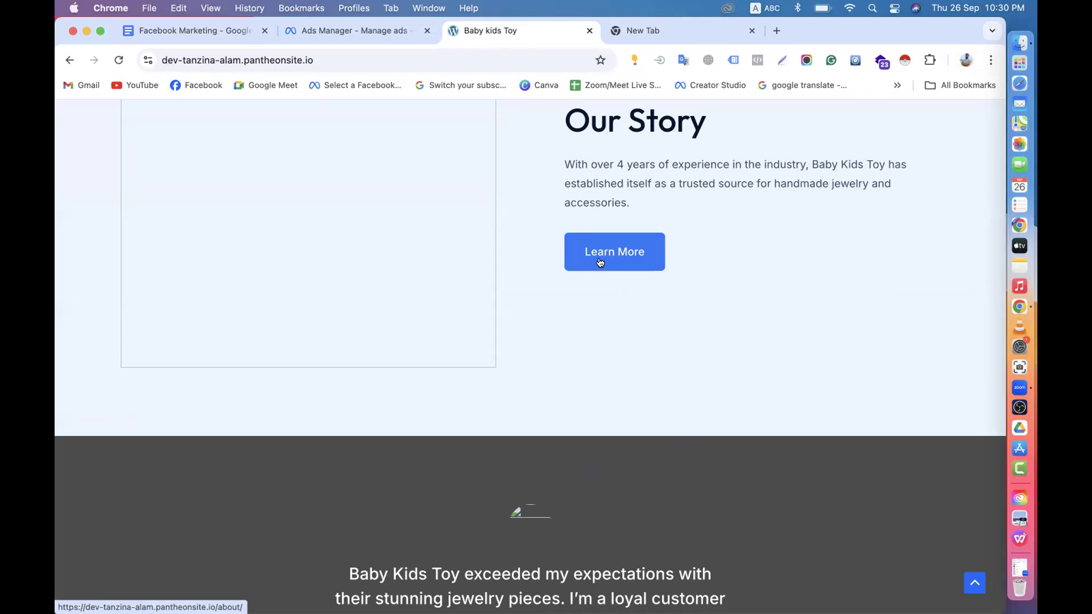
pyautogui.click(600, 262)
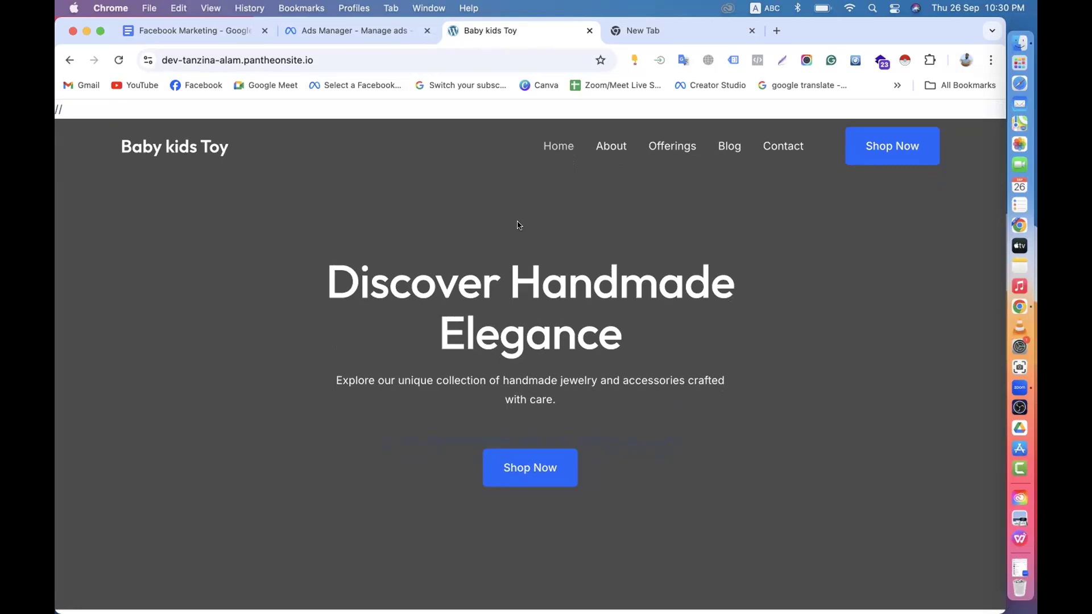
# - Return to the new campaign dialog, switch the objective to Awareness for comparison, and set it back to Traffic
pyautogui.click(347, 30)
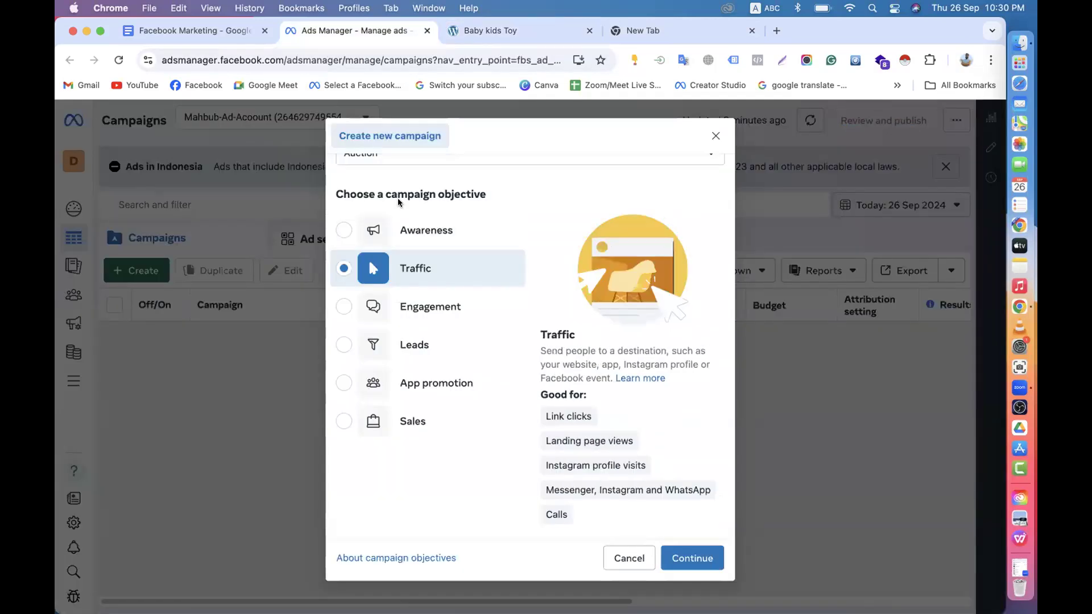
pyautogui.click(342, 229)
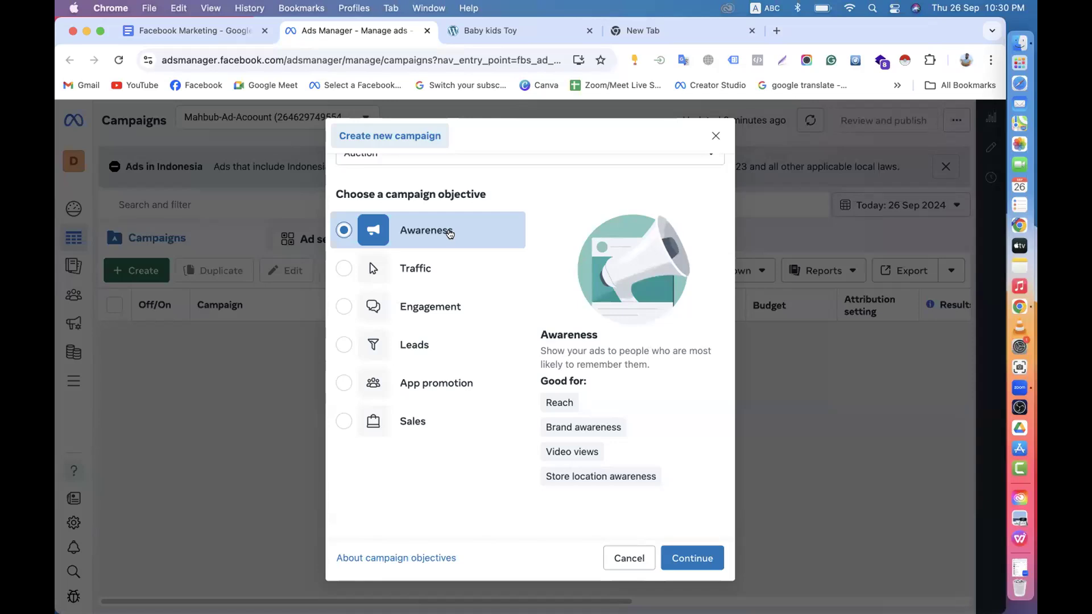
pyautogui.click(416, 268)
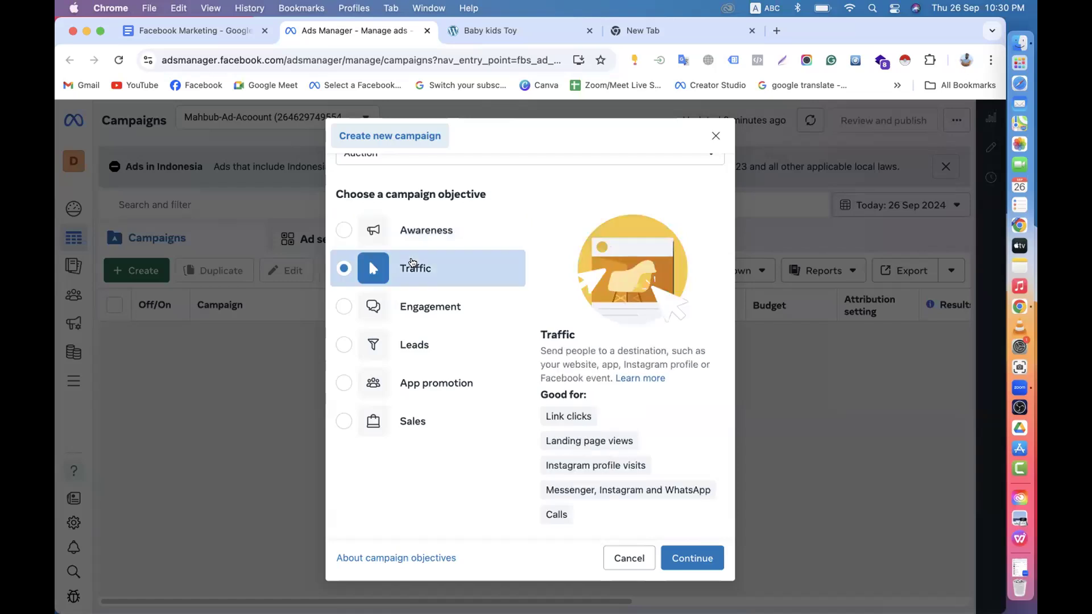
# - Open YouTube in the empty browser tab and go to the signed-in account's own channel page
pyautogui.moveTo(542, 437)
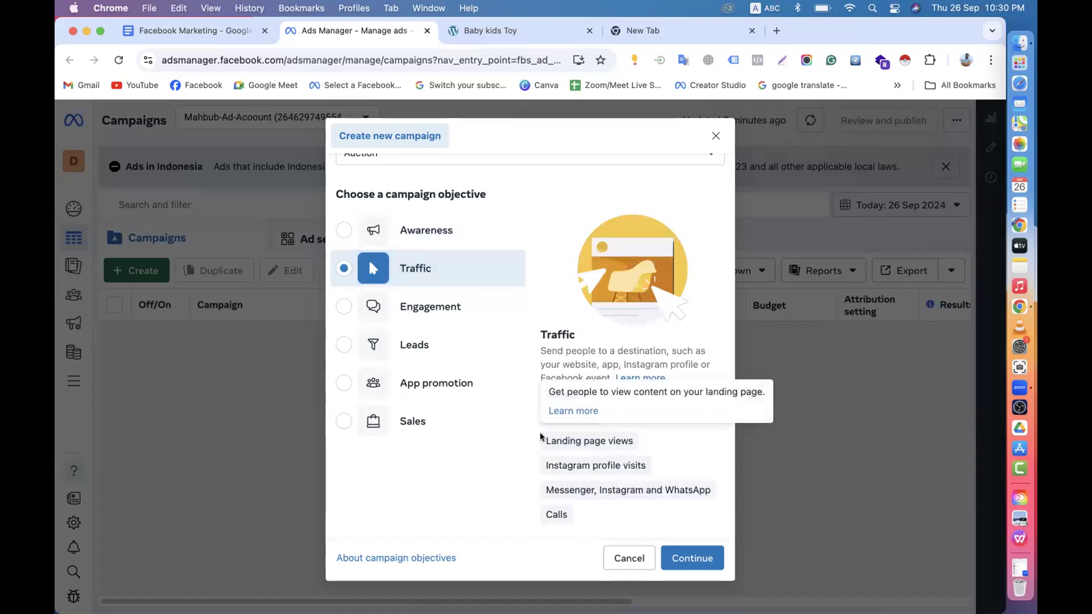
pyautogui.click(653, 23)
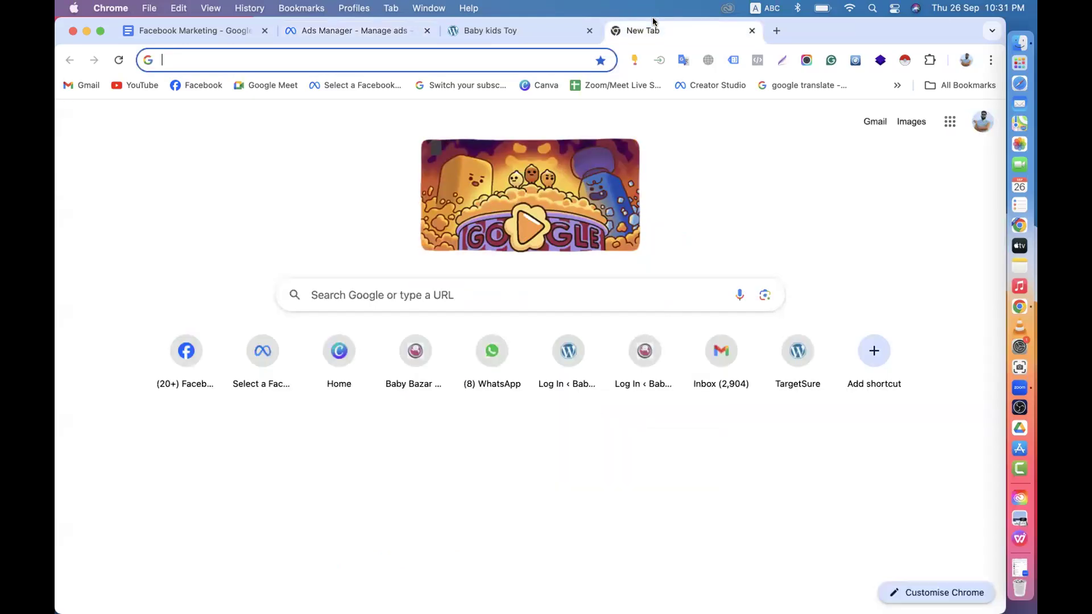
pyautogui.click(137, 86)
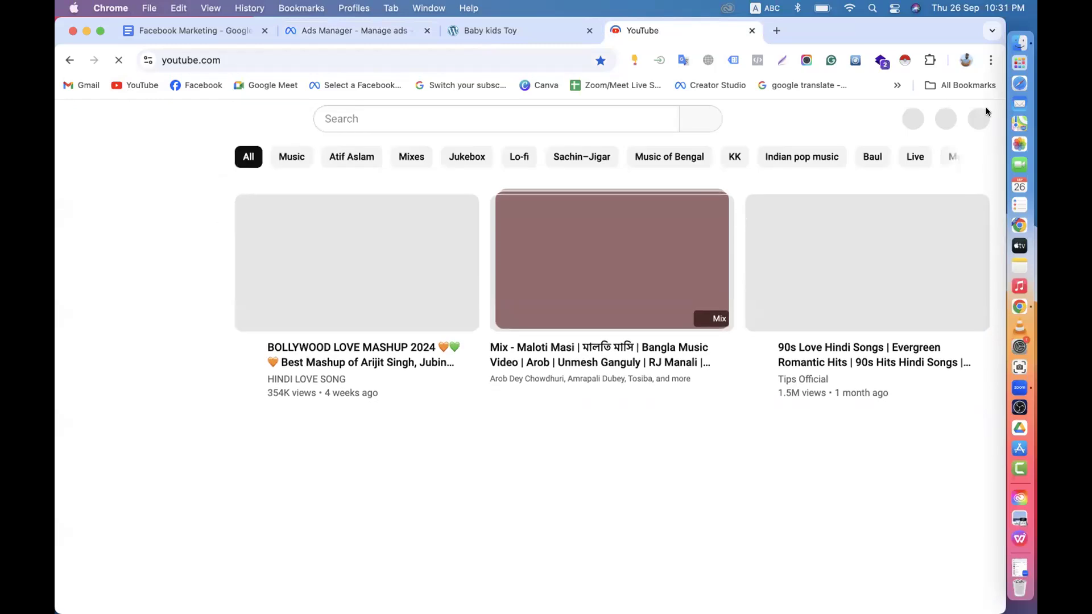
pyautogui.click(983, 123)
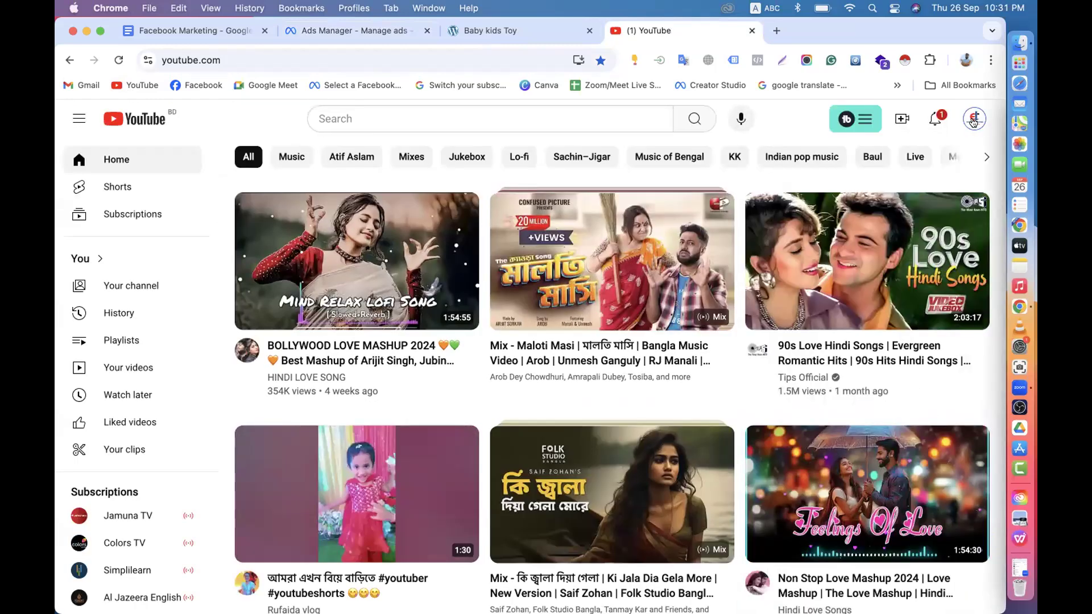
pyautogui.click(861, 161)
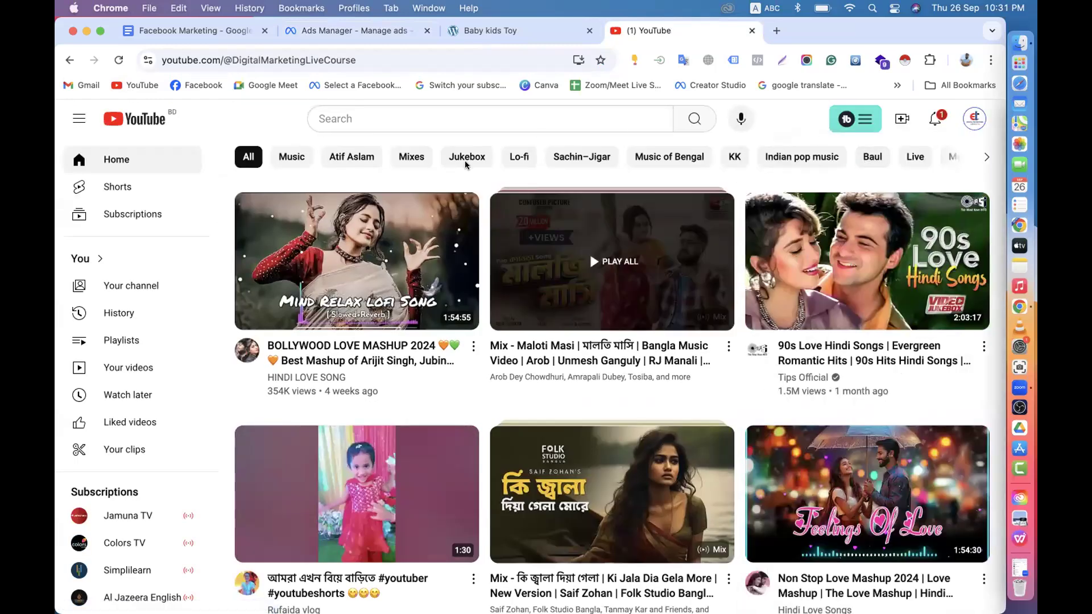
pyautogui.scroll(-5, 270, 374)
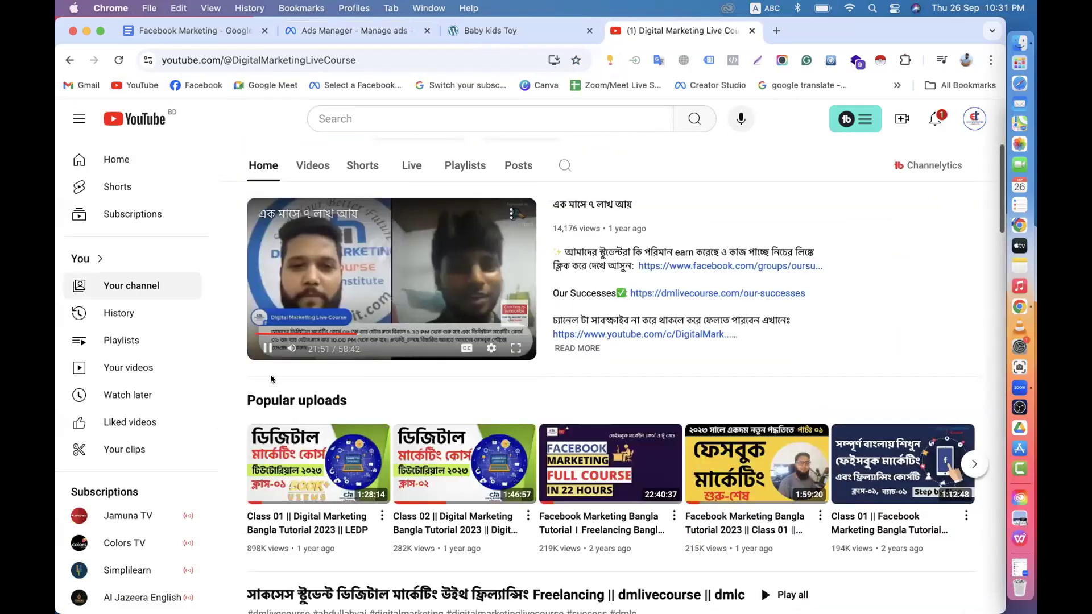
# - Review the channel's list of uploaded videos and its header, and return to the new campaign dialog in Ads Manager
pyautogui.click(312, 165)
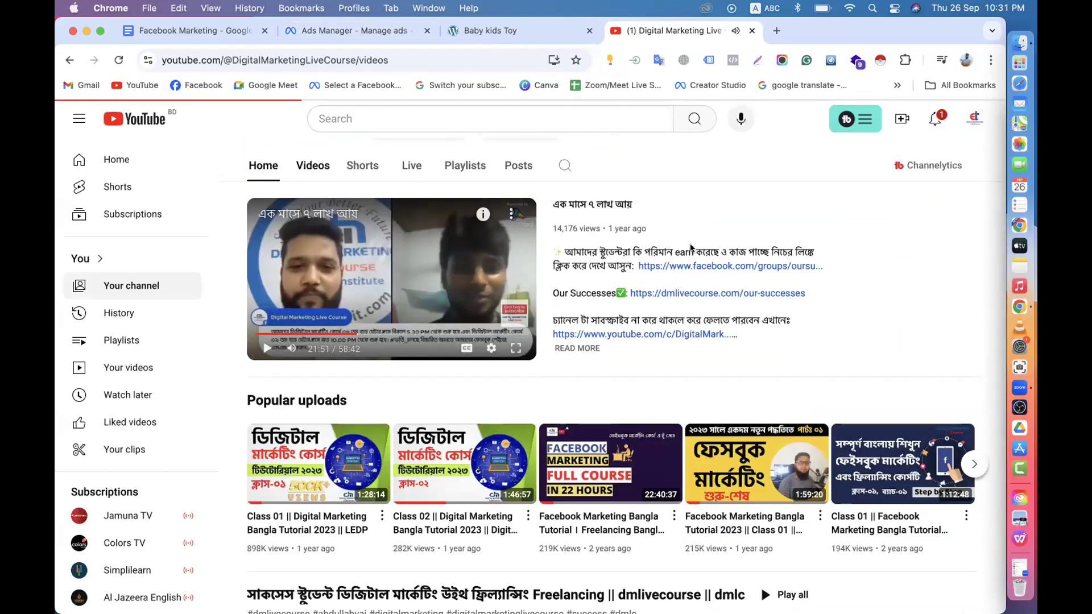
pyautogui.scroll(-5, 691, 254)
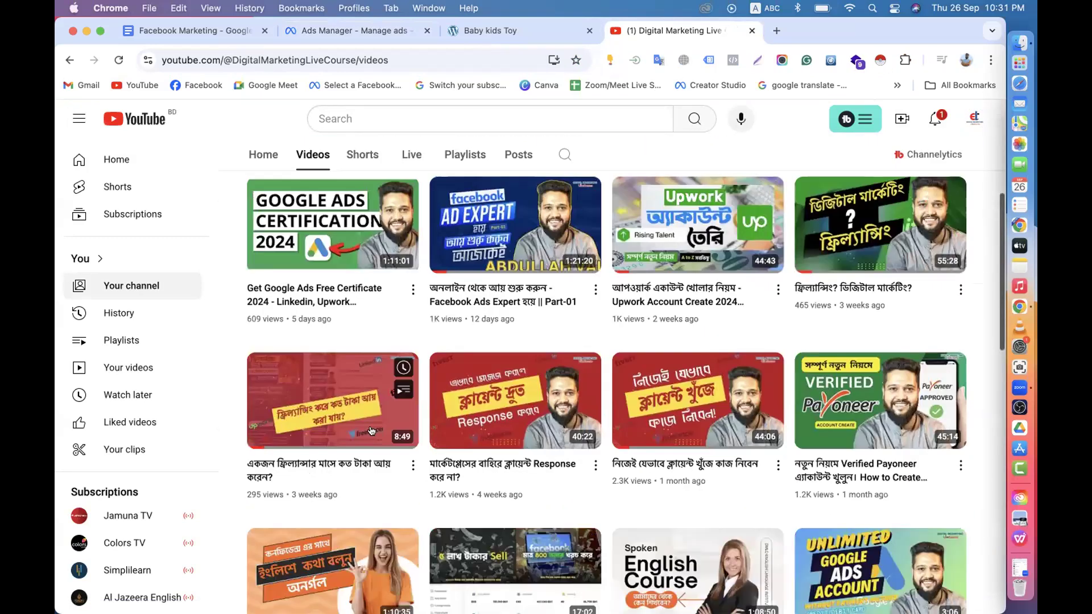
pyautogui.scroll(3, 513, 296)
pyautogui.scroll(2, 512, 296)
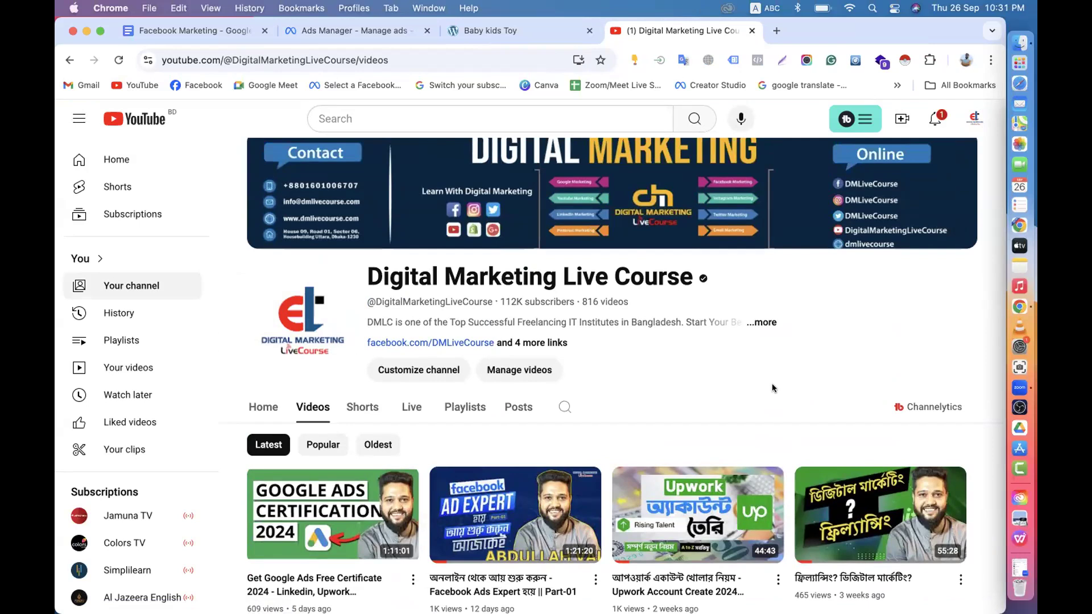
pyautogui.click(368, 29)
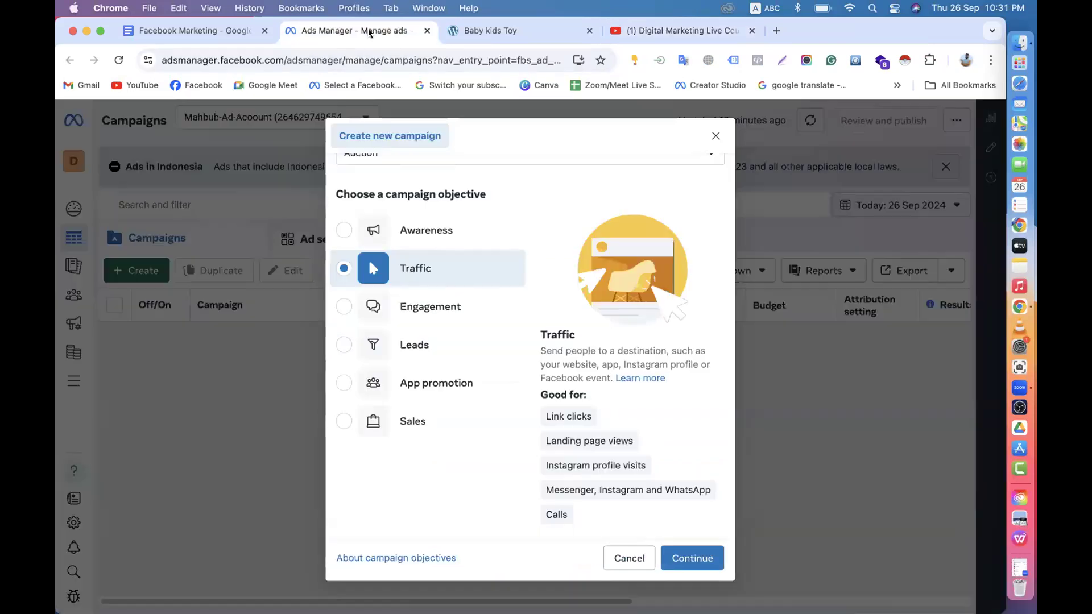
# - Review the Baby kids Toy home page down to its footer, reload it through the Home link, and return to the Traffic objective in Ads Manager
pyautogui.click(511, 29)
pyautogui.scroll(-10, 420, 392)
pyautogui.scroll(-10, 420, 391)
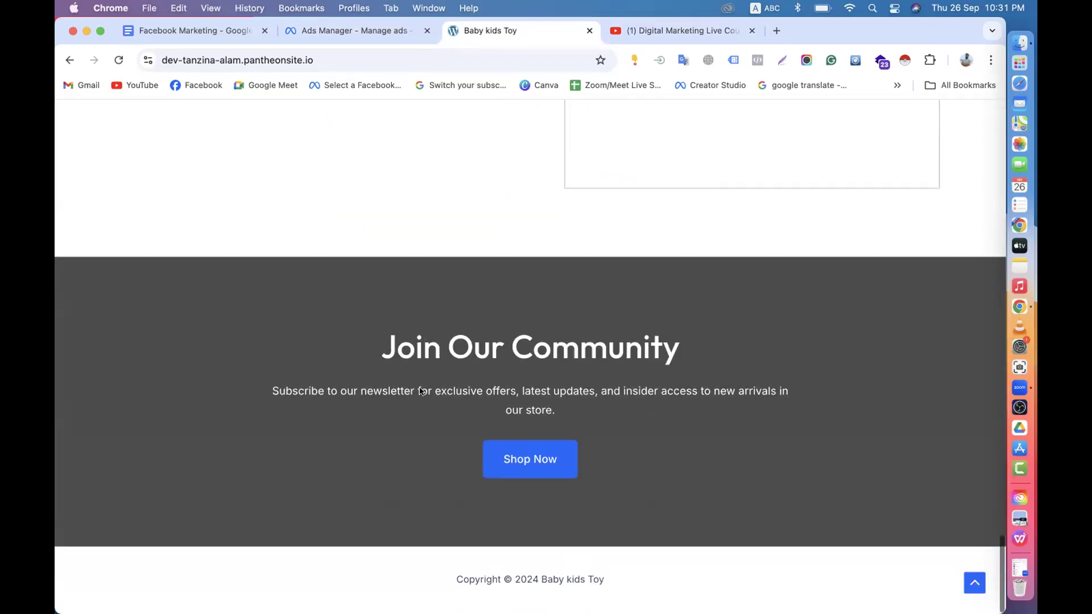
pyautogui.scroll(15, 421, 398)
pyautogui.scroll(10, 420, 400)
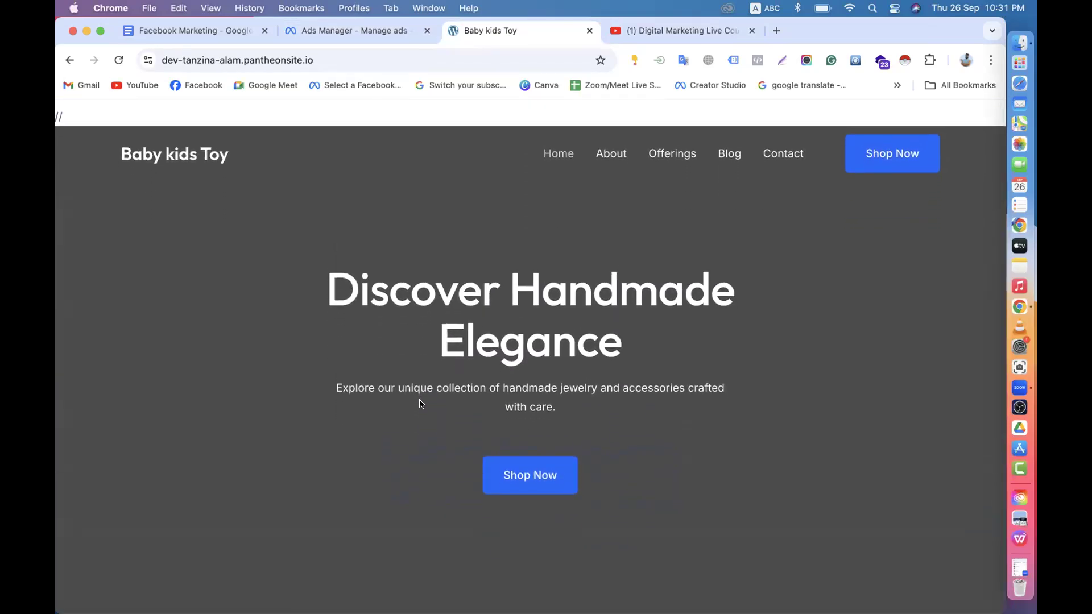
pyautogui.click(556, 149)
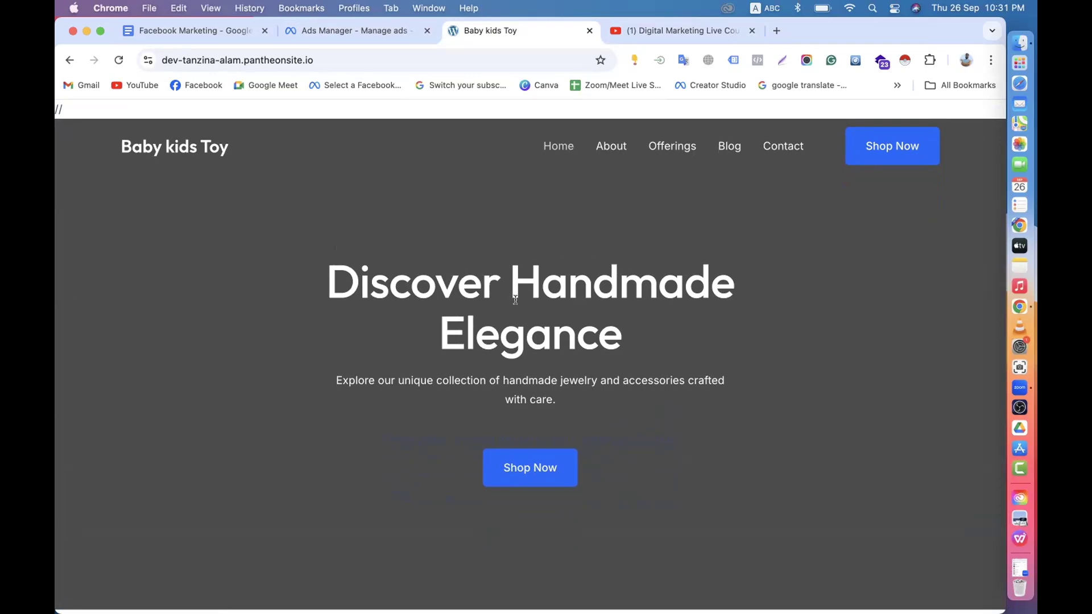
pyautogui.click(329, 33)
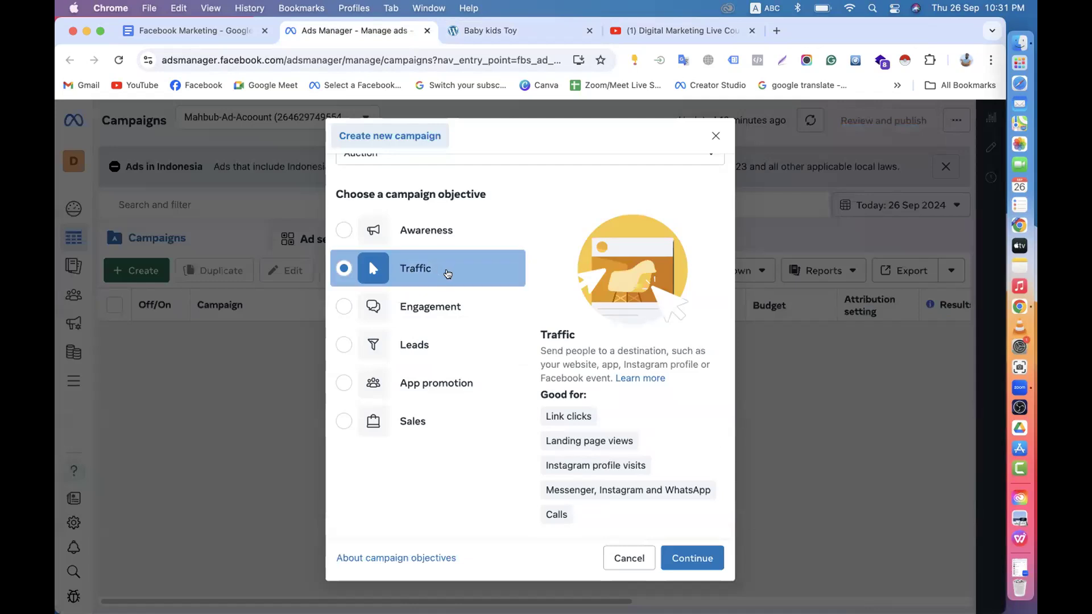
# - Examine the Traffic objective's description alongside possible destinations: the Baby kids Toy homepage and the Digital Marketing Live Course YouTube channel
pyautogui.moveTo(448, 275); pyautogui.dragTo(534, 413)
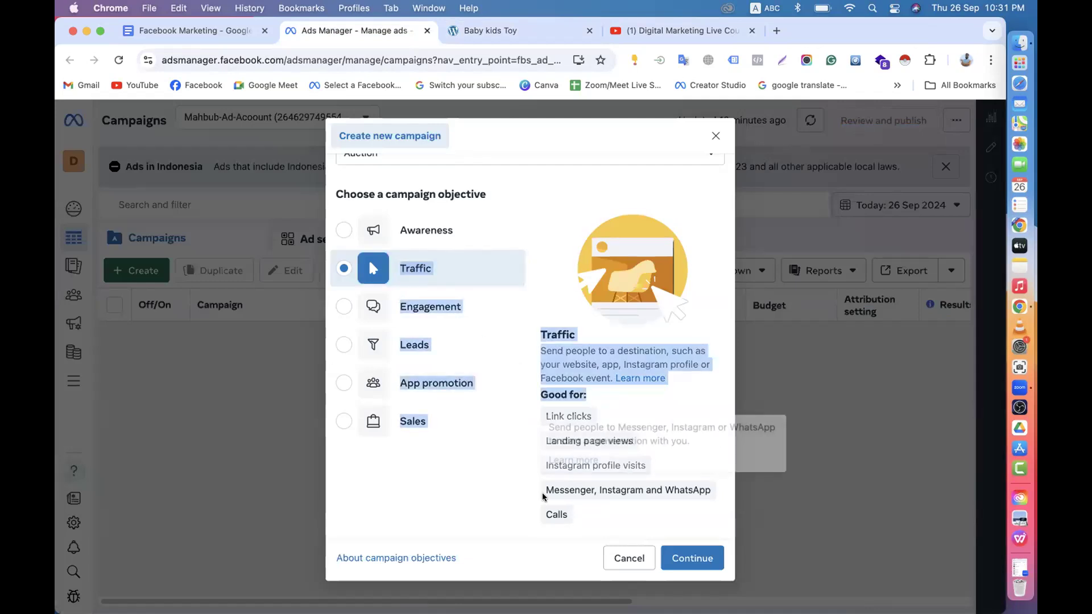
pyautogui.click(446, 500)
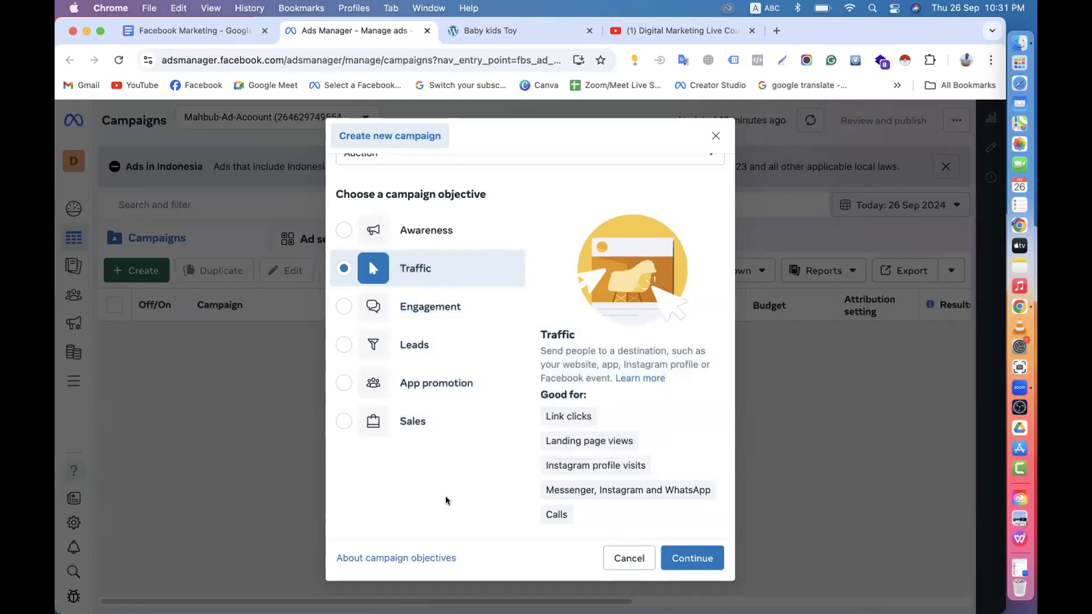
pyautogui.click(503, 24)
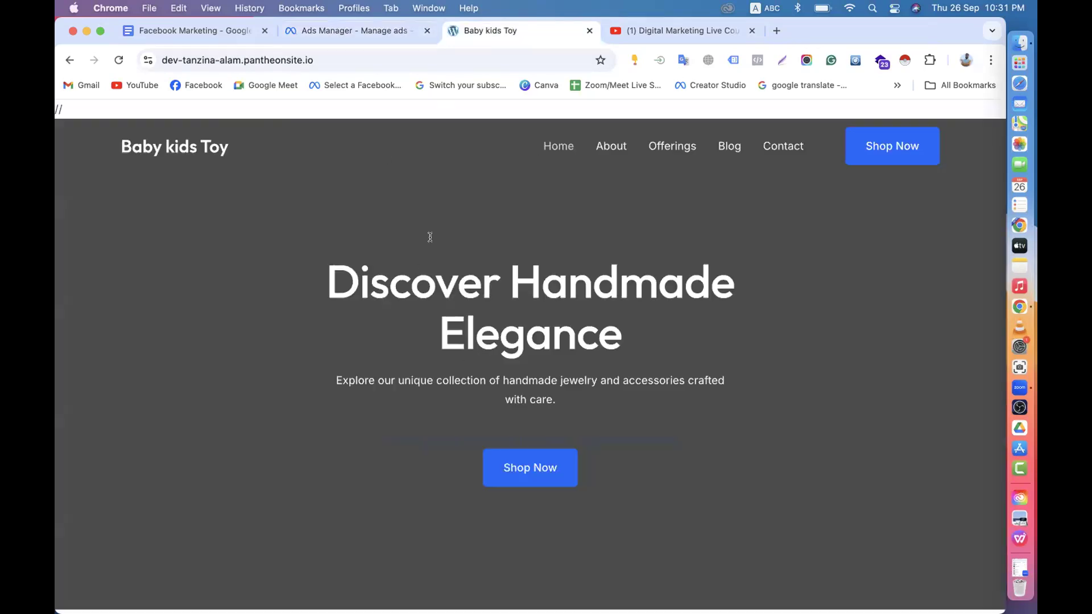
pyautogui.click(420, 40)
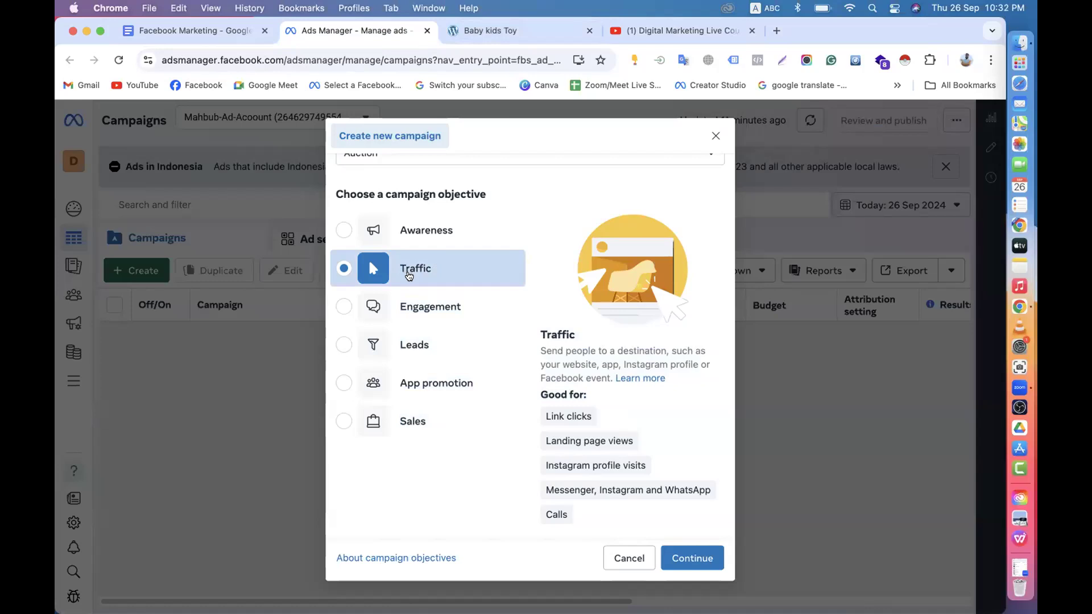
pyautogui.click(650, 29)
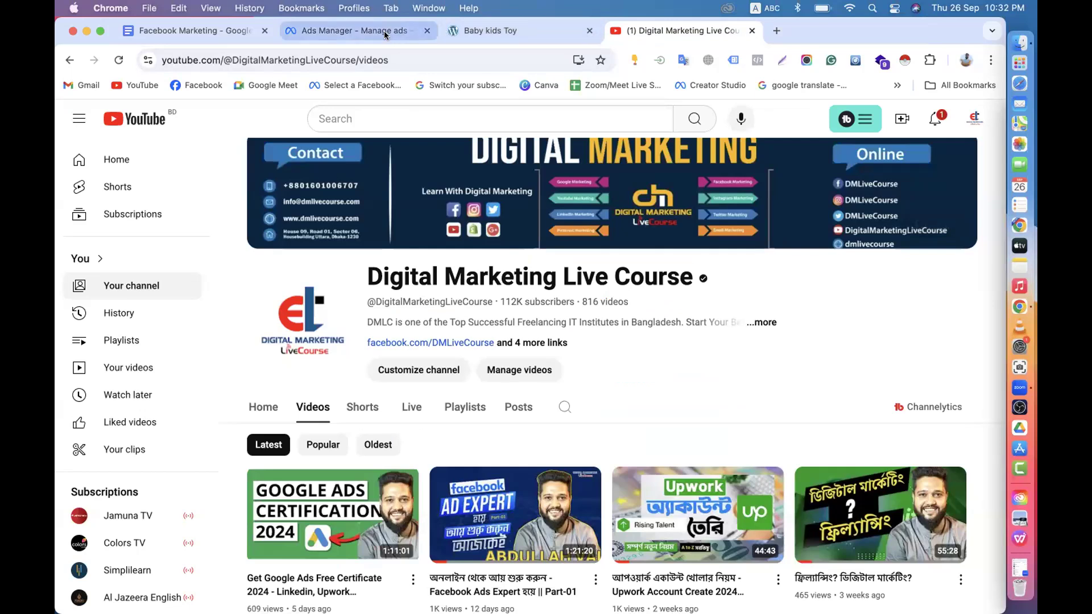
pyautogui.click(517, 29)
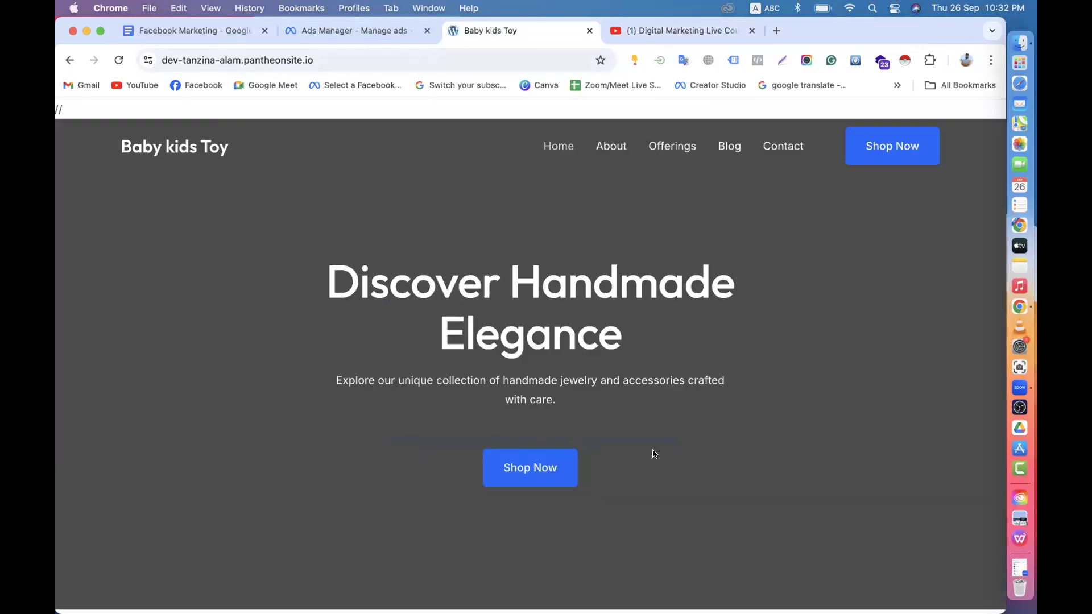
pyautogui.scroll(-10, 654, 453)
pyautogui.scroll(10, 654, 454)
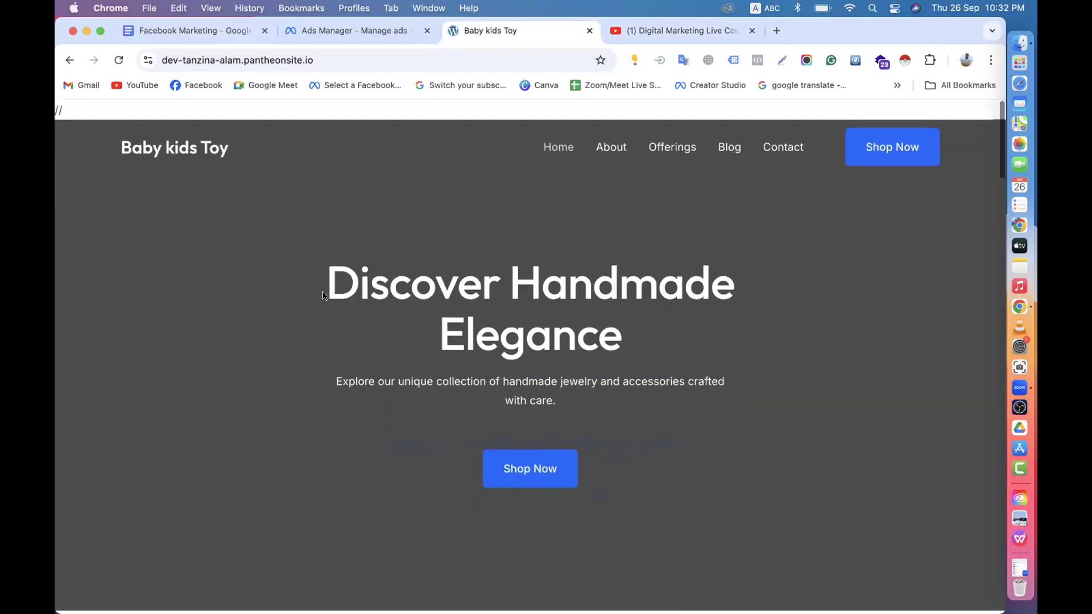
pyautogui.moveTo(318, 279); pyautogui.dragTo(708, 379)
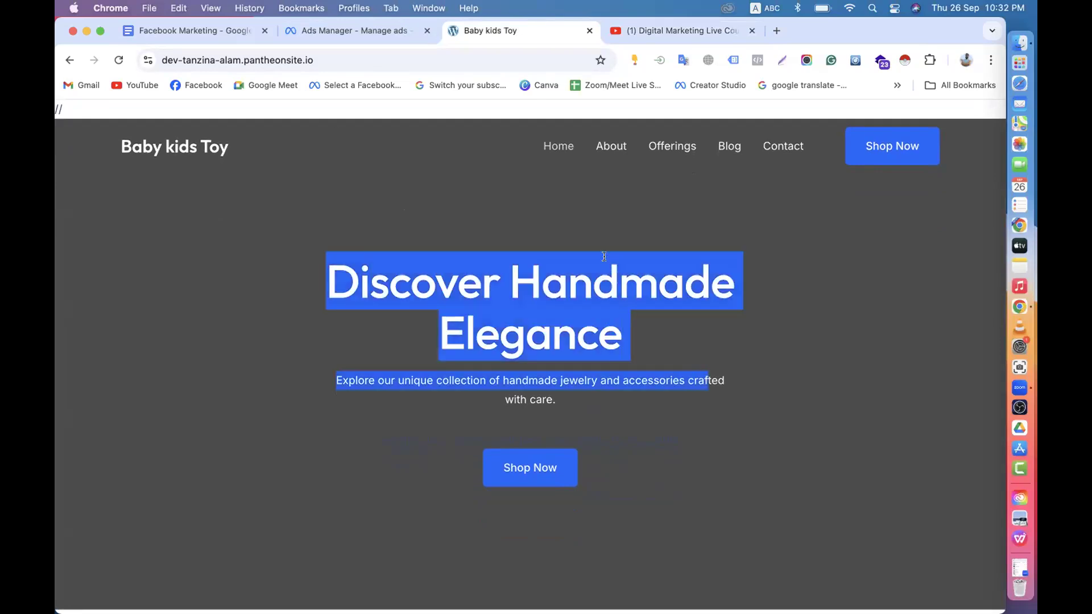
pyautogui.click(322, 28)
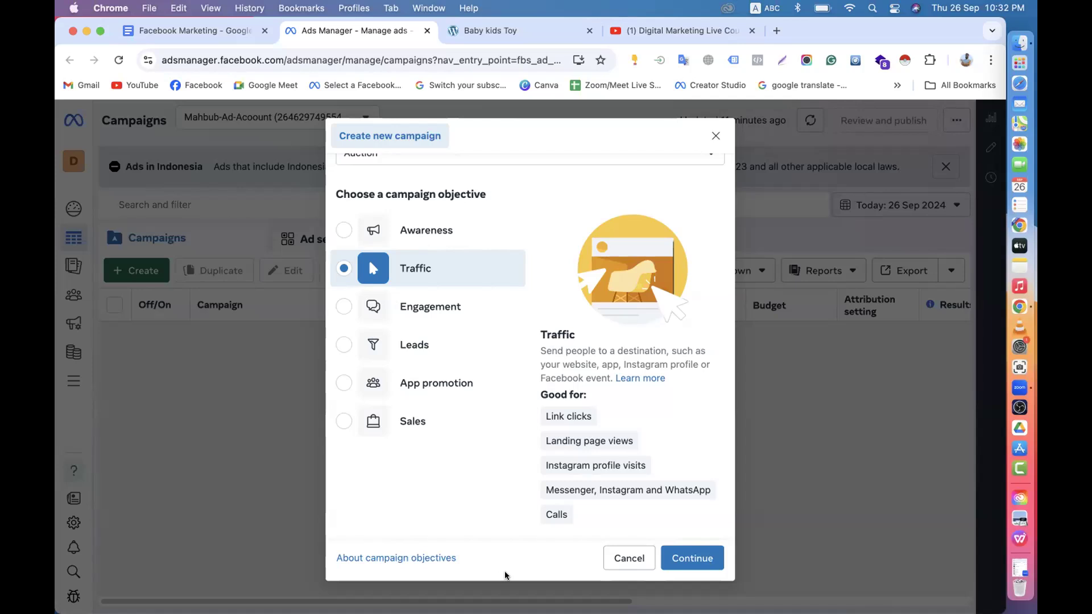
# - Select Awareness as the campaign objective in the new campaign dialog
pyautogui.click(447, 231)
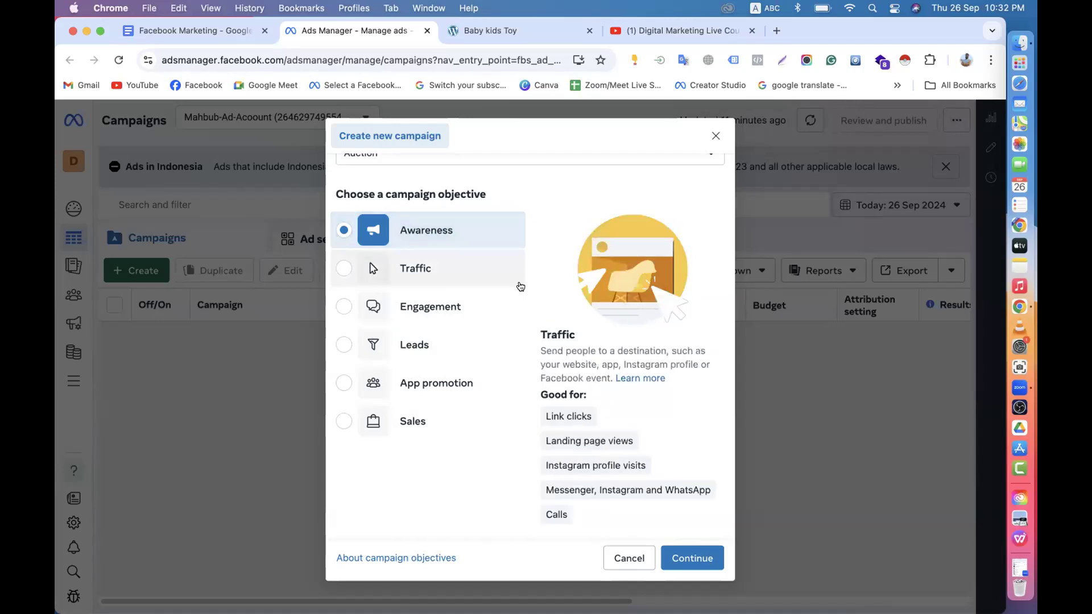
# - Review the Facebook Ads prerequisites in the Facebook Marketing document, covering the product, Facebook Page and Facebook Business Manager (BM) entries
pyautogui.click(188, 30)
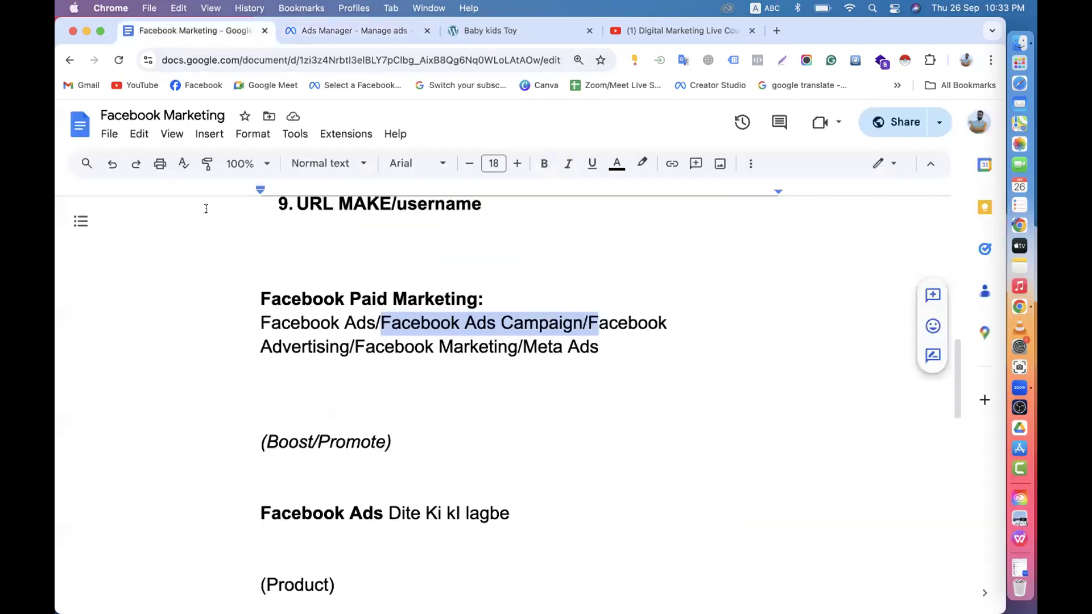
pyautogui.scroll(-10, 398, 390)
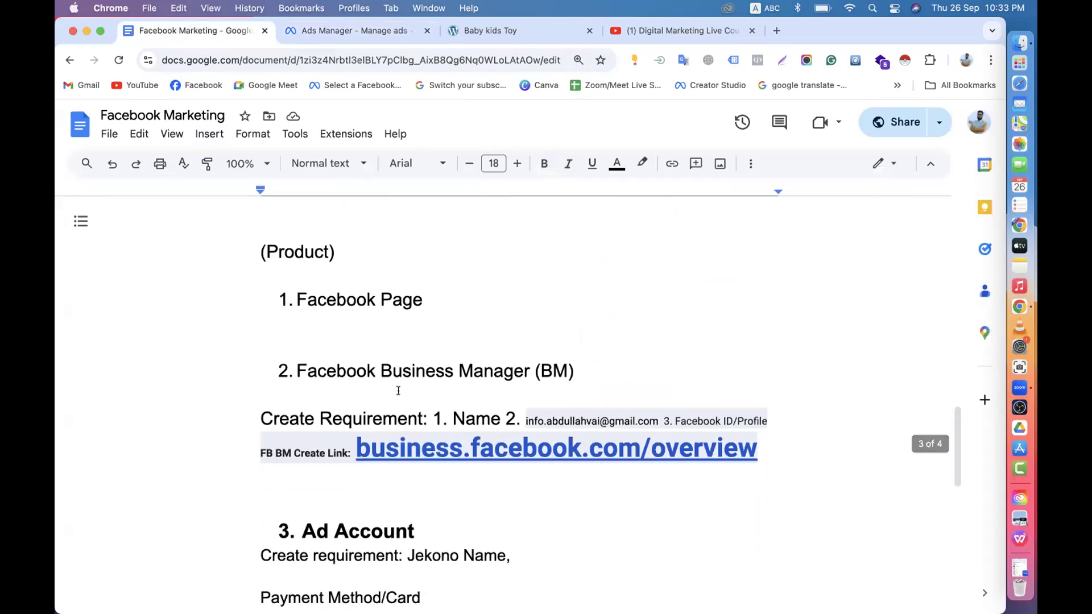
pyautogui.scroll(5, 448, 283)
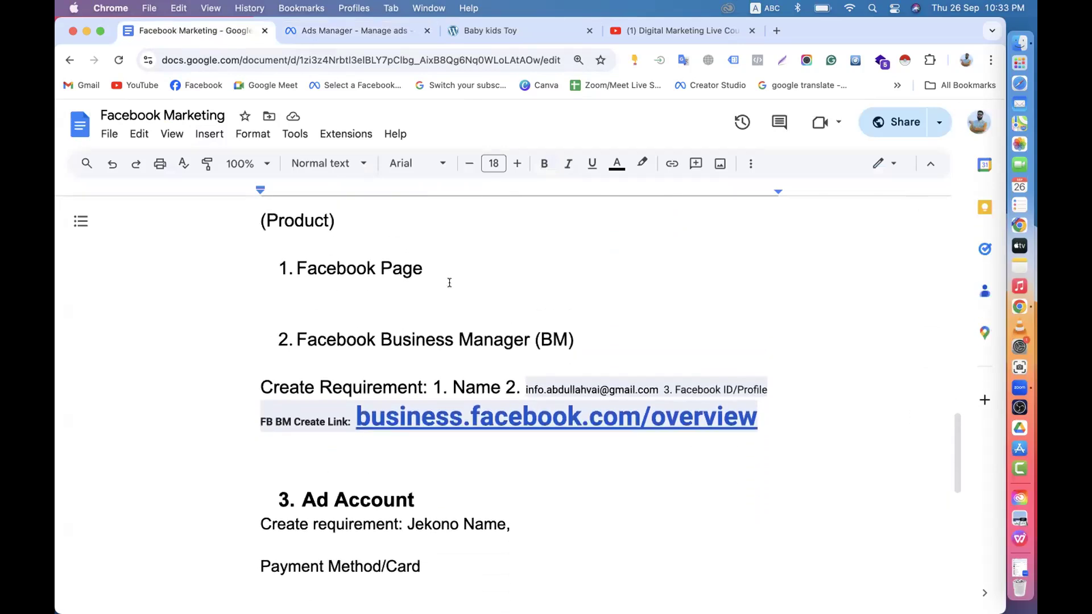
pyautogui.moveTo(259, 250); pyautogui.dragTo(563, 248)
pyautogui.scroll(-2, 552, 250)
pyautogui.moveTo(266, 225); pyautogui.dragTo(356, 217)
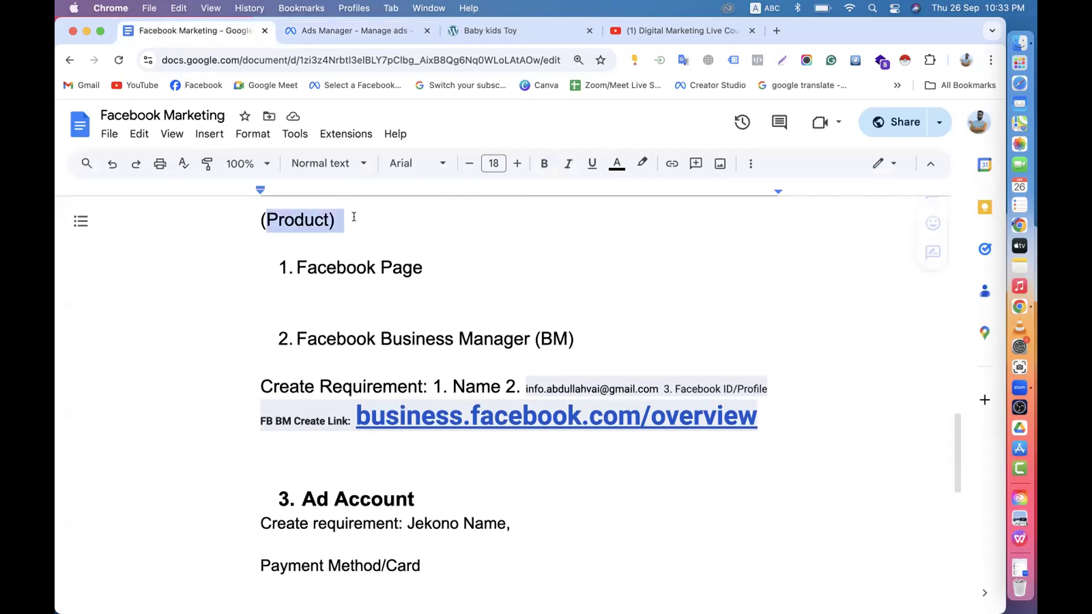
pyautogui.click(279, 218)
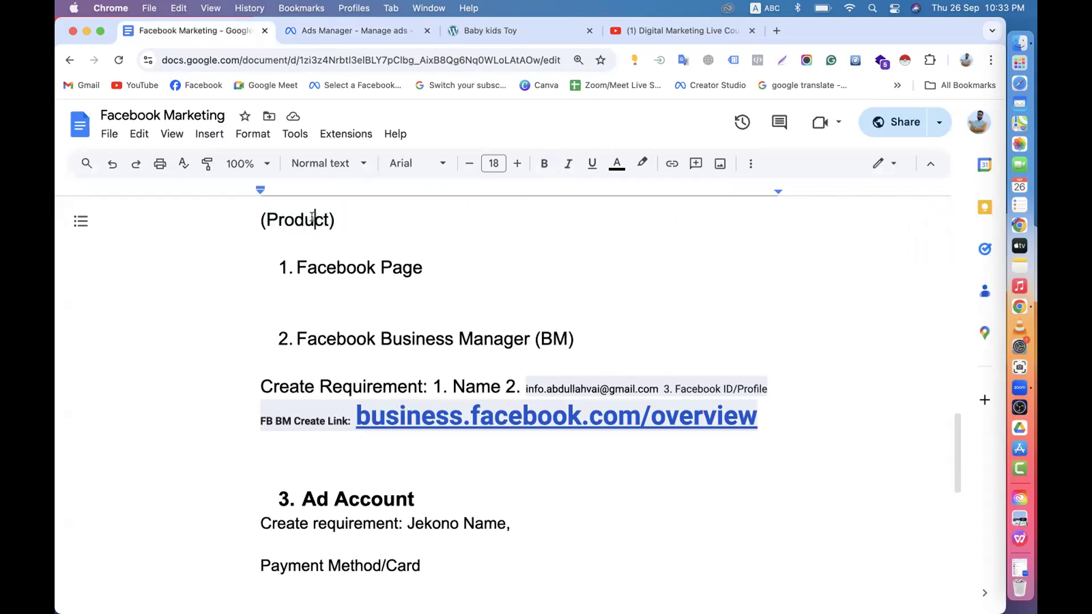
pyautogui.moveTo(287, 268); pyautogui.dragTo(432, 267)
pyautogui.scroll(-2, 342, 261)
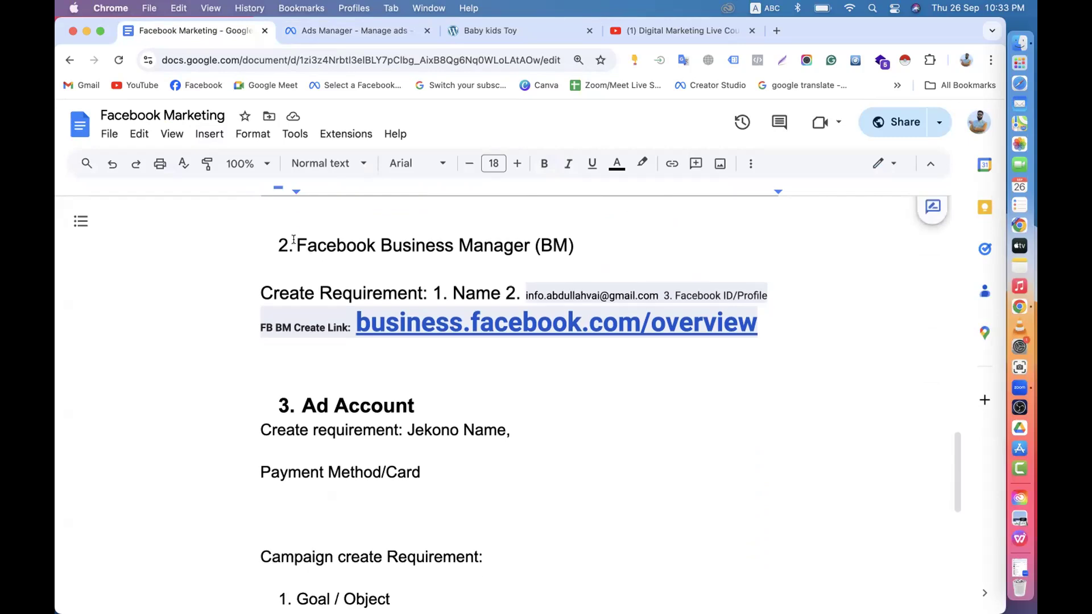
pyautogui.moveTo(293, 239); pyautogui.dragTo(596, 246)
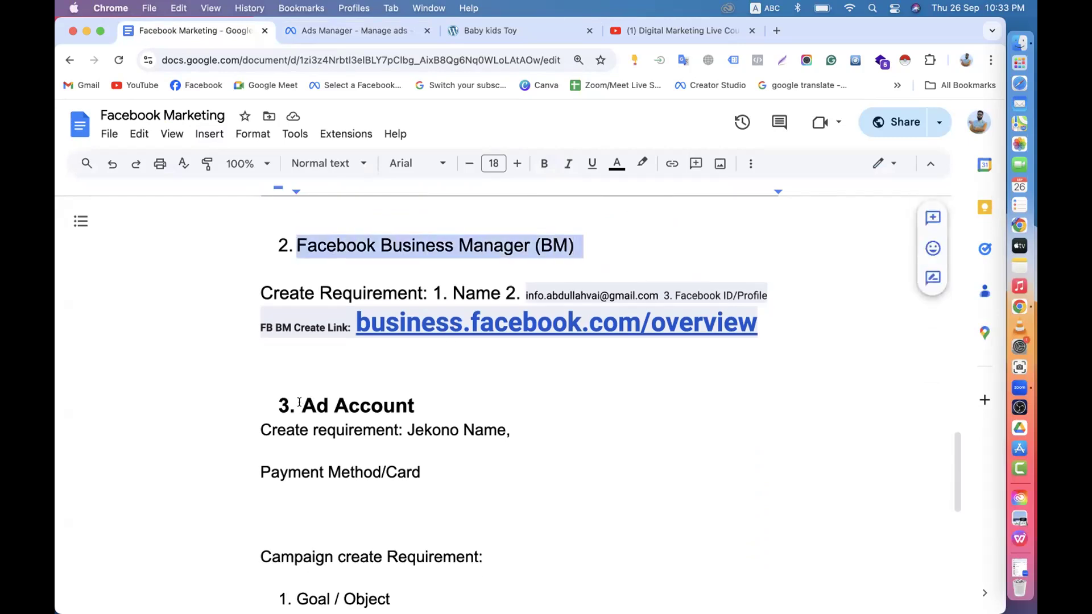
# - Examine the Ad Account section's creation requirements and payment method, and recheck the Business Manager and Facebook Page entries above it
pyautogui.moveTo(300, 407); pyautogui.dragTo(378, 407)
pyautogui.click(360, 455)
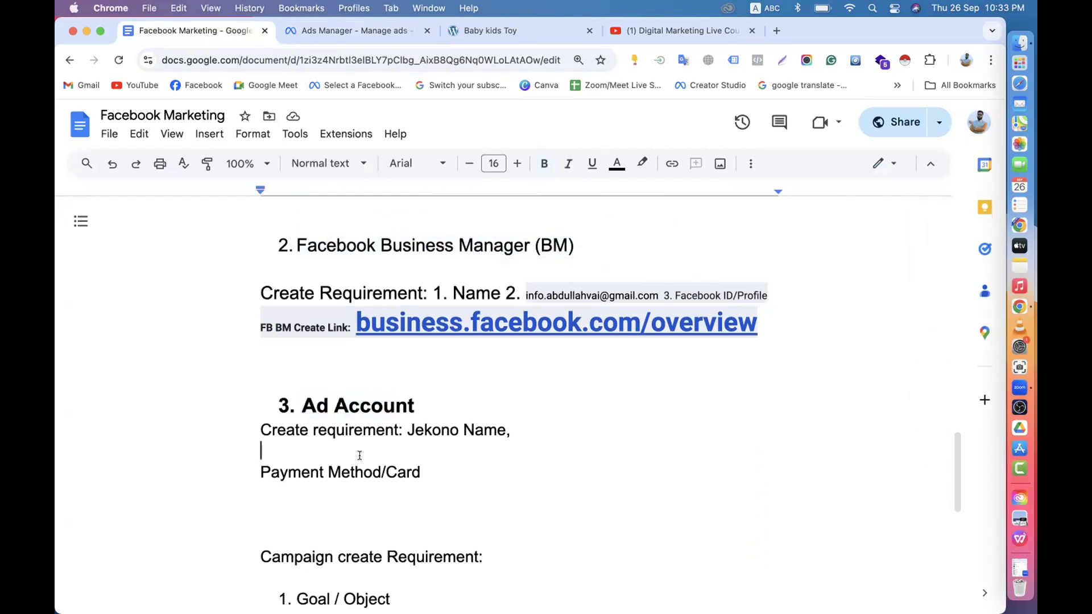
pyautogui.click(363, 430)
pyautogui.click(303, 405)
pyautogui.click(314, 404)
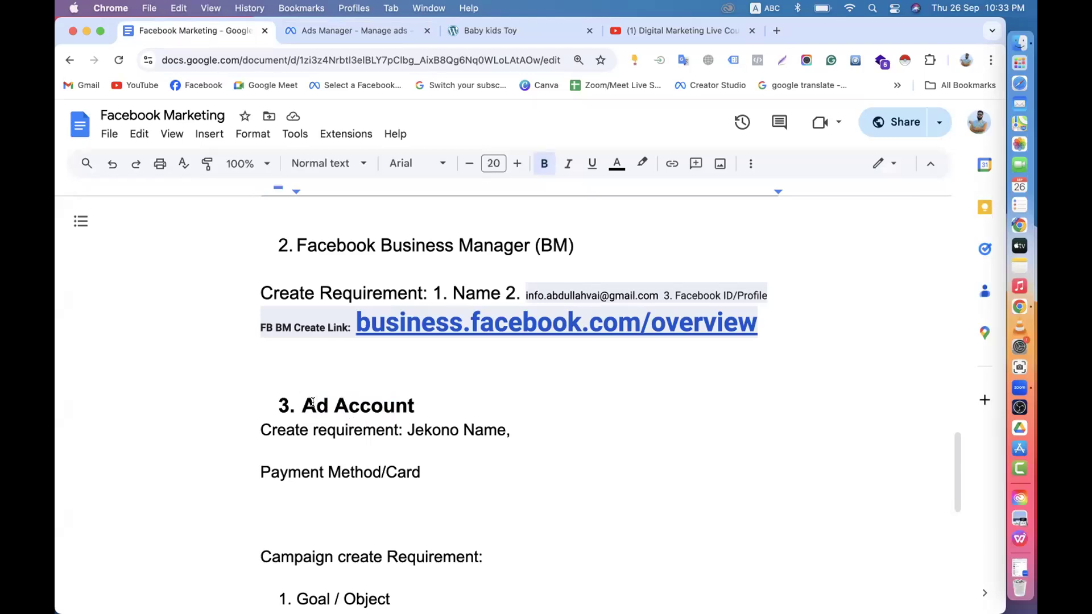
pyautogui.click(328, 430)
pyautogui.click(279, 430)
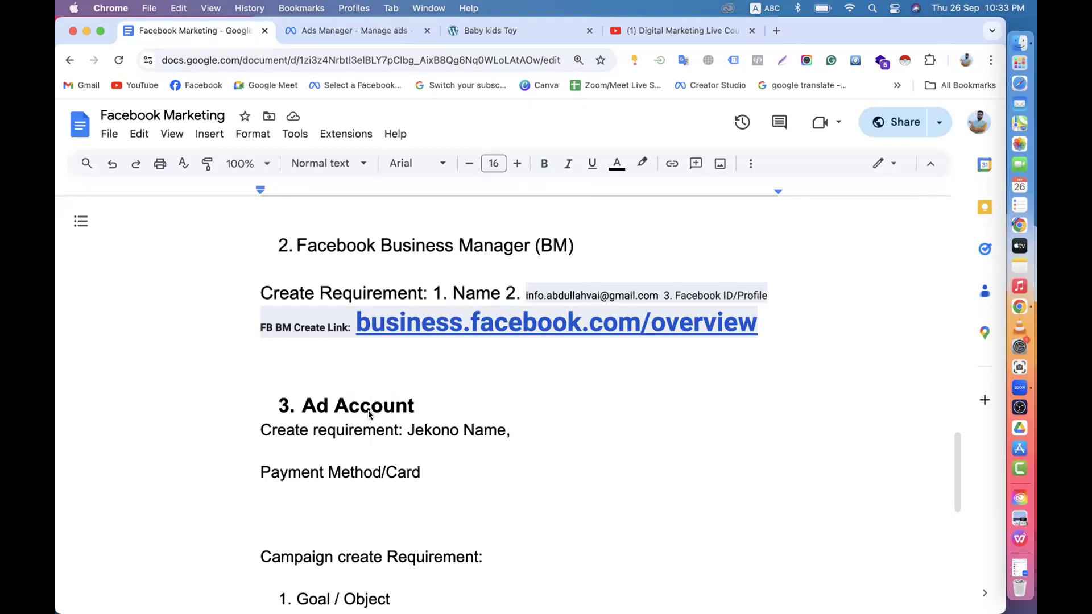
pyautogui.click(423, 471)
pyautogui.moveTo(428, 472); pyautogui.dragTo(329, 436)
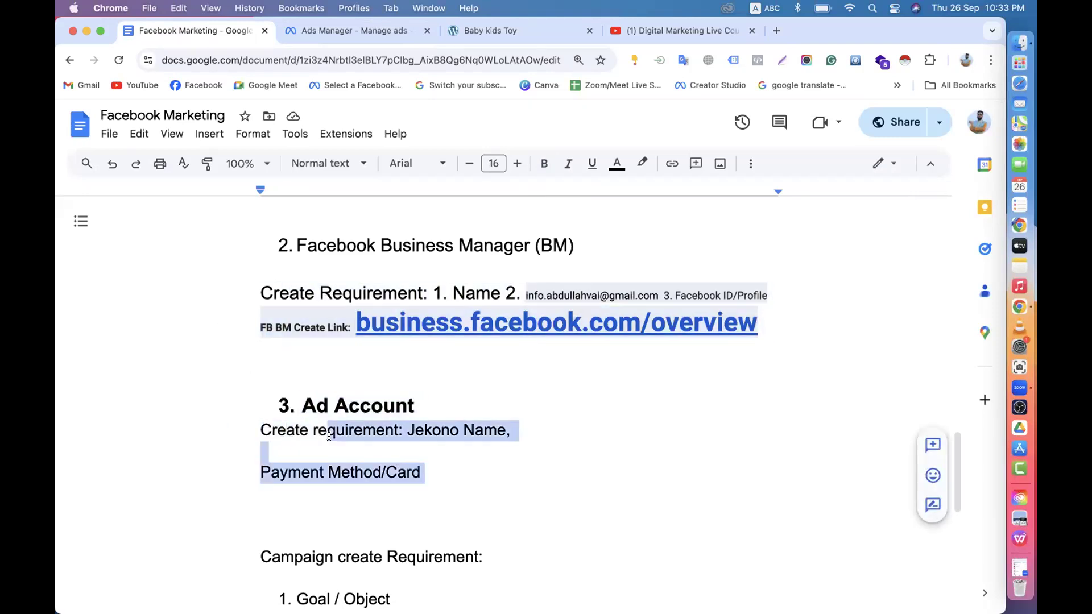
pyautogui.scroll(2, 329, 436)
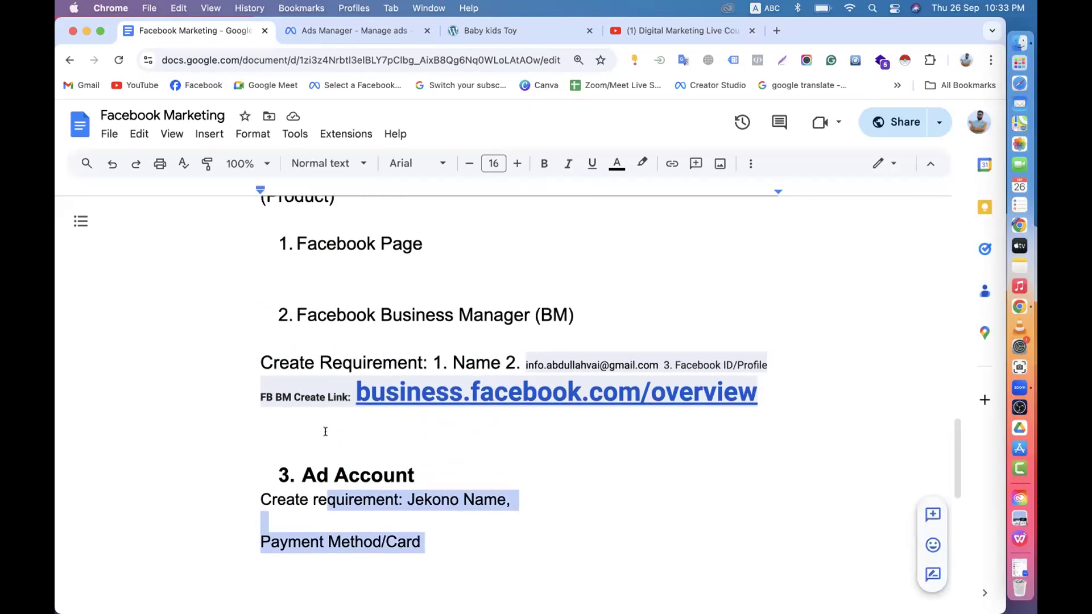
pyautogui.click(333, 315)
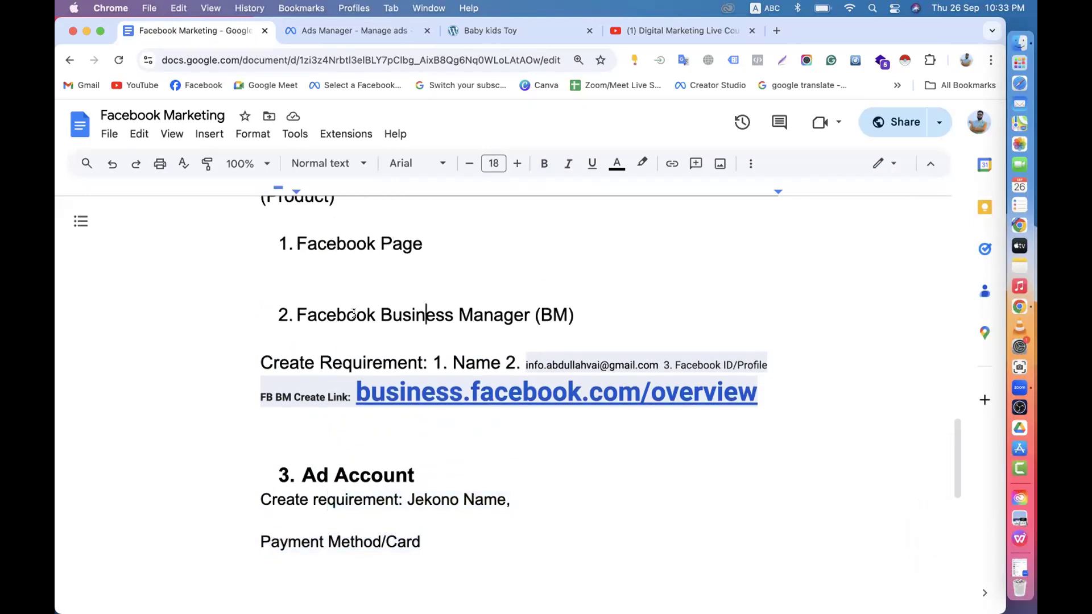
pyautogui.scroll(-2, 353, 314)
pyautogui.click(334, 385)
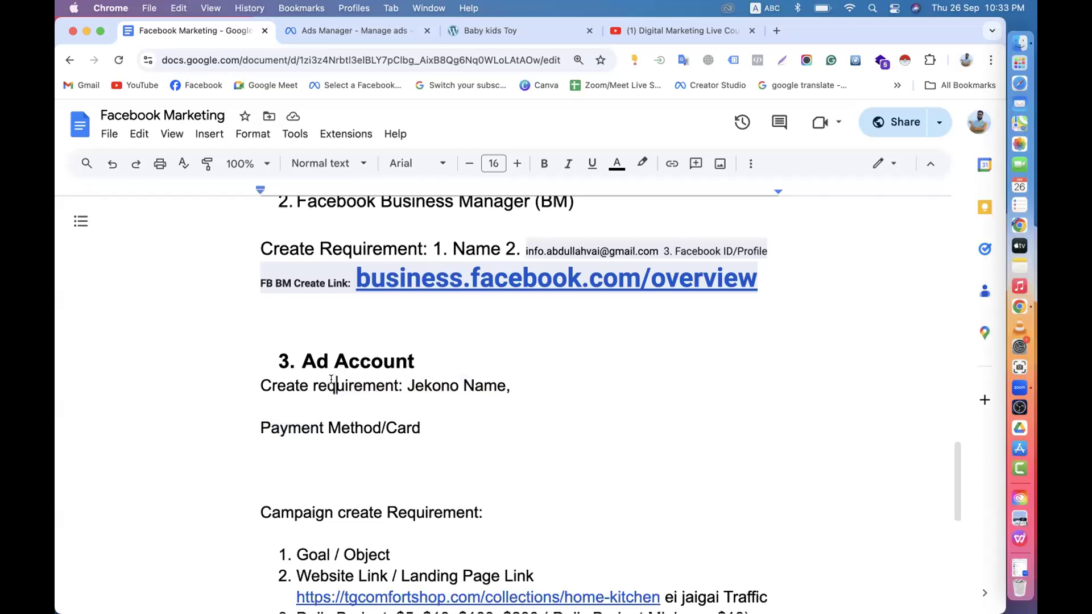
pyautogui.scroll(5, 341, 370)
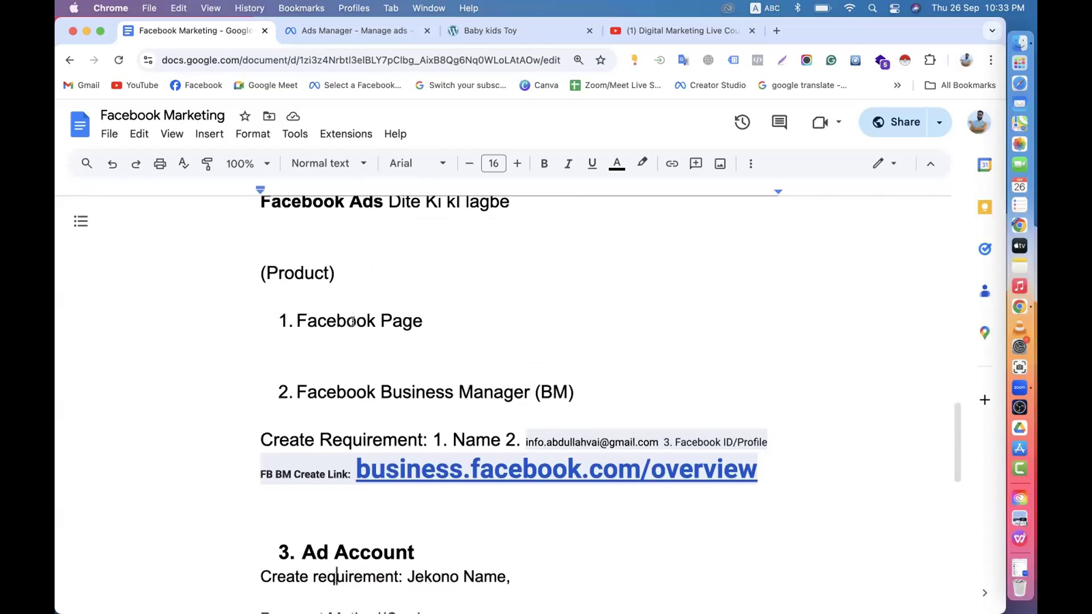
# - Return to Ads Manager and choose Traffic as the new campaign's objective
pyautogui.click(359, 32)
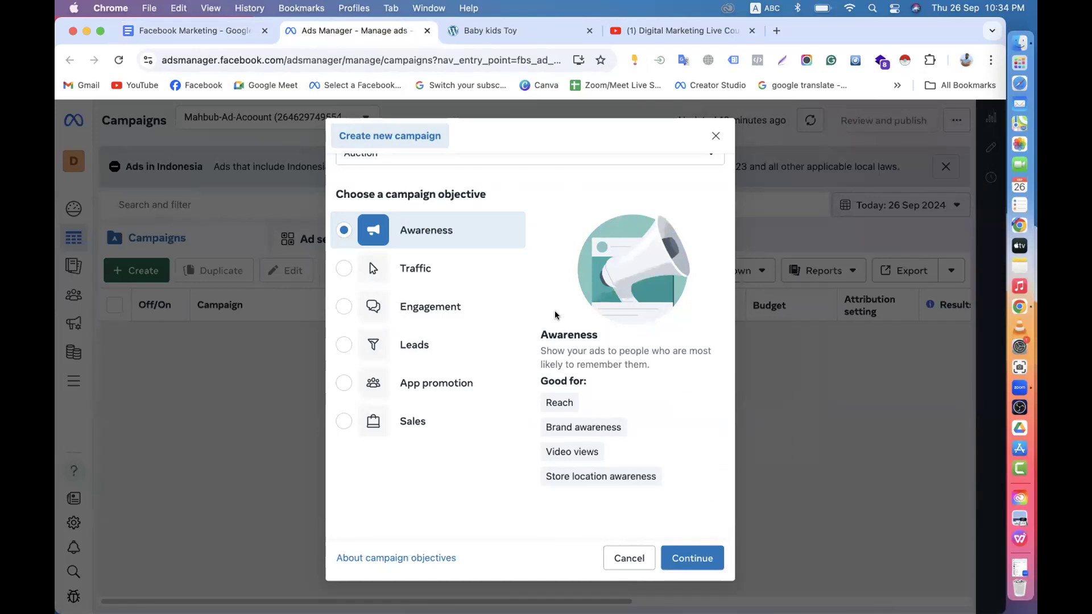
pyautogui.click(395, 270)
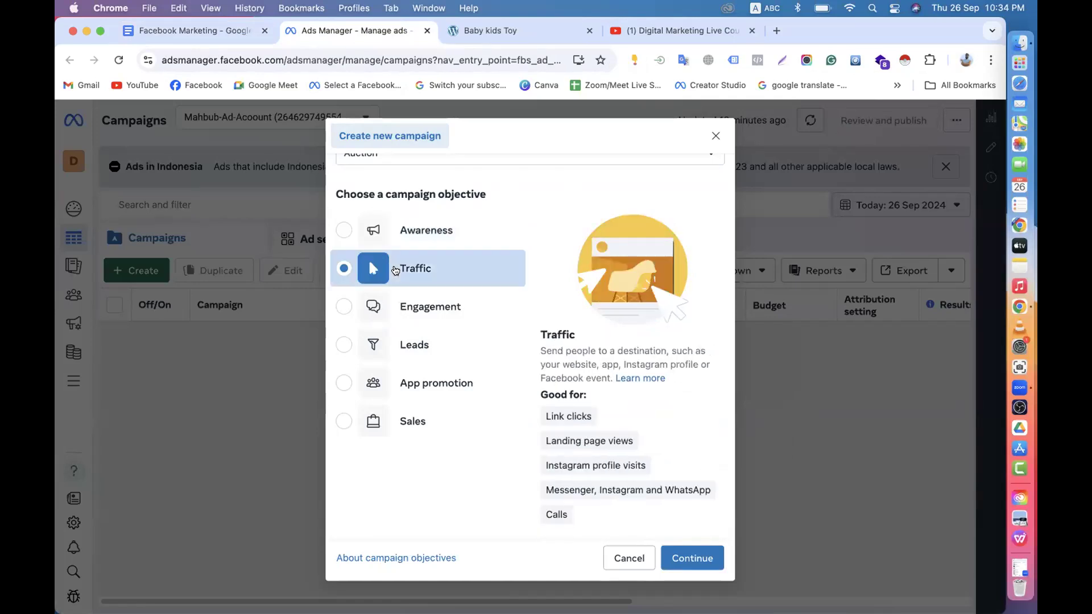
# - Examine the Baby kids Toy website, its address and the YouTube channel as traffic destinations, and review what the Traffic objective is good for
pyautogui.click(495, 30)
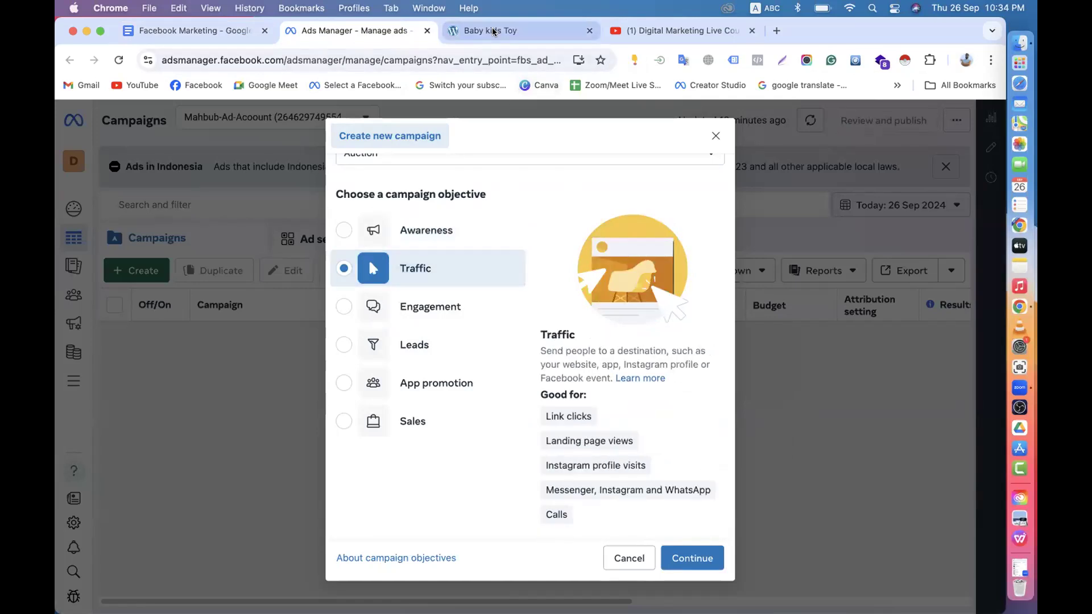
pyautogui.click(275, 313)
pyautogui.scroll(-20, 275, 313)
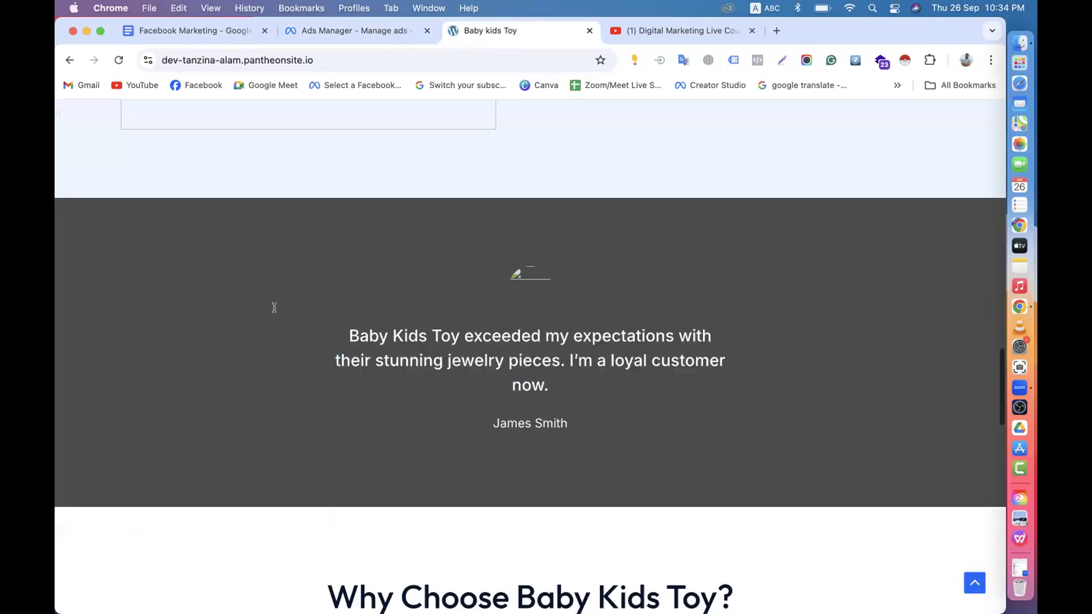
pyautogui.scroll(15, 275, 312)
pyautogui.scroll(10, 275, 313)
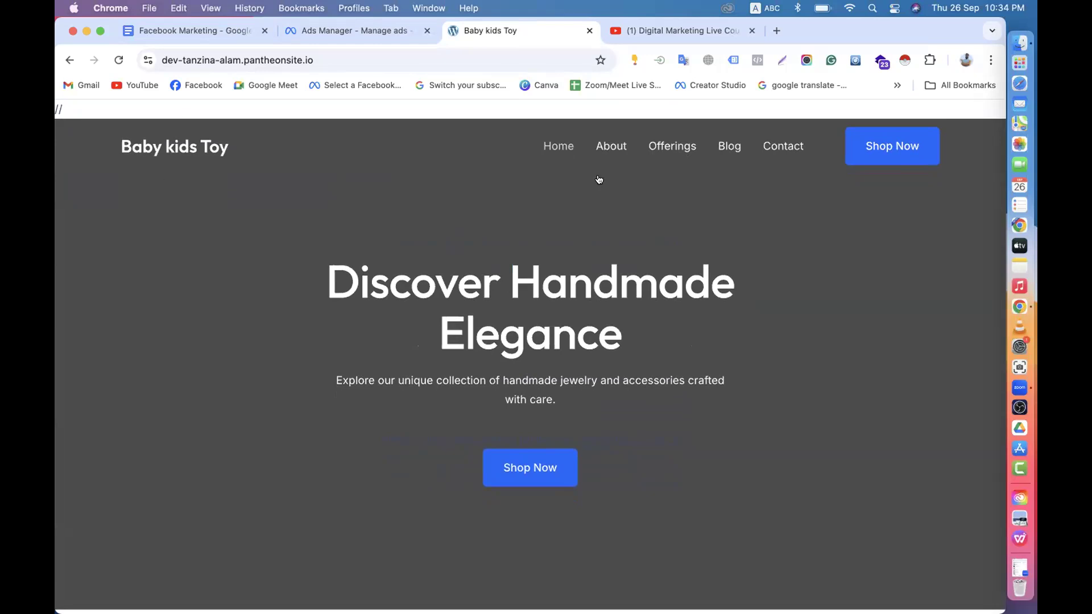
pyautogui.click(322, 58)
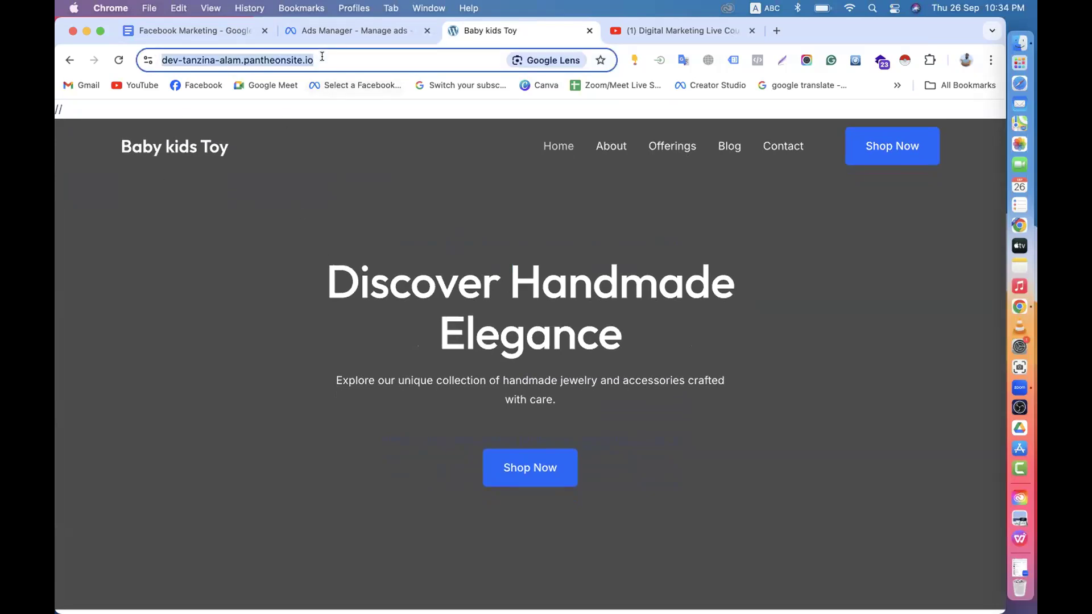
pyautogui.click(673, 28)
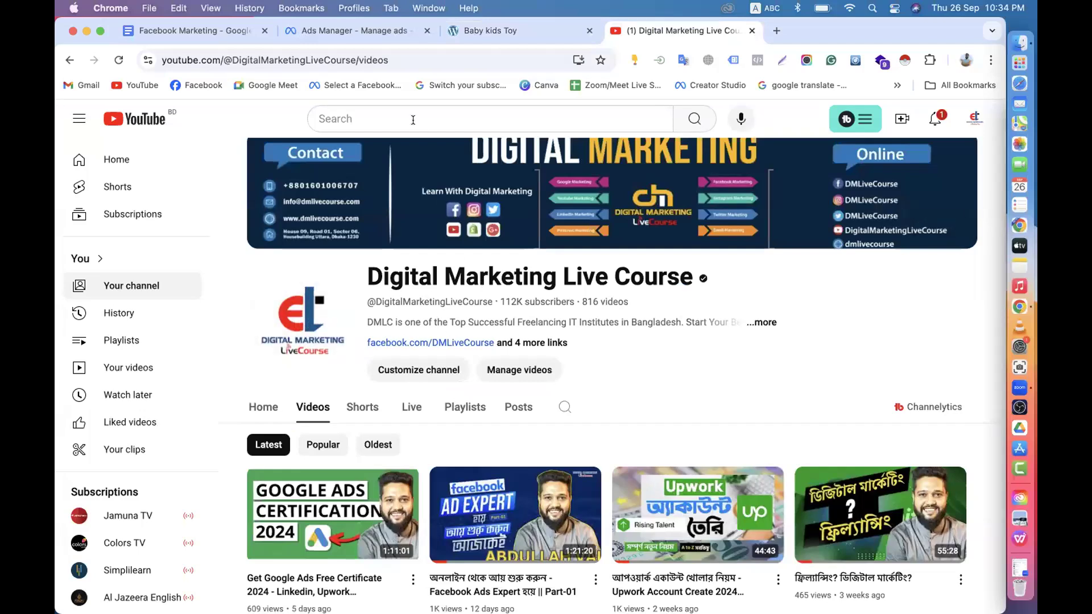
pyautogui.click(477, 31)
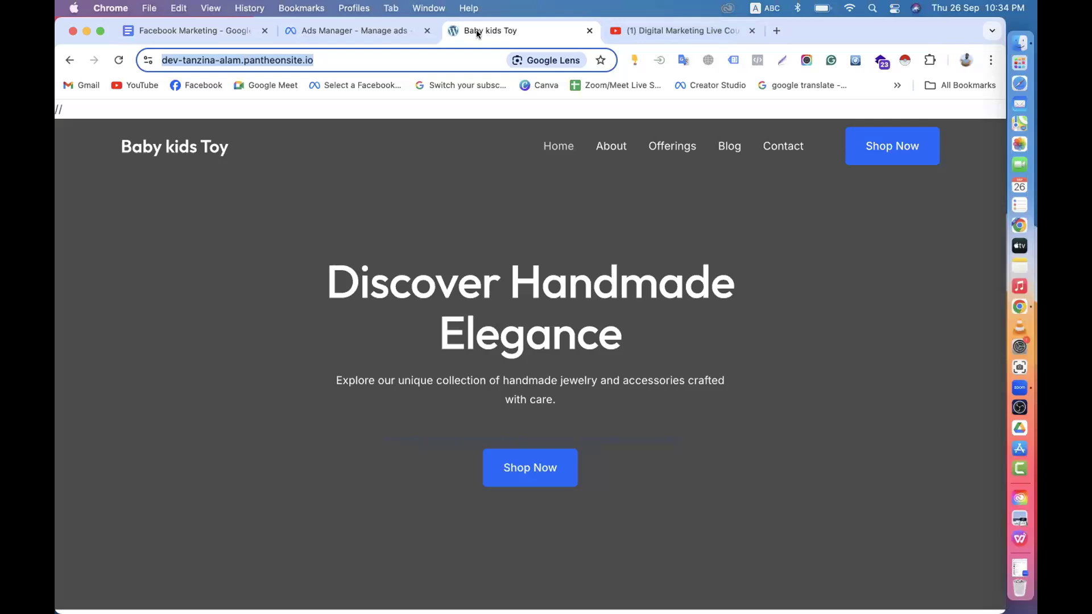
pyautogui.click(343, 30)
pyautogui.scroll(-1, 555, 408)
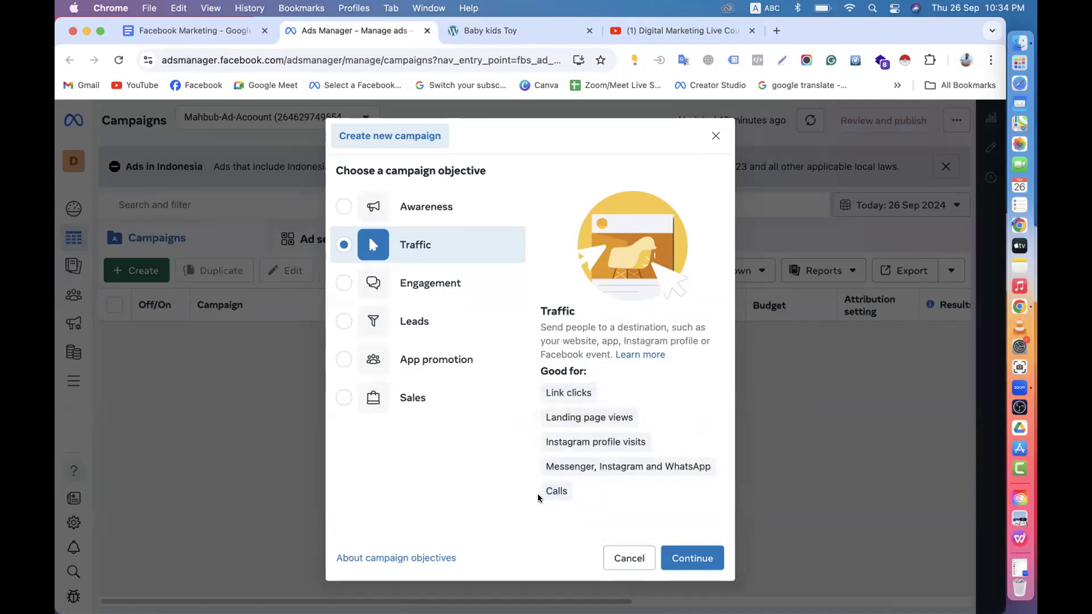
pyautogui.moveTo(551, 488)
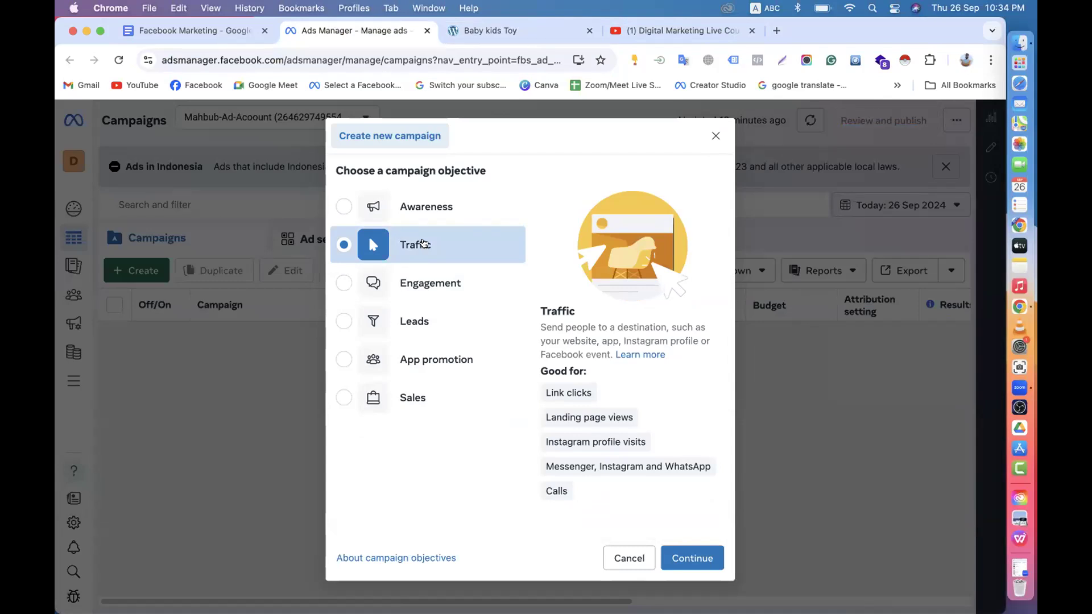
# - Examine the Baby kids Toy homepage, especially its Discover Handmade Elegance heading, and compare it with the Traffic objective in Ads Manager
pyautogui.click(478, 33)
pyautogui.scroll(-10, 357, 356)
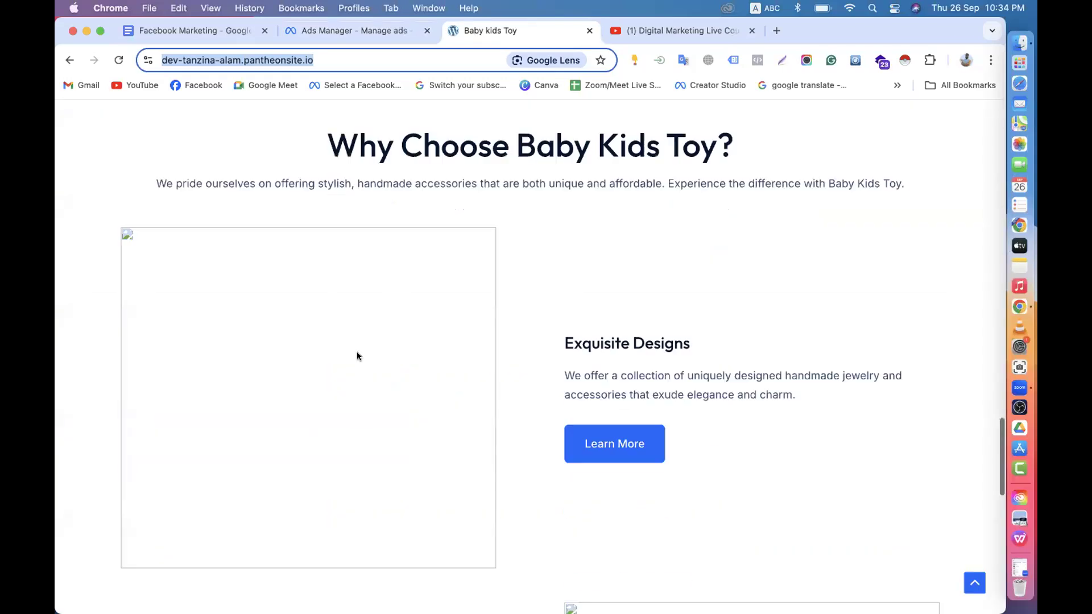
pyautogui.scroll(10, 357, 356)
pyautogui.moveTo(333, 267); pyautogui.dragTo(694, 340)
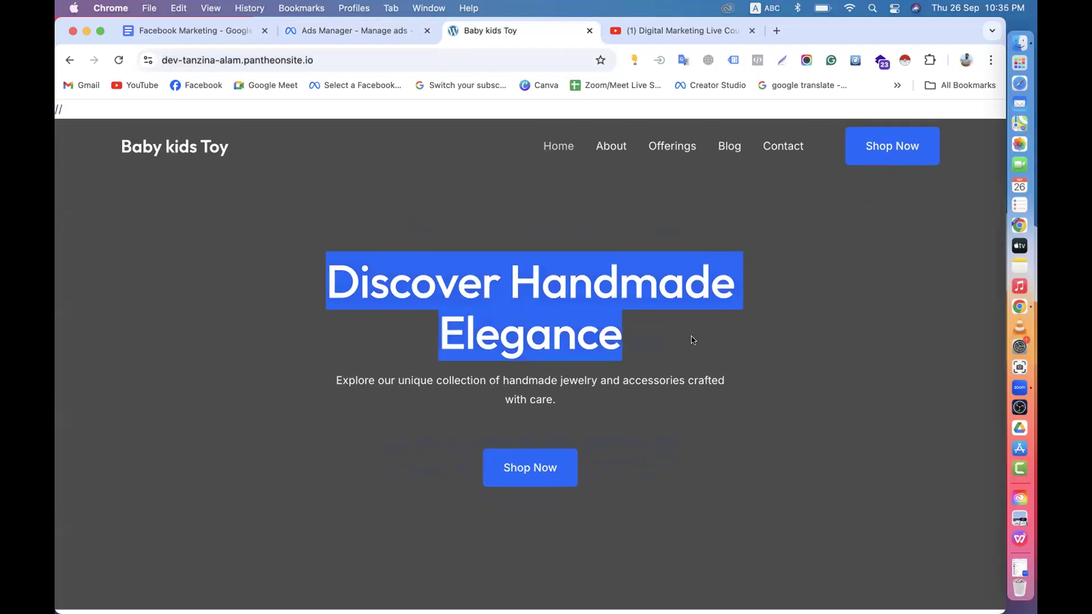
pyautogui.click(357, 33)
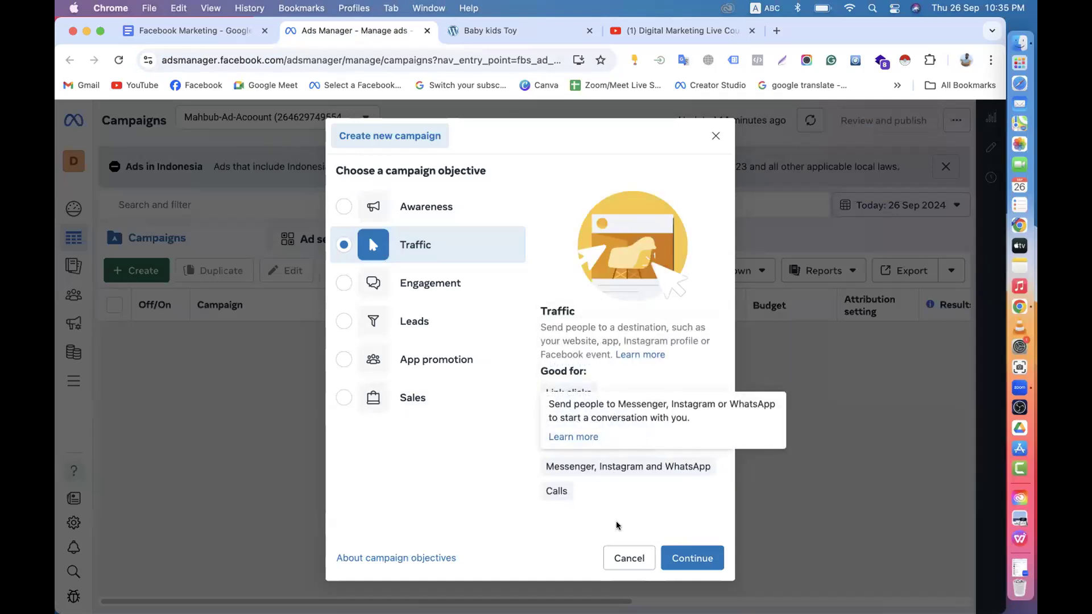
pyautogui.click(466, 33)
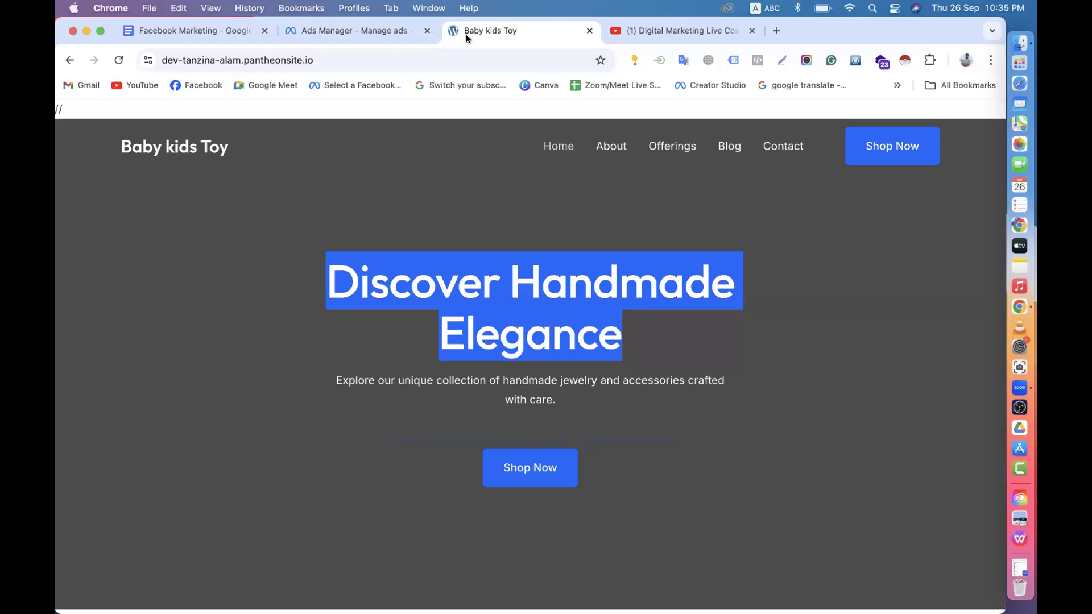
pyautogui.click(379, 307)
pyautogui.moveTo(331, 273); pyautogui.dragTo(757, 372)
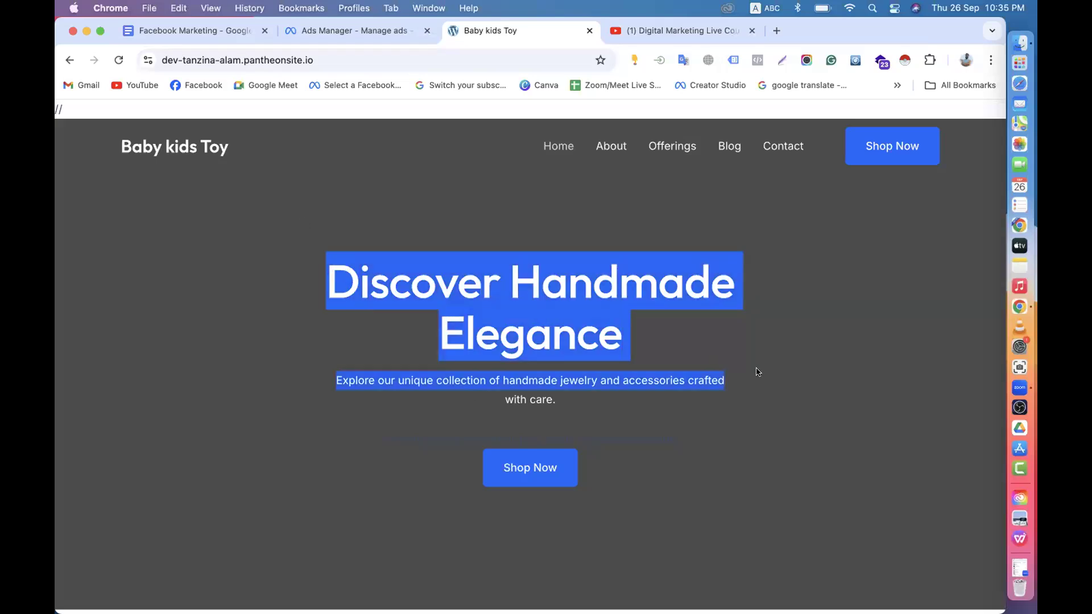
pyautogui.click(758, 373)
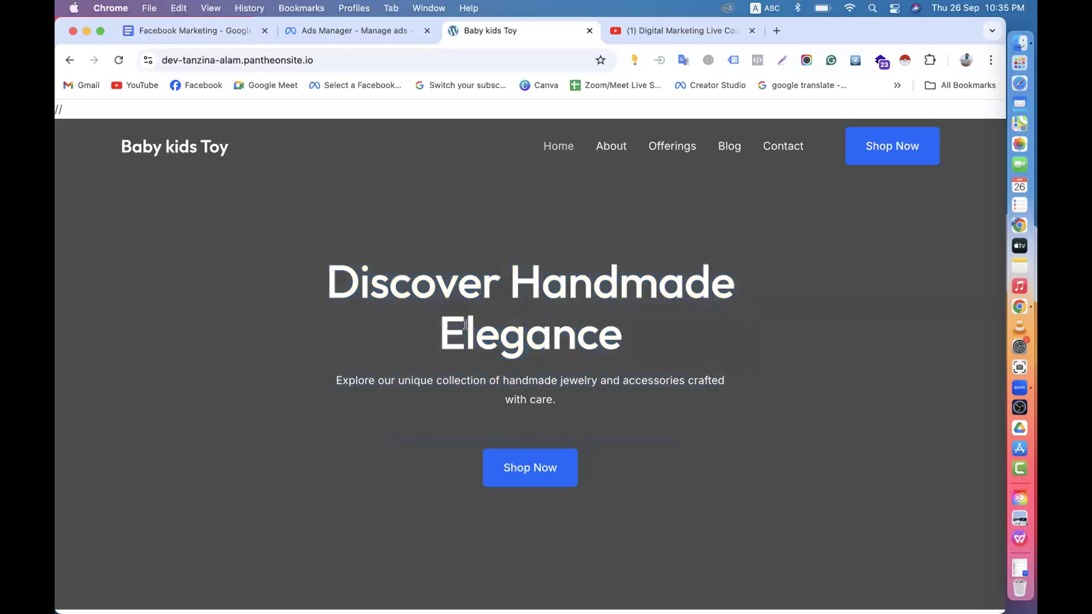
pyautogui.click(364, 23)
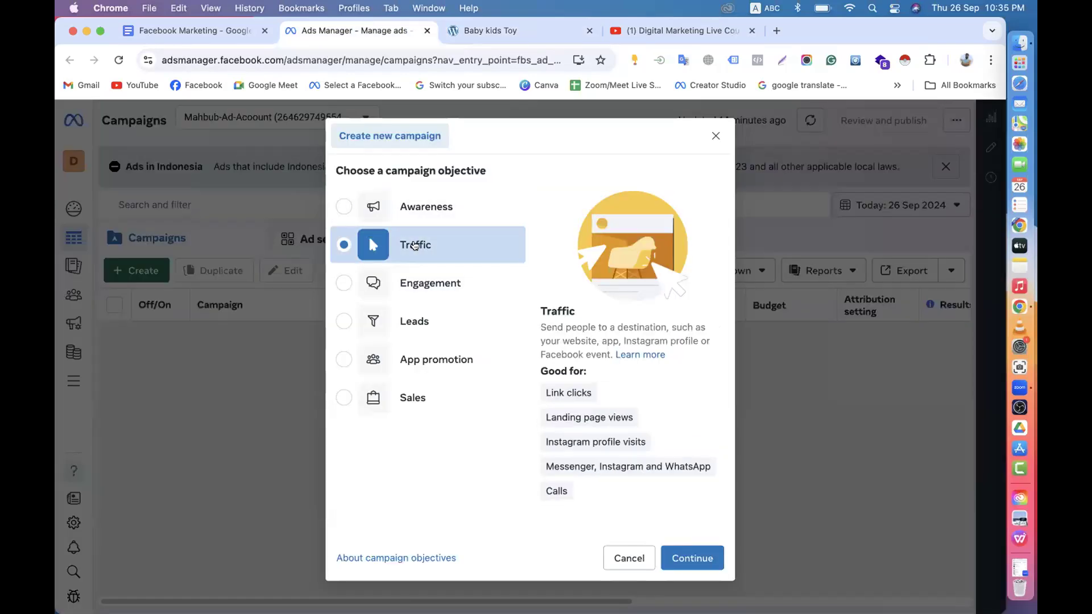
# - Select the Engagement objective and look through the videos on the Digital Marketing Live Course YouTube channel
pyautogui.click(359, 292)
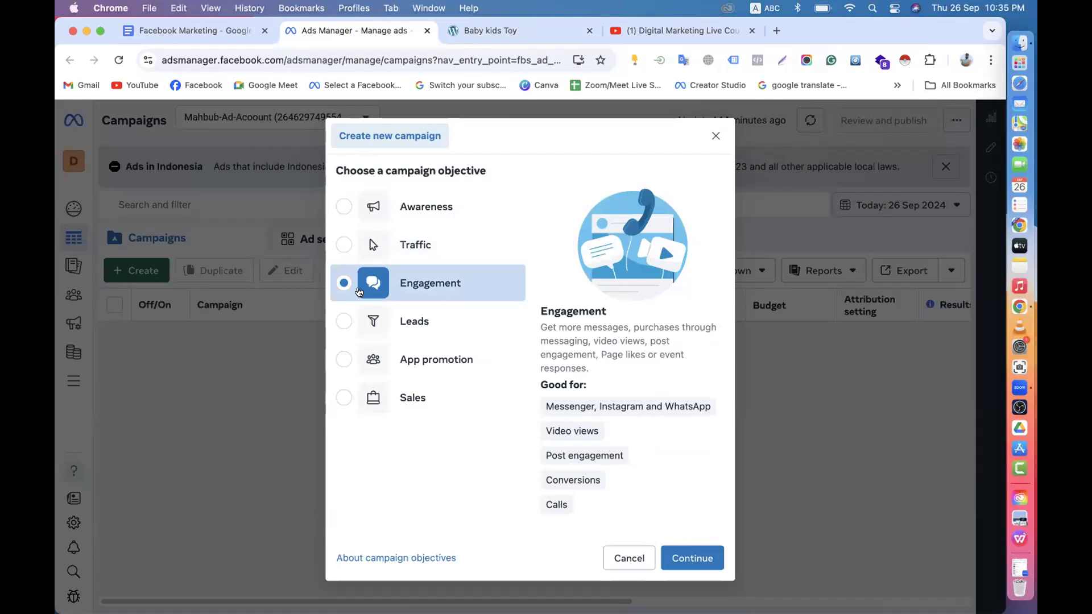
pyautogui.click(681, 32)
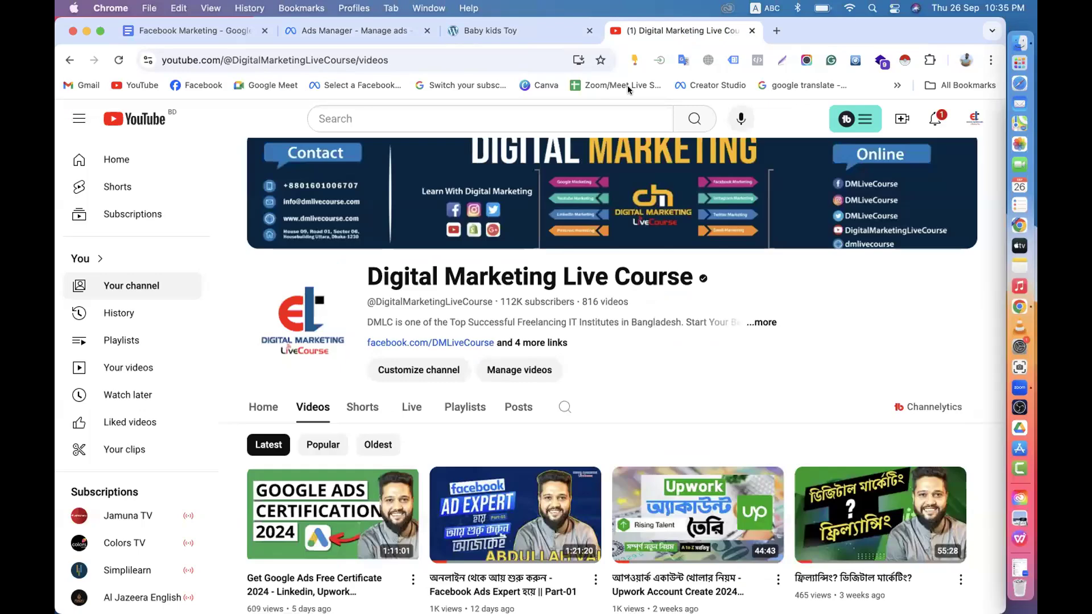
pyautogui.scroll(-3, 683, 385)
pyautogui.scroll(2, 683, 383)
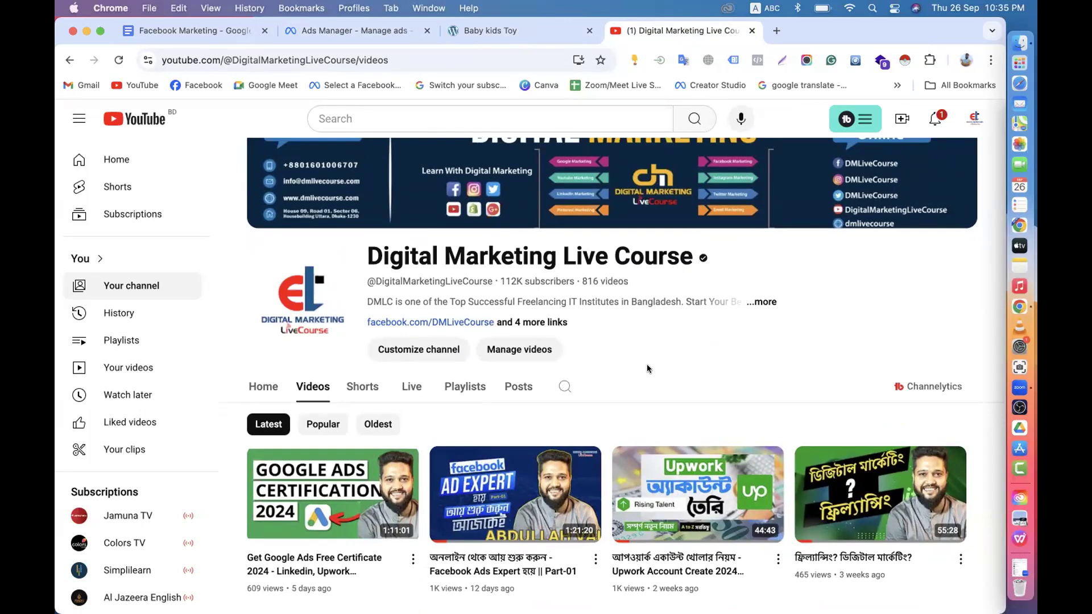
pyautogui.scroll(-3, 647, 364)
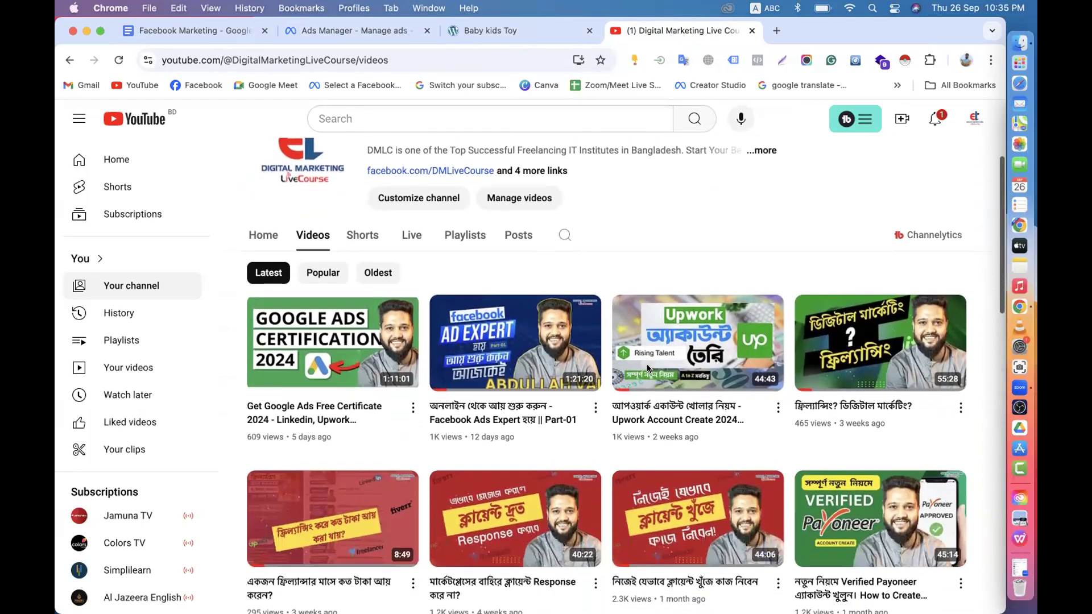
pyautogui.scroll(4, 646, 364)
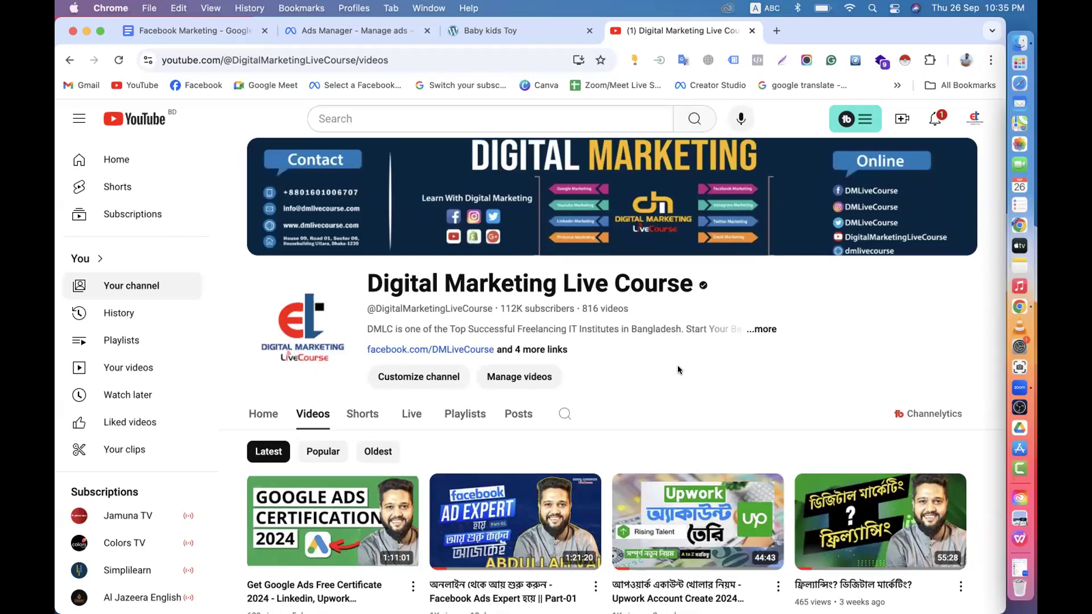
pyautogui.scroll(-5, 677, 367)
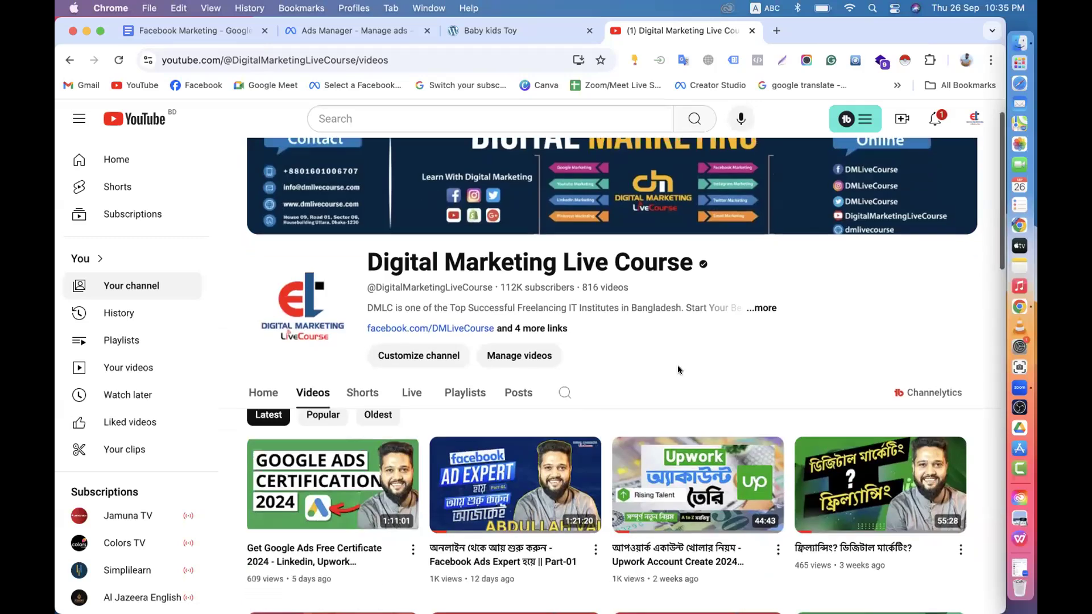
pyautogui.scroll(5, 677, 367)
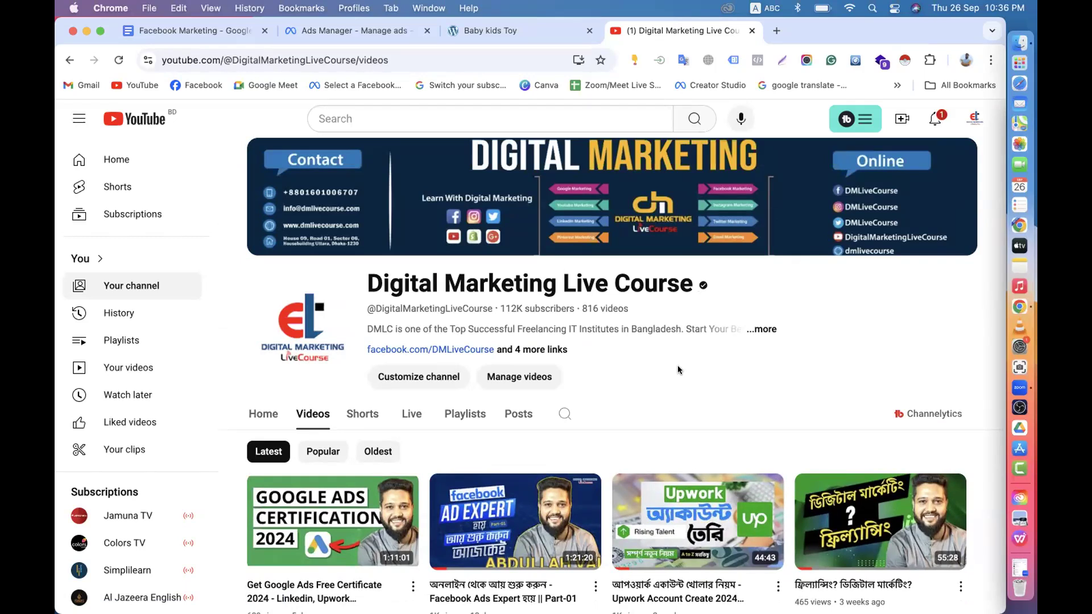
pyautogui.scroll(-3, 678, 370)
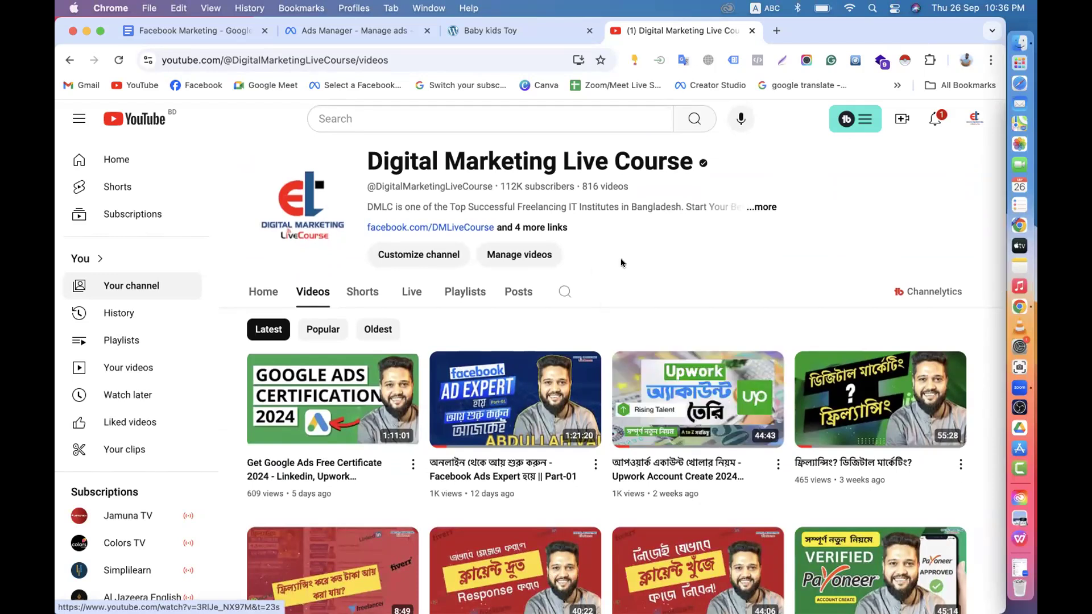
pyautogui.scroll(5, 621, 263)
# - Search Google for hg in a new tab, look through the results and return to Ads Manager
pyautogui.click(776, 30)
pyautogui.write('hg')
pyautogui.press('Return')
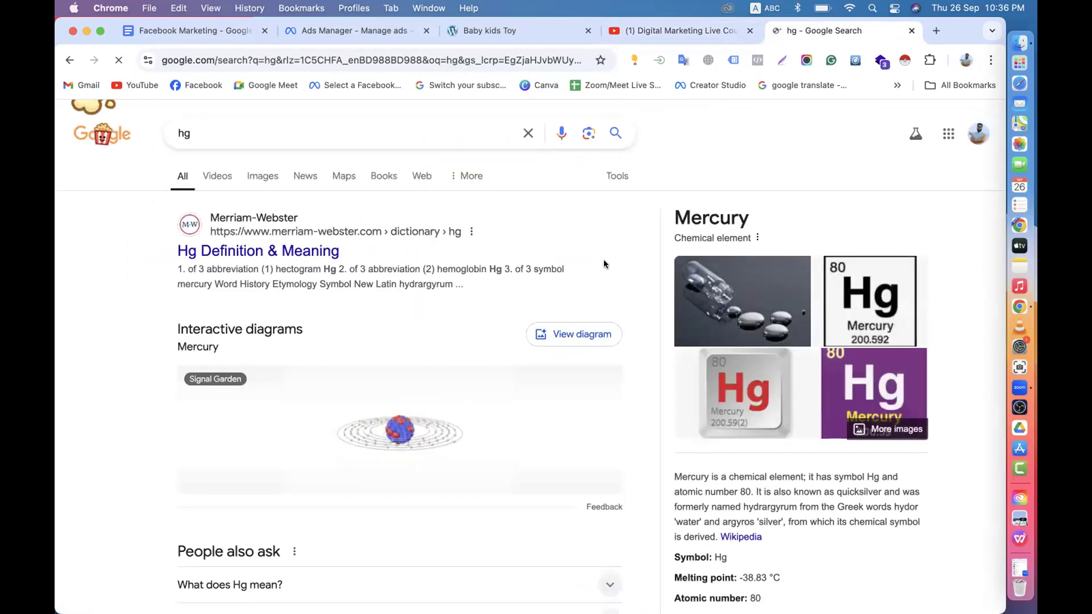
pyautogui.scroll(-10, 603, 262)
pyautogui.scroll(-10, 603, 267)
pyautogui.scroll(20, 603, 267)
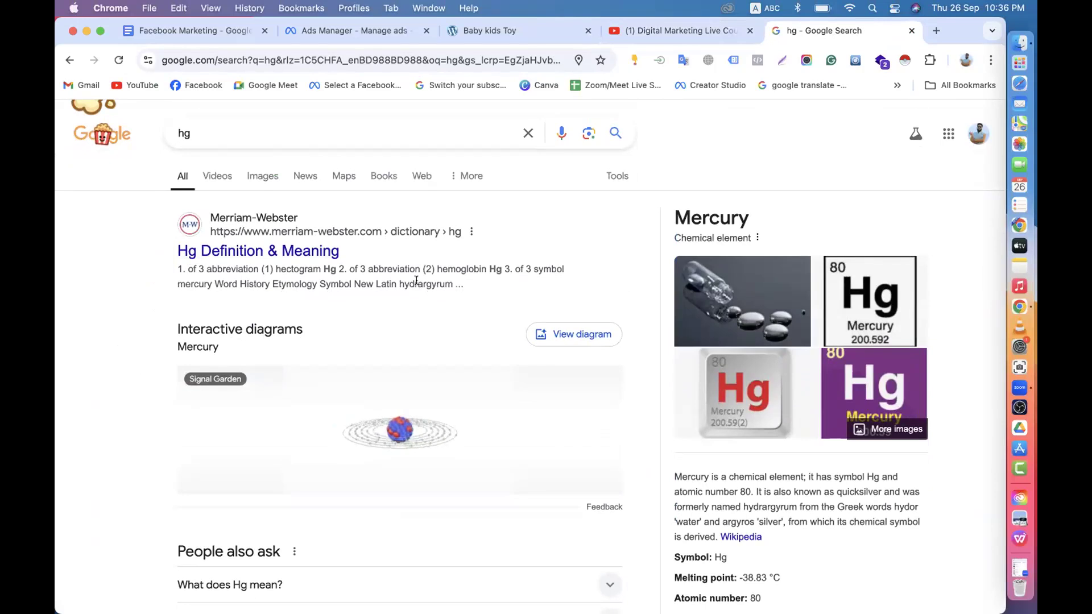
pyautogui.click(347, 29)
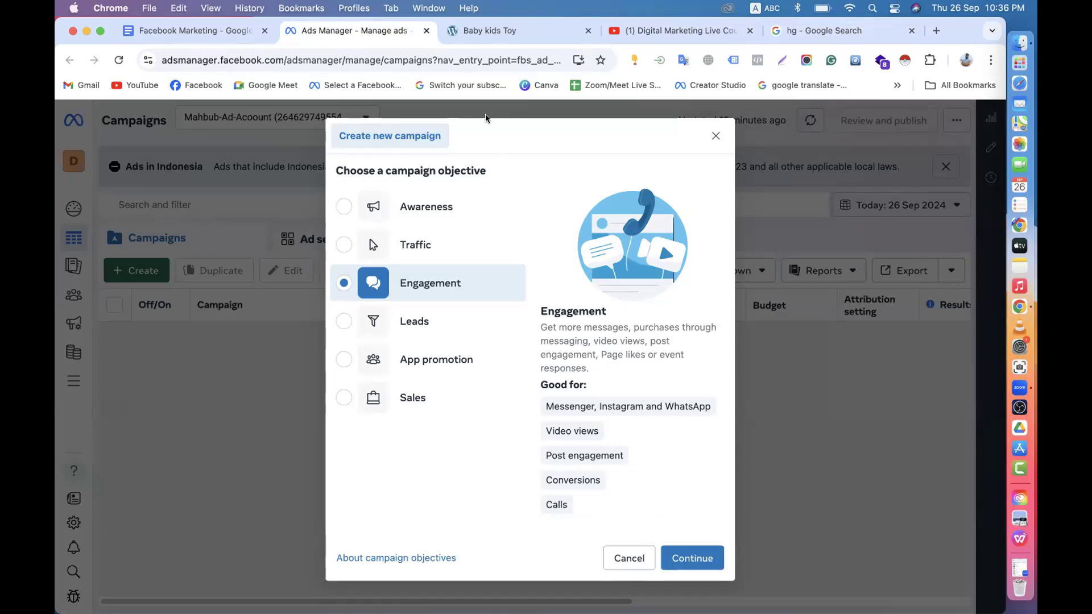
# - Examine both lines of the Discover Handmade Elegance heading on the Baby kids Toy homepage
pyautogui.click(493, 33)
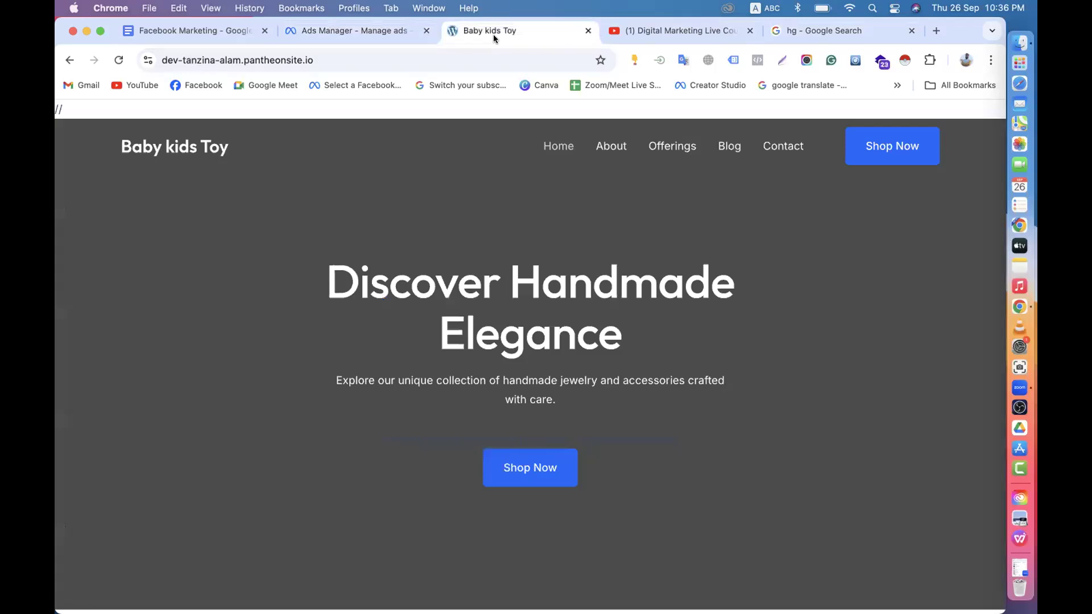
pyautogui.moveTo(319, 285); pyautogui.dragTo(619, 333)
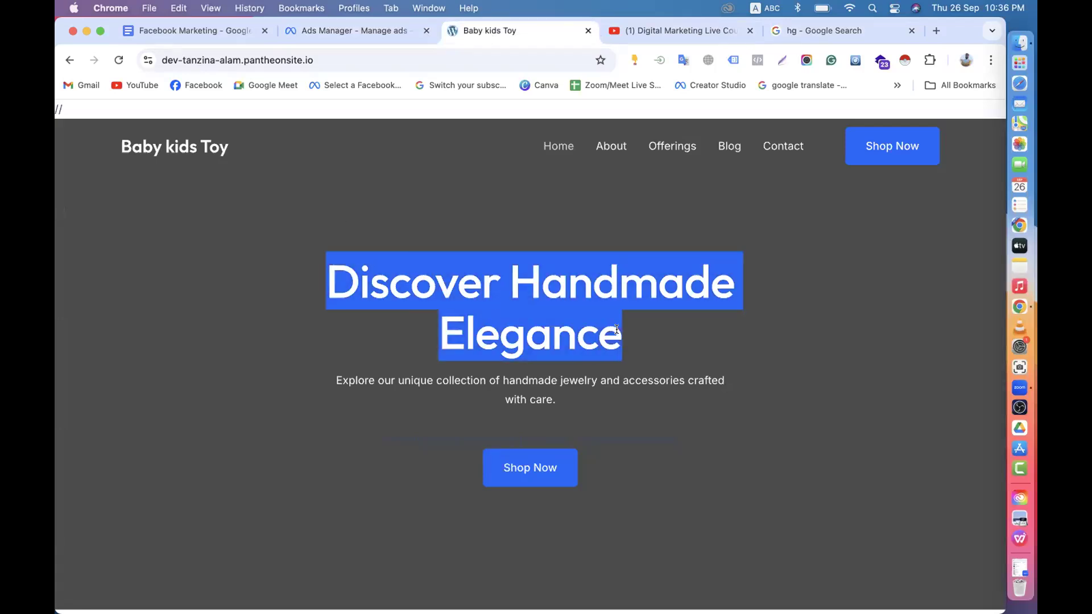
pyautogui.click(414, 280)
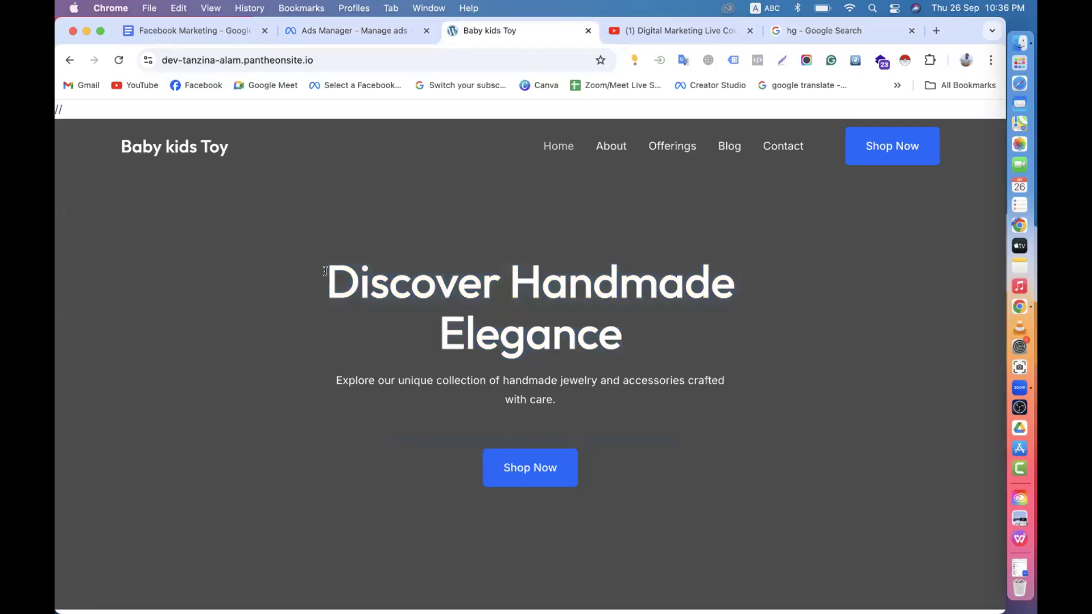
pyautogui.moveTo(326, 272); pyautogui.dragTo(610, 345)
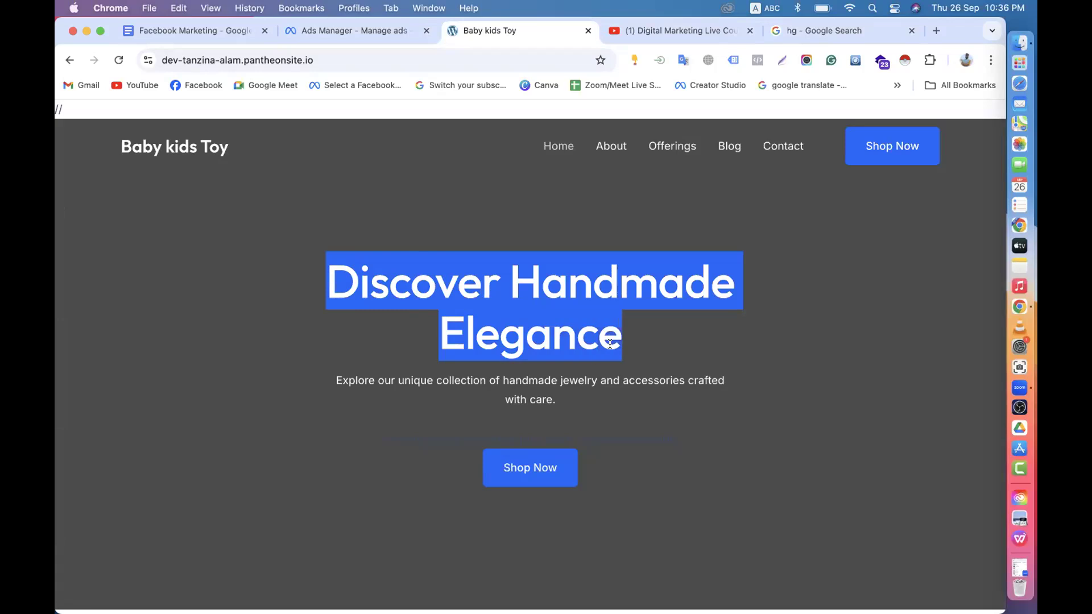
pyautogui.click(539, 349)
pyautogui.moveTo(360, 282); pyautogui.dragTo(736, 282)
pyautogui.click(584, 288)
pyautogui.moveTo(439, 327); pyautogui.dragTo(656, 329)
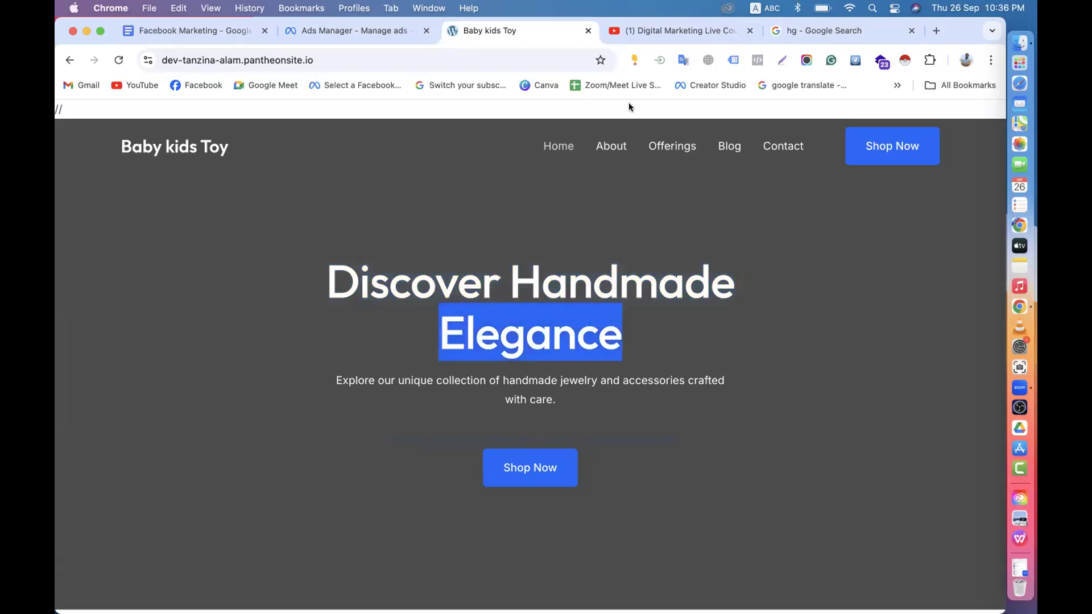
# - Revisit the YouTube channel and the hg search results as example destinations, and return to Ads Manager
pyautogui.click(668, 34)
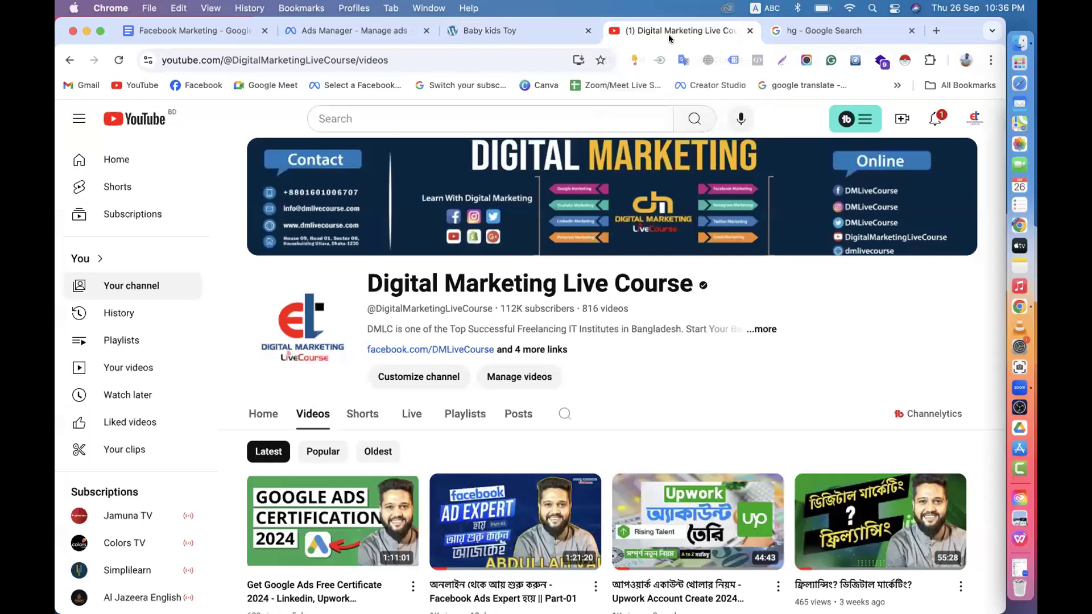
pyautogui.click(786, 35)
pyautogui.scroll(-10, 518, 332)
pyautogui.scroll(-3, 517, 327)
pyautogui.scroll(15, 517, 328)
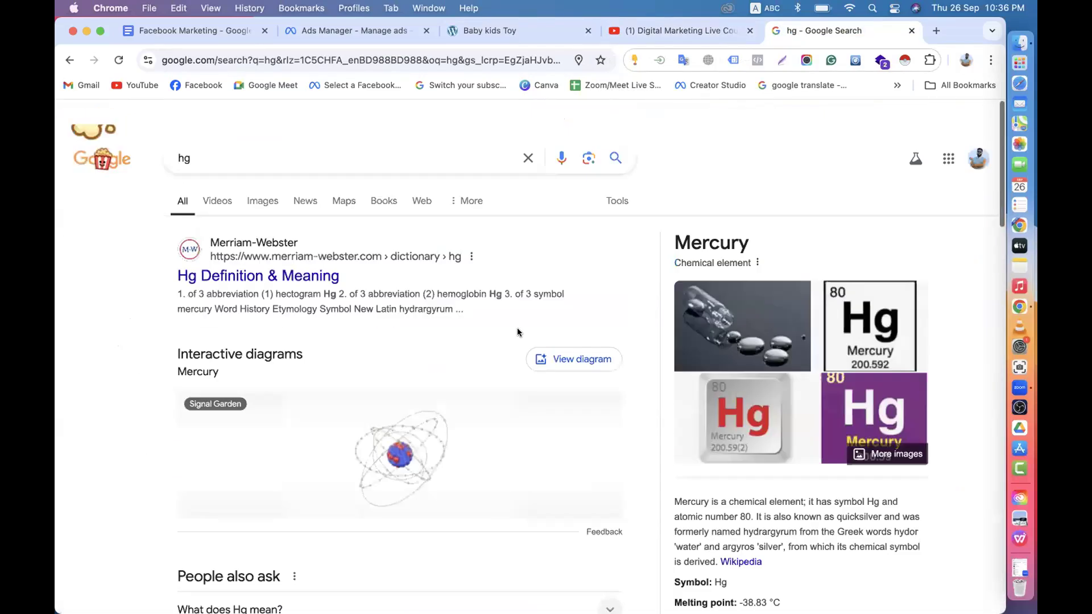
pyautogui.scroll(-1, 517, 328)
pyautogui.click(348, 31)
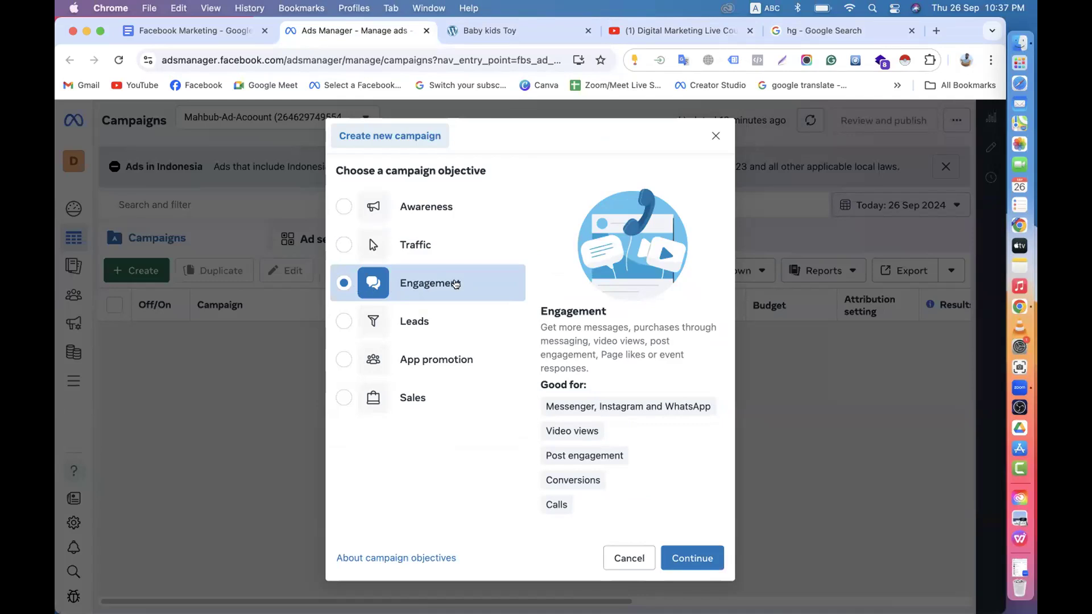
# - Compare what the Traffic, Awareness and Engagement campaign objectives are good for, and examine the Engagement objective's description
pyautogui.click(390, 244)
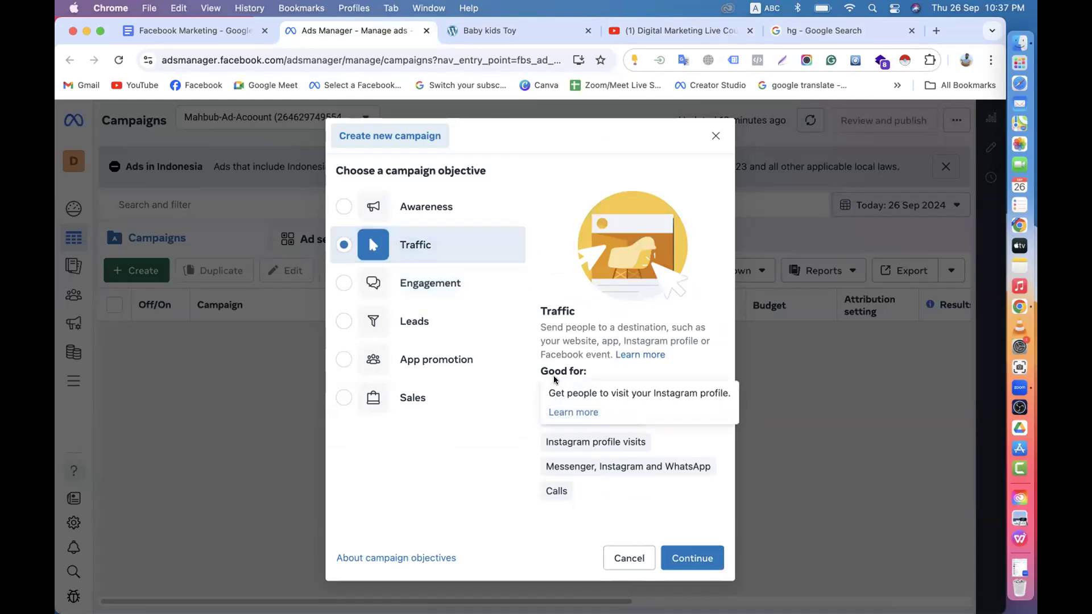
pyautogui.click(366, 208)
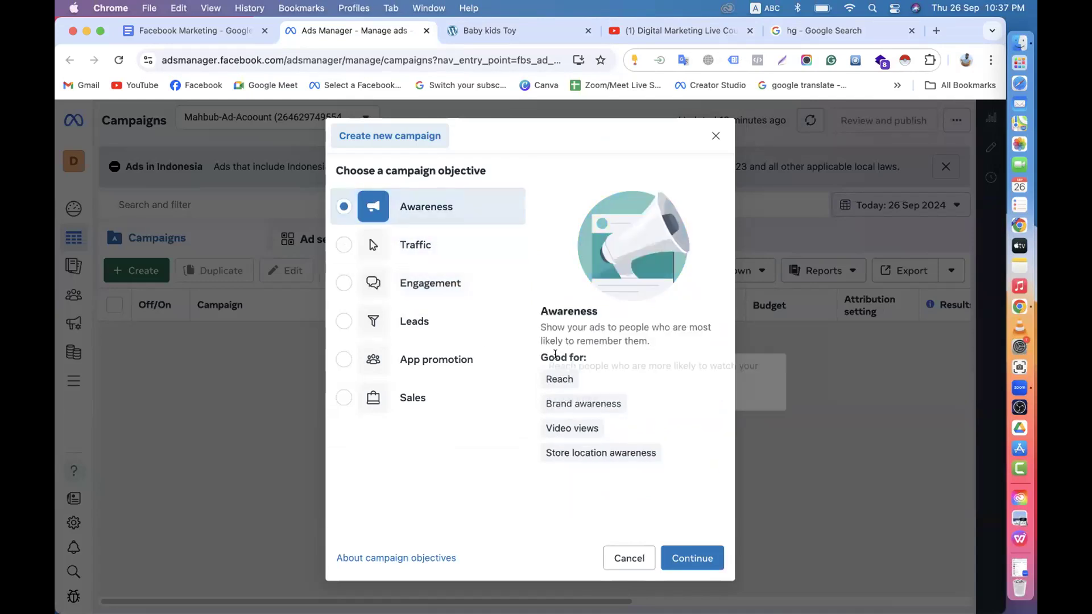
pyautogui.click(414, 285)
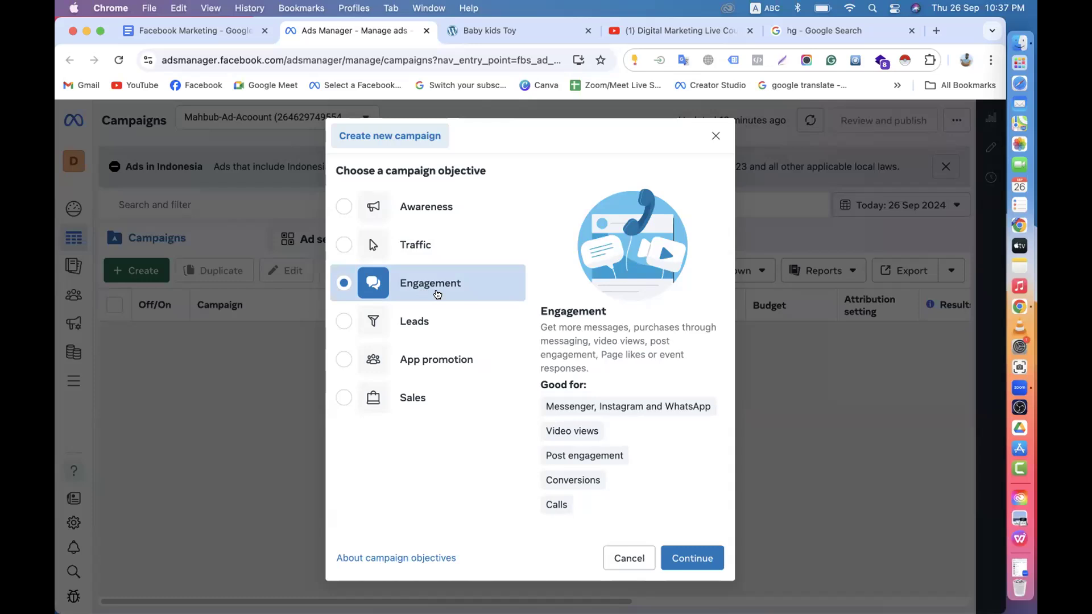
pyautogui.moveTo(398, 284); pyautogui.dragTo(464, 284)
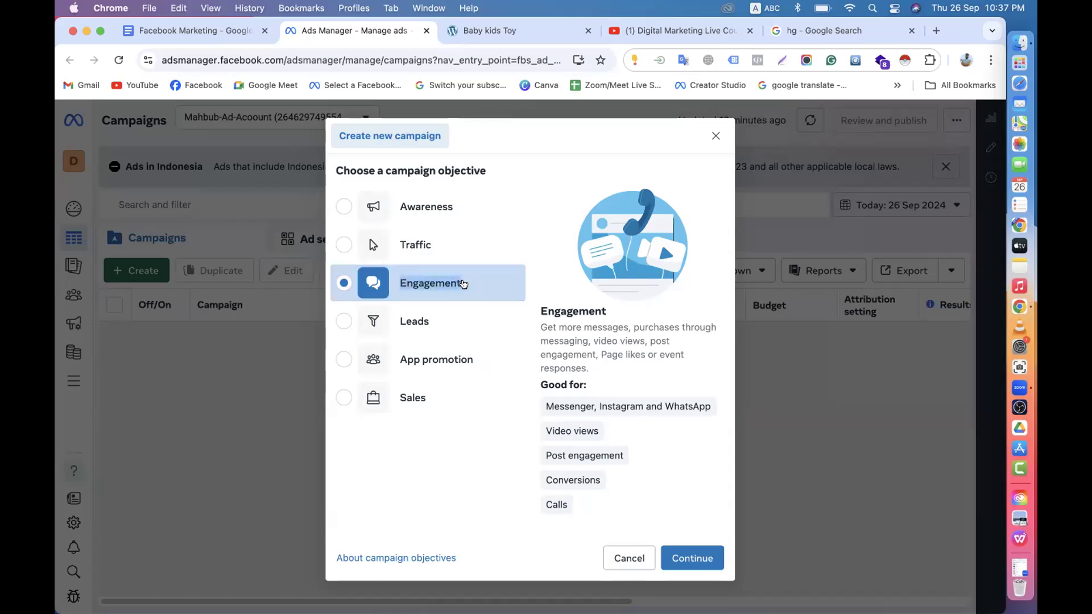
pyautogui.click(427, 289)
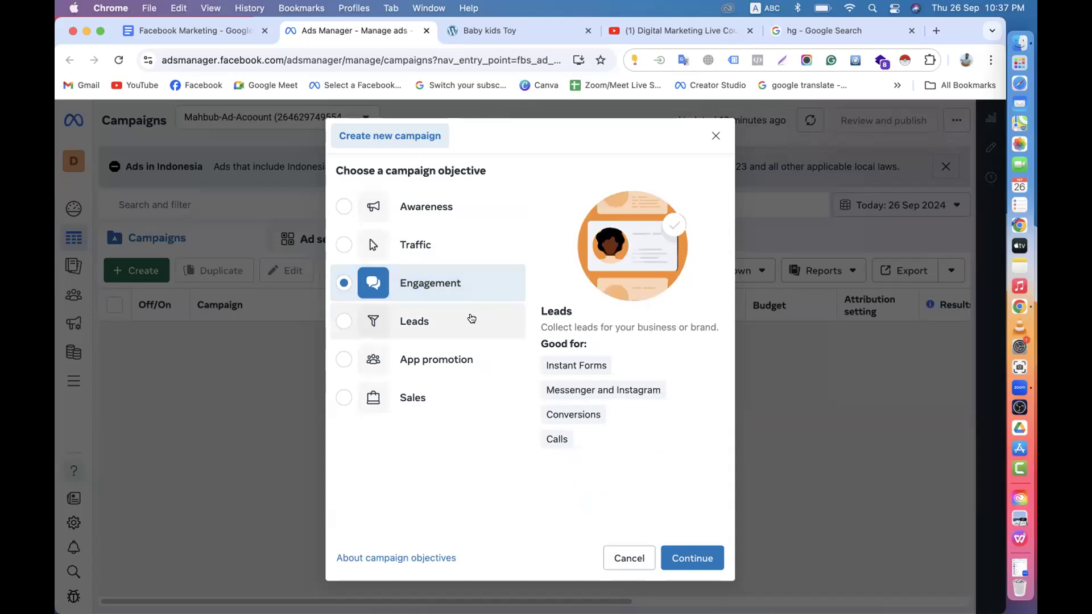
pyautogui.moveTo(397, 282); pyautogui.dragTo(468, 283)
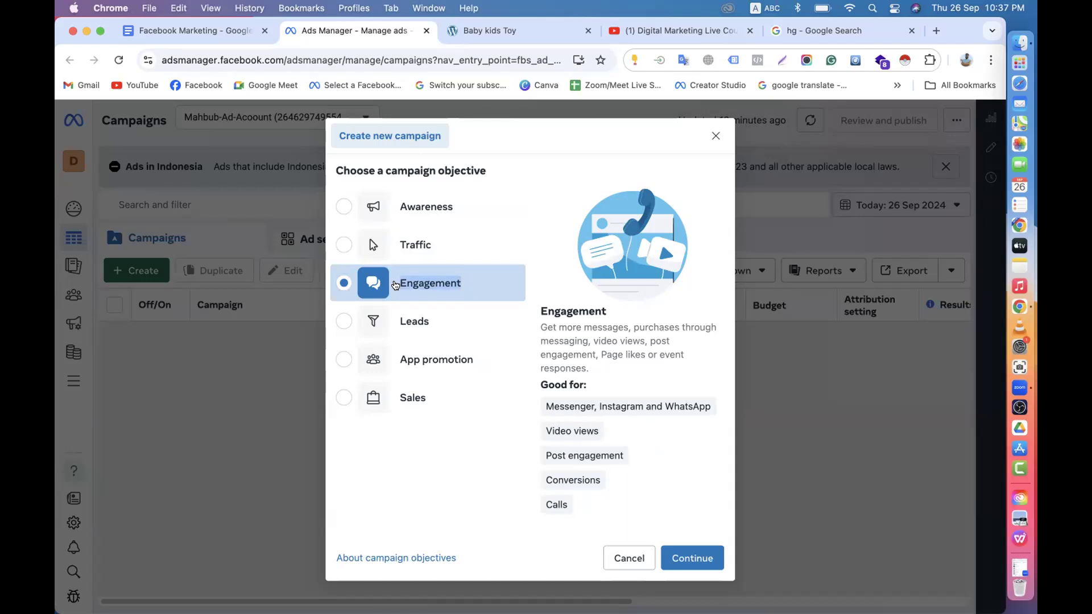
# - Check the Traffic objective once more and choose Engagement as the new campaign's objective
pyautogui.click(348, 243)
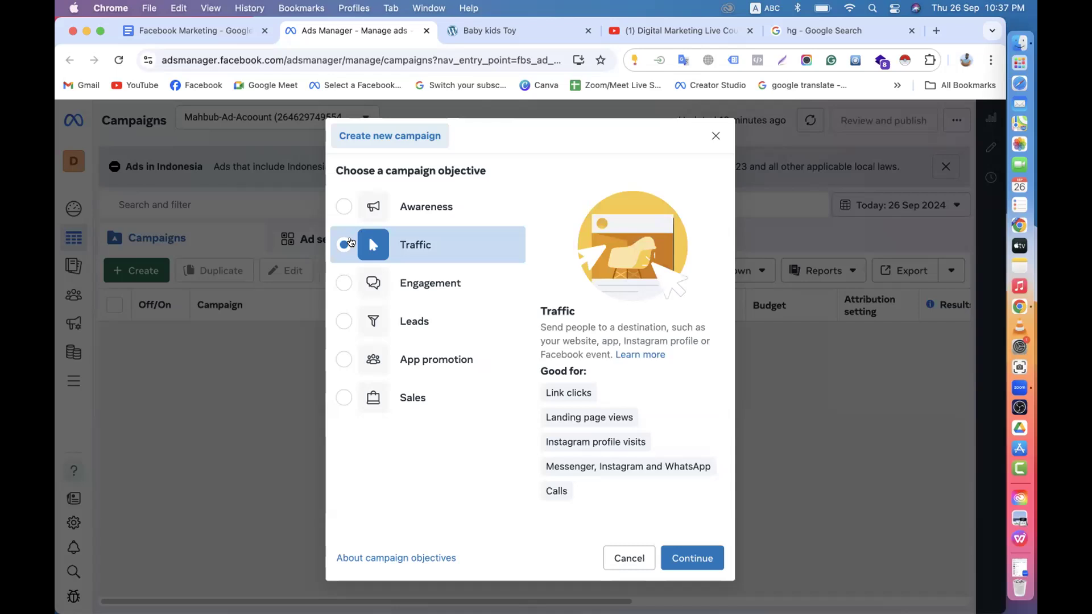
pyautogui.click(346, 280)
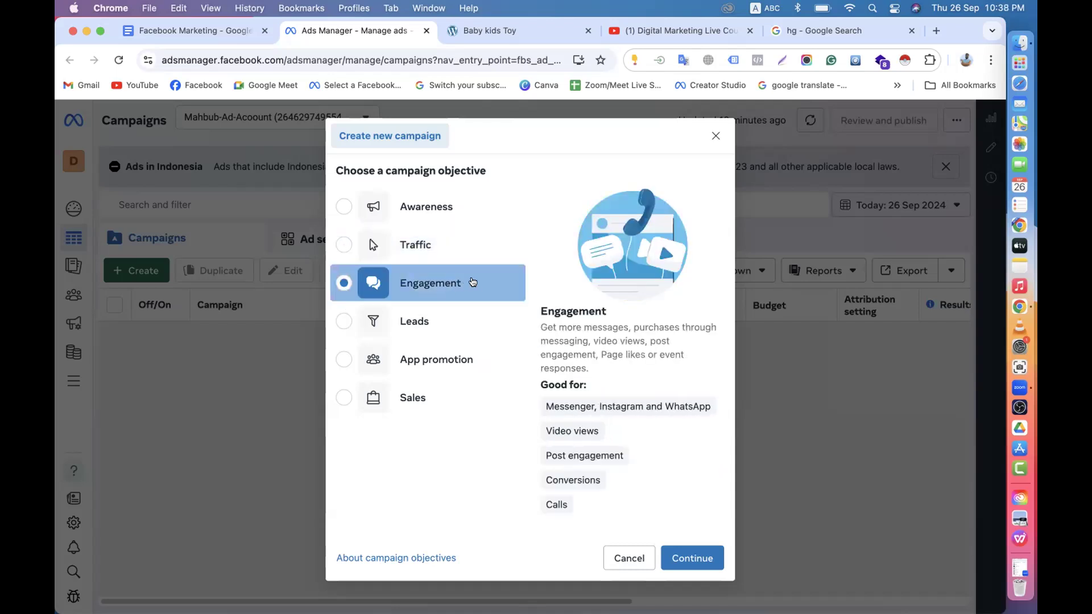
pyautogui.doubleClick(404, 285)
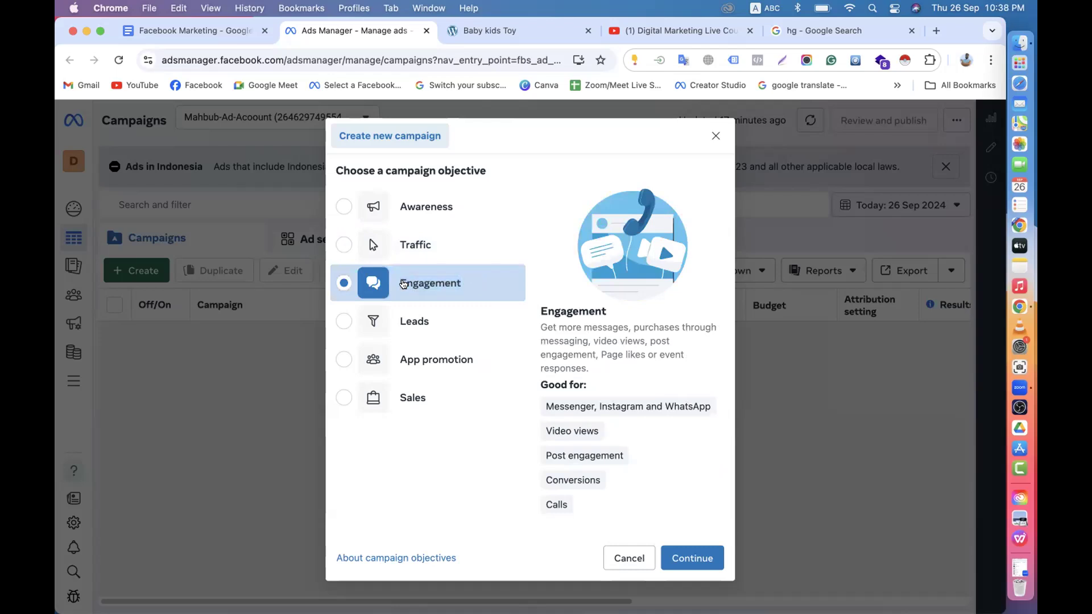
# - Examine the Engagement campaign objective's name and what it is good for
pyautogui.moveTo(399, 284); pyautogui.dragTo(466, 284)
pyautogui.click(405, 287)
pyautogui.doubleClick(473, 286)
pyautogui.click(401, 282)
pyautogui.click(419, 285)
pyautogui.doubleClick(469, 287)
pyautogui.click(425, 282)
pyautogui.moveTo(398, 284); pyautogui.dragTo(464, 285)
# - Compare the Traffic, Awareness and Engagement objectives' descriptions, ending on Traffic
pyautogui.click(414, 246)
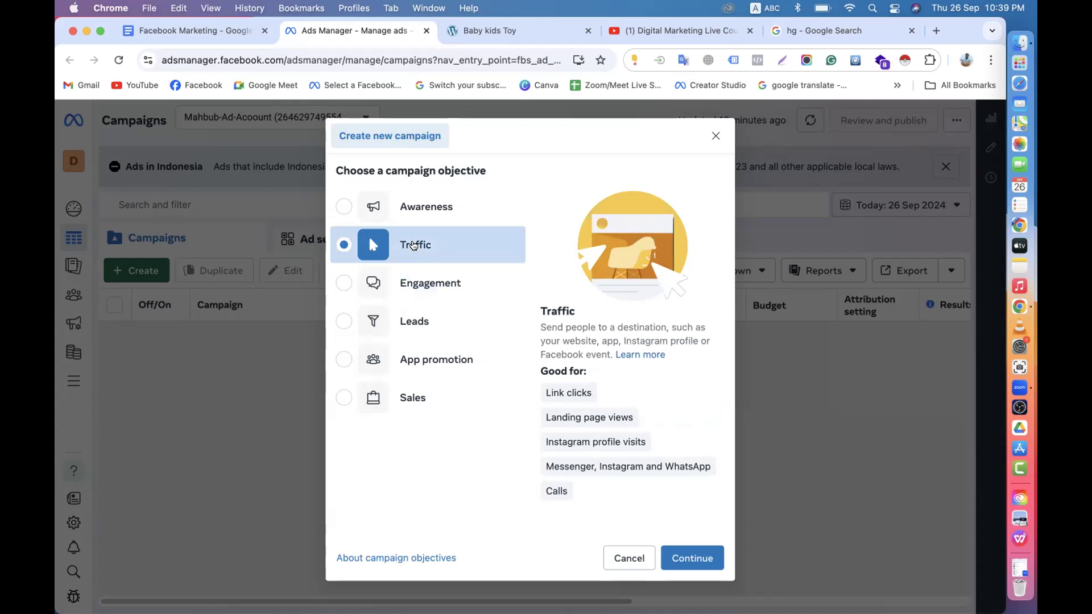
pyautogui.click(392, 211)
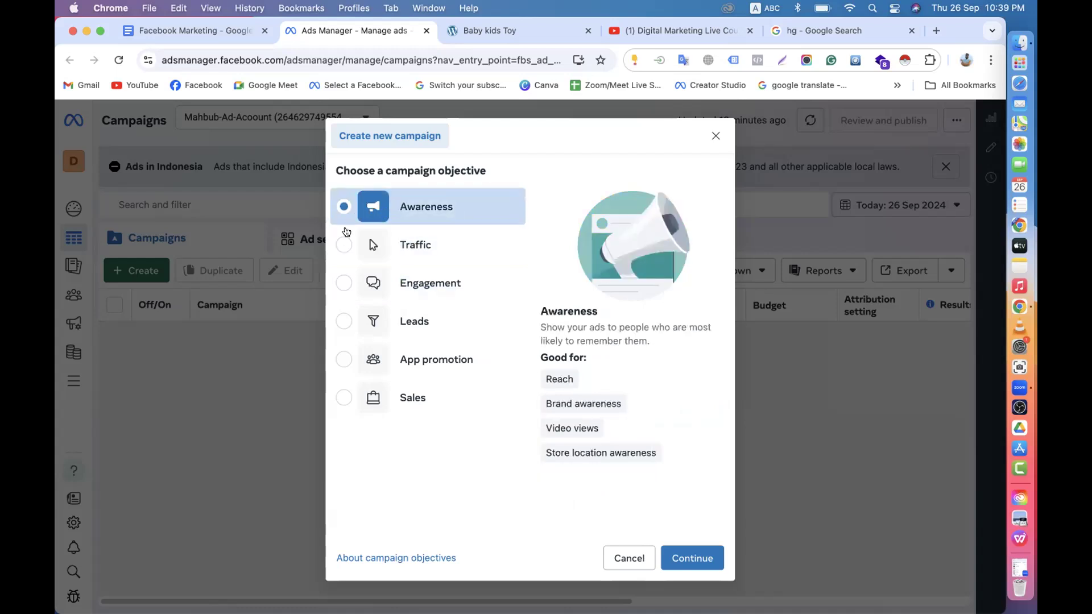
pyautogui.click(343, 245)
pyautogui.click(343, 284)
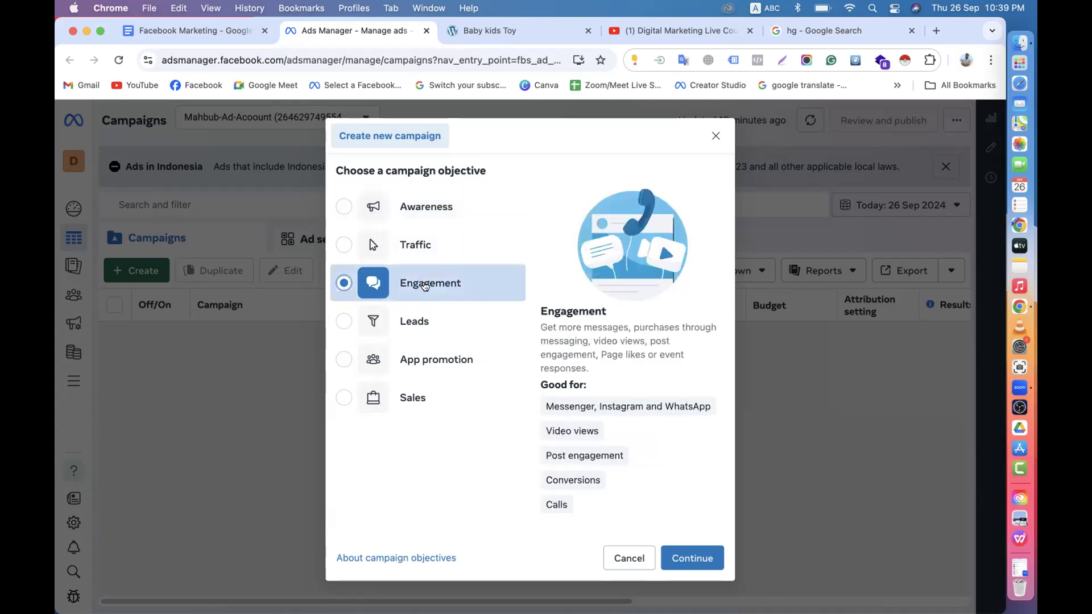
pyautogui.click(392, 251)
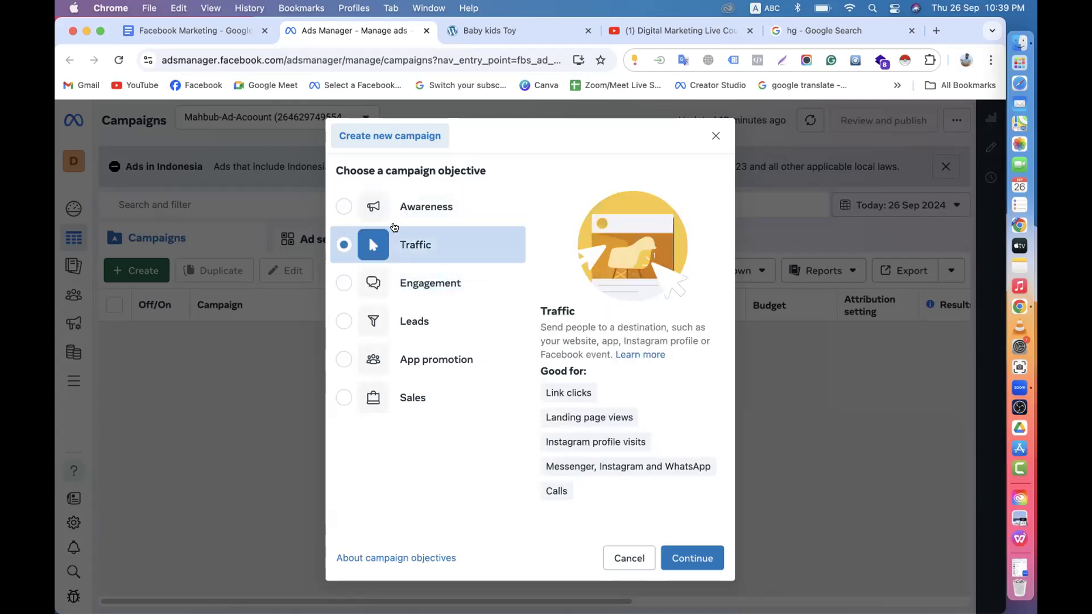
# - Look through the Baby kids Toy homepage as an example destination for a Traffic campaign
pyautogui.click(489, 31)
pyautogui.click(410, 339)
pyautogui.scroll(-10, 410, 346)
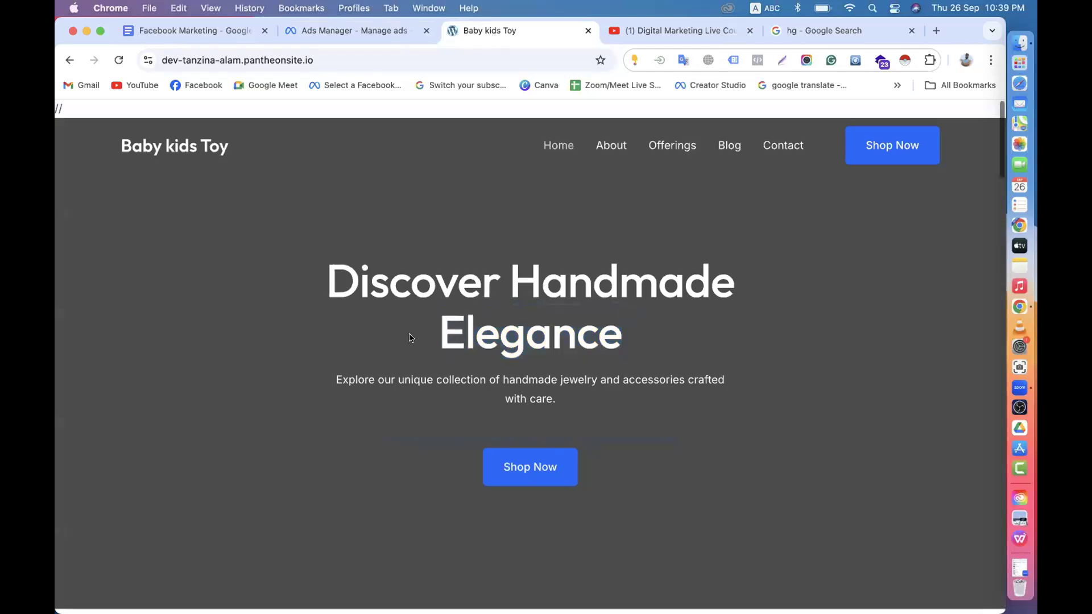
pyautogui.scroll(-15, 424, 359)
pyautogui.scroll(11, 427, 361)
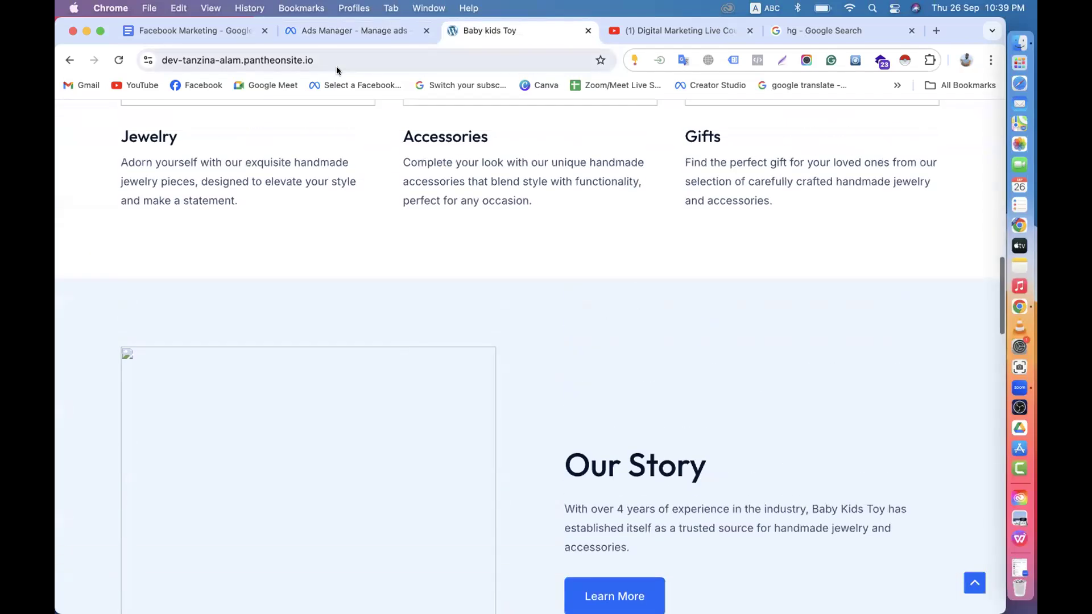
# - Return to Ads Manager, check the Engagement objective and choose Leads for the new campaign
pyautogui.click(340, 35)
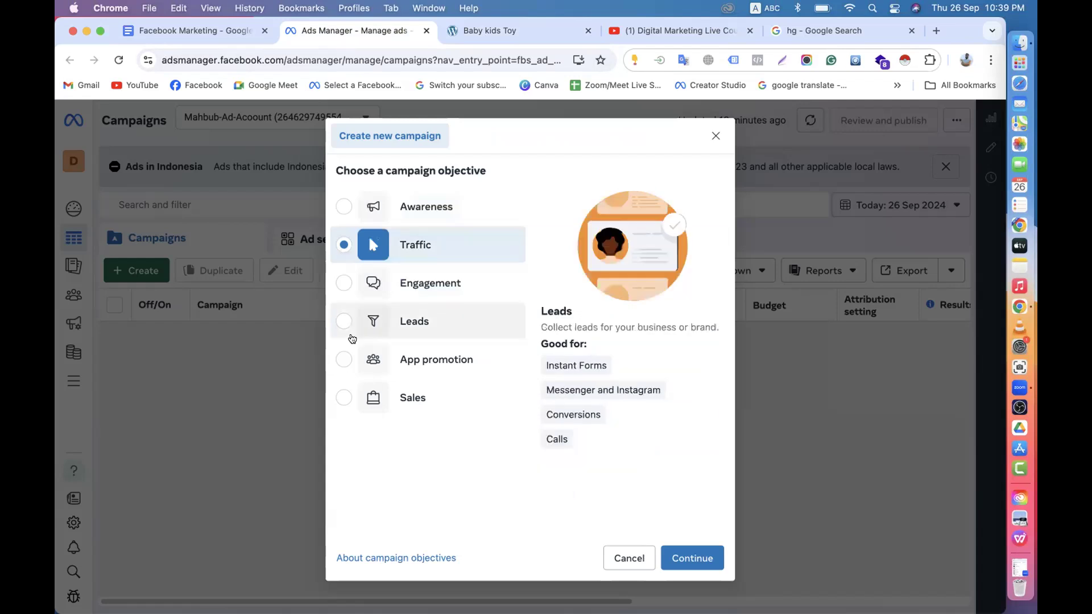
pyautogui.click(343, 285)
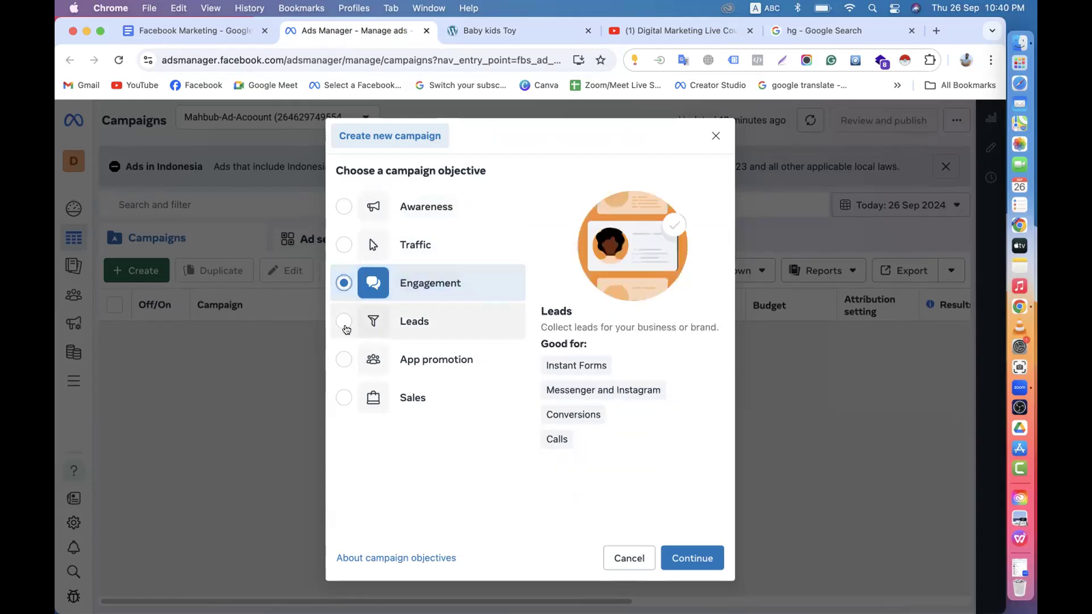
pyautogui.click(345, 323)
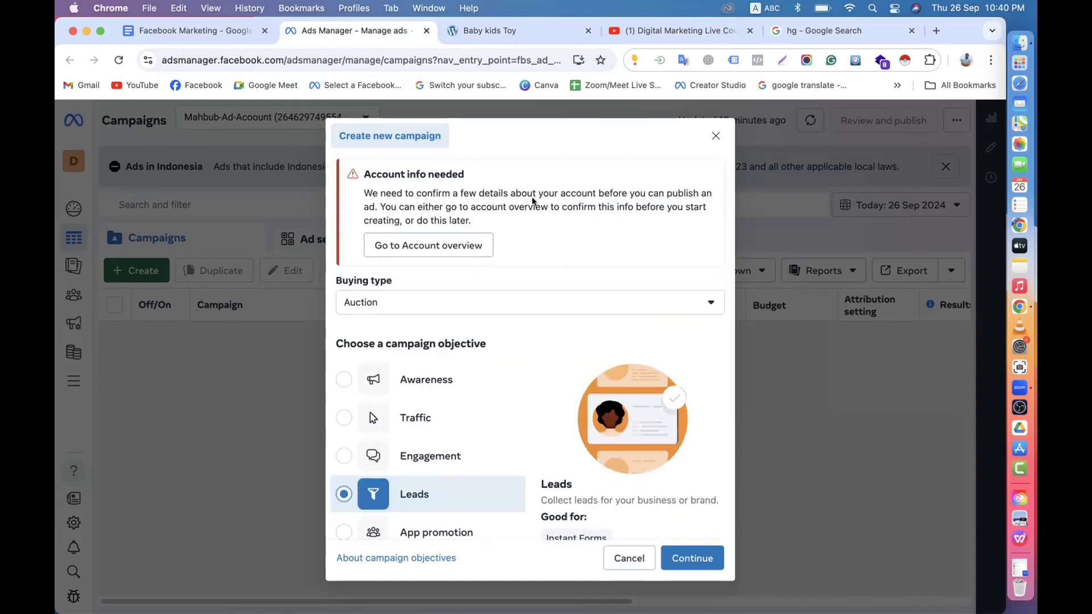
# - Read the Account info needed notice in the campaign creation dialog
pyautogui.moveTo(472, 221); pyautogui.dragTo(471, 206)
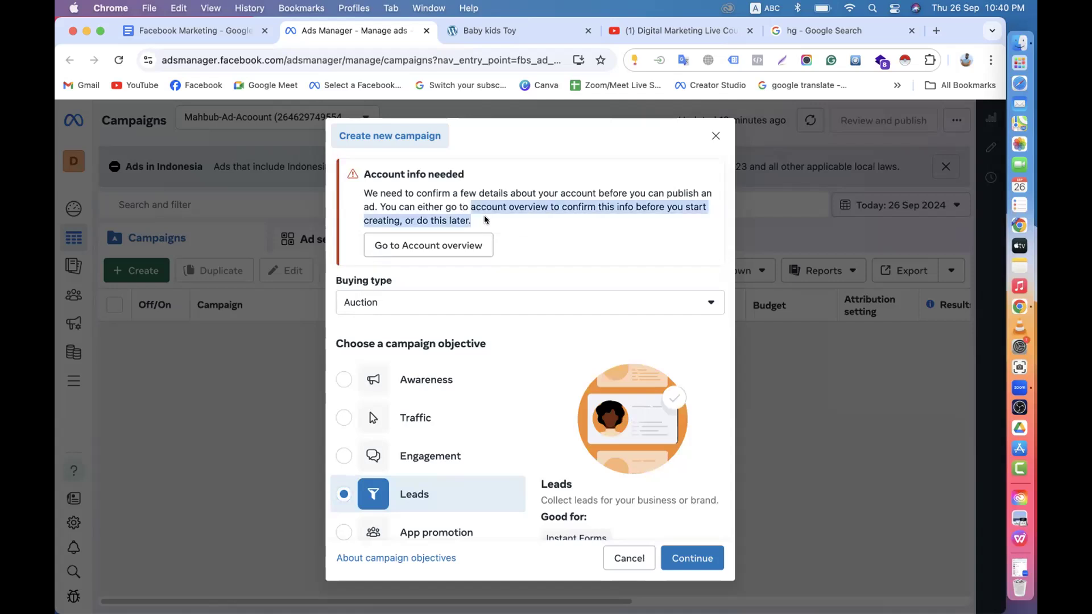
pyautogui.click(370, 204)
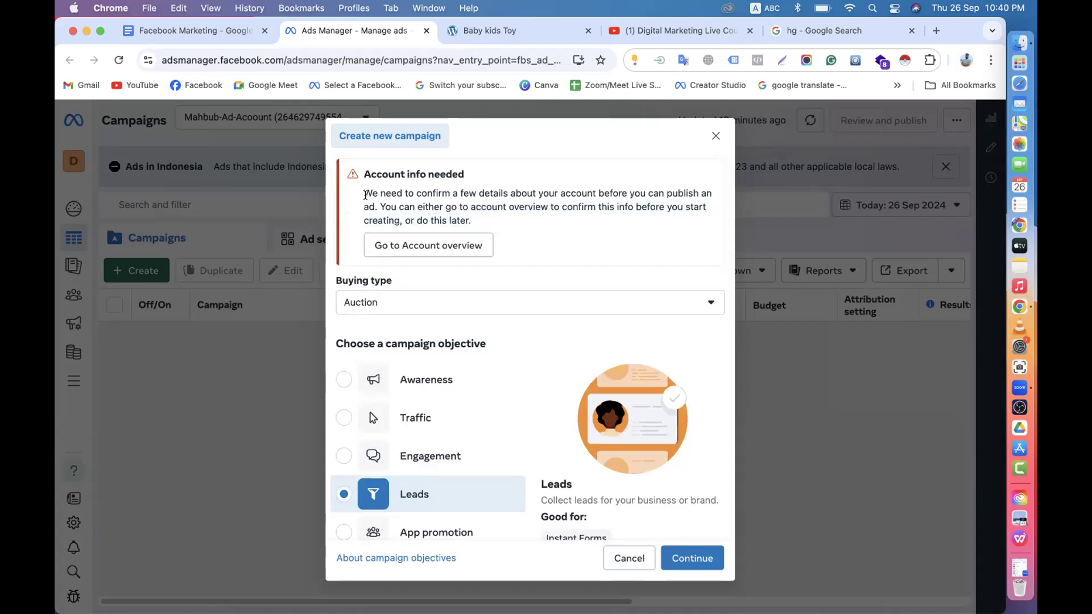
pyautogui.moveTo(365, 193); pyautogui.dragTo(461, 215)
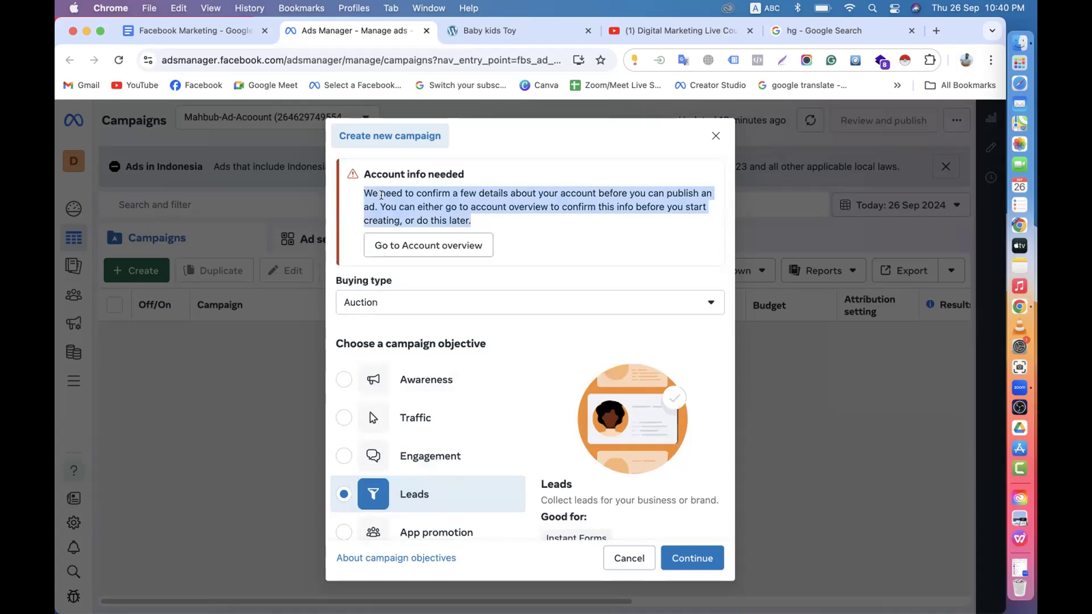
pyautogui.click(381, 195)
pyautogui.moveTo(363, 195); pyautogui.dragTo(489, 227)
pyautogui.click(383, 193)
pyautogui.click(400, 205)
pyautogui.scroll(-3, 401, 205)
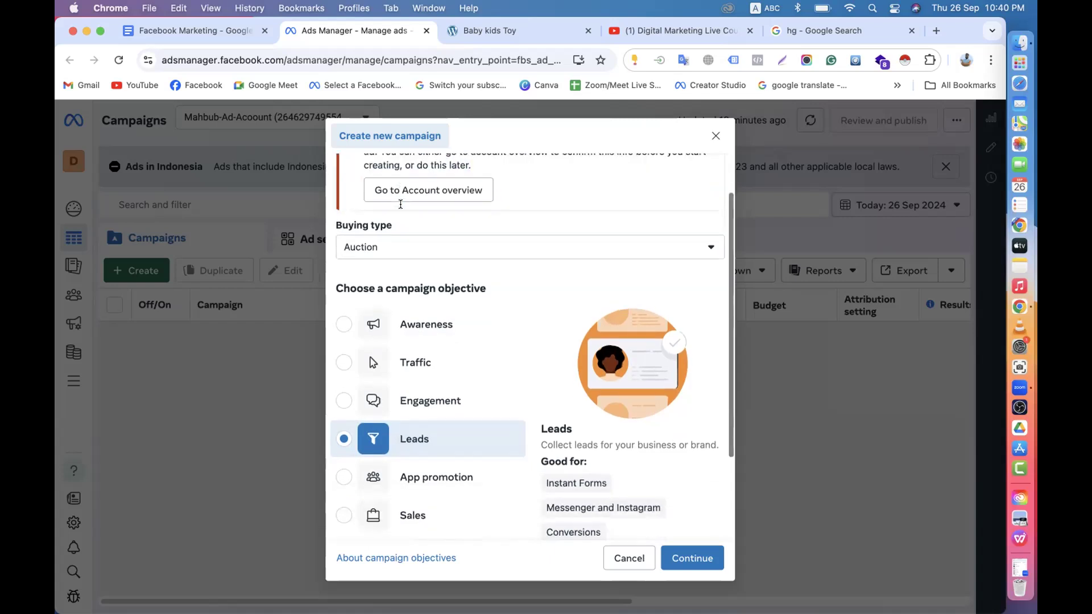
pyautogui.scroll(3, 401, 205)
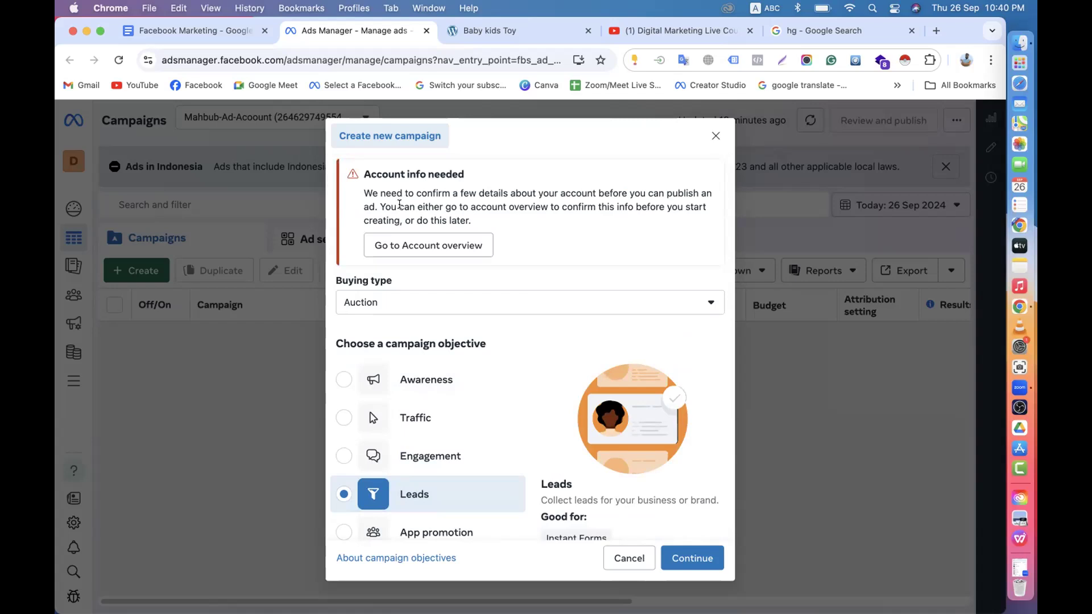
pyautogui.moveTo(363, 190); pyautogui.dragTo(464, 221)
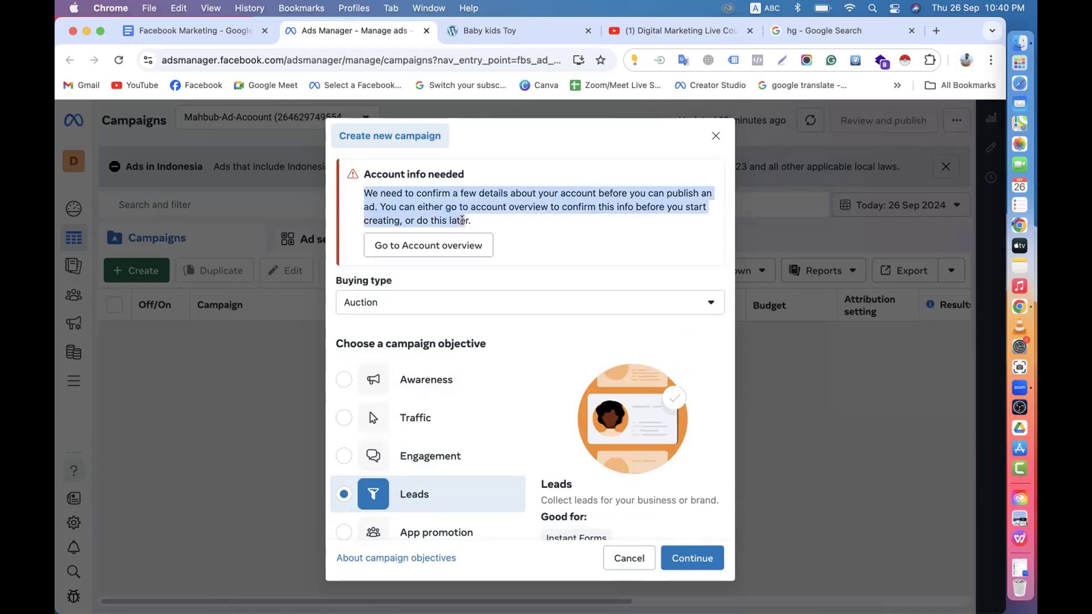
# - Examine the Leads campaign objective and what it is good for
pyautogui.scroll(-3, 463, 273)
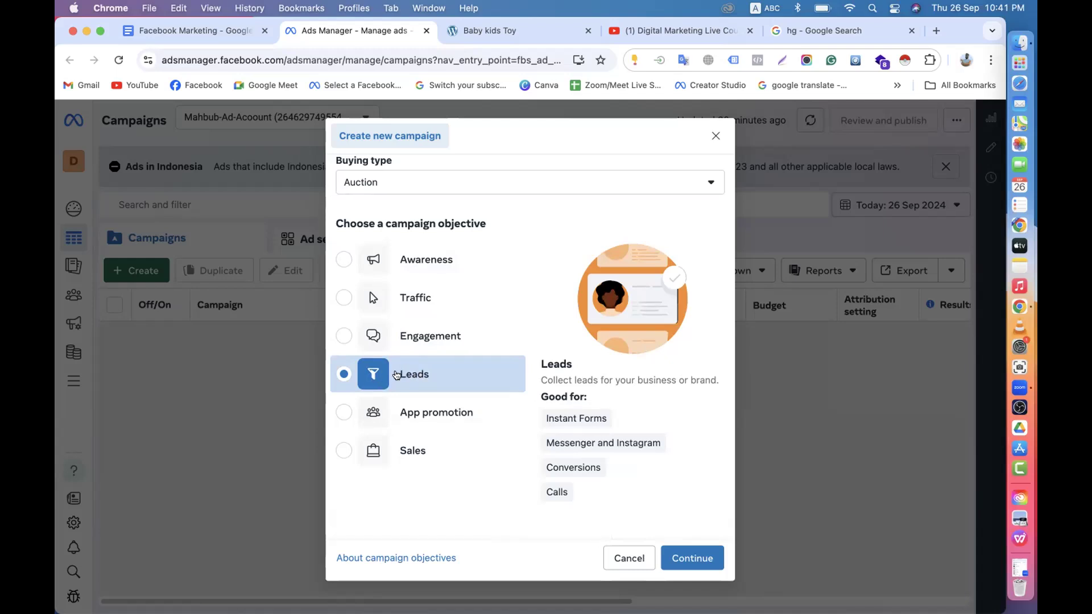
pyautogui.click(431, 375)
pyautogui.doubleClick(437, 375)
pyautogui.click(419, 373)
# - Check Traffic's Instagram profile visits explanation, and compare that objective with Leads
pyautogui.click(343, 297)
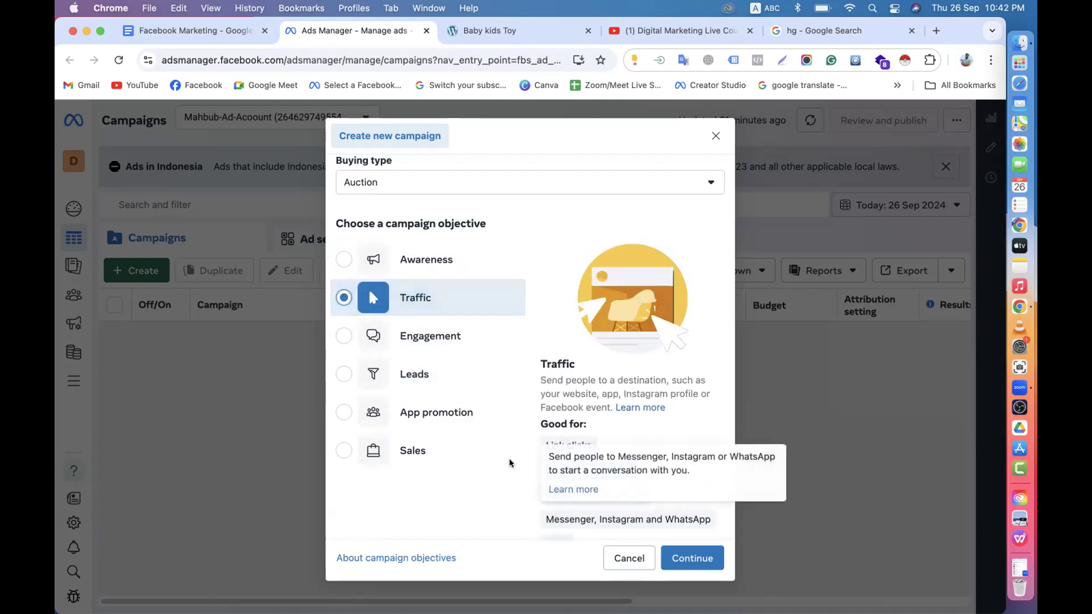
pyautogui.moveTo(591, 495)
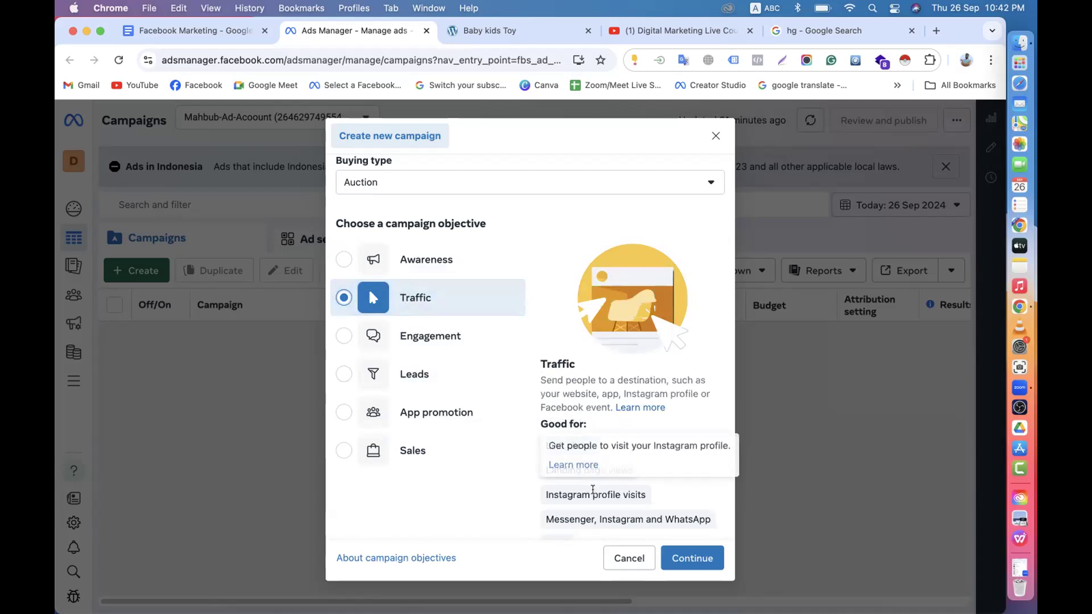
pyautogui.click(414, 371)
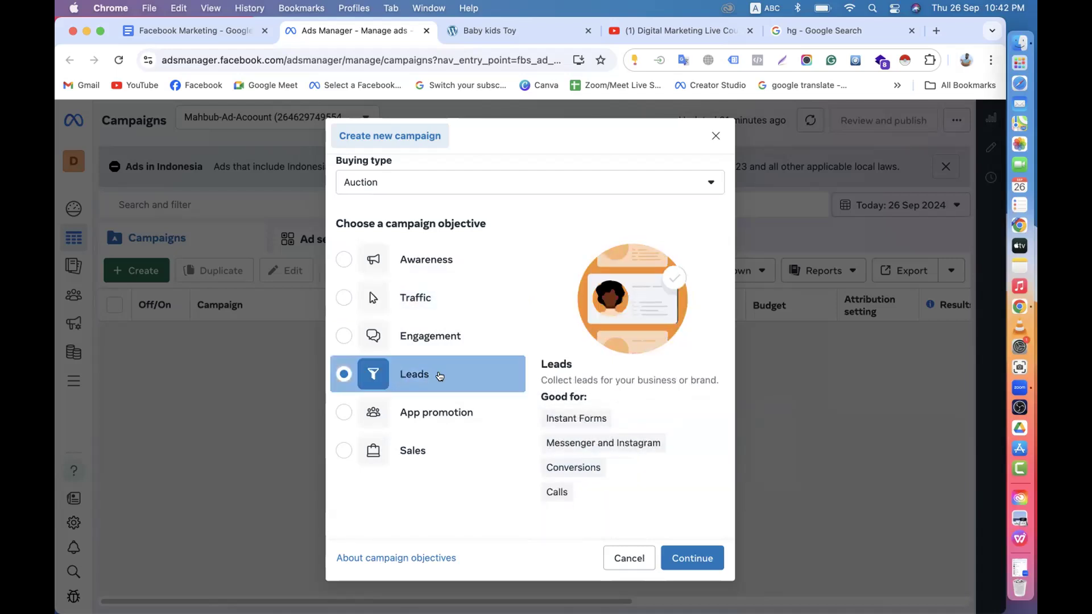
pyautogui.doubleClick(439, 376)
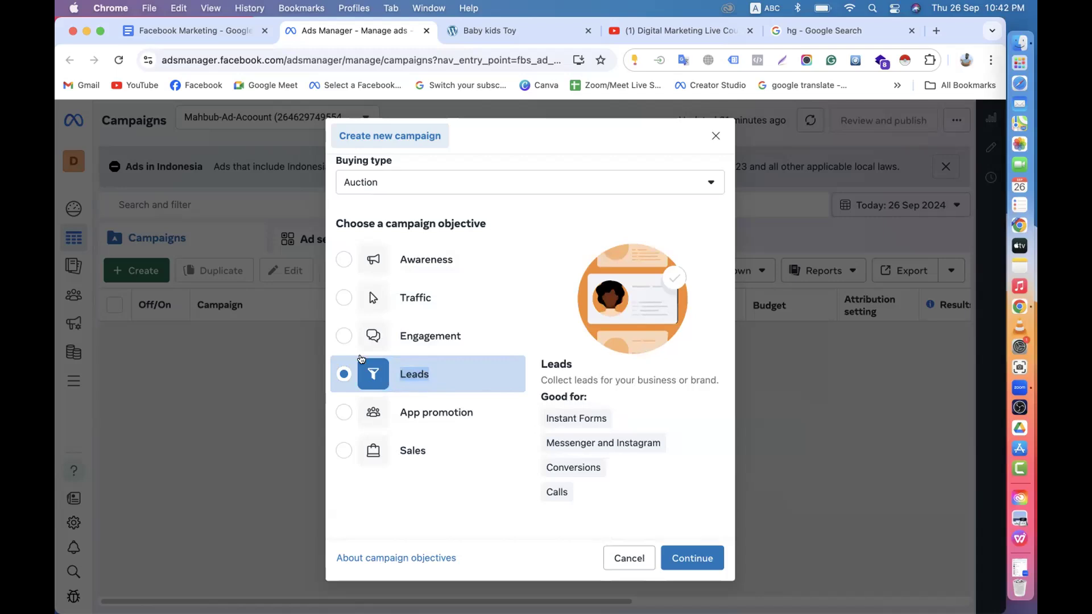
pyautogui.click(398, 375)
pyautogui.moveTo(398, 375); pyautogui.dragTo(461, 381)
# - Review the Awareness, Traffic, Engagement and Leads objectives once more and choose App promotion for the new campaign
pyautogui.click(347, 335)
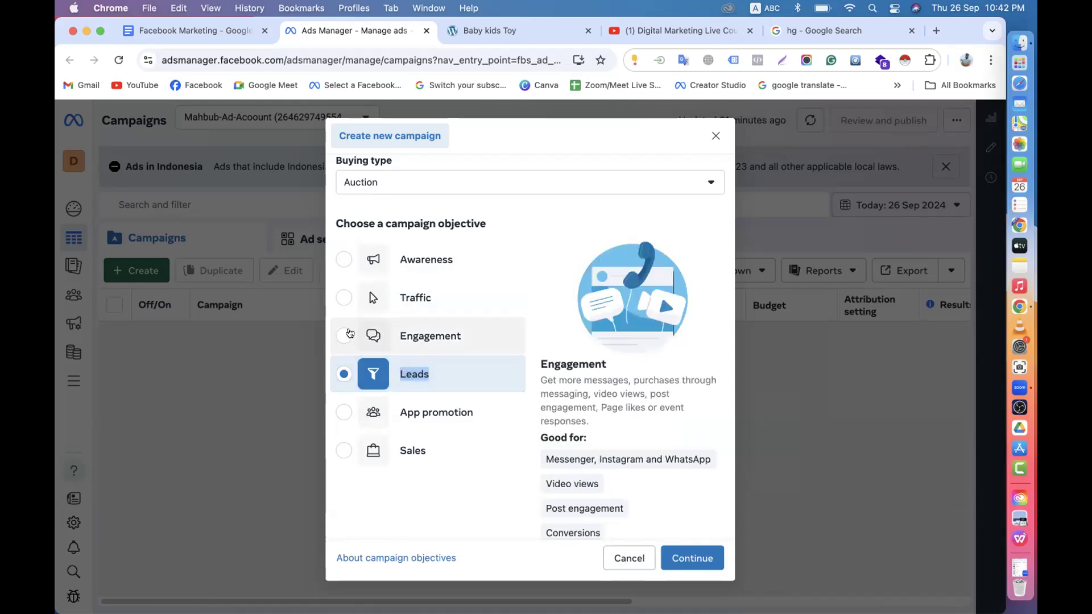
pyautogui.click(349, 293)
pyautogui.click(347, 260)
pyautogui.click(346, 295)
pyautogui.click(349, 329)
pyautogui.click(346, 374)
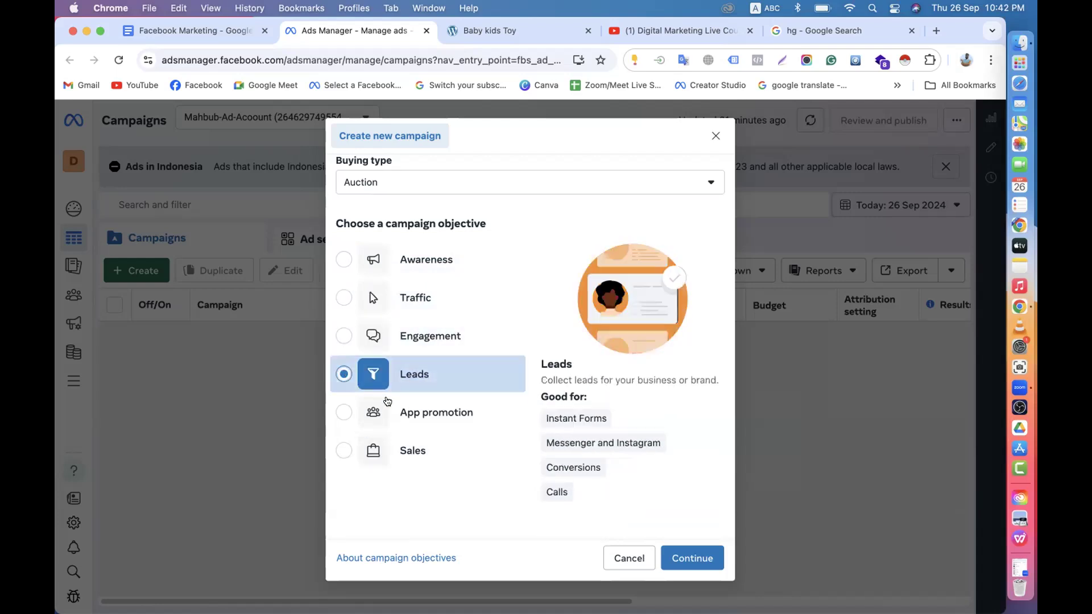
pyautogui.click(344, 413)
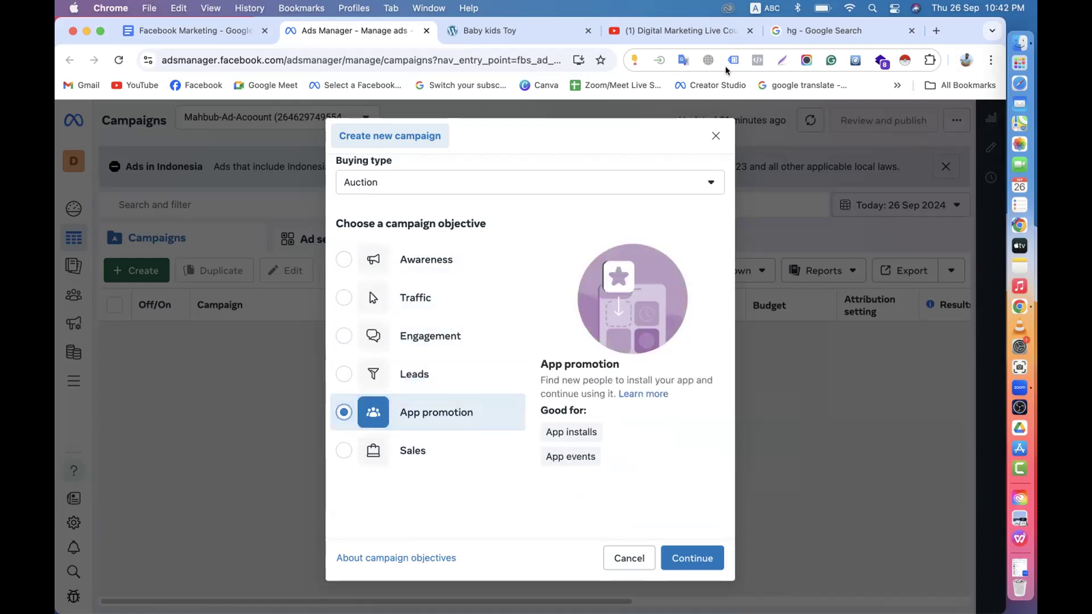
# - Search Google for "facebook google play" in the hg search page and open the Facebook app's Google Play listing
pyautogui.click(811, 31)
pyautogui.moveTo(224, 119); pyautogui.dragTo(163, 126)
pyautogui.write('facebook googl')
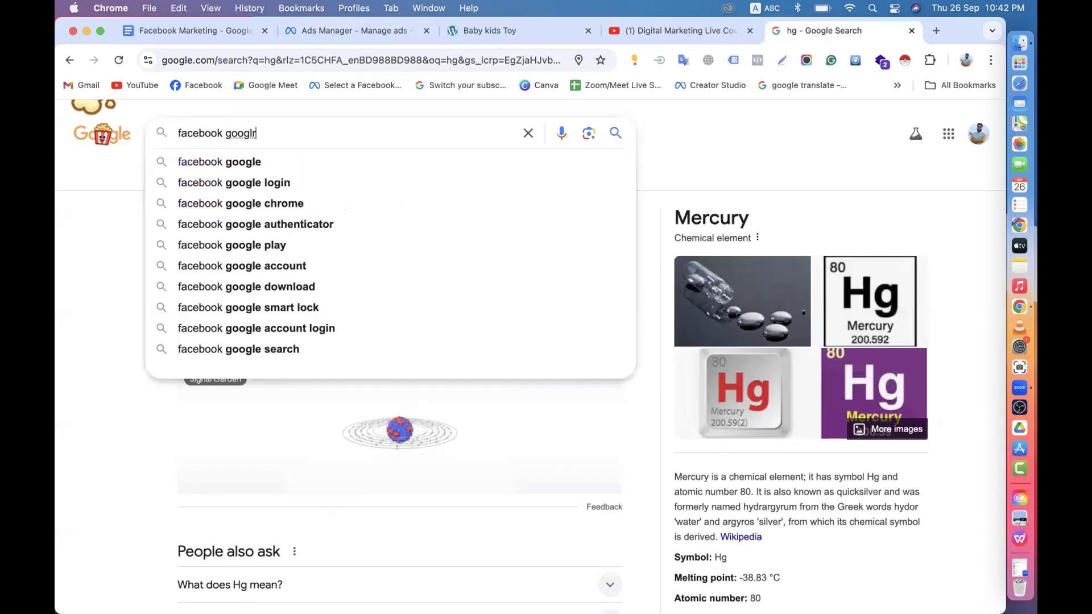
pyautogui.write('e play')
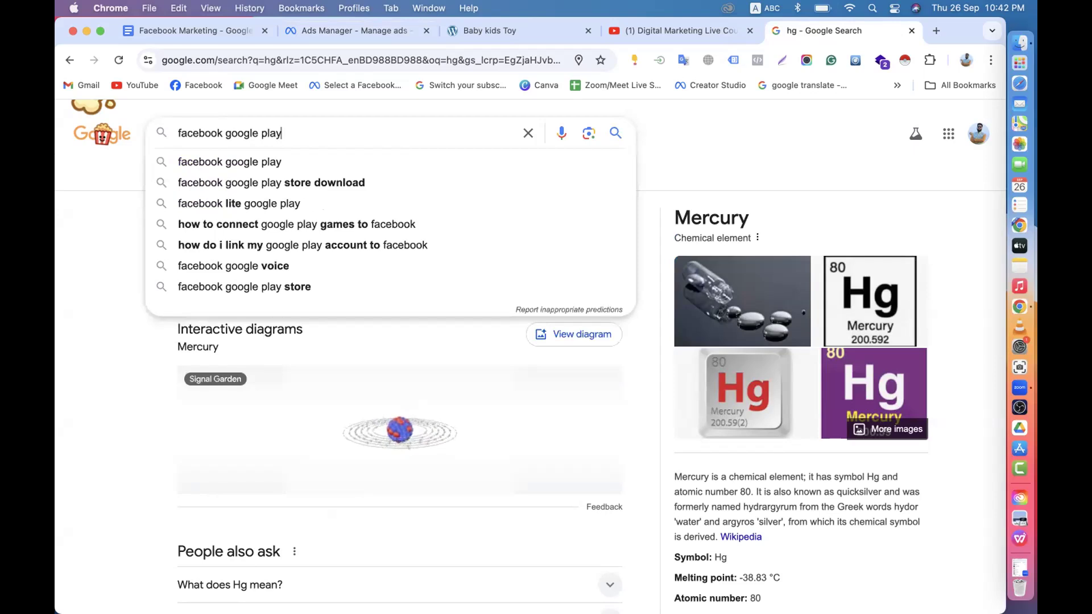
pyautogui.press('Return')
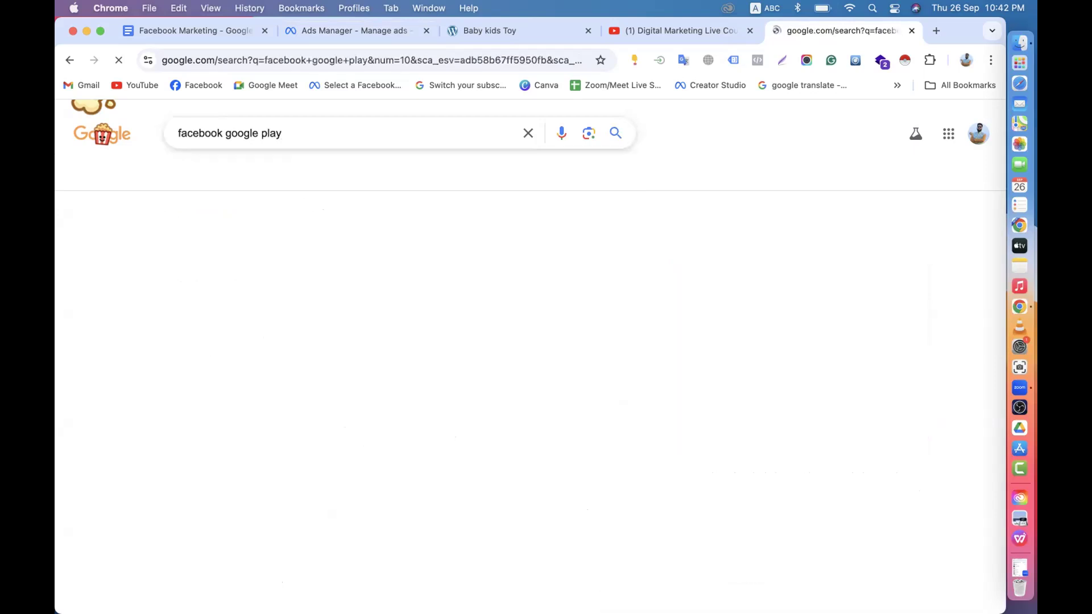
pyautogui.click(263, 251)
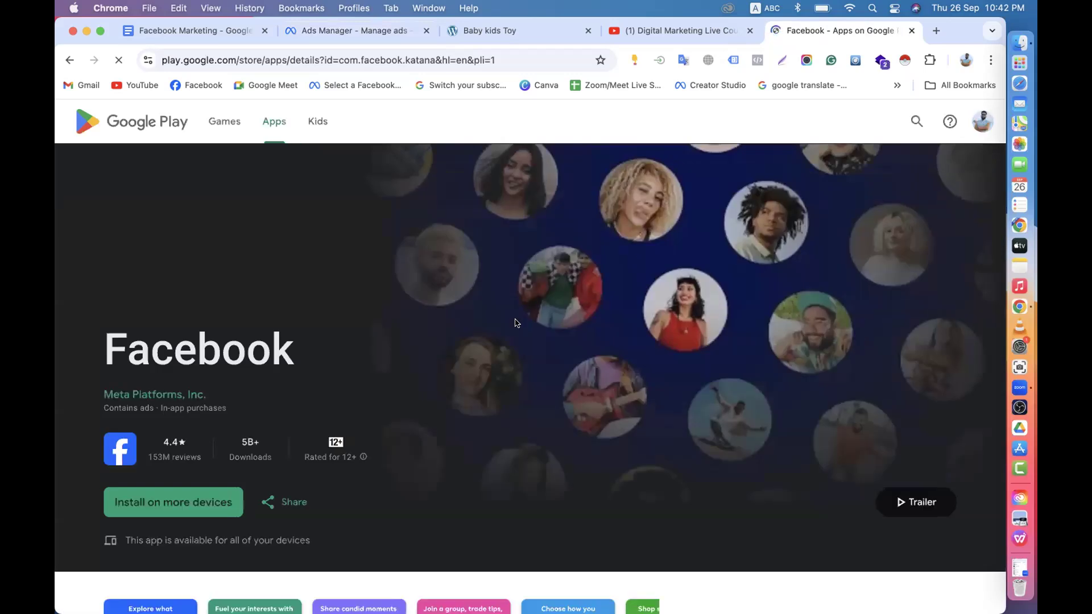
# - Look through the Facebook app's Google Play listing as an app promotion example, and return to Ads Manager
pyautogui.scroll(-15, 514, 318)
pyautogui.scroll(-5, 514, 319)
pyautogui.scroll(20, 514, 318)
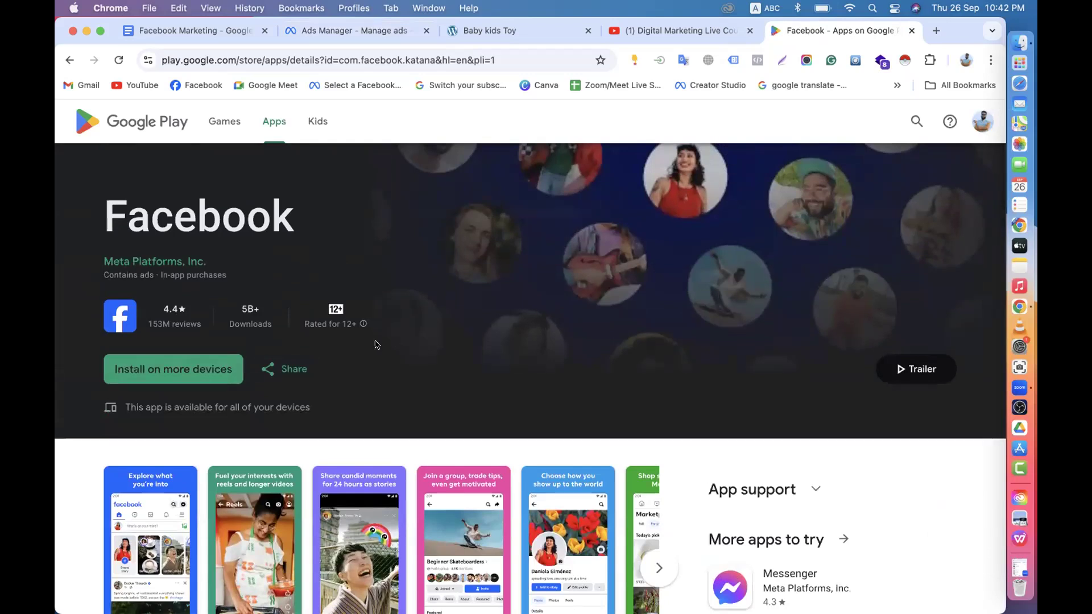
pyautogui.scroll(3, 421, 290)
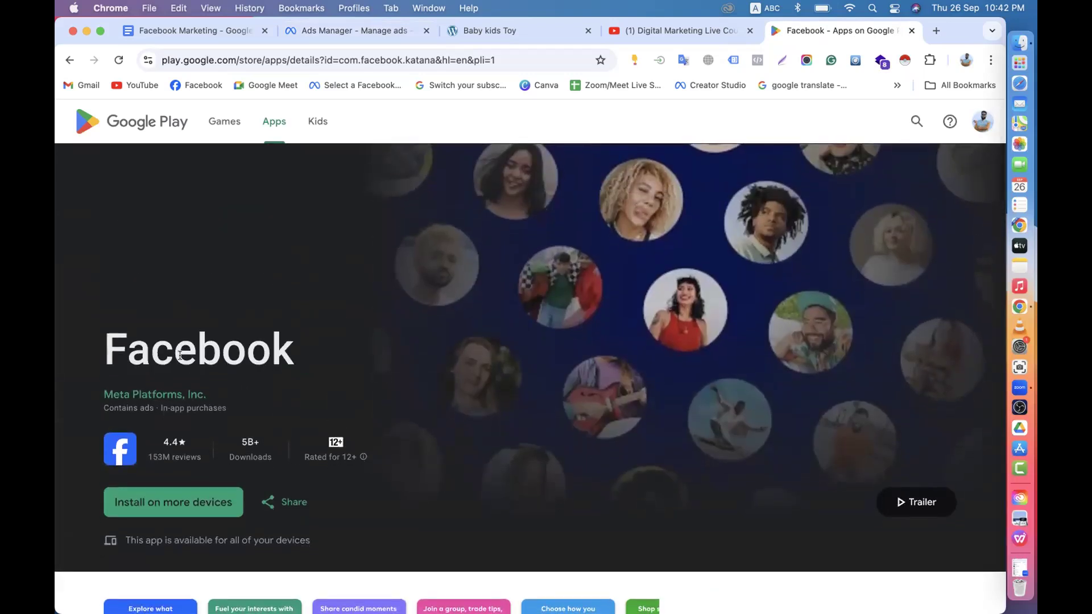
pyautogui.click(353, 31)
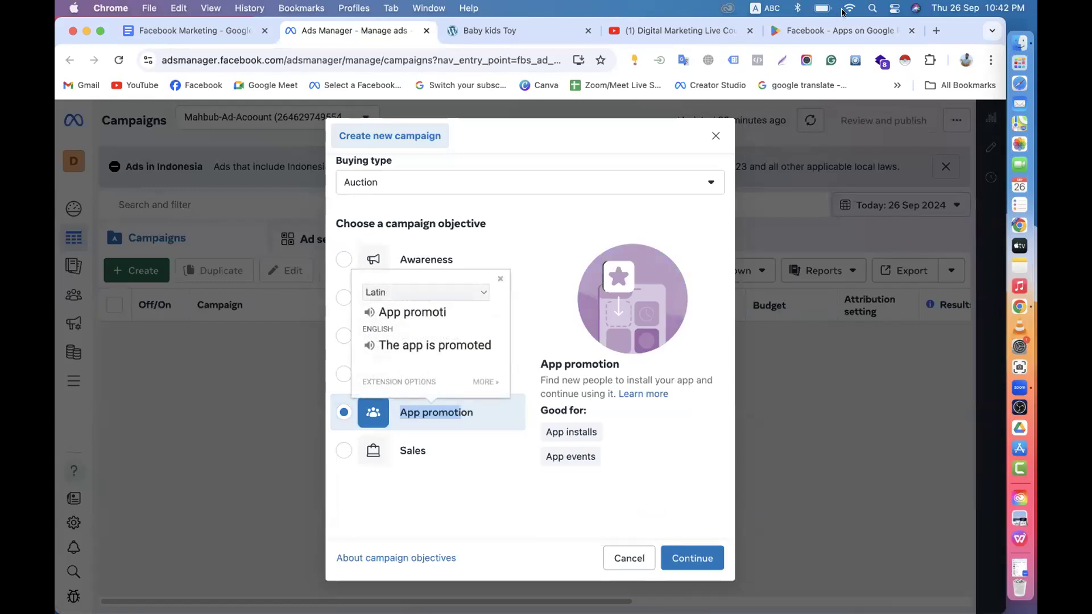
# - Revisit the Facebook app's Google Play listing and examine its title
pyautogui.click(815, 31)
pyautogui.scroll(-3, 389, 313)
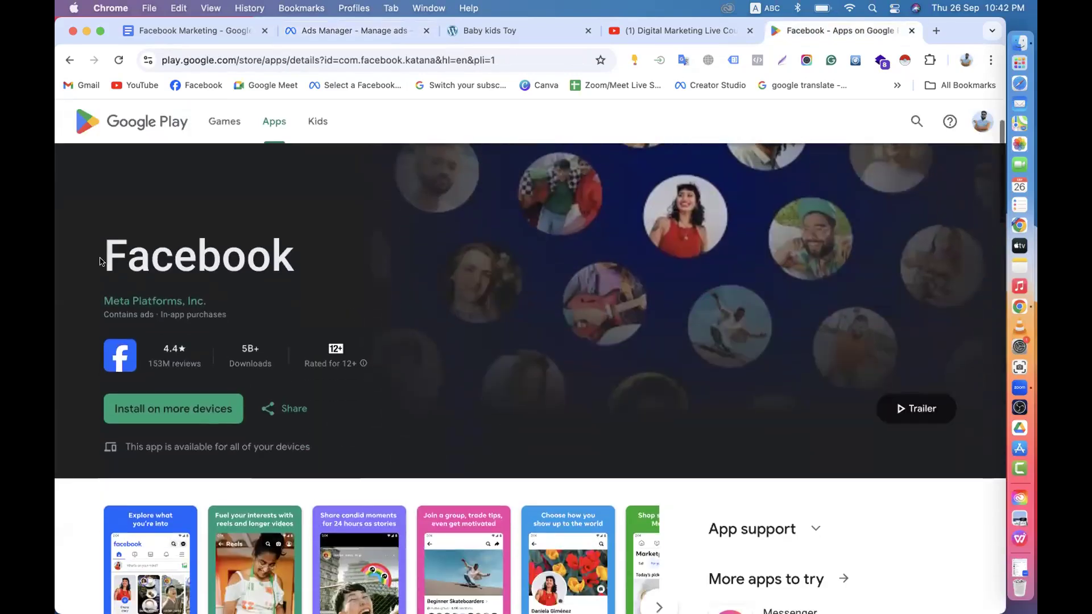
pyautogui.doubleClick(205, 247)
pyautogui.scroll(3, 420, 268)
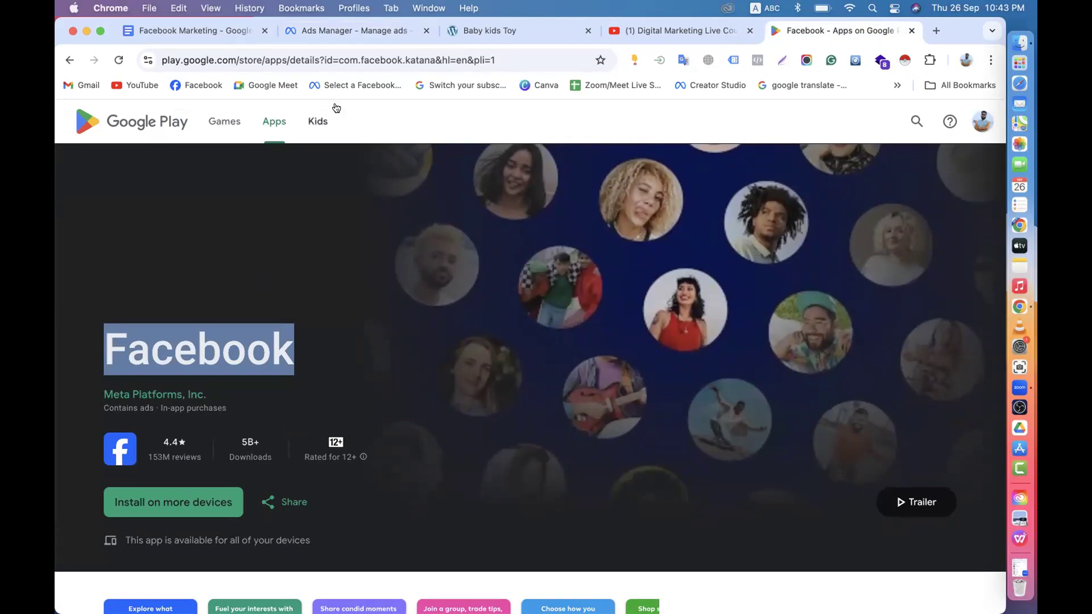
# - Check the App promotion objective in Ads Manager again and reopen the Facebook app's Google Play listing
pyautogui.click(328, 32)
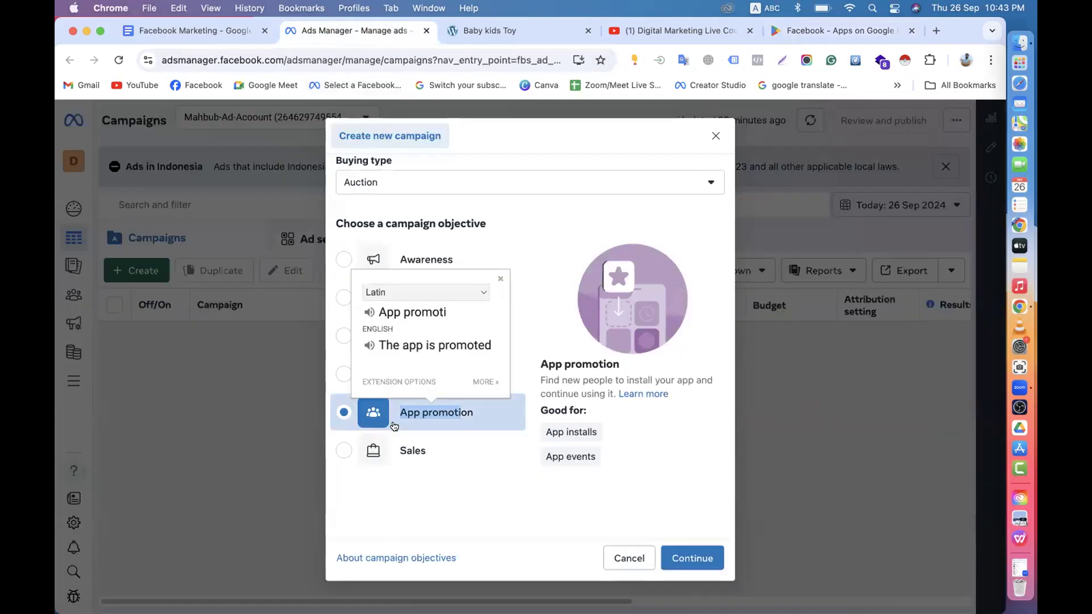
pyautogui.click(415, 415)
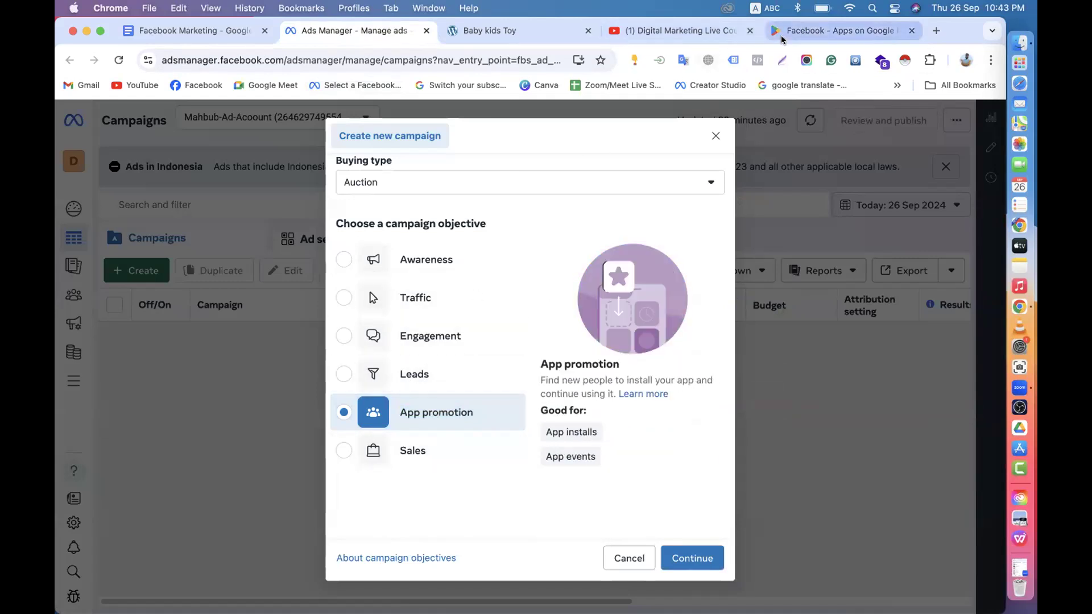
pyautogui.click(835, 31)
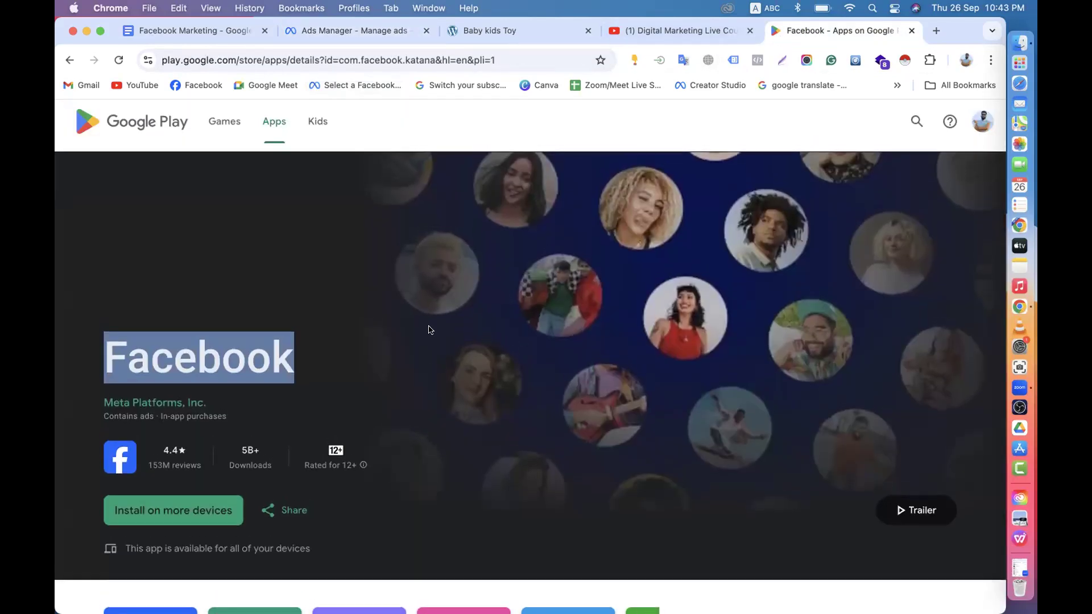
# - Look over the Facebook app's Google Play listing and highlight its title
pyautogui.scroll(-5, 431, 330)
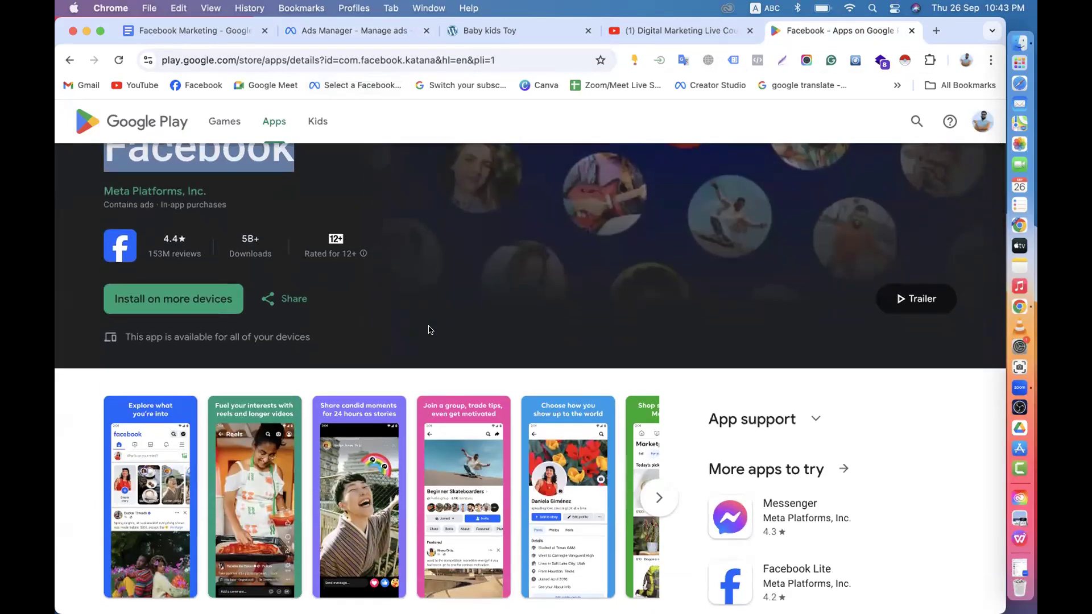
pyautogui.scroll(5, 431, 330)
pyautogui.click(108, 339)
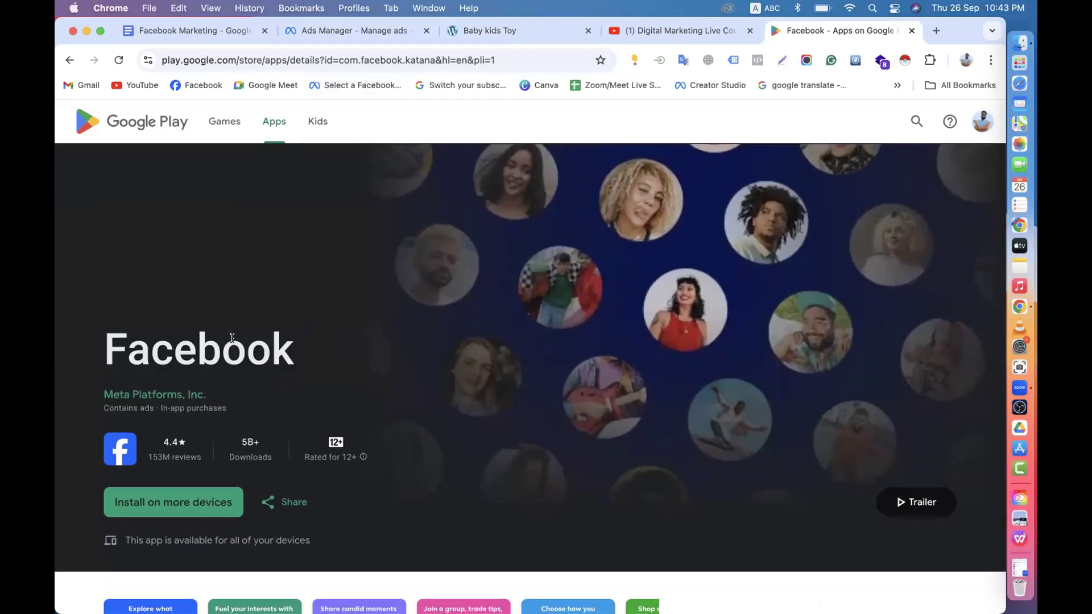
pyautogui.doubleClick(108, 340)
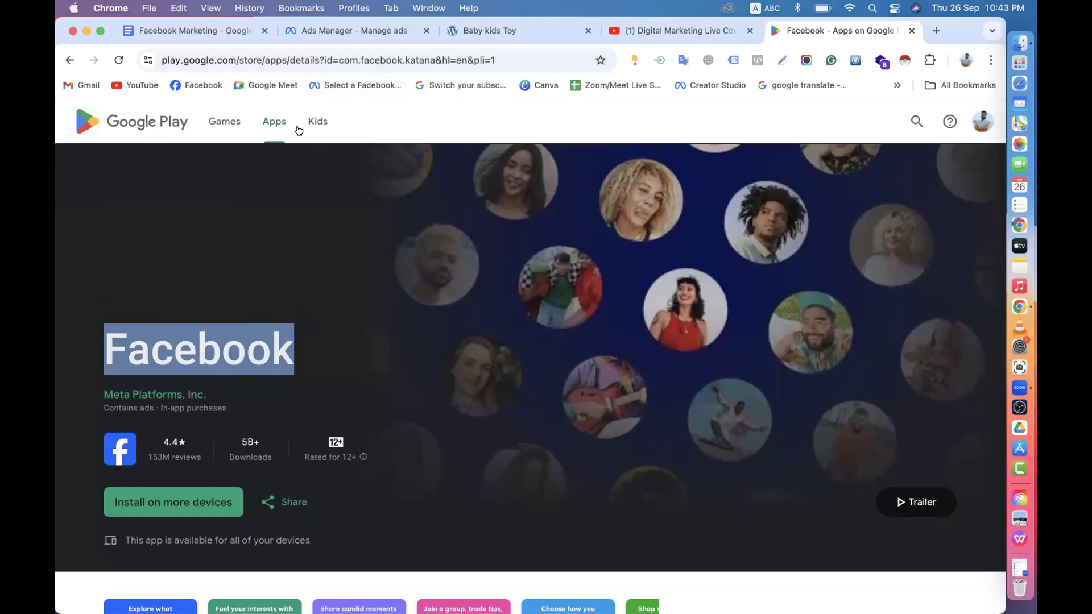
# - Switch to the Baby kids Toy website and view its homepage header as an example destination
pyautogui.click(478, 23)
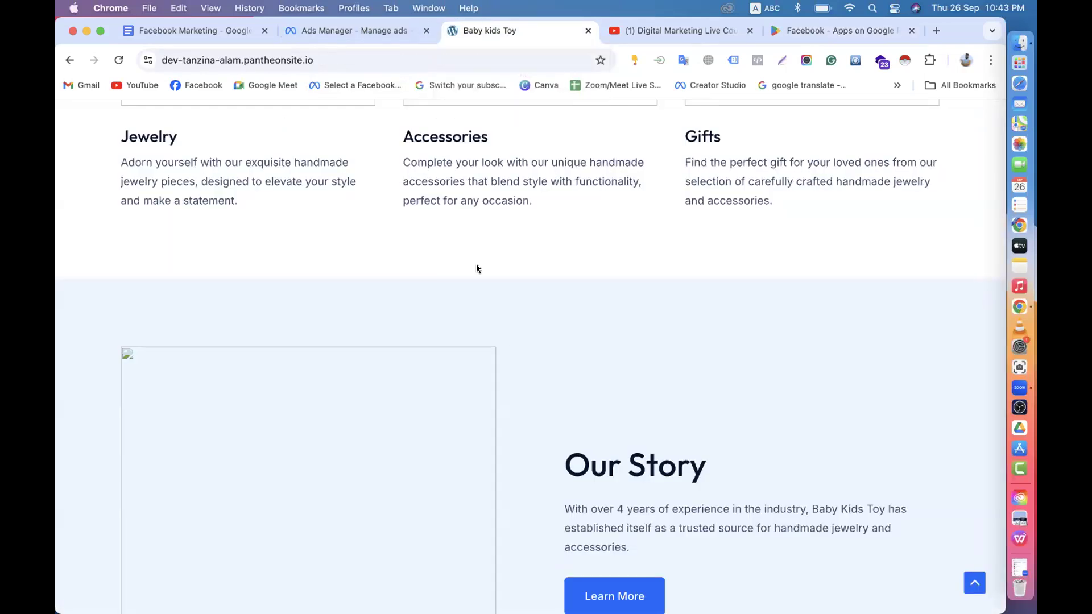
pyautogui.scroll(10, 476, 268)
pyautogui.scroll(10, 477, 268)
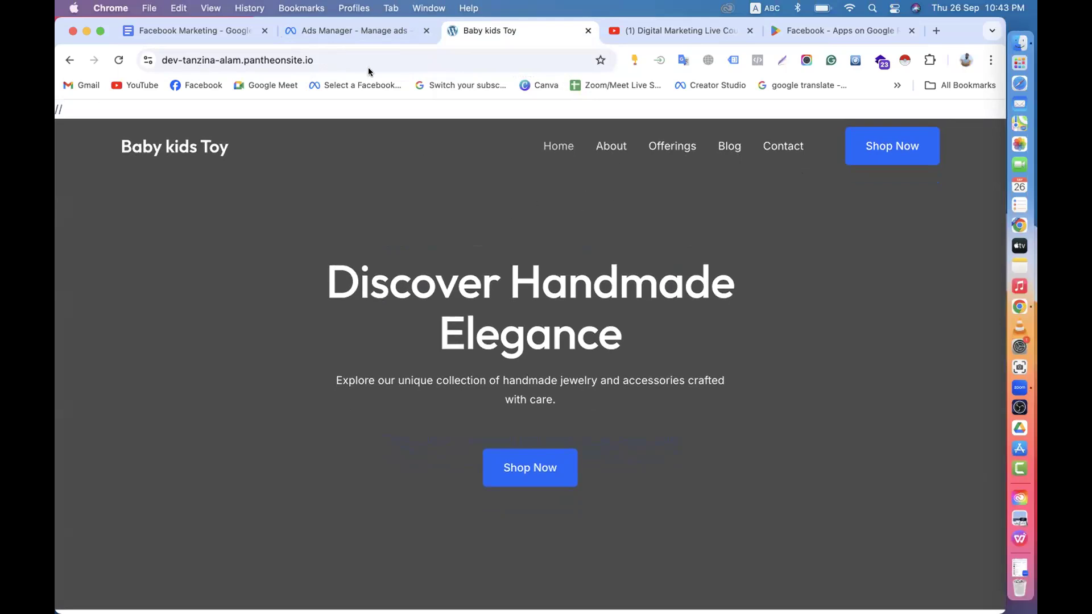
# - Return to Ads Manager and choose Sales as the campaign objective
pyautogui.click(364, 34)
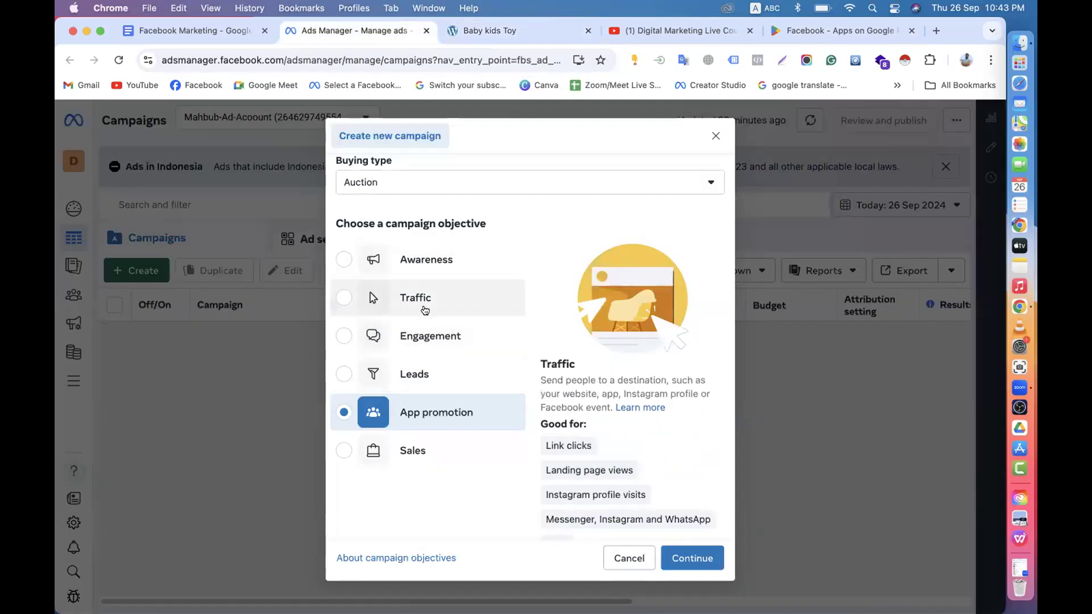
pyautogui.click(490, 33)
pyautogui.click(366, 33)
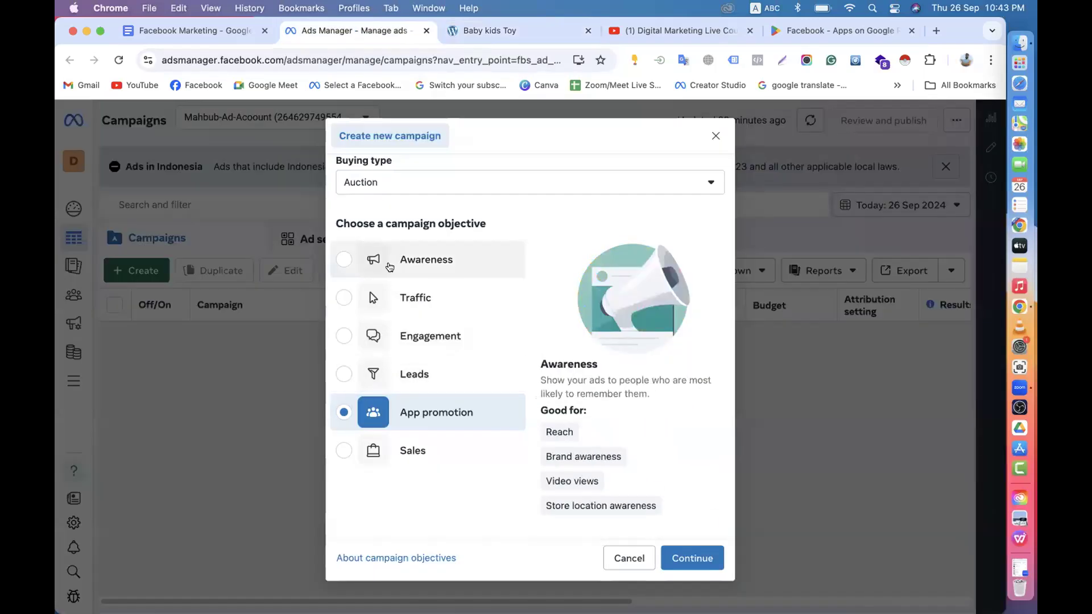
pyautogui.scroll(-2, 407, 298)
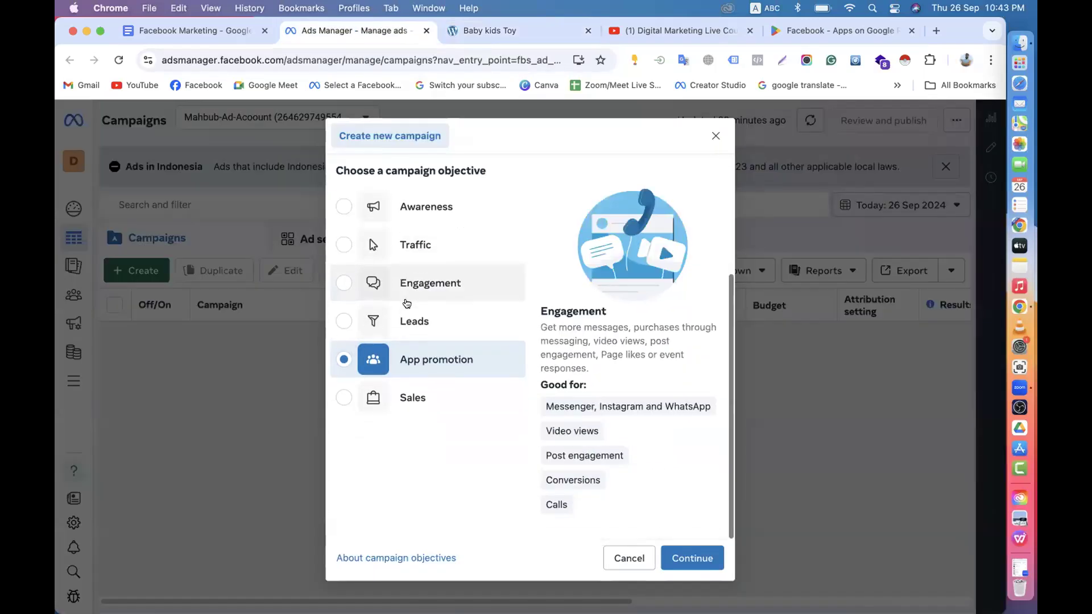
pyautogui.click(342, 405)
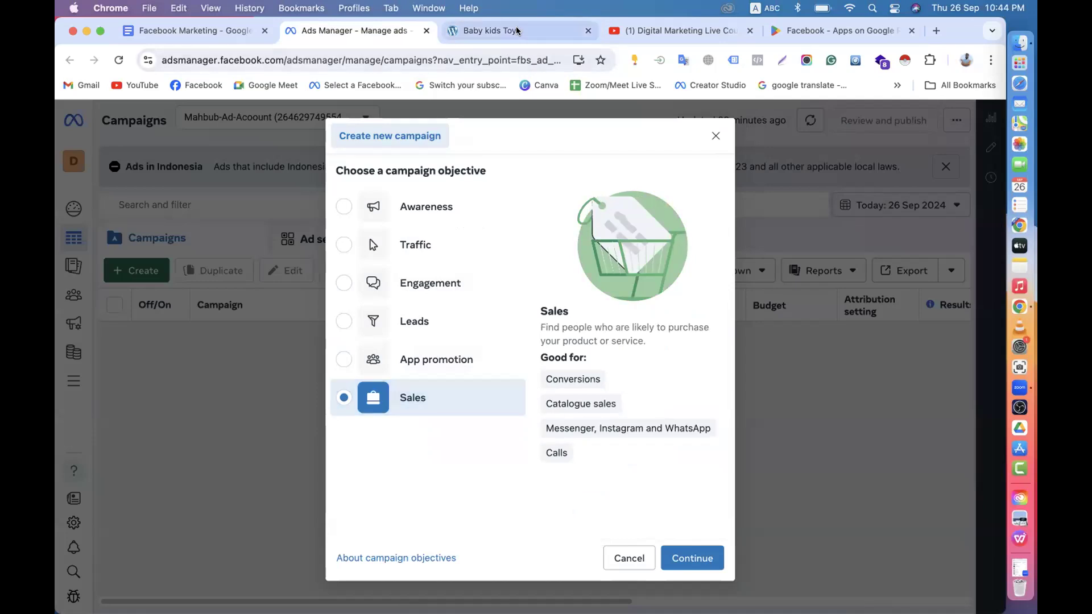
# - Examine the Baby kids Toy homepage as a sales destination, comparing it with the Sales objective in Ads Manager
pyautogui.click(484, 30)
pyautogui.scroll(-6, 495, 470)
pyautogui.scroll(3, 559, 303)
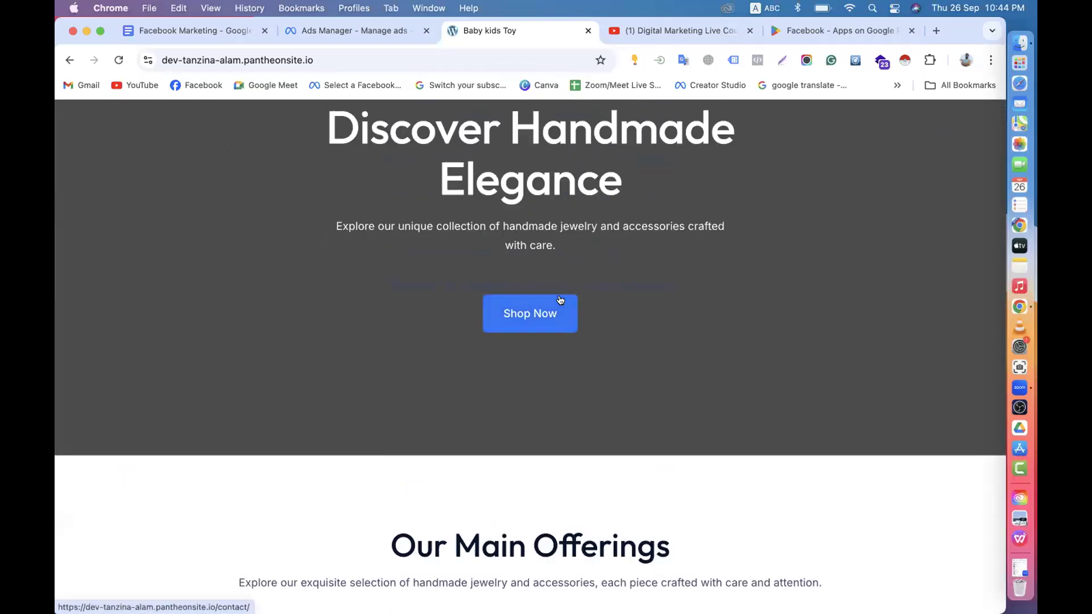
pyautogui.scroll(3, 561, 300)
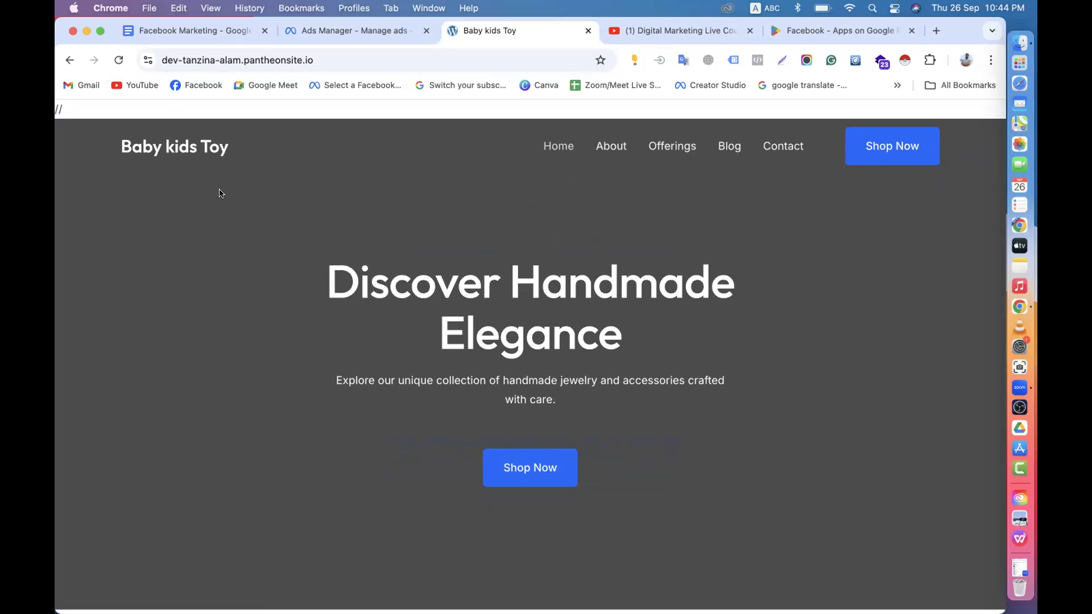
pyautogui.click(330, 31)
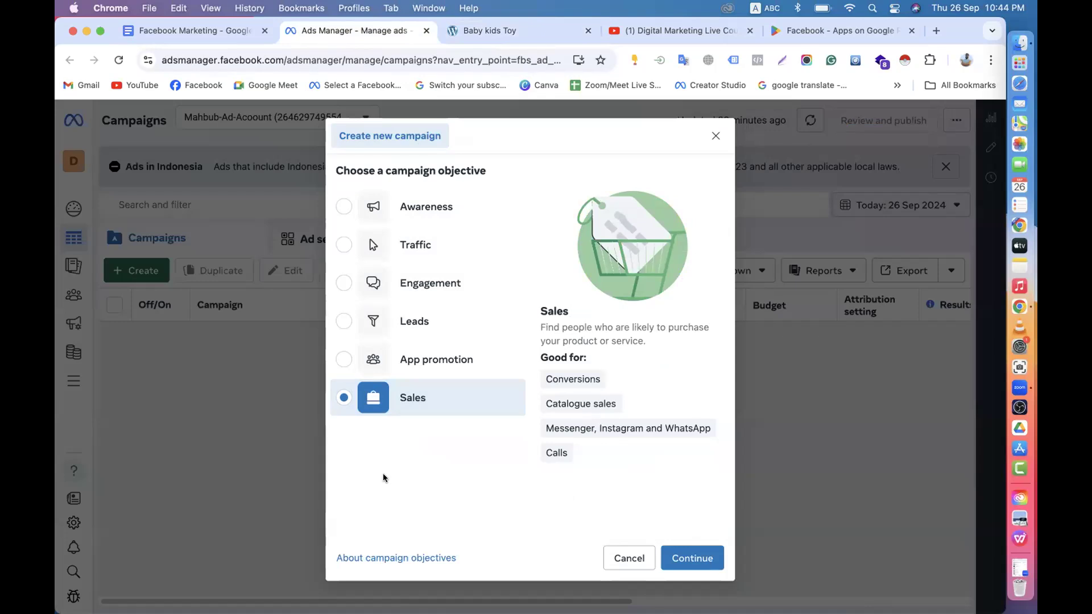
pyautogui.click(497, 31)
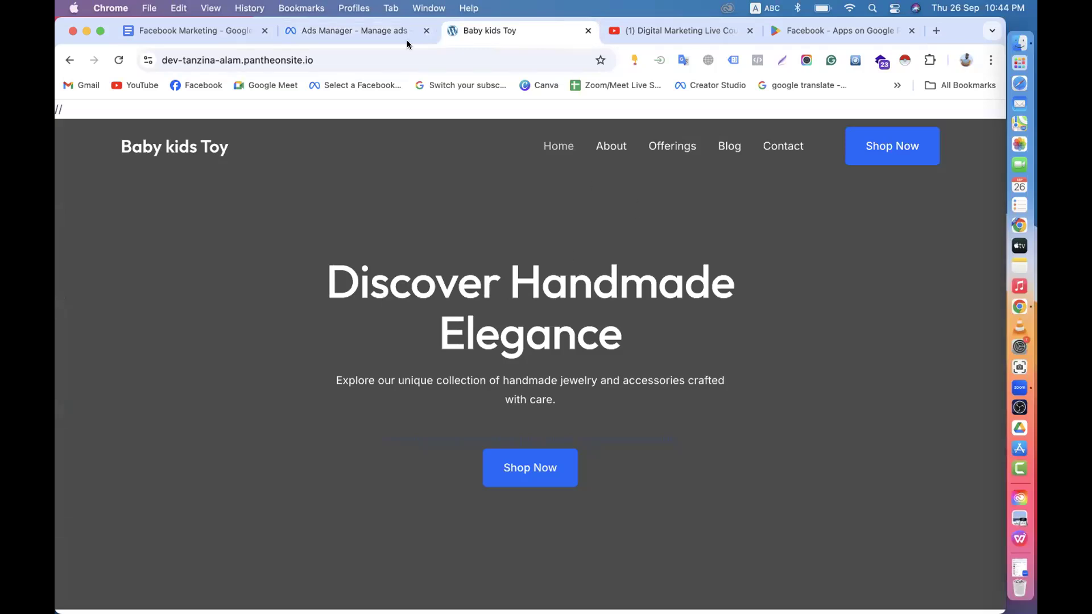
pyautogui.click(362, 30)
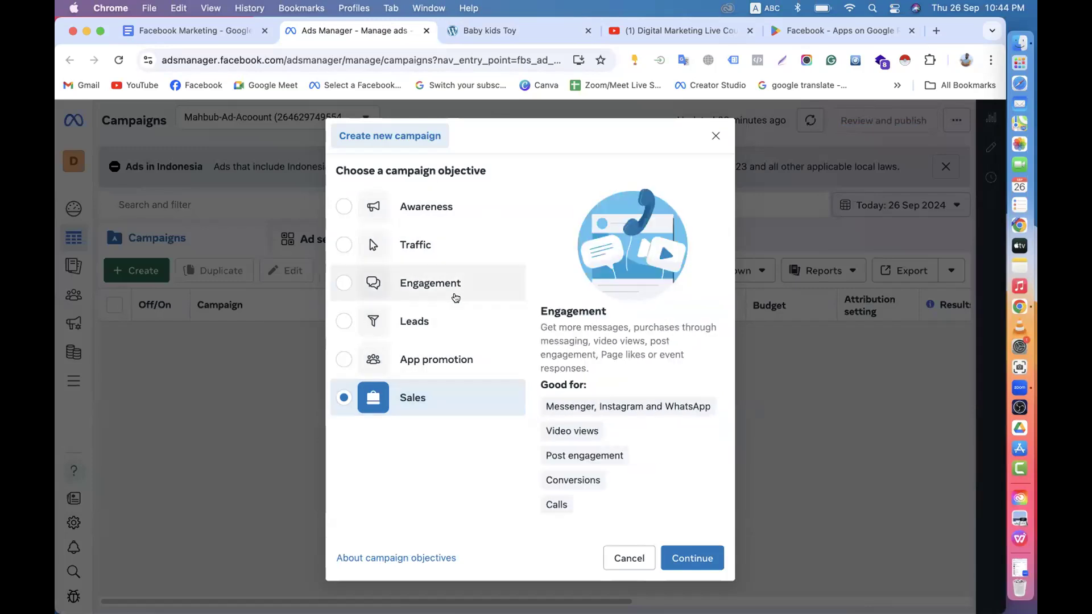
# - Review the Facebook Page, Business Manager and Ad Account requirements in the Facebook Marketing document, and return to Ads Manager
pyautogui.click(201, 30)
pyautogui.scroll(-3, 266, 247)
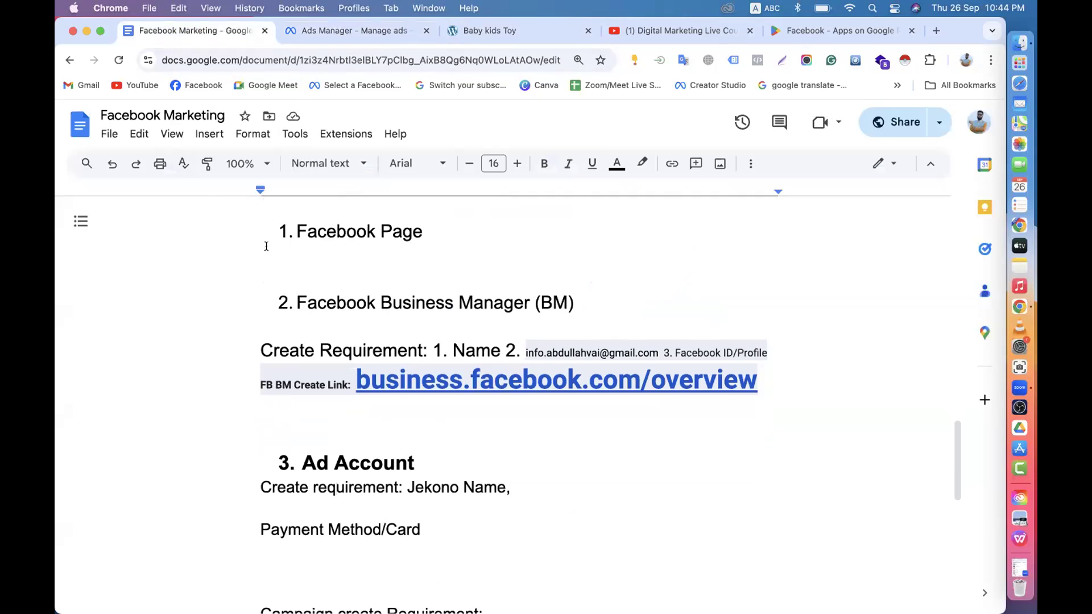
pyautogui.scroll(1, 266, 246)
pyautogui.moveTo(260, 235); pyautogui.dragTo(428, 439)
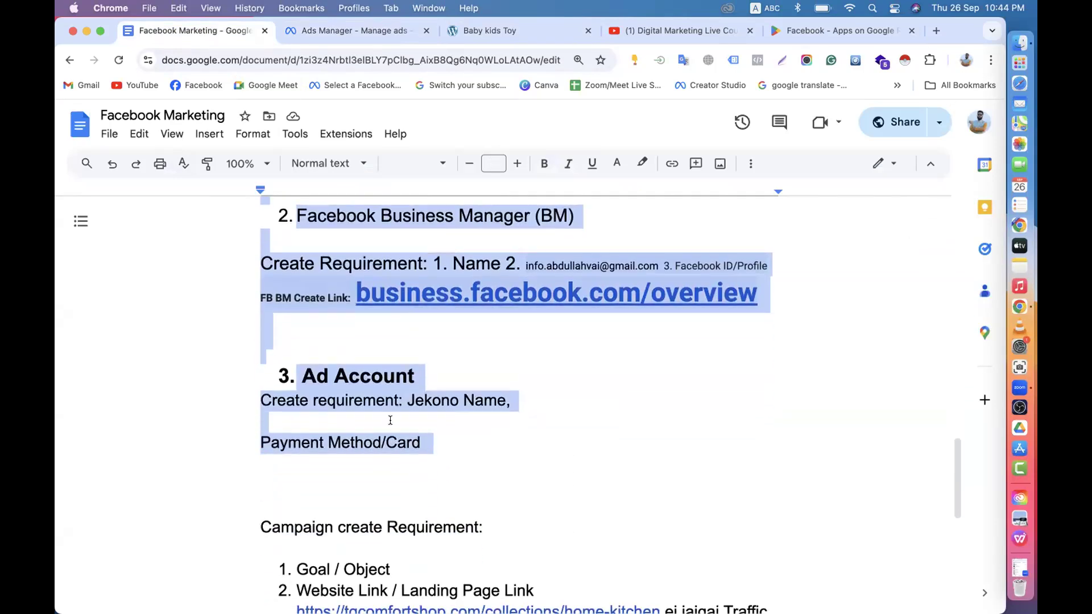
pyautogui.click(384, 375)
pyautogui.click(344, 29)
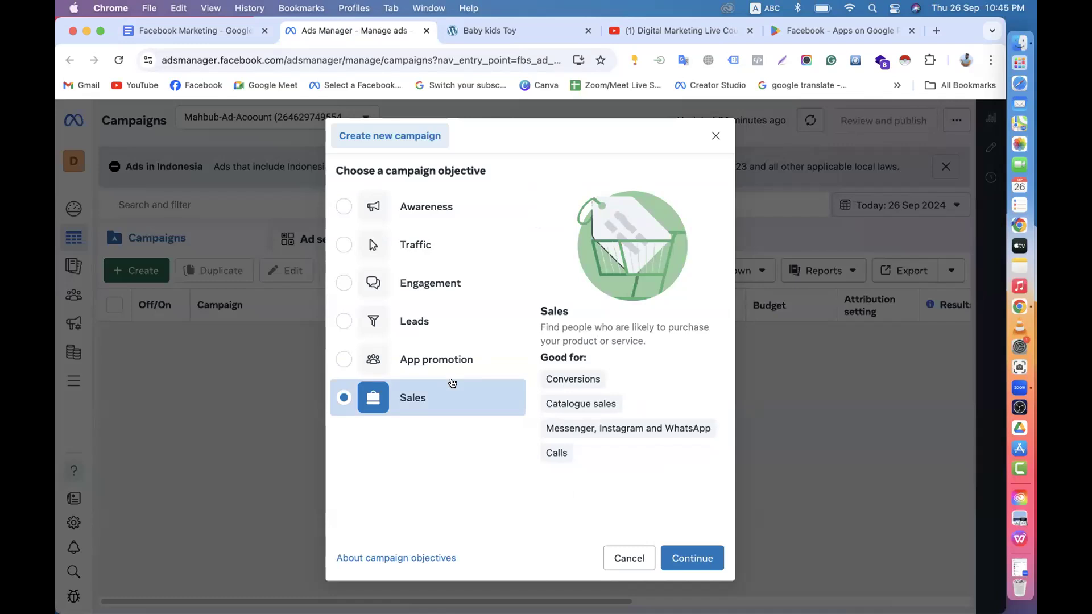
# - Check the Sales objective again and look through the Baby kids Toy website's full homepage
pyautogui.click(398, 402)
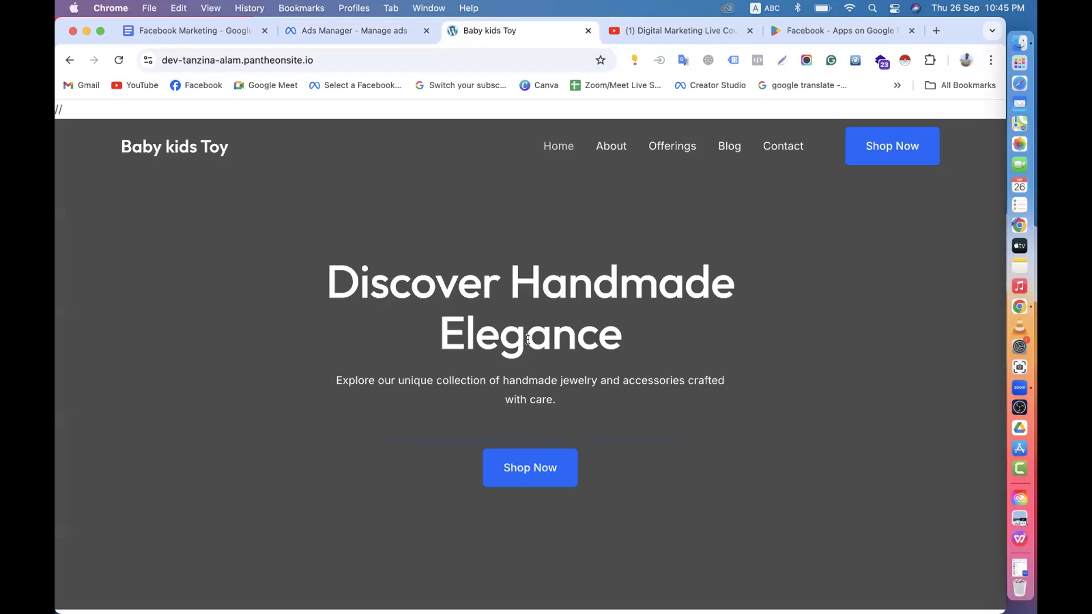
pyautogui.click(518, 38)
pyautogui.scroll(-15, 451, 268)
pyautogui.scroll(10, 453, 273)
pyautogui.scroll(10, 452, 285)
pyautogui.click(355, 30)
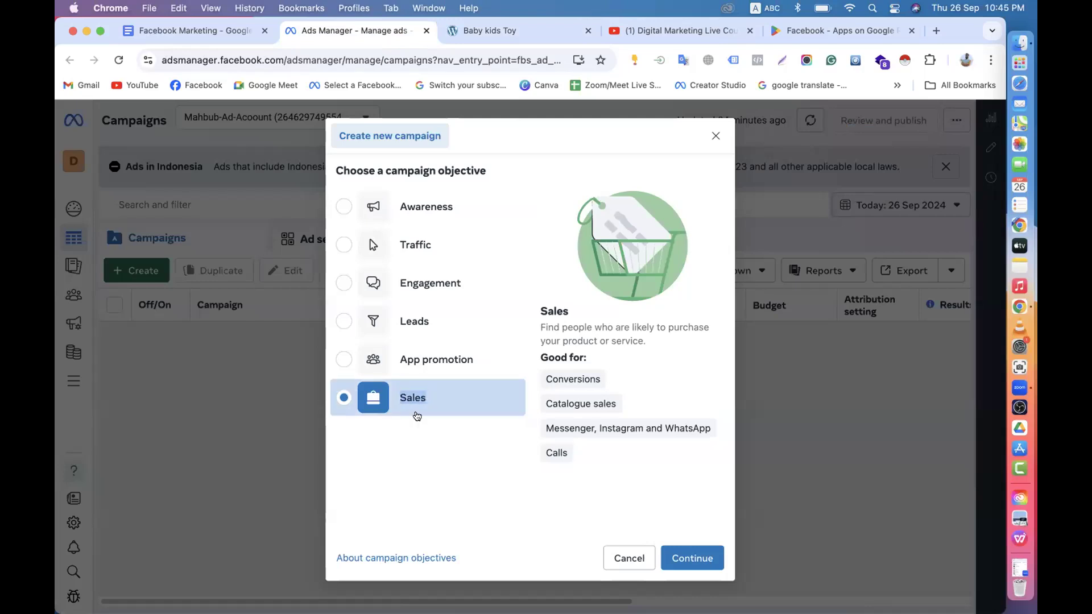
pyautogui.click(482, 31)
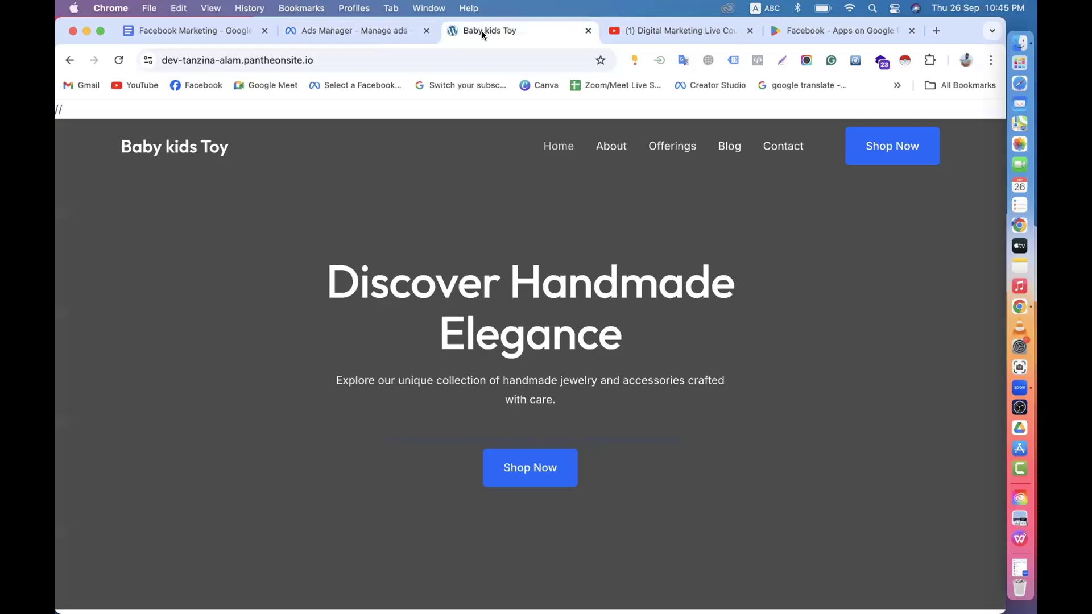
pyautogui.scroll(-10, 551, 334)
pyautogui.scroll(10, 551, 334)
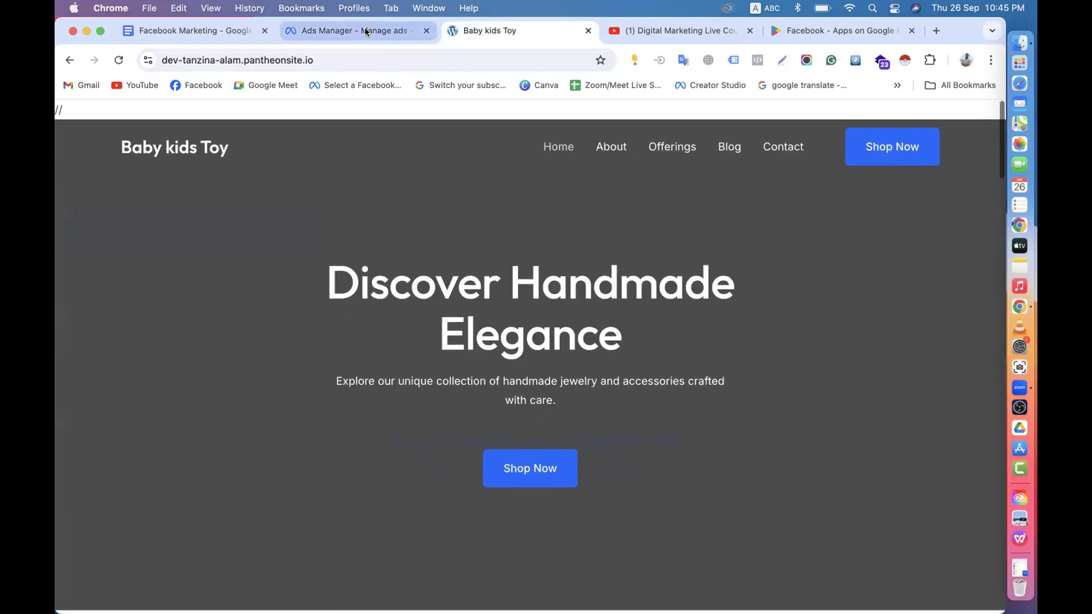
# - Go back to Ads Manager, choose Engagement as the campaign objective and review the objective options
pyautogui.click(361, 30)
pyautogui.click(344, 283)
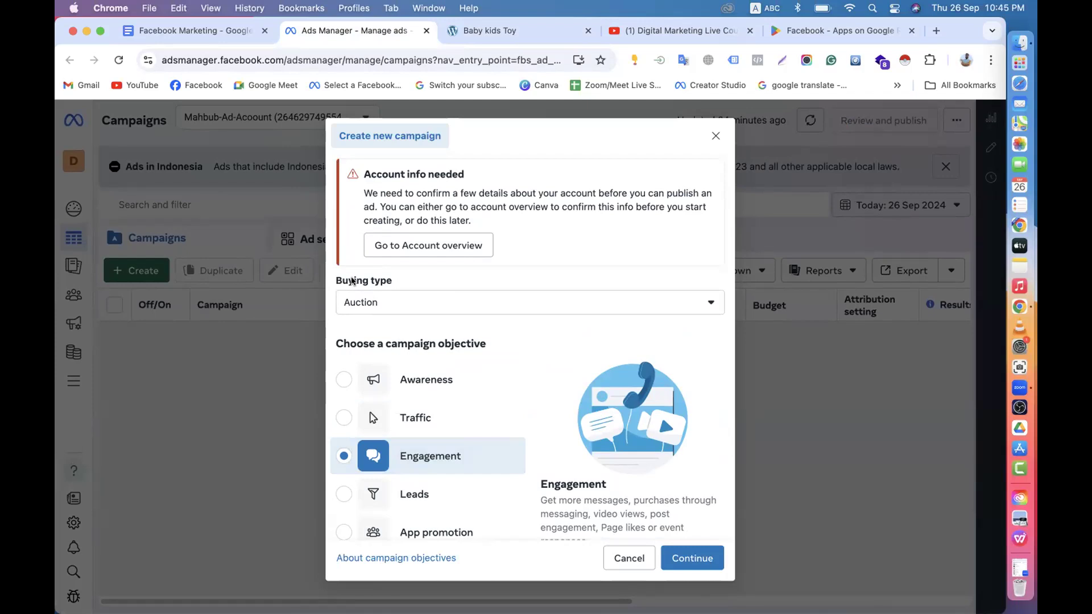
pyautogui.scroll(-5, 402, 312)
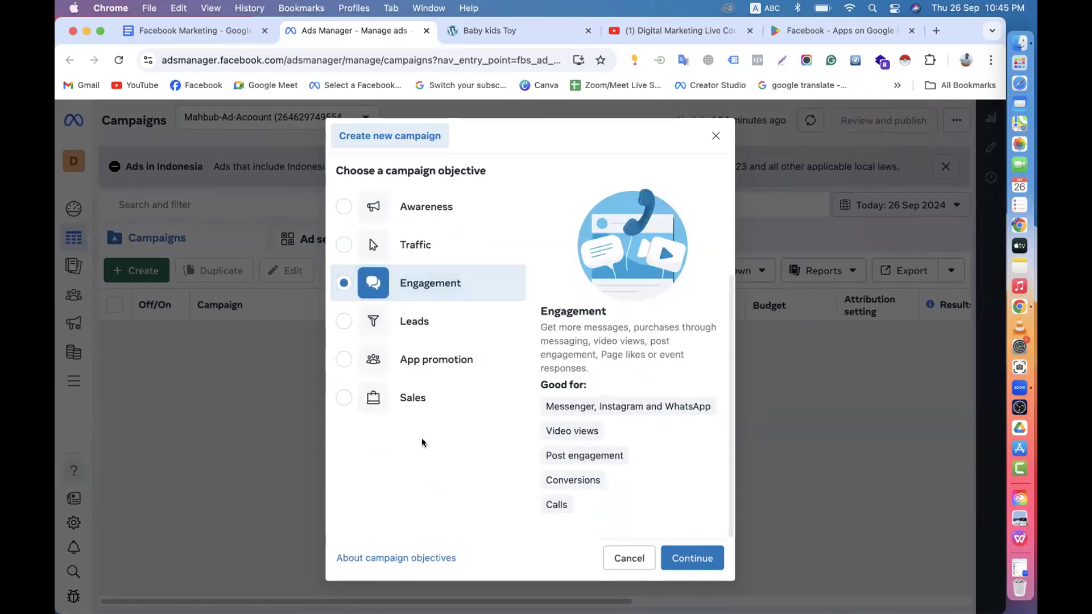
pyautogui.scroll(3, 422, 442)
pyautogui.scroll(1, 423, 442)
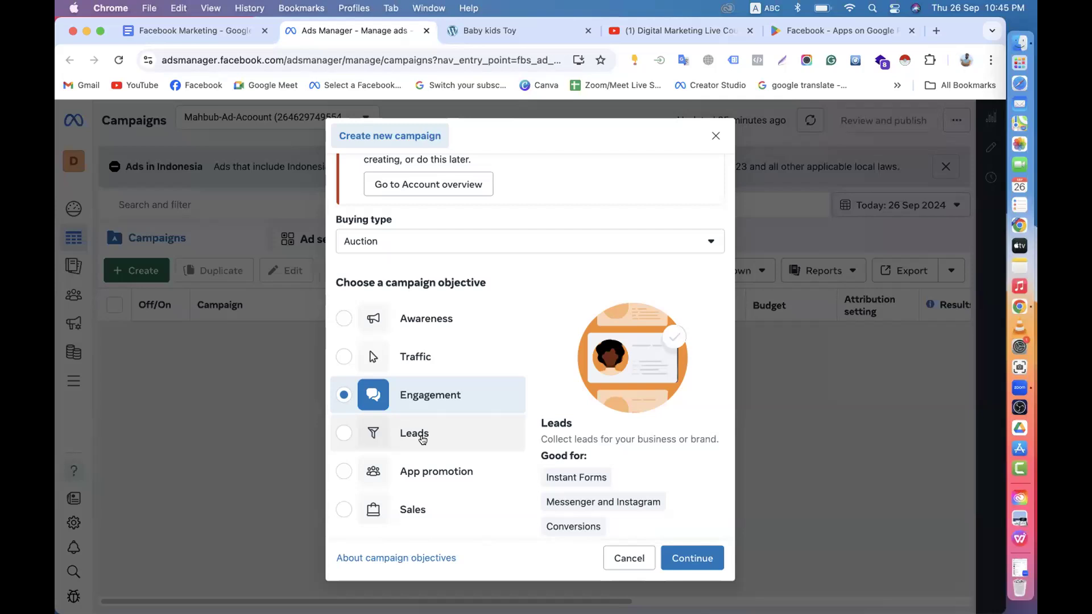
# - Examine the campaign objective heading, the buying type and the six objectives with their descriptions
pyautogui.scroll(-3, 422, 440)
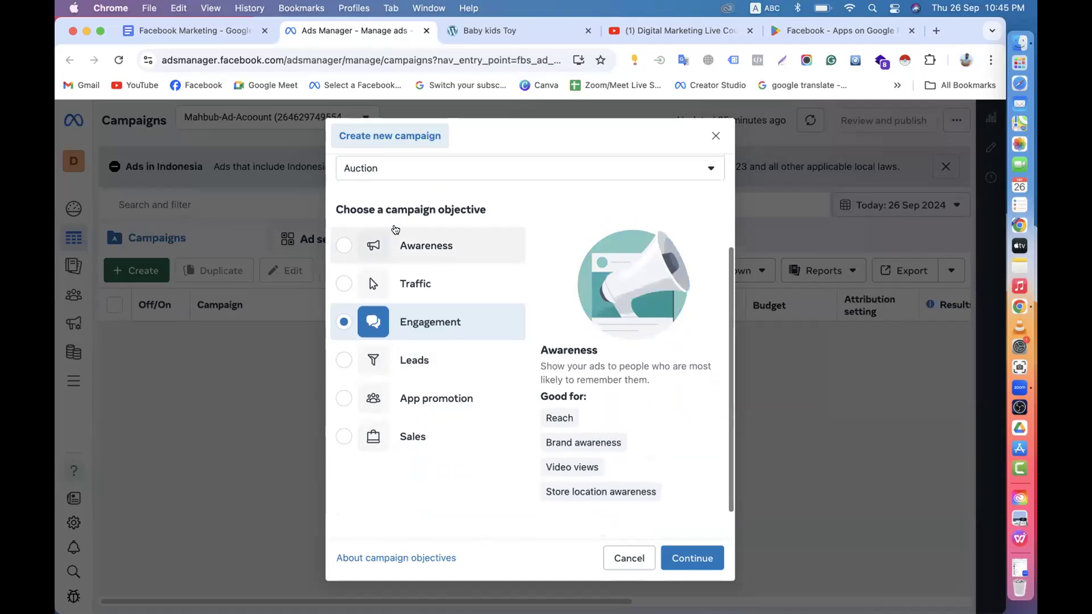
pyautogui.scroll(2, 396, 230)
pyautogui.moveTo(334, 263); pyautogui.dragTo(521, 271)
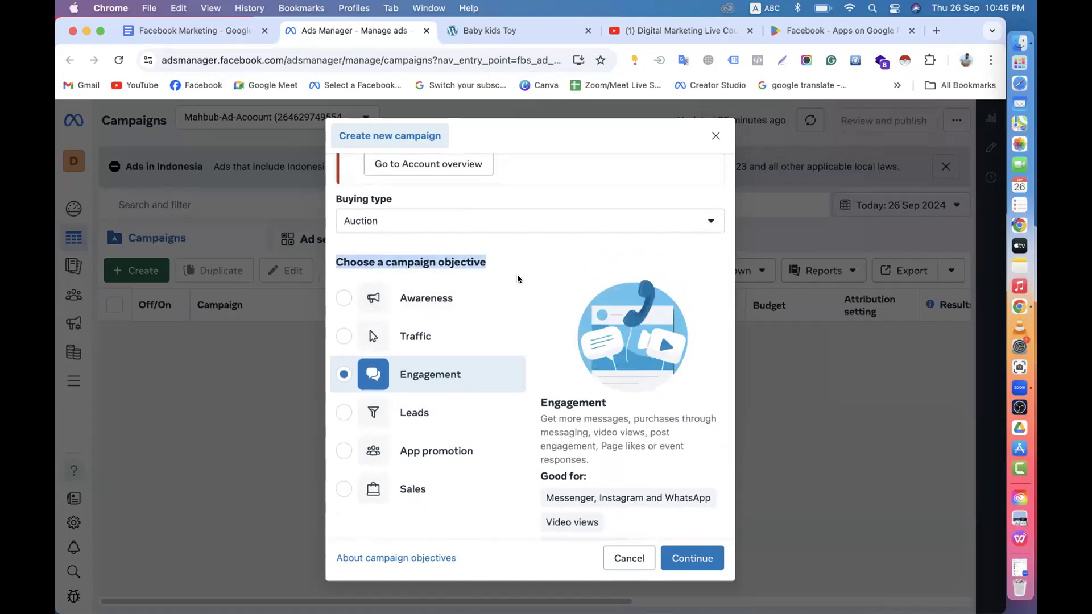
pyautogui.scroll(-2, 517, 274)
pyautogui.scroll(3, 496, 338)
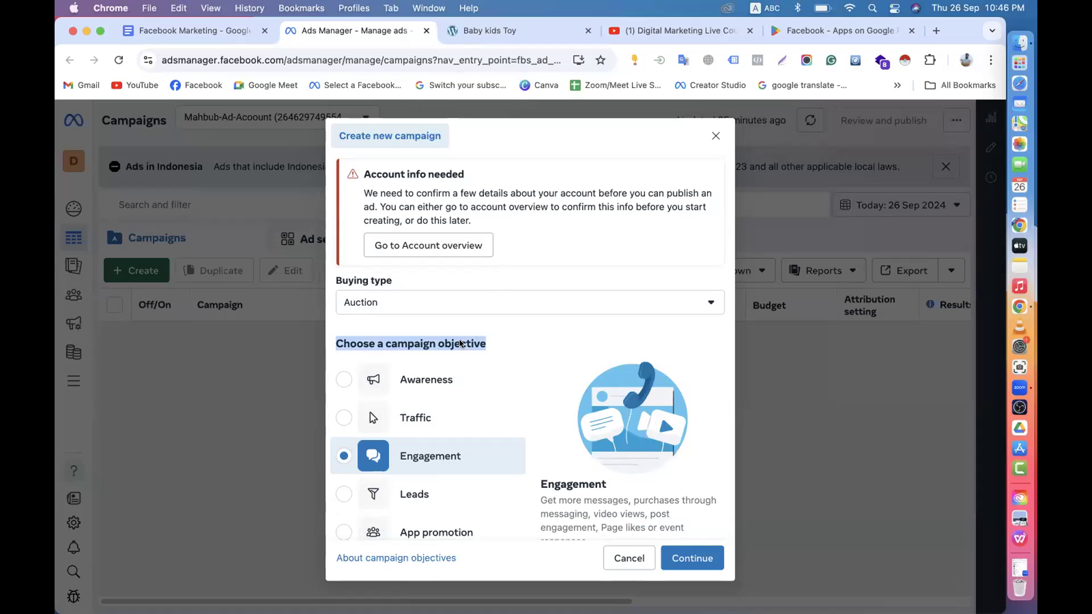
pyautogui.scroll(-5, 461, 343)
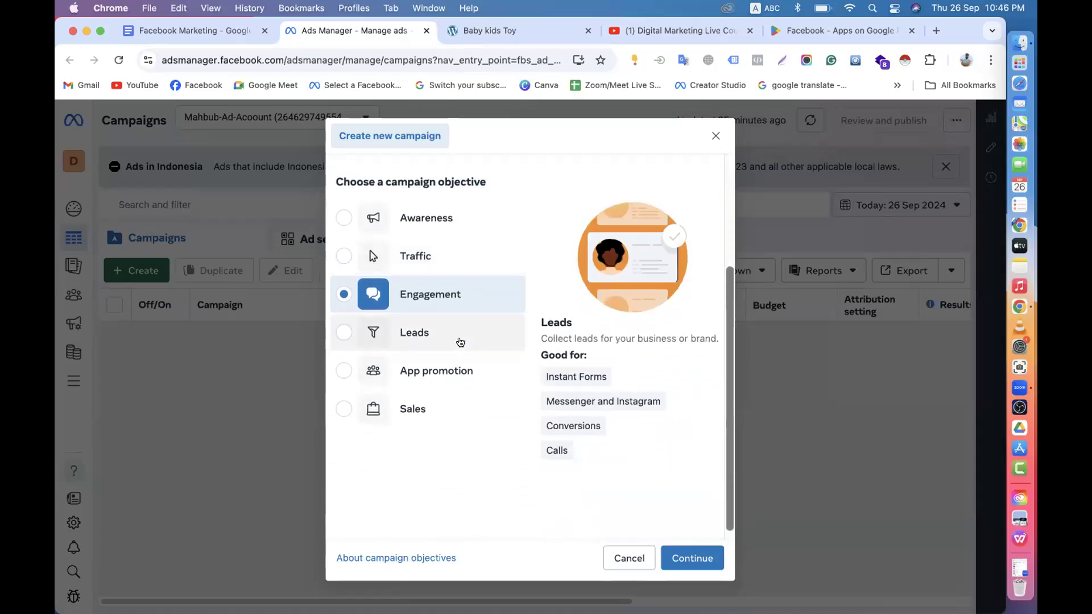
pyautogui.scroll(4, 461, 342)
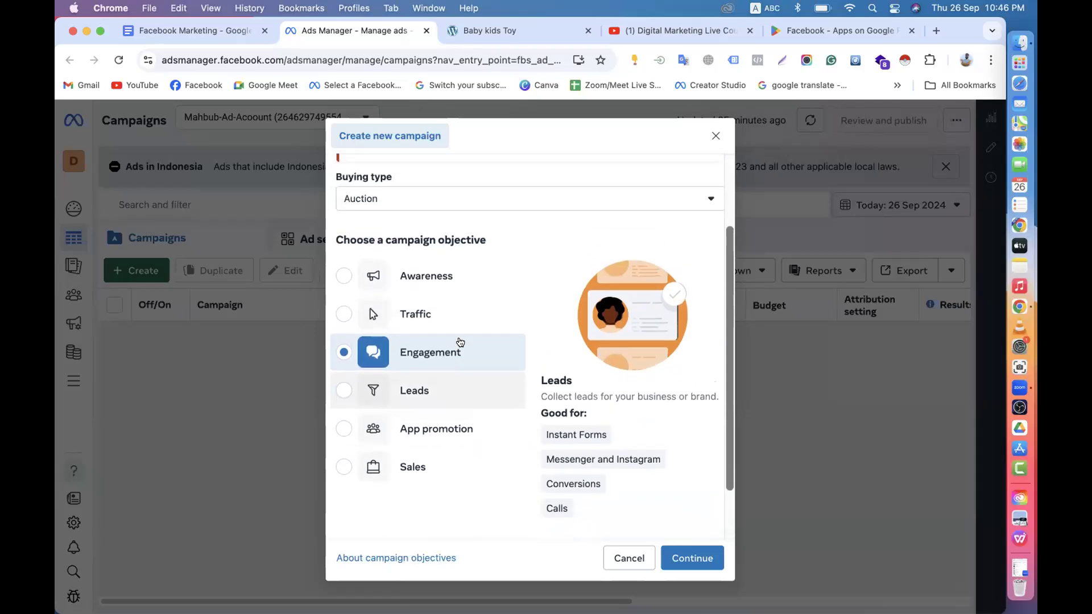
pyautogui.scroll(-2, 461, 342)
pyautogui.scroll(-2, 461, 342)
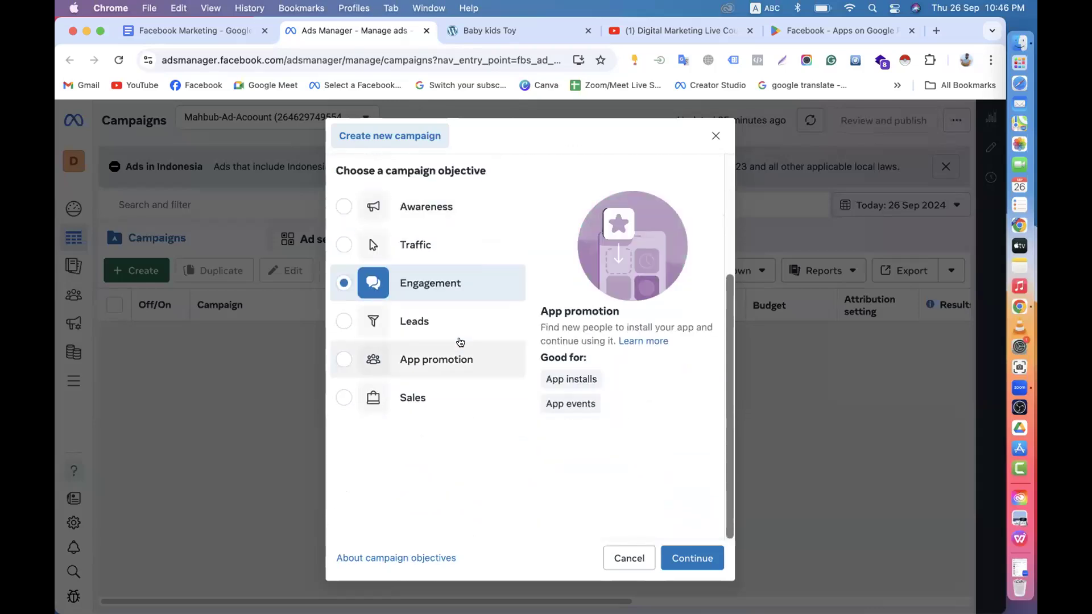
pyautogui.scroll(5, 460, 342)
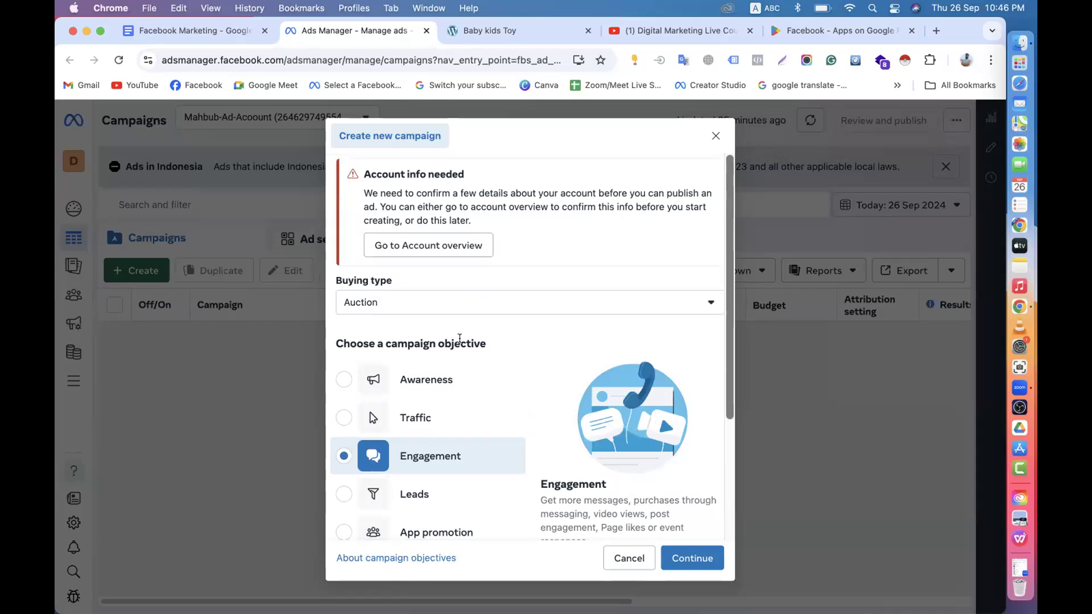
pyautogui.scroll(-5, 460, 338)
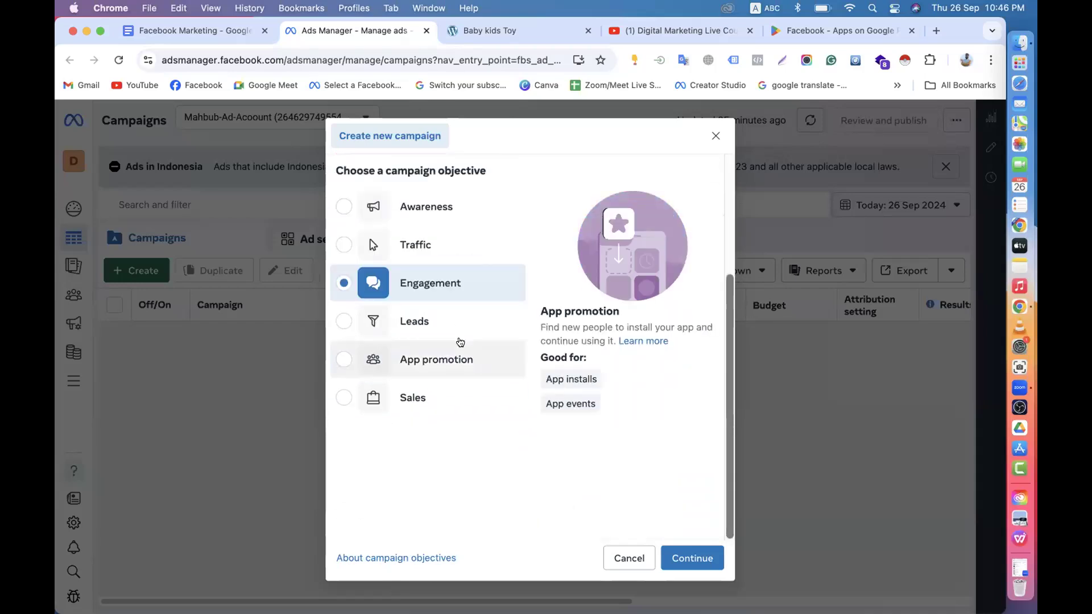
# - Try the Sales, App promotion and Leads objectives in turn, and select Awareness as the campaign objective
pyautogui.click(445, 405)
pyautogui.click(418, 353)
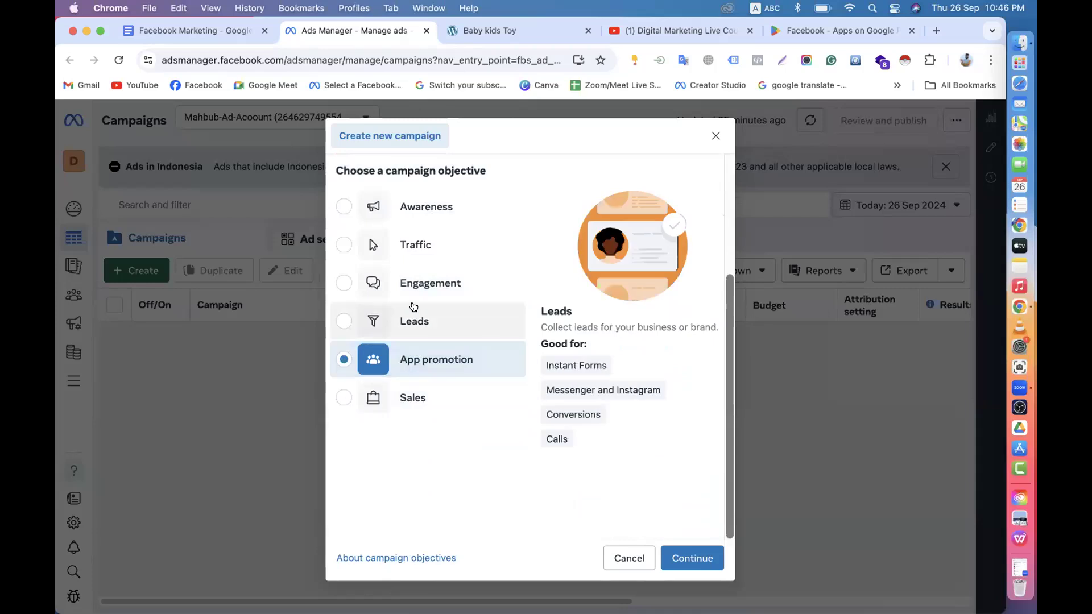
pyautogui.click(414, 310)
pyautogui.scroll(5, 415, 308)
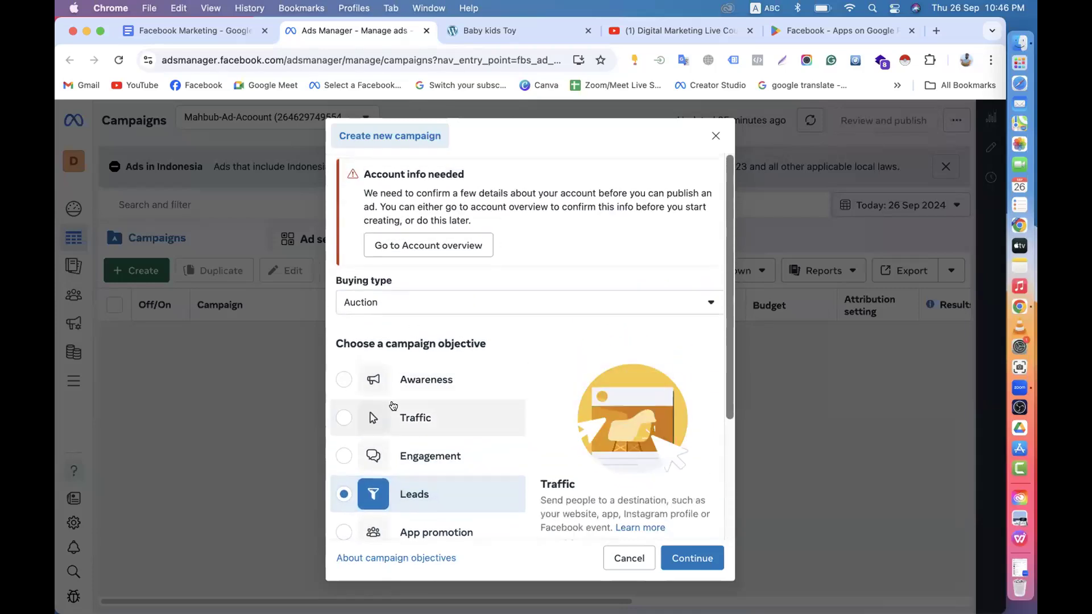
pyautogui.click(386, 362)
pyautogui.scroll(-3, 386, 362)
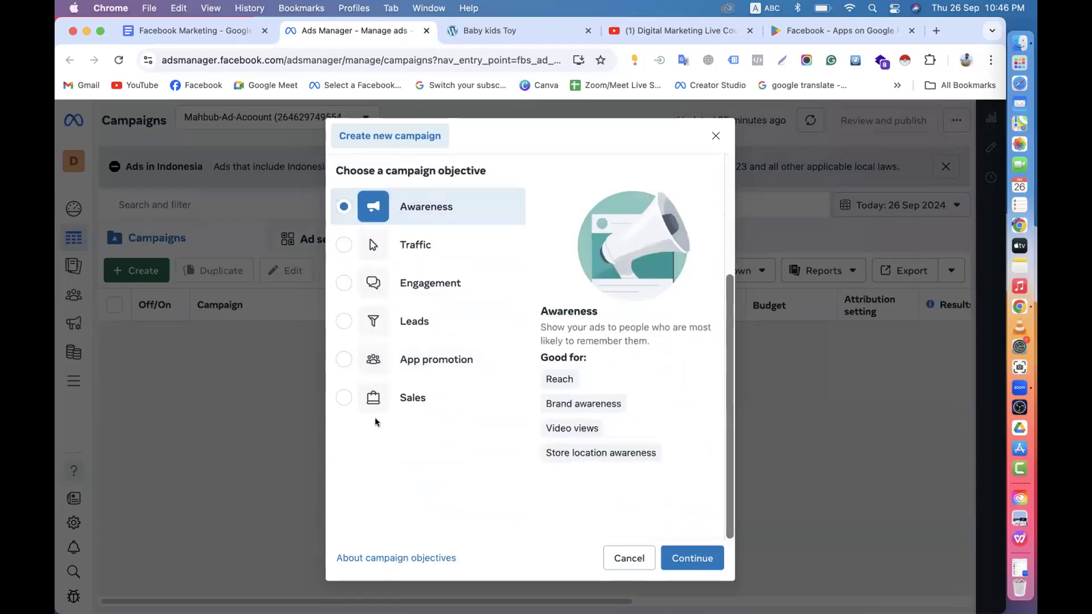
# - Choose Sales as the campaign objective and review its description alongside the buying type and the other objectives
pyautogui.click(392, 394)
pyautogui.moveTo(394, 400); pyautogui.dragTo(427, 408)
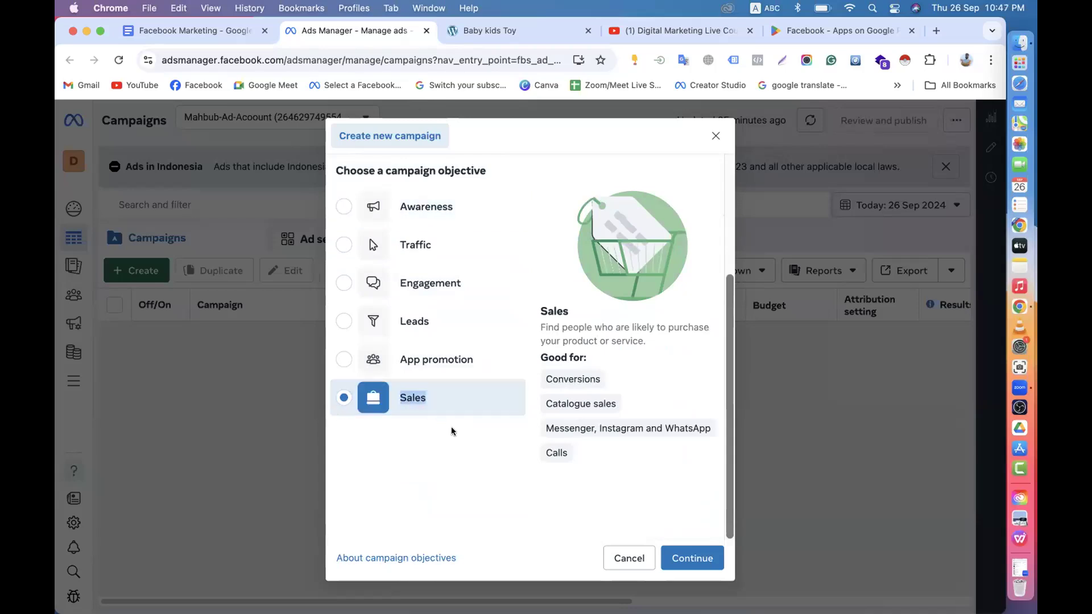
pyautogui.click(452, 467)
pyautogui.scroll(3, 452, 466)
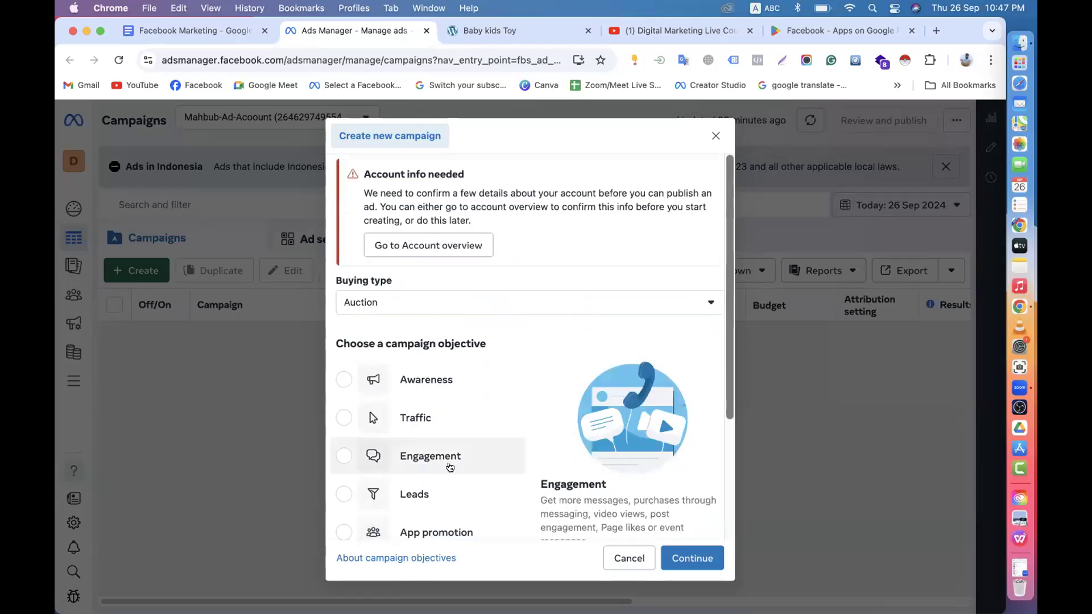
pyautogui.scroll(-3, 450, 467)
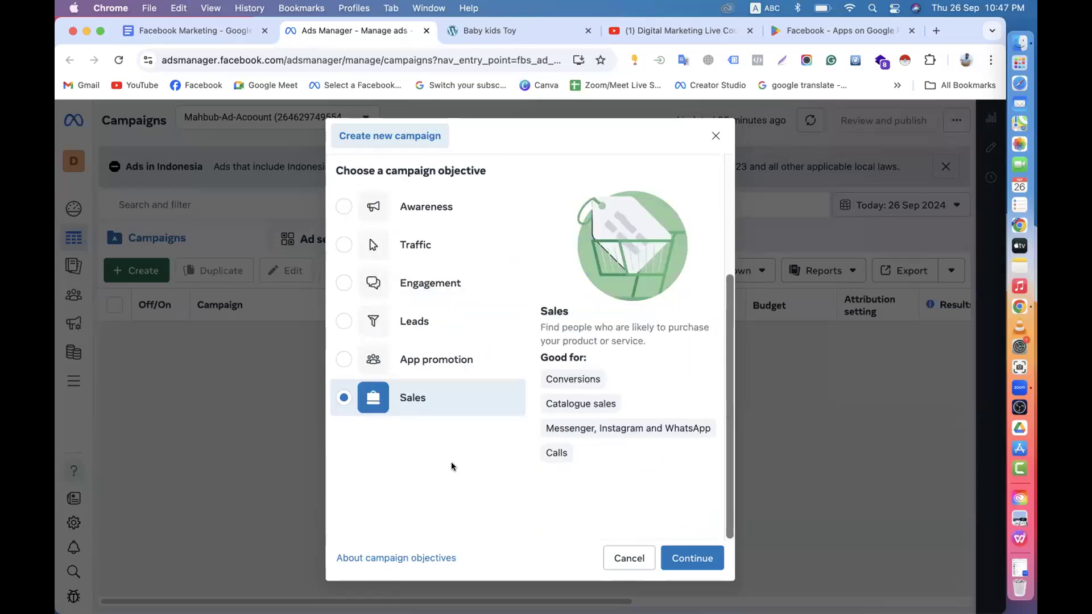
pyautogui.scroll(3, 452, 462)
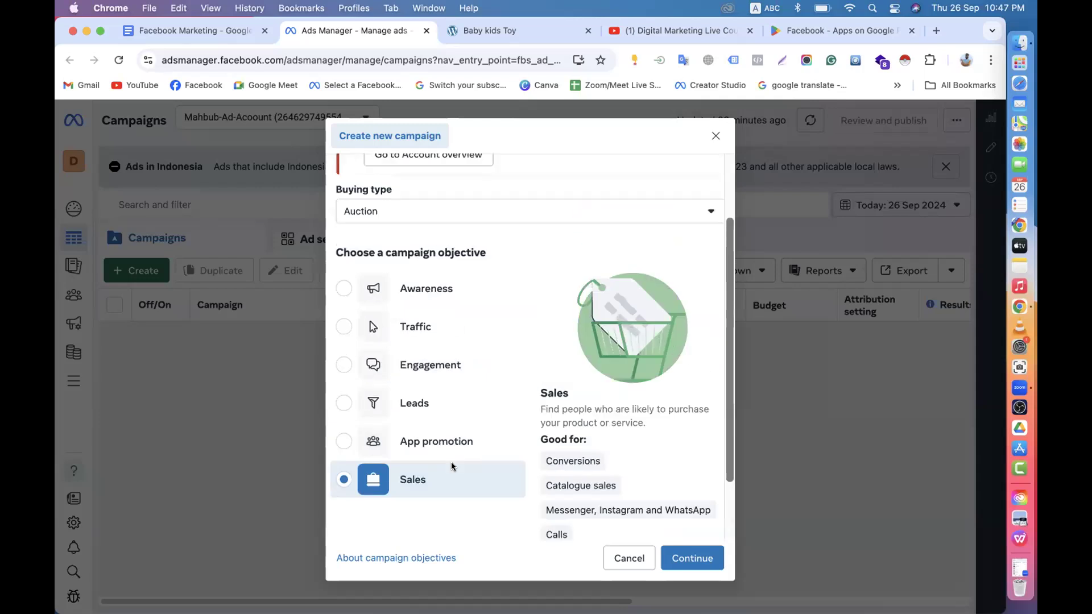
# - Switch to the Facebook Marketing document and review the notes on the Facebook Page, Business Manager and Ad Account requirements
pyautogui.click(214, 31)
pyautogui.scroll(3, 422, 336)
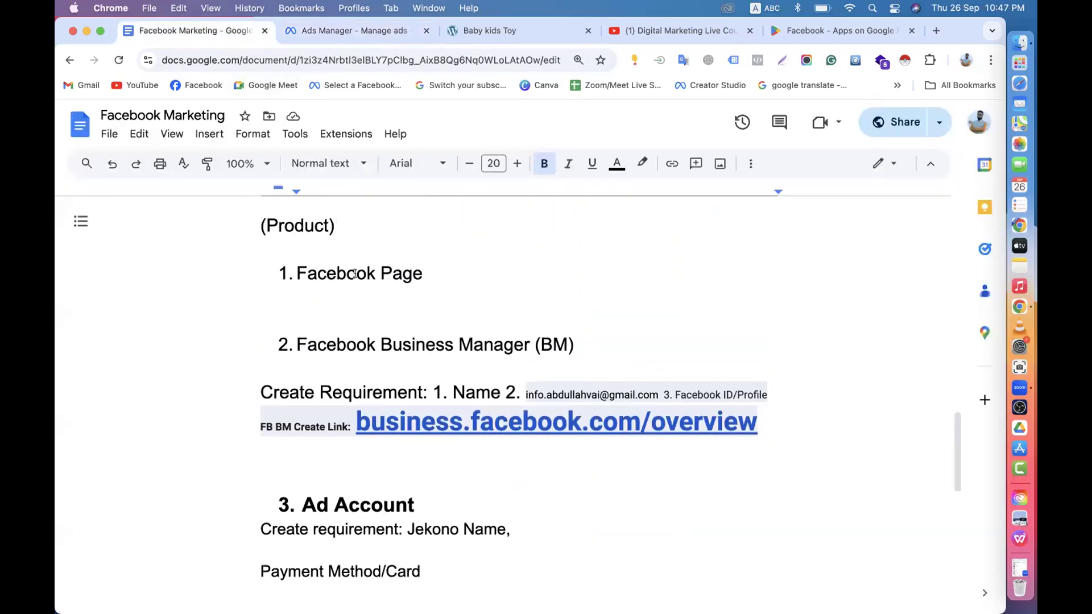
pyautogui.scroll(-3, 372, 319)
pyautogui.moveTo(442, 414); pyautogui.dragTo(424, 491)
pyautogui.click(272, 248)
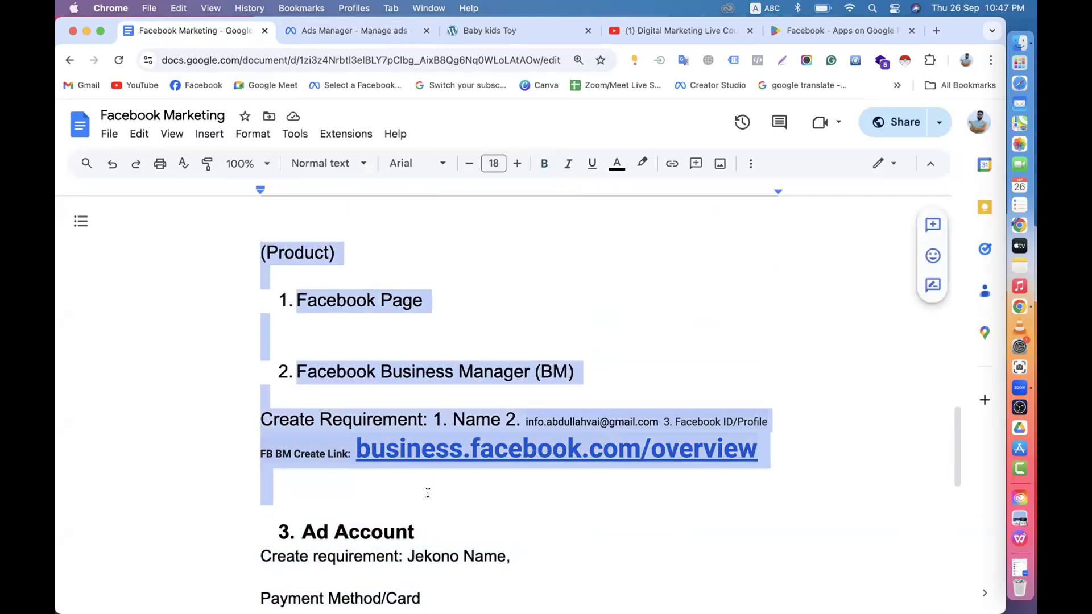
# - Return to Ads Manager and examine the Sales objective's details, comparing them with the Baby kids Toy website's homepage
pyautogui.click(362, 32)
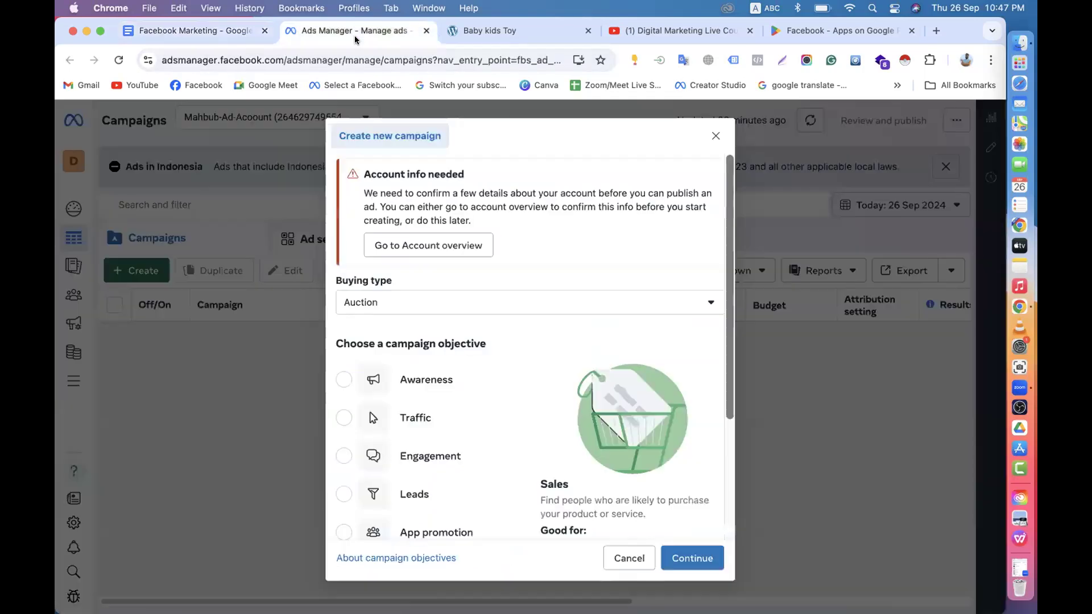
pyautogui.scroll(-3, 391, 394)
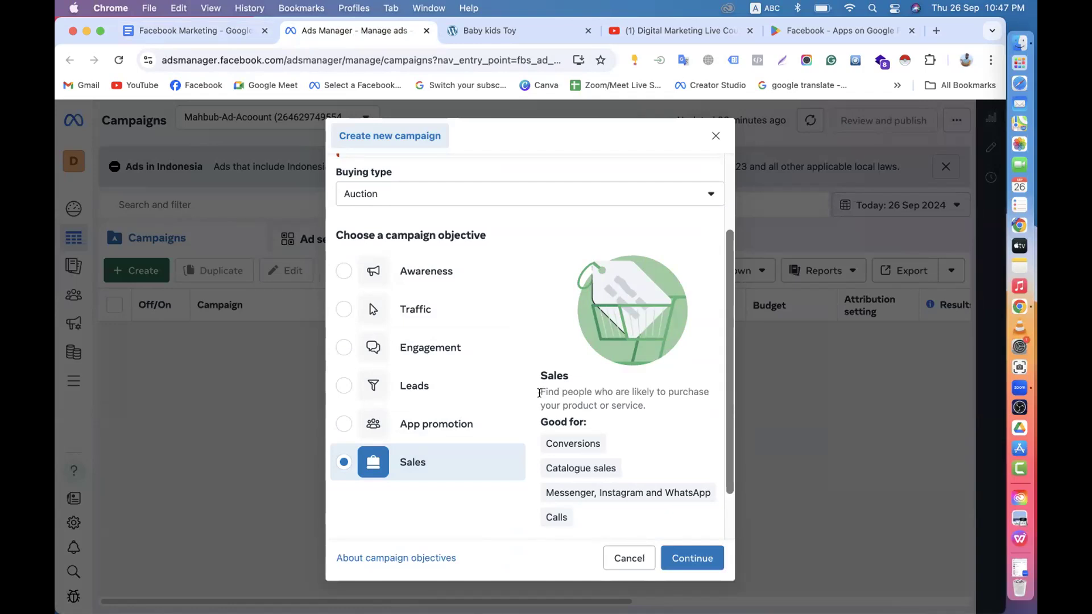
pyautogui.click(475, 35)
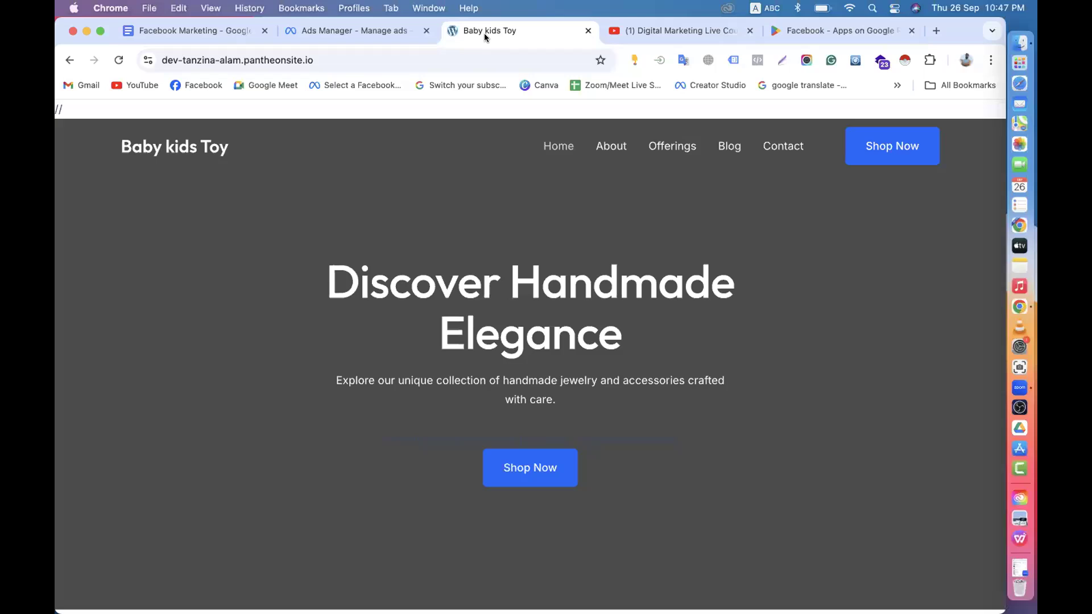
pyautogui.scroll(-15, 498, 385)
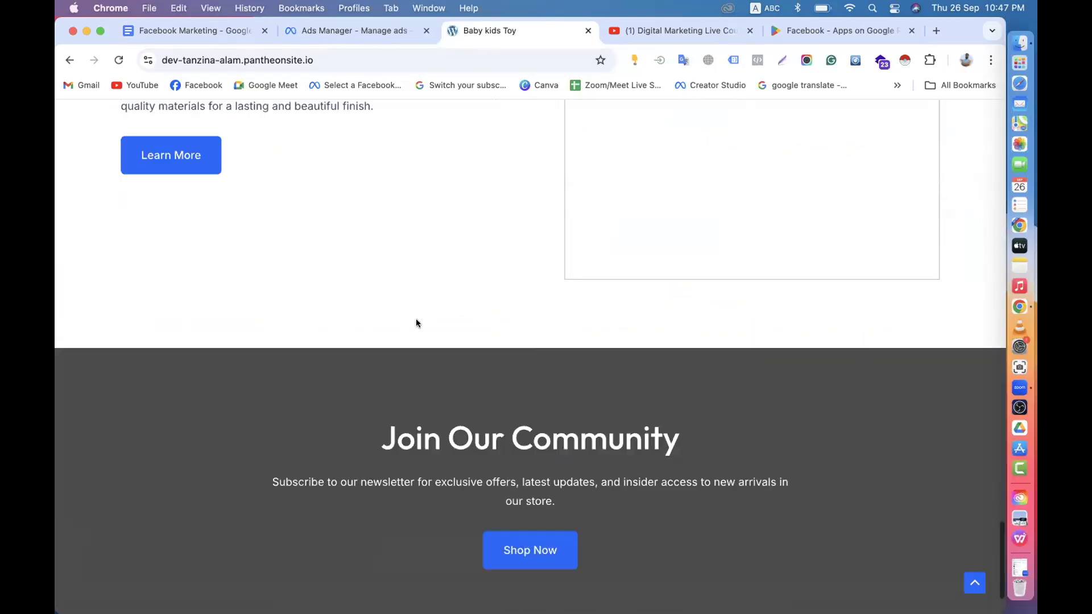
pyautogui.click(342, 33)
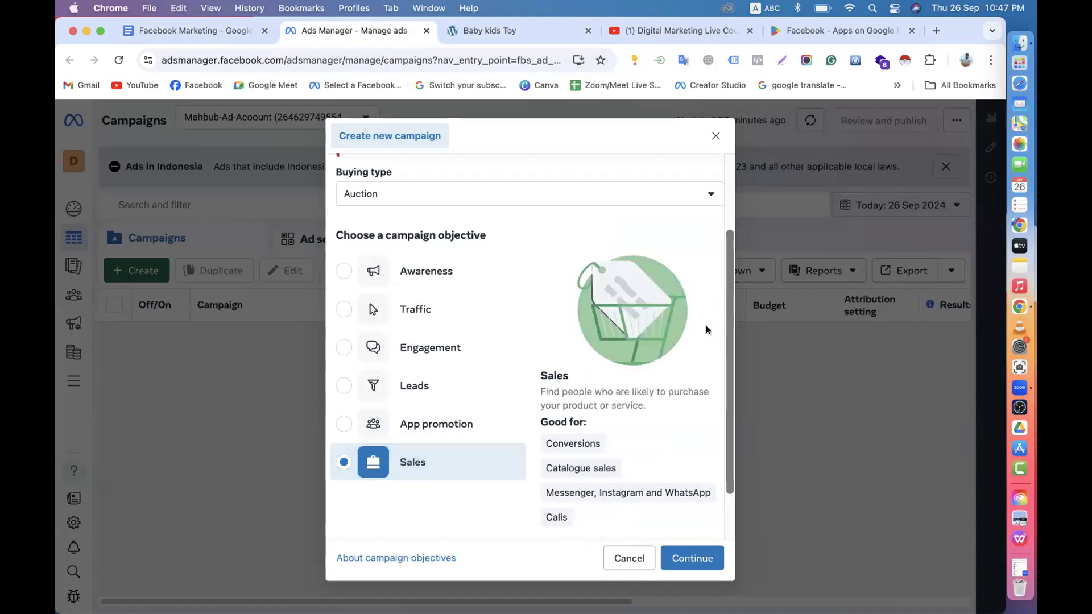
pyautogui.moveTo(729, 337); pyautogui.dragTo(704, 430)
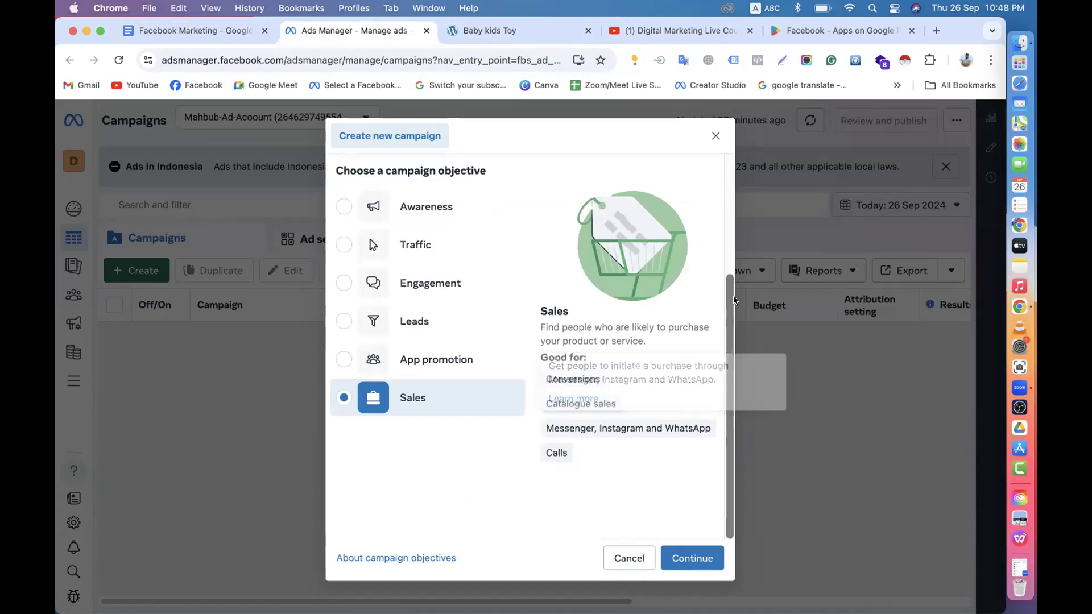
pyautogui.moveTo(730, 300); pyautogui.dragTo(732, 142)
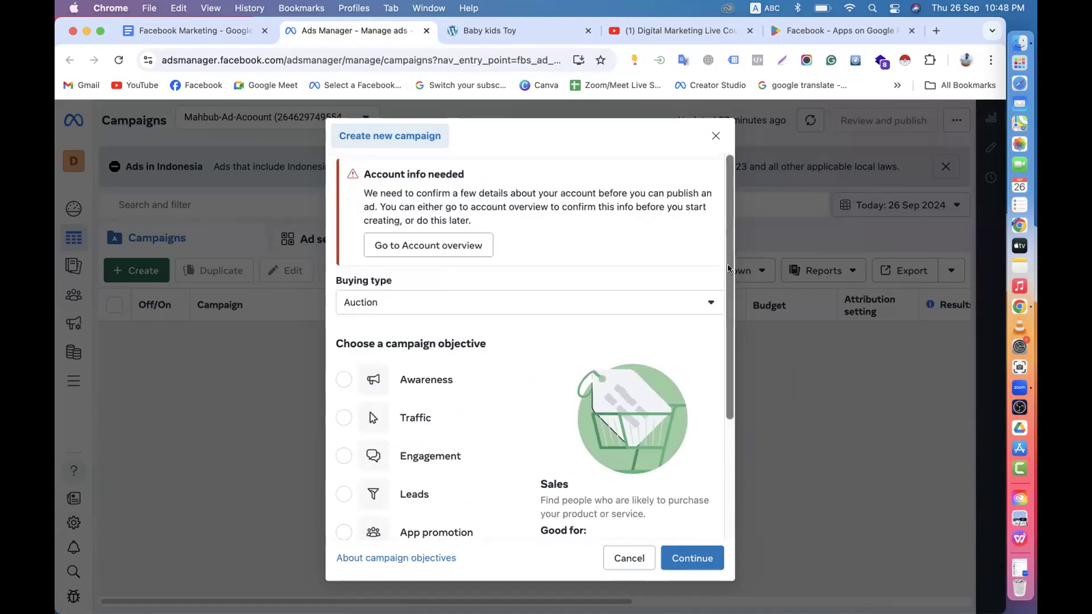
pyautogui.scroll(-4, 722, 290)
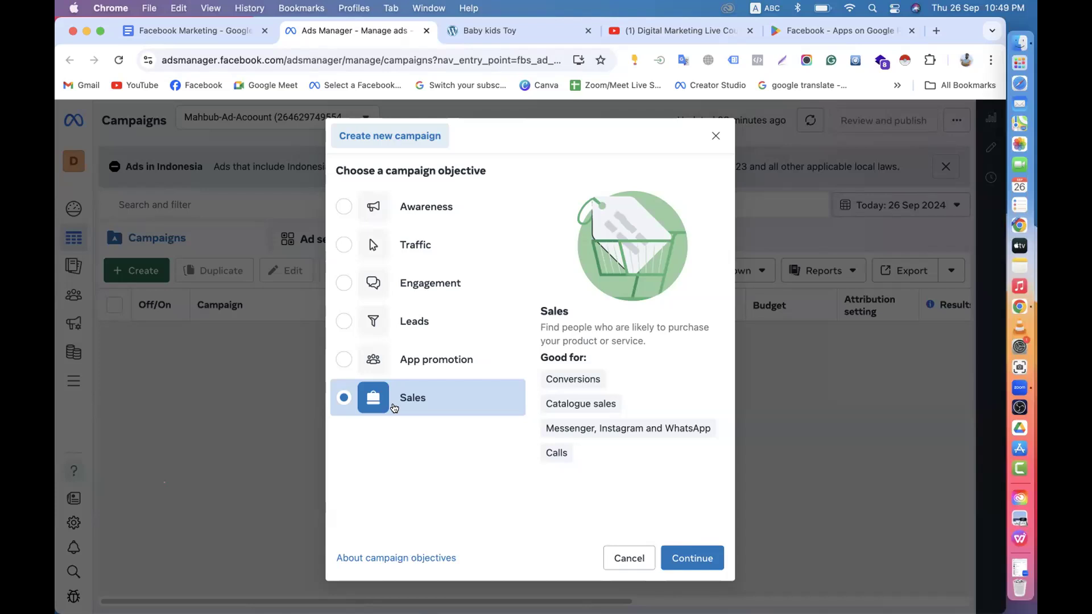
# - Switch the campaign objective between Awareness and Sales, ending on Awareness, and read the Awareness description
pyautogui.click(391, 210)
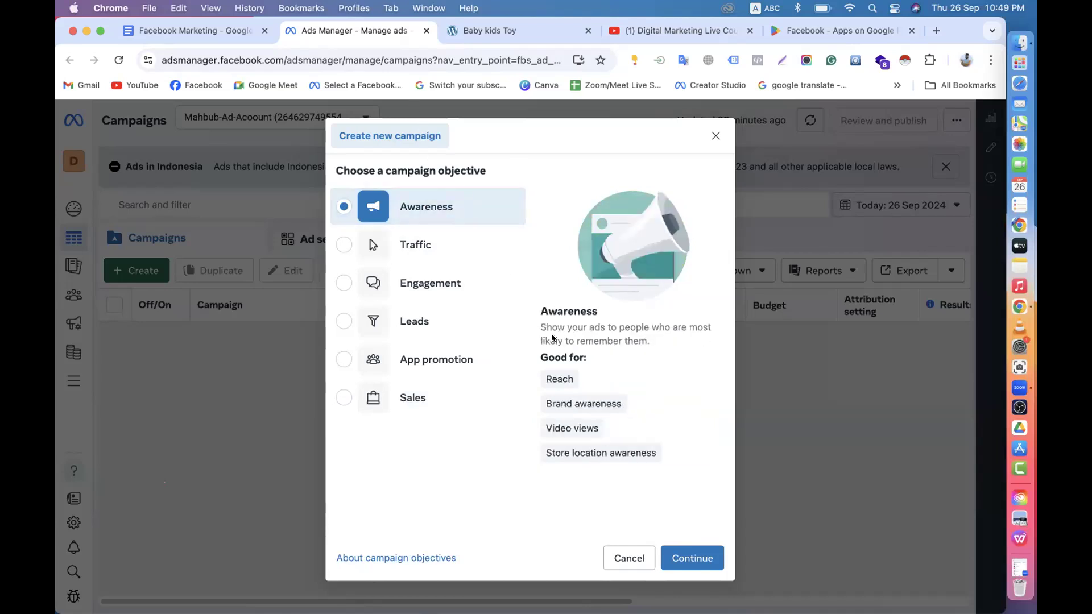
pyautogui.moveTo(537, 308); pyautogui.dragTo(597, 364)
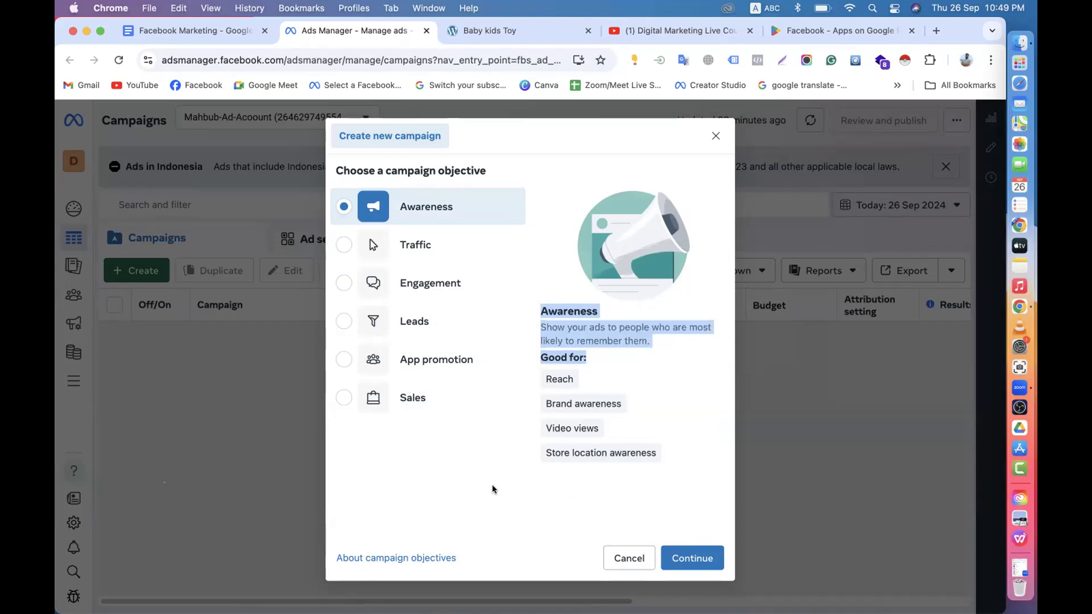
pyautogui.click(423, 410)
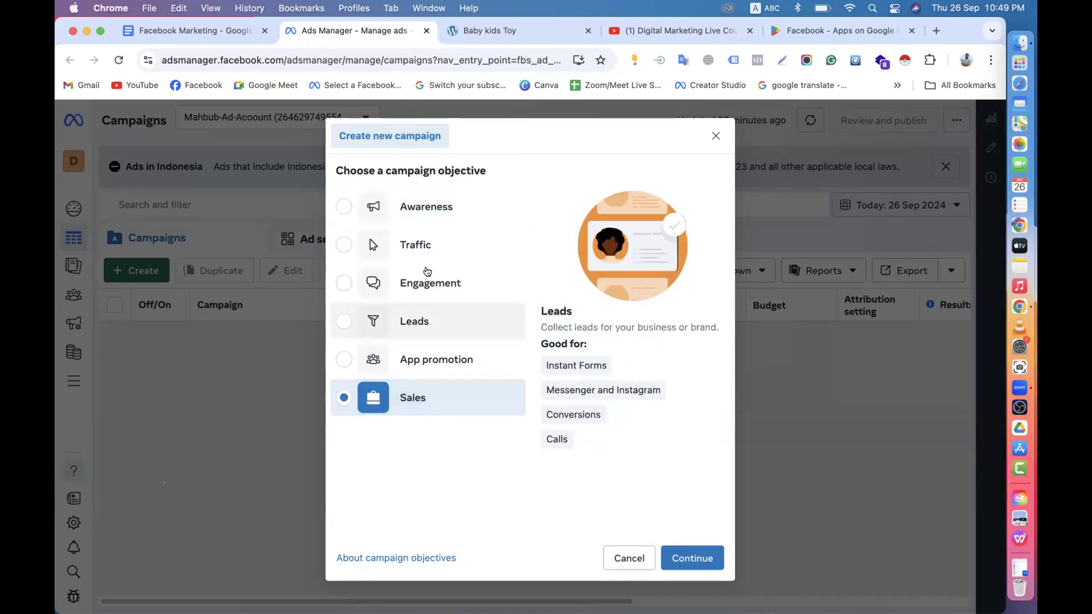
pyautogui.click(390, 210)
pyautogui.moveTo(589, 355); pyautogui.dragTo(527, 302)
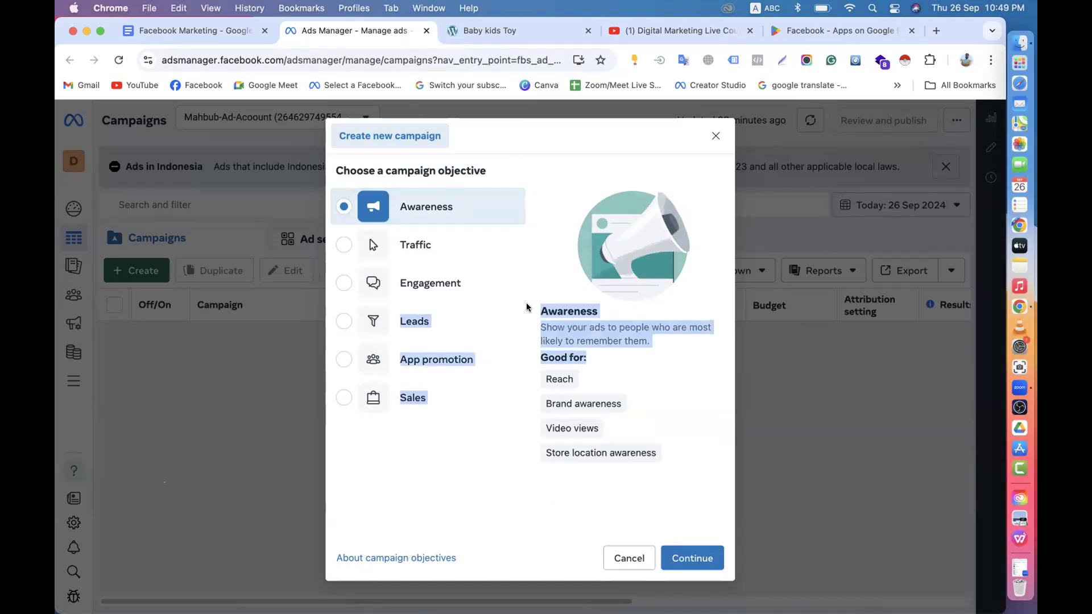
pyautogui.click(552, 317)
# - Open the Baby kids Toy website and examine the homepage's "Discover Handmade Elegance" headline and the text beneath it
pyautogui.click(518, 30)
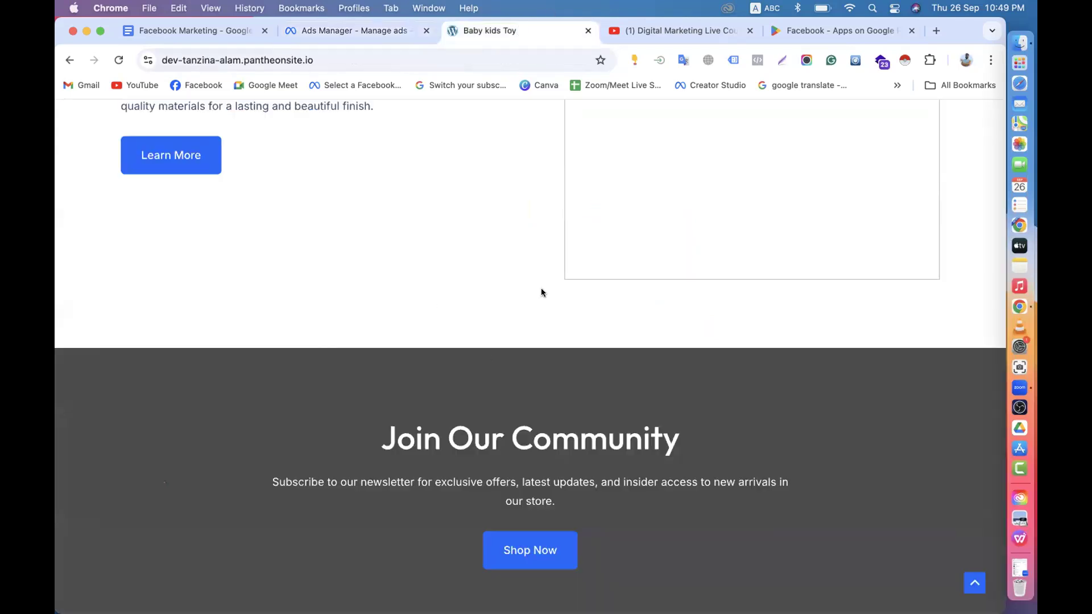
pyautogui.scroll(10, 495, 441)
pyautogui.scroll(10, 495, 440)
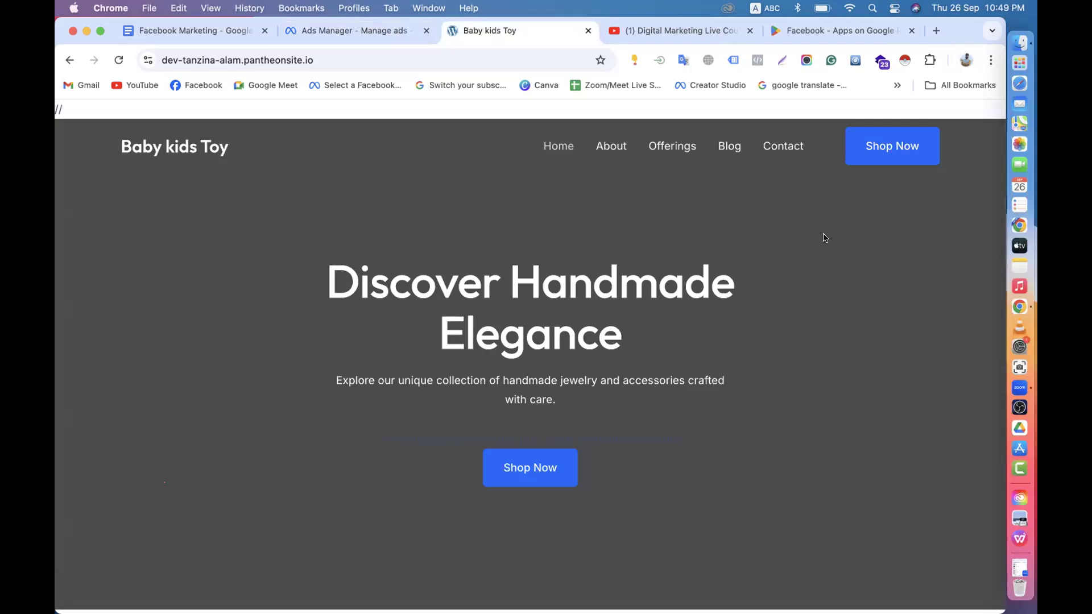
pyautogui.tripleClick(422, 305)
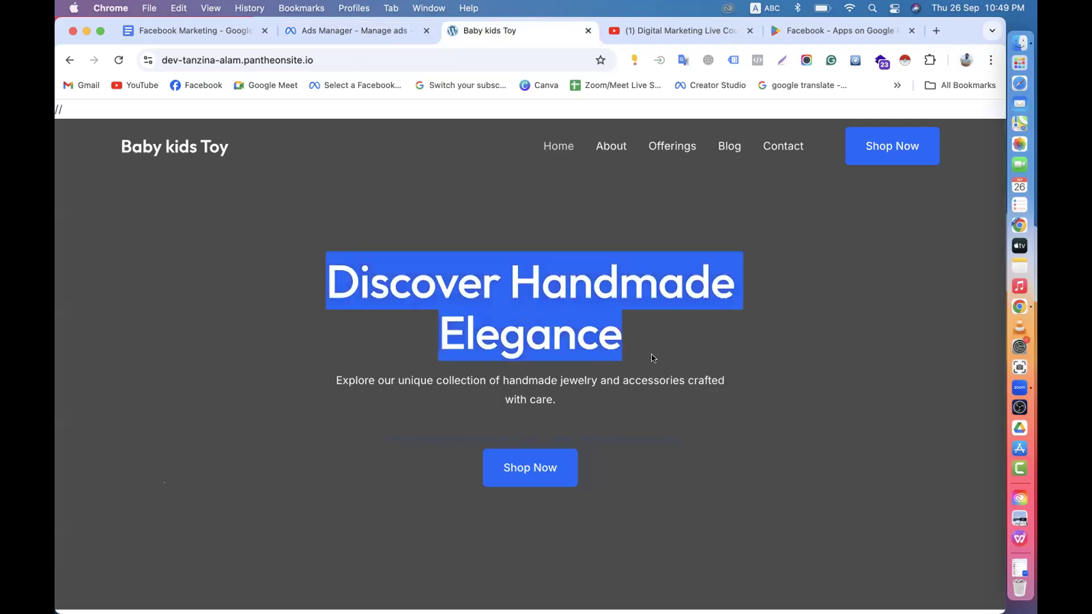
pyautogui.click(481, 262)
pyautogui.moveTo(316, 269); pyautogui.dragTo(648, 356)
pyautogui.click(392, 270)
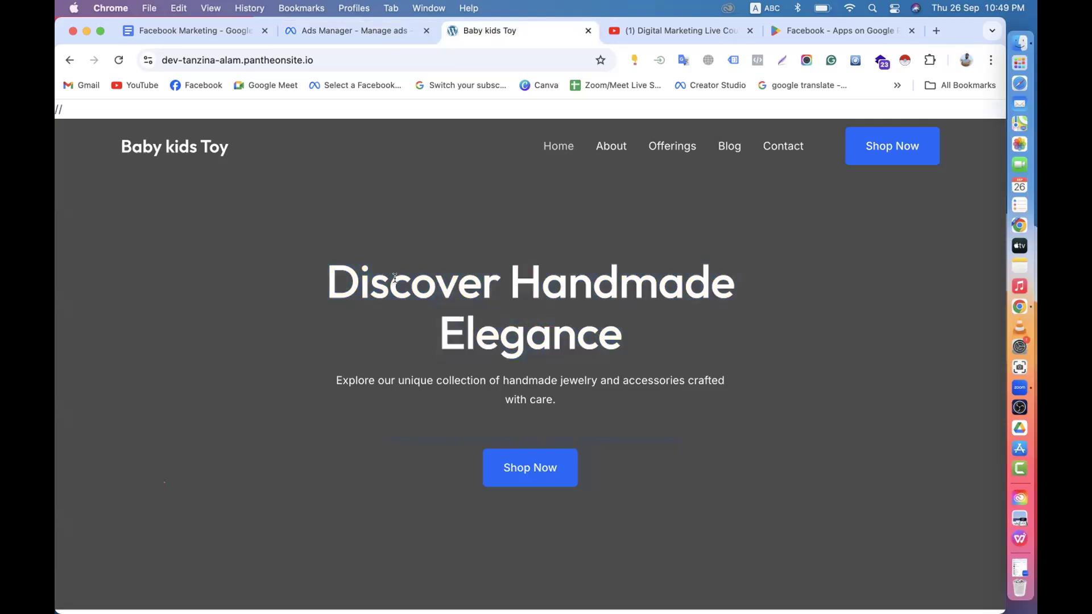
pyautogui.moveTo(322, 272); pyautogui.dragTo(740, 385)
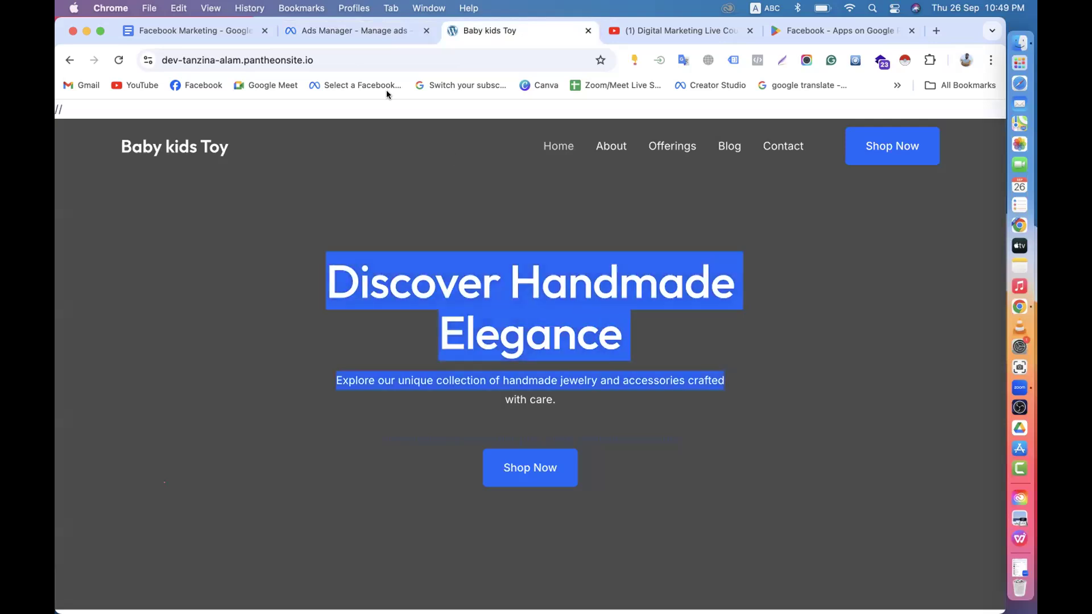
# - Choose Traffic as the campaign objective in Ads Manager and look through the Baby kids Toy homepage as its example destination
pyautogui.click(353, 39)
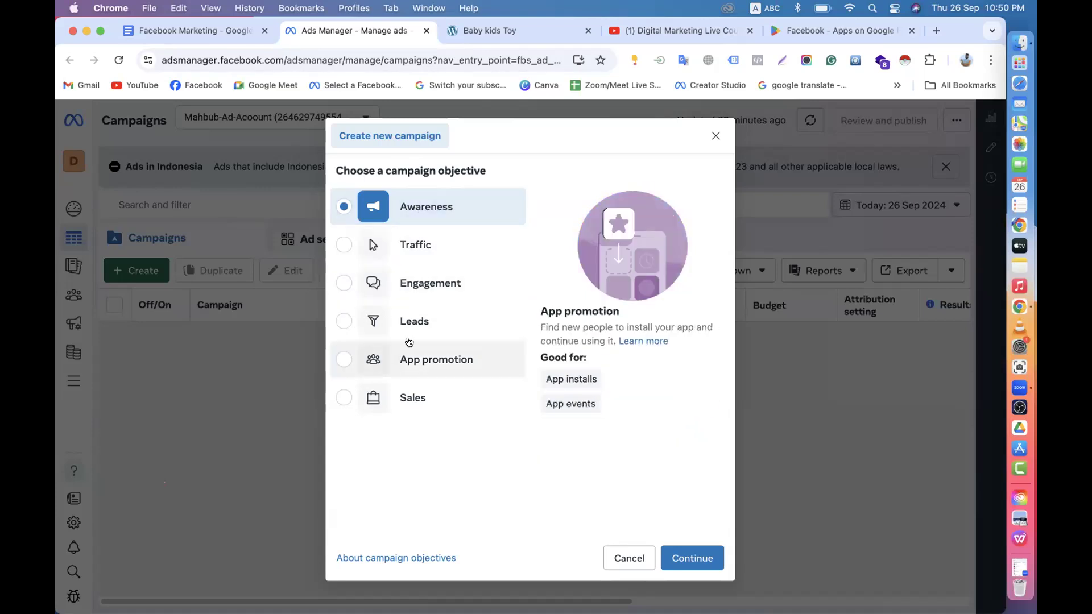
pyautogui.click(354, 239)
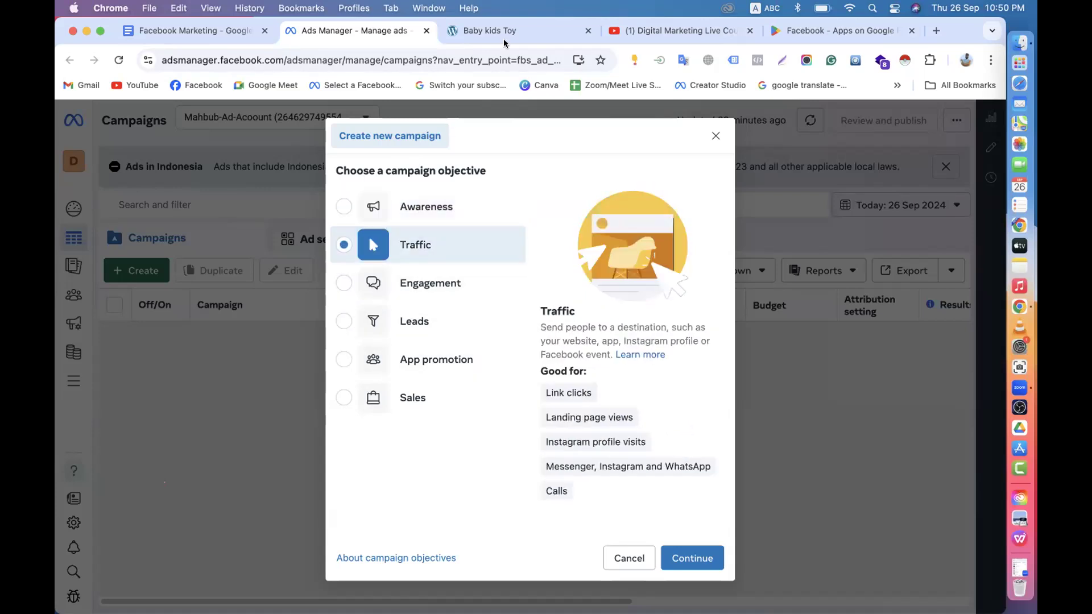
pyautogui.click(504, 30)
pyautogui.click(385, 188)
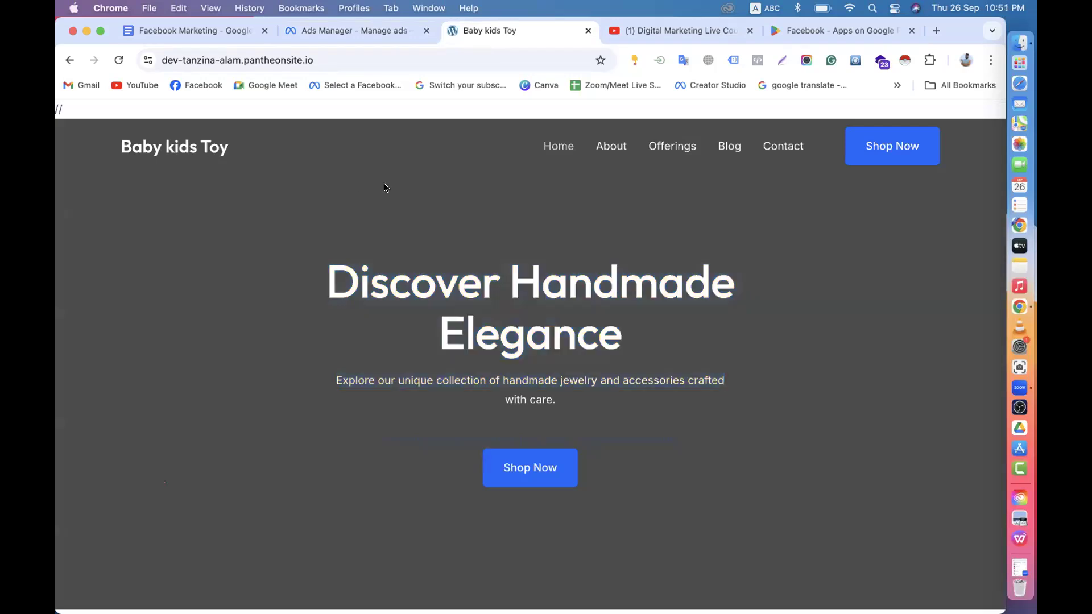
pyautogui.scroll(-20, 385, 188)
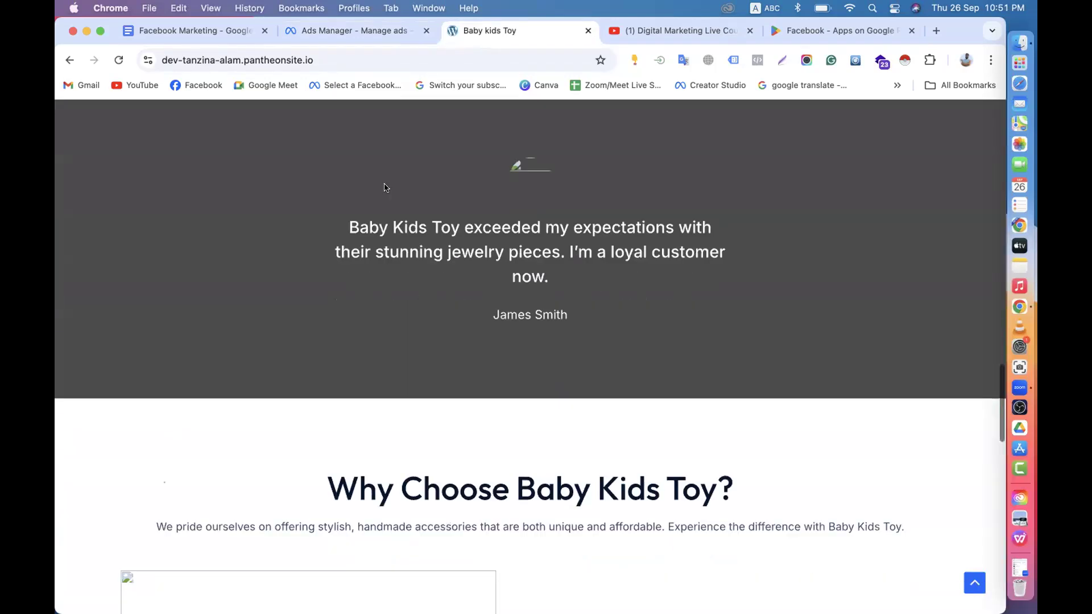
pyautogui.scroll(20, 384, 188)
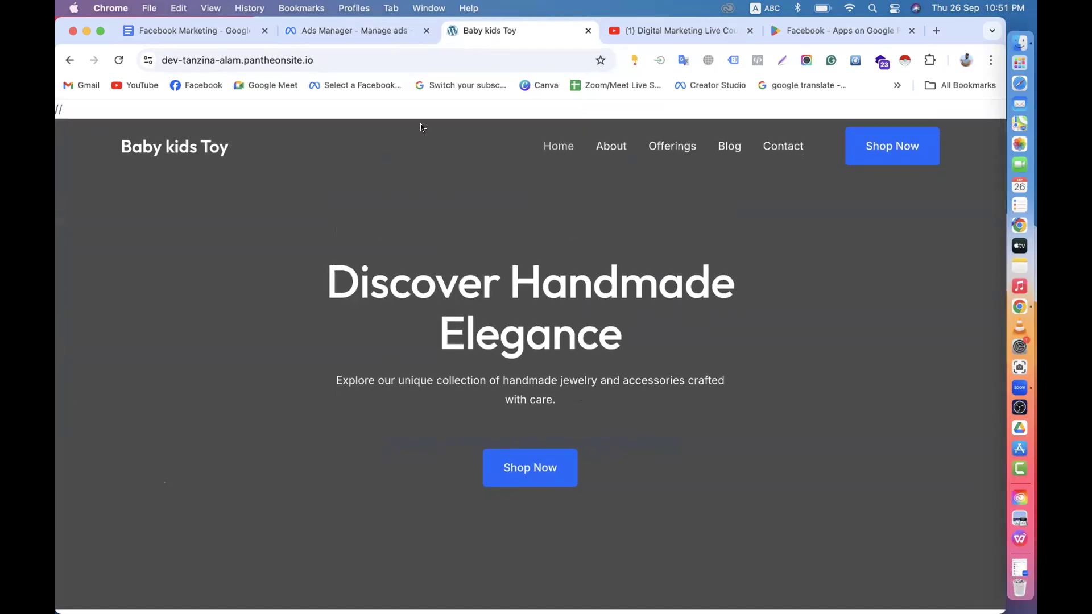
# - Back in Ads Manager, check the Awareness objective again, then set the campaign objective to Traffic
pyautogui.click(365, 29)
pyautogui.click(380, 220)
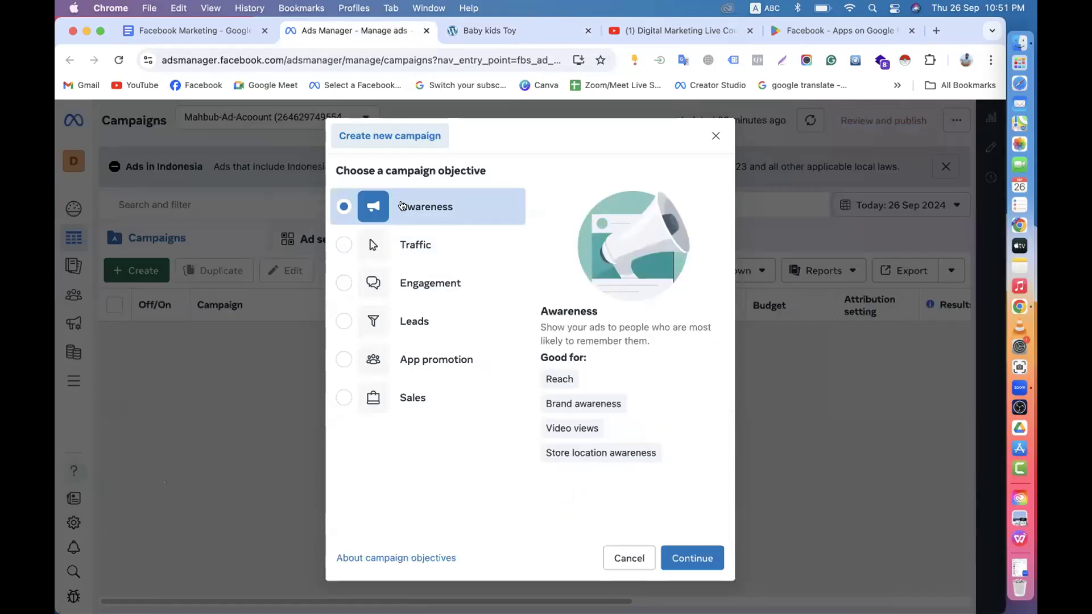
pyautogui.doubleClick(473, 207)
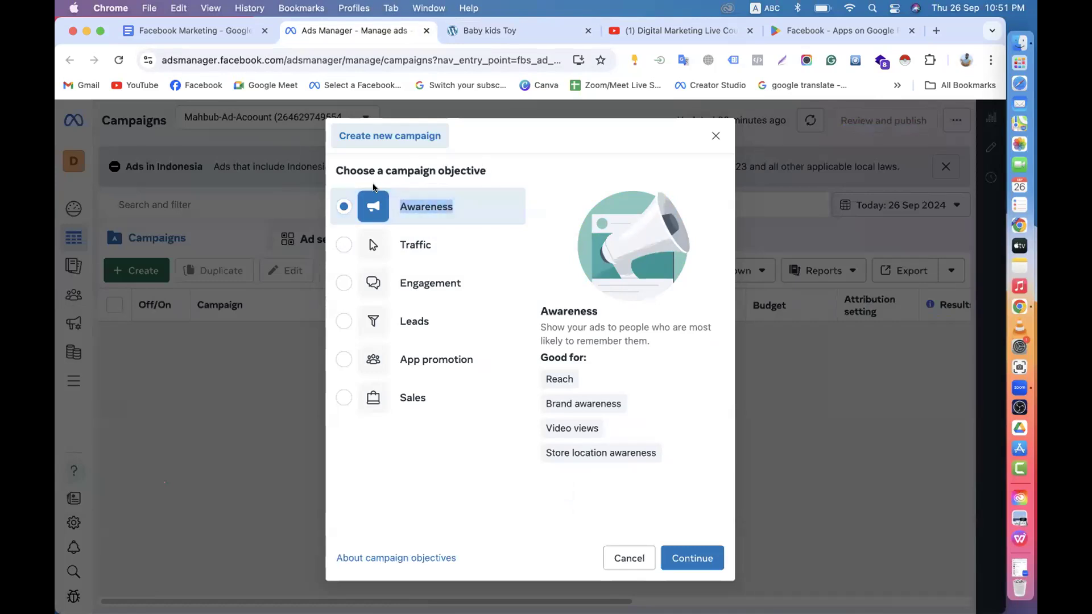
pyautogui.click(350, 245)
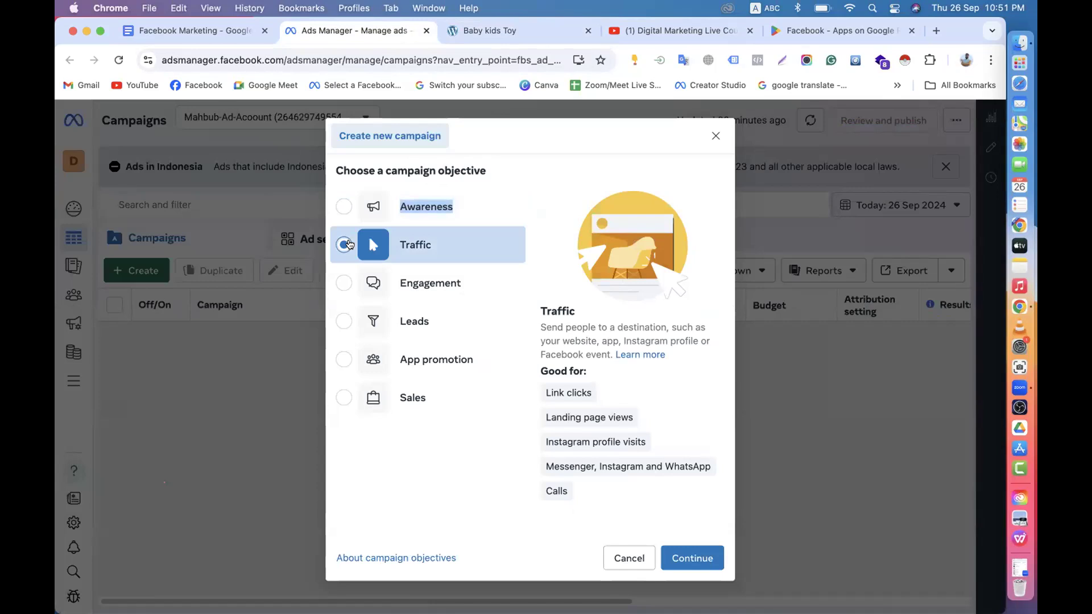
# - Review the Baby kids Toy homepage's sections and headline once more, and return to the campaign objectives in Ads Manager
pyautogui.click(486, 27)
pyautogui.scroll(-15, 277, 372)
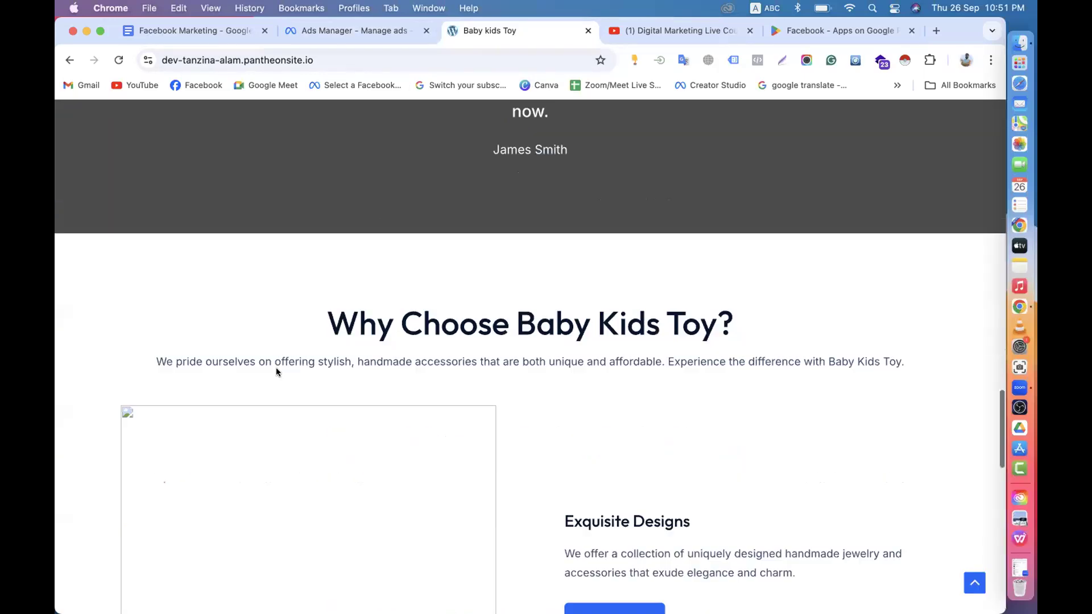
pyautogui.scroll(10, 277, 372)
pyautogui.scroll(5, 277, 372)
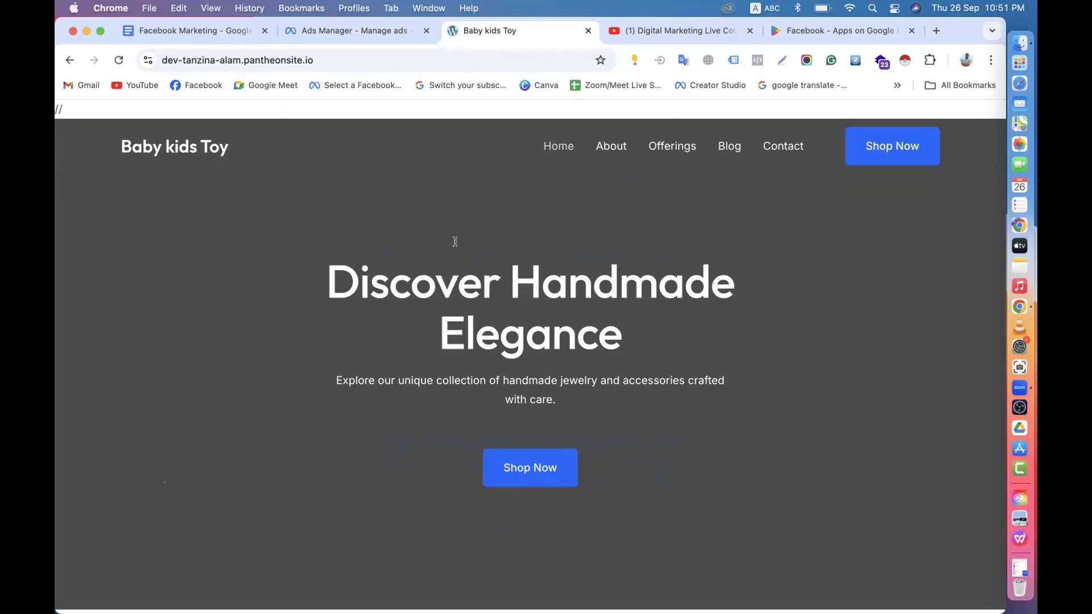
pyautogui.moveTo(325, 274); pyautogui.dragTo(679, 372)
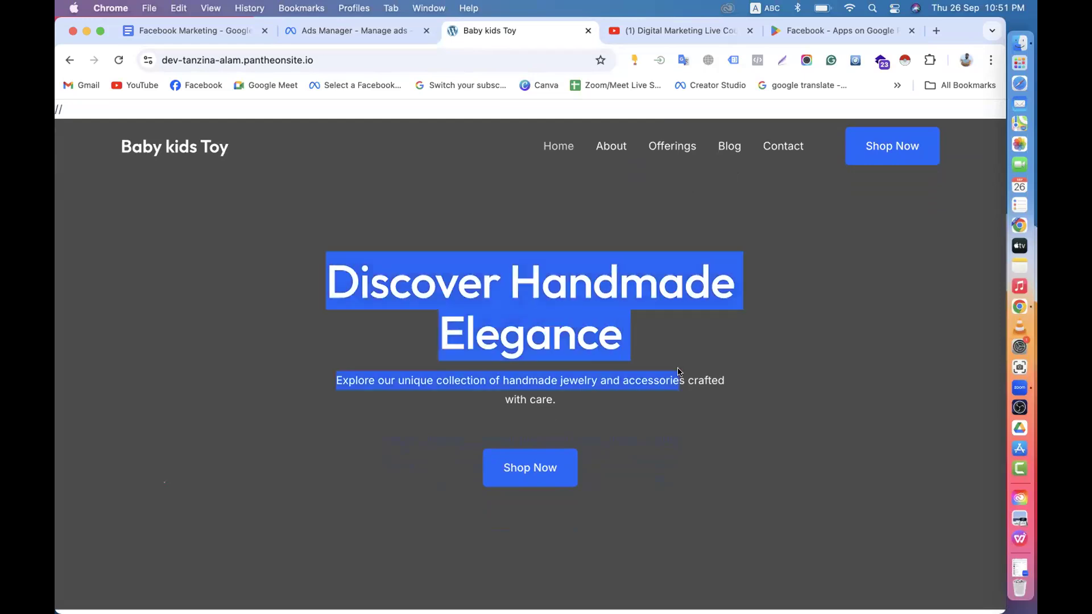
pyautogui.click(326, 34)
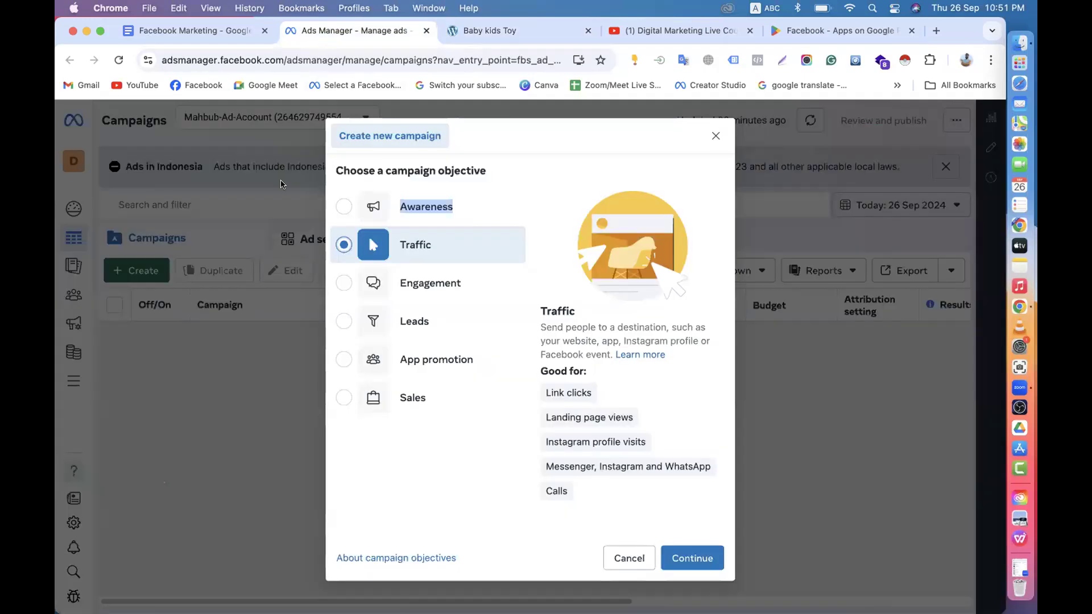
# - Compare the Awareness and Traffic campaign objectives by selecting each in turn, ending on Traffic
pyautogui.click(344, 204)
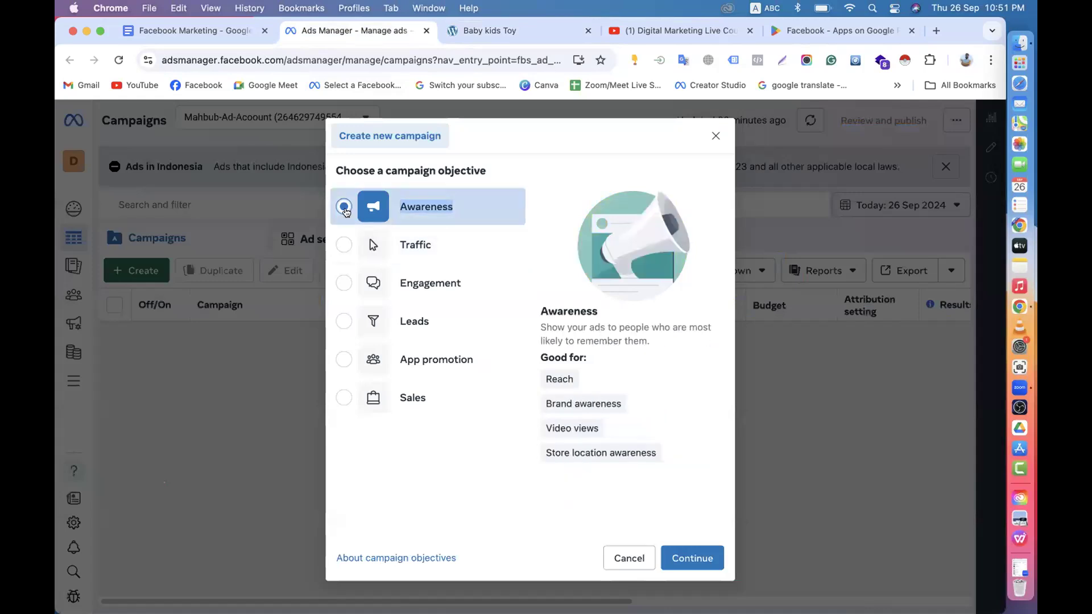
pyautogui.click(343, 244)
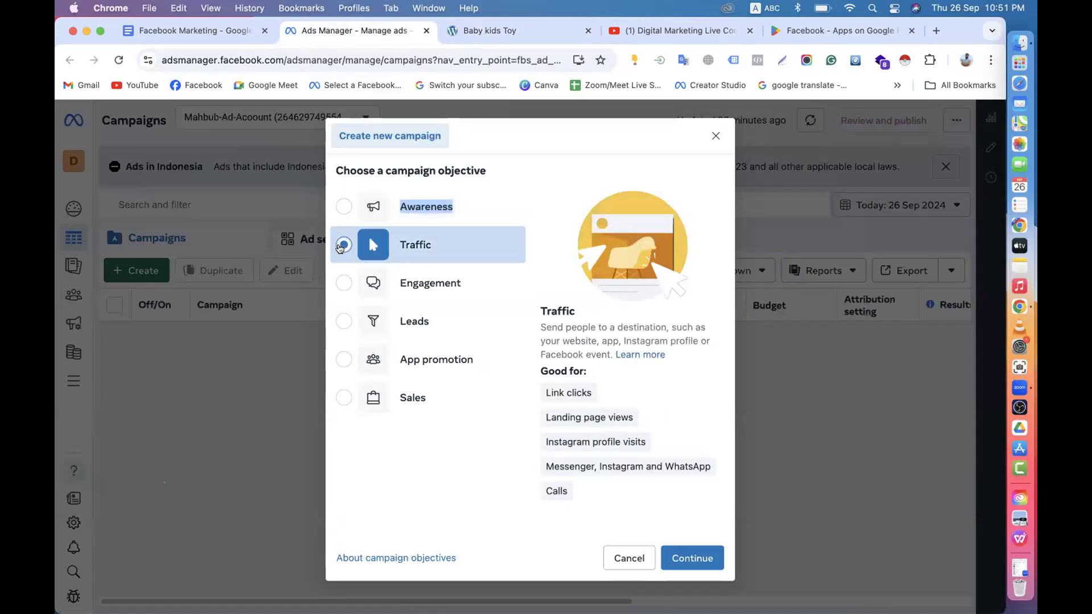
pyautogui.click(351, 205)
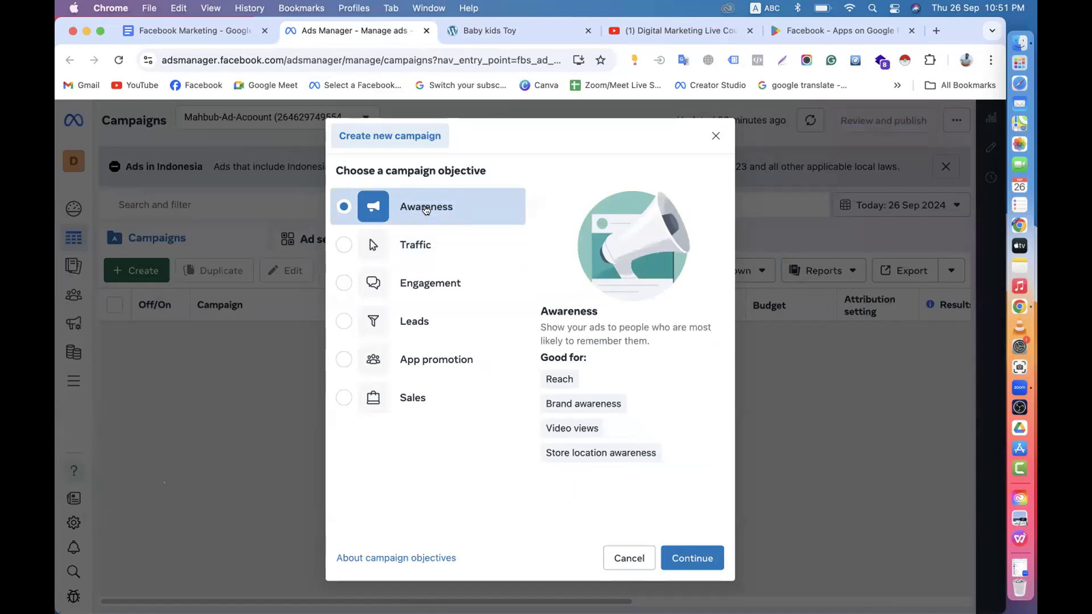
pyautogui.click(359, 250)
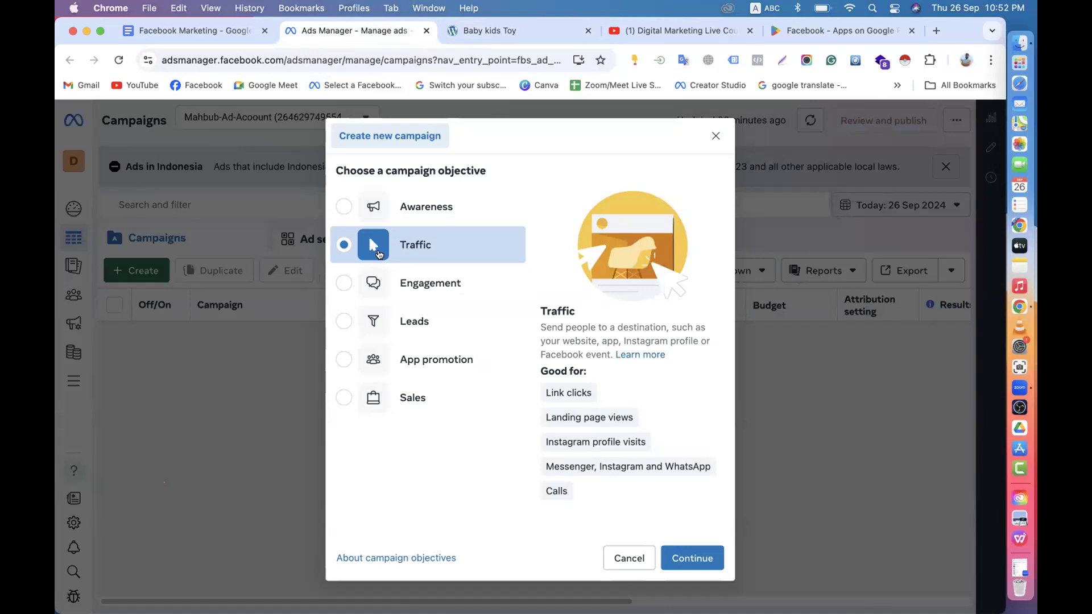
pyautogui.click(348, 209)
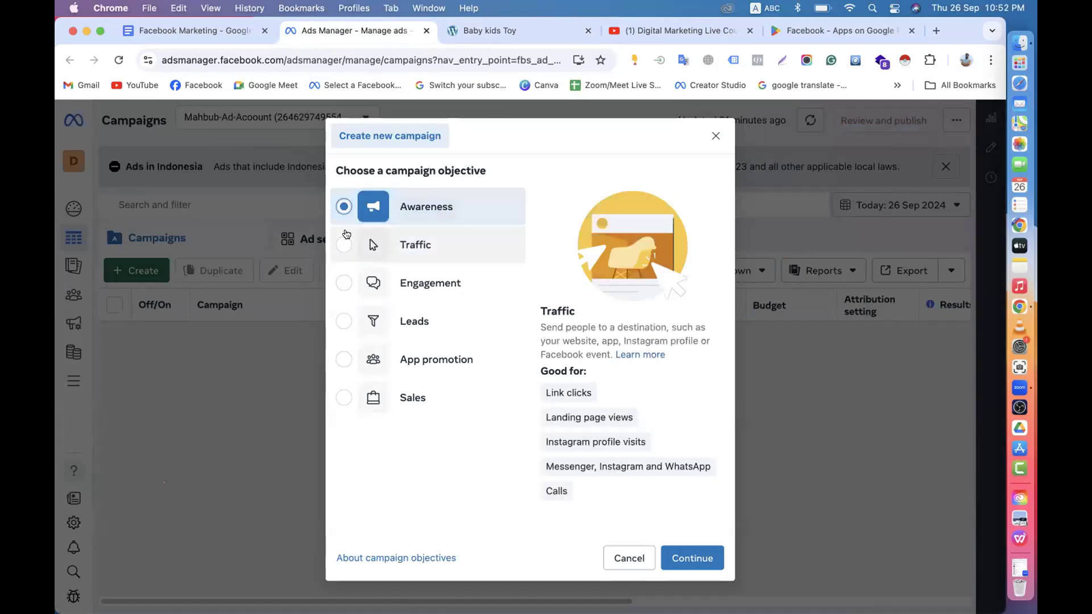
pyautogui.click(346, 236)
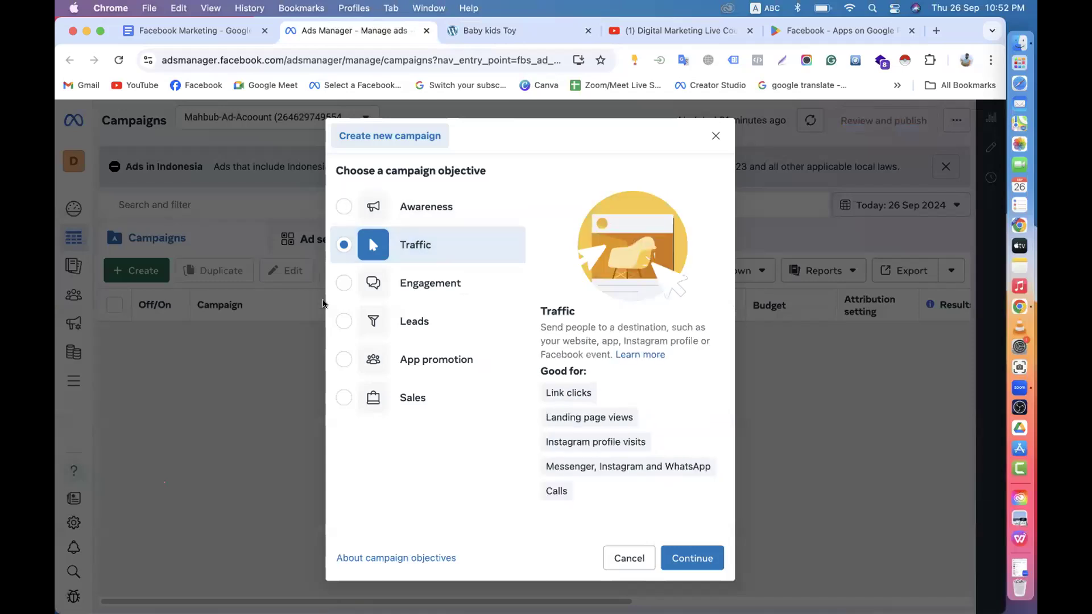
# - Select Sales as the campaign objective and highlight its name in the objective list
pyautogui.click(346, 396)
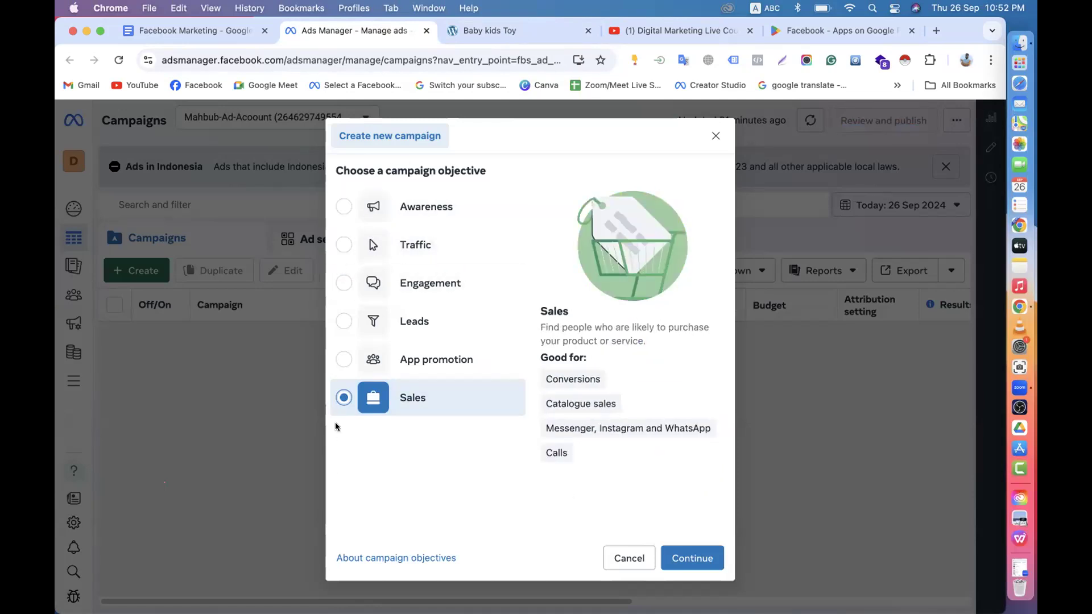
pyautogui.moveTo(397, 397); pyautogui.dragTo(453, 406)
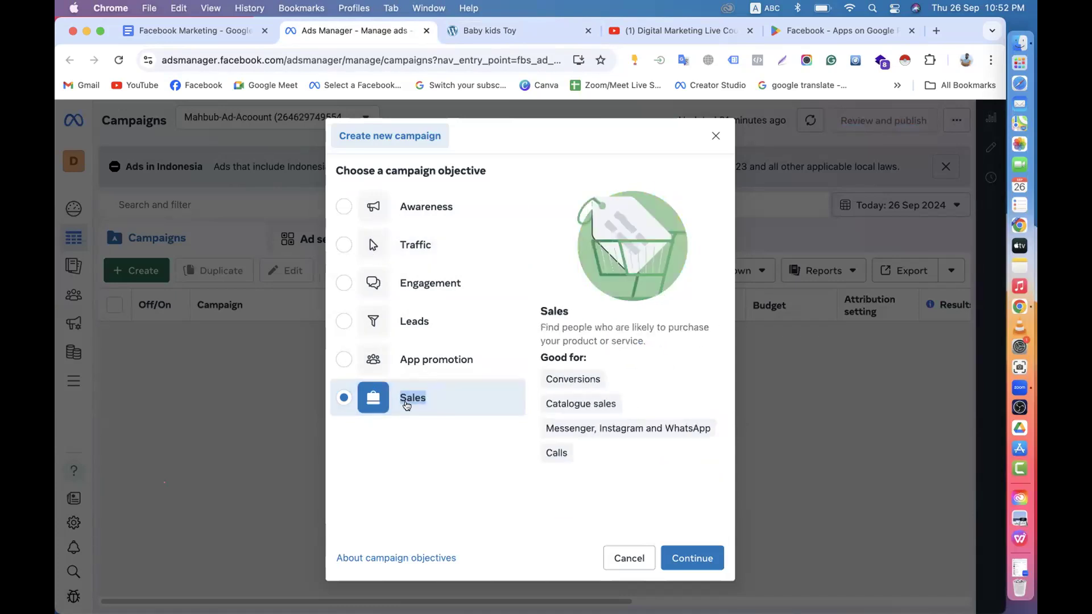
pyautogui.click(446, 410)
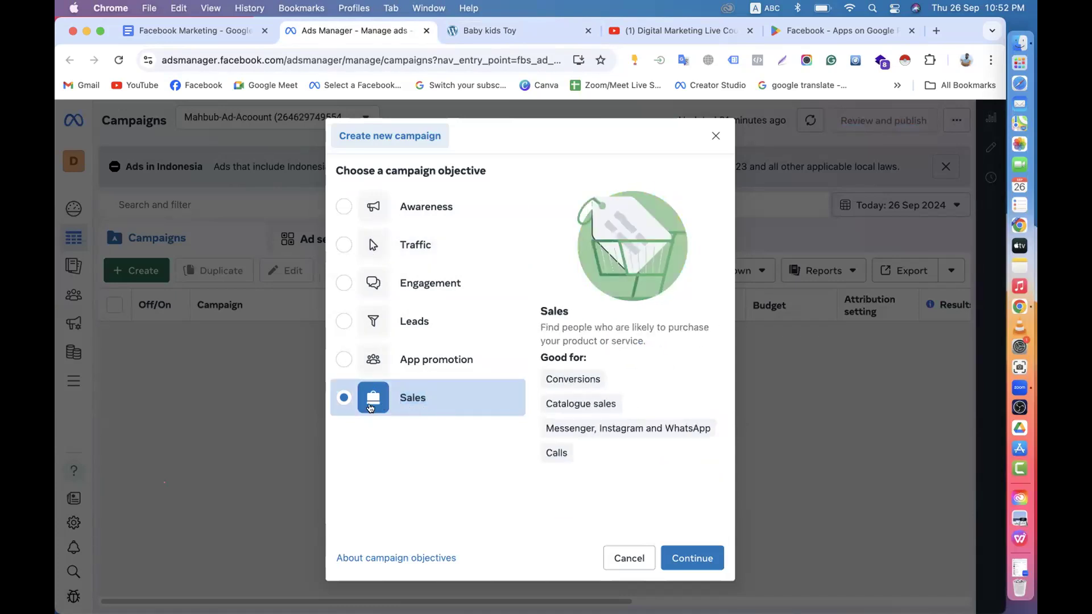
pyautogui.moveTo(402, 398); pyautogui.dragTo(464, 398)
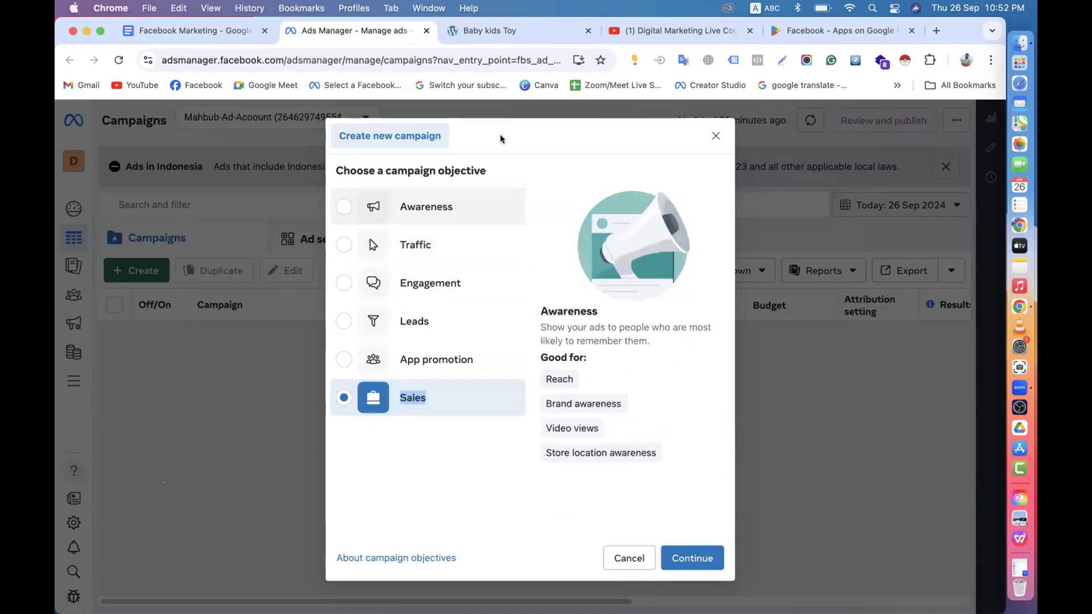
# - Look through the Baby kids Toy homepage as the Sales example, and return to the Sales objective in Ads Manager
pyautogui.click(512, 31)
pyautogui.click(399, 207)
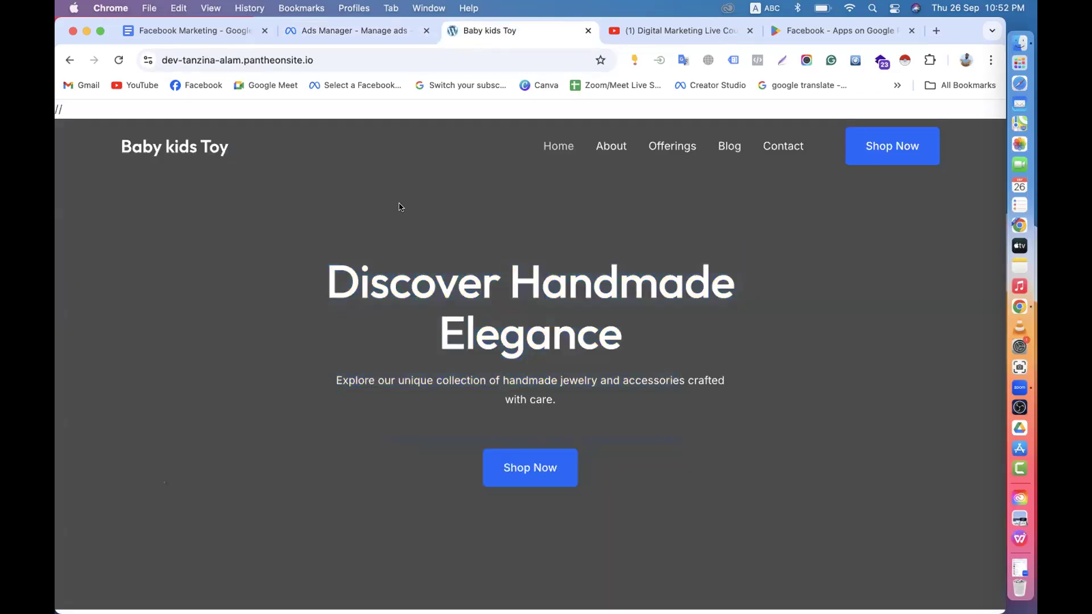
pyautogui.scroll(-15, 434, 180)
pyautogui.scroll(15, 513, 304)
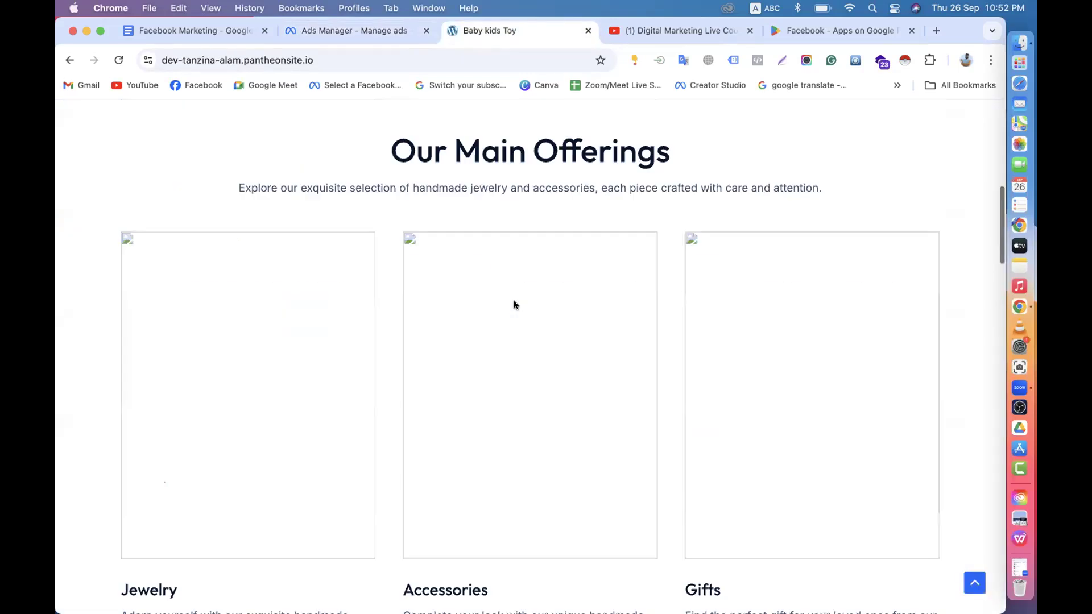
pyautogui.click(358, 34)
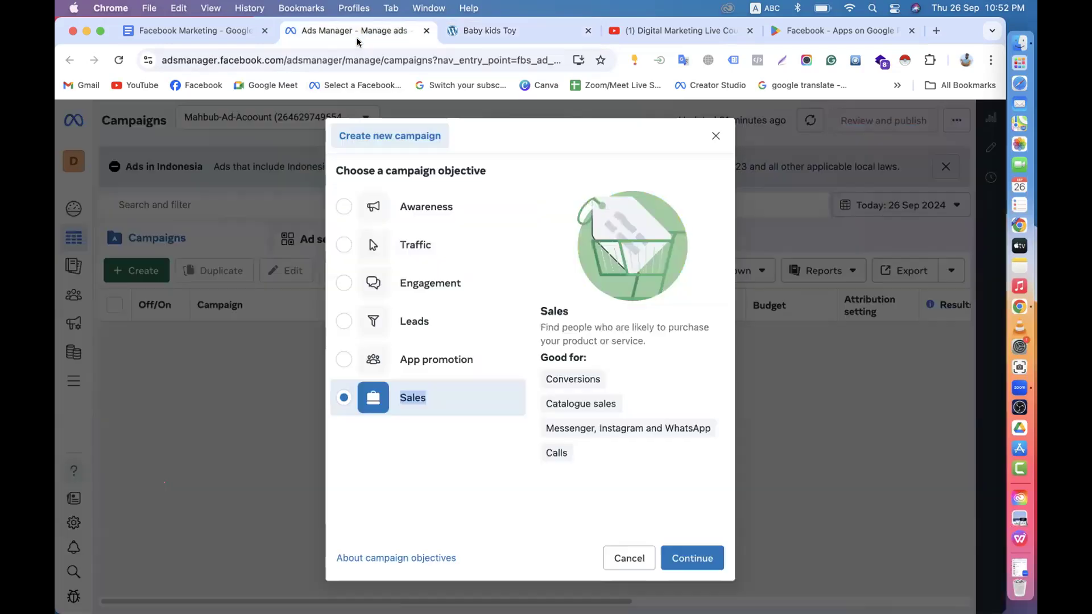
pyautogui.click(398, 402)
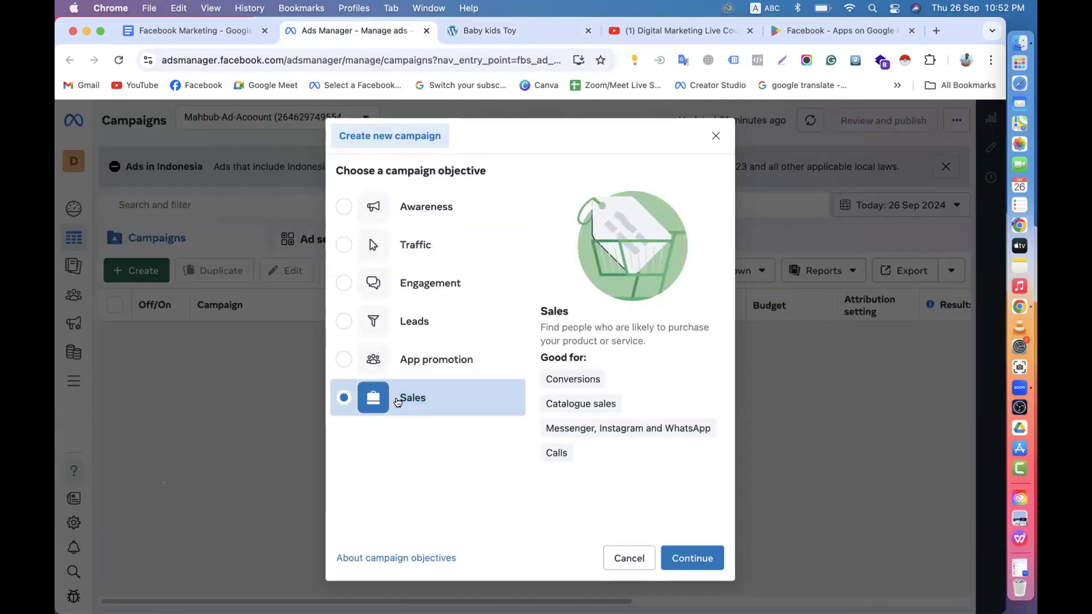
pyautogui.doubleClick(445, 404)
pyautogui.click(417, 436)
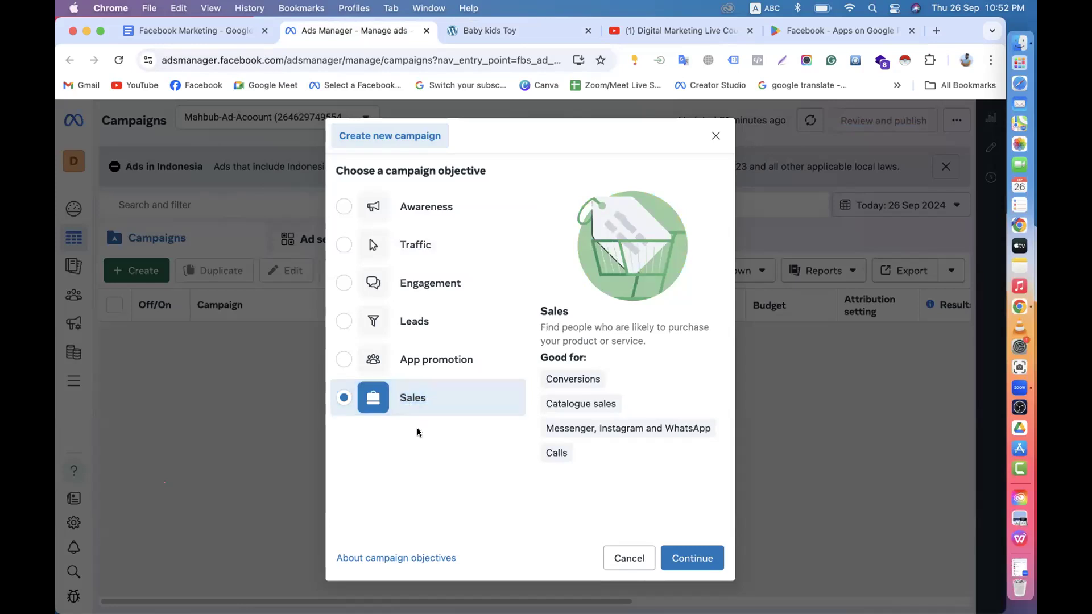
# - Alternate the campaign objective between Awareness and Traffic to compare their descriptions, ending on Awareness
pyautogui.click(343, 207)
pyautogui.click(343, 244)
pyautogui.click(342, 207)
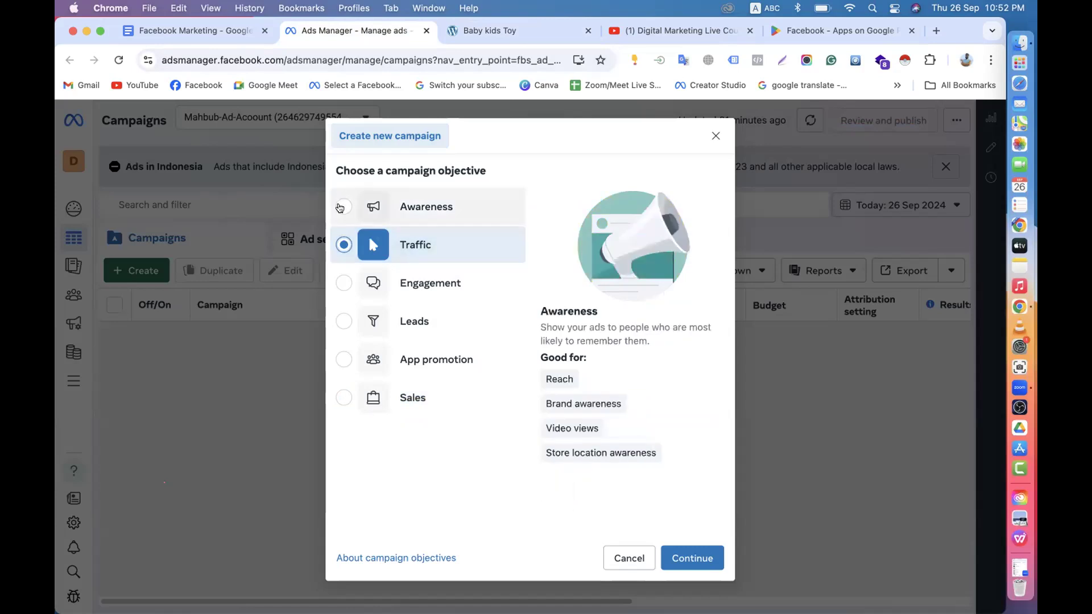
pyautogui.click(341, 246)
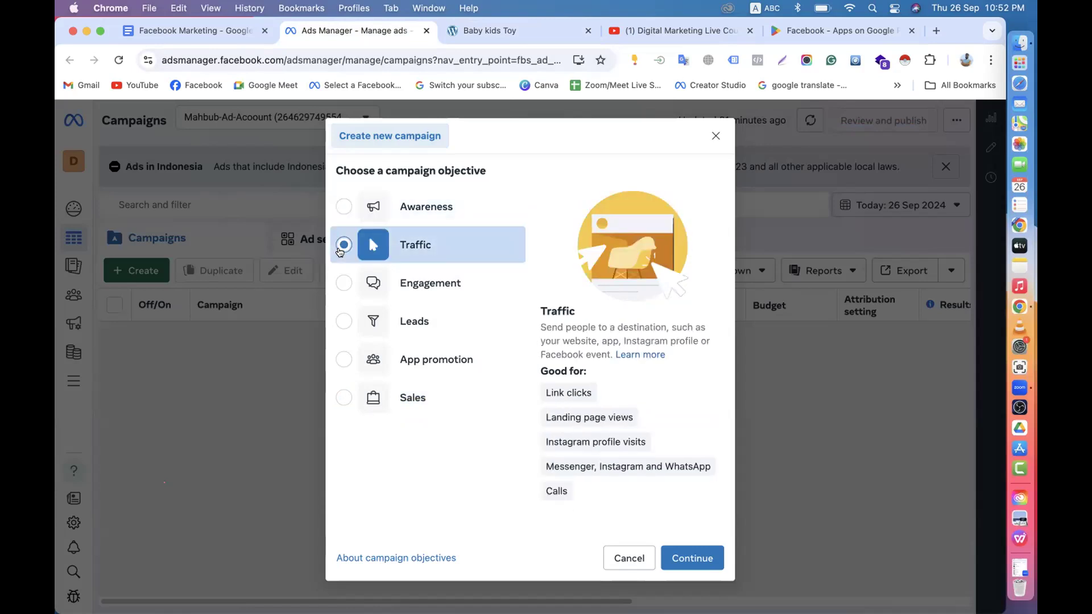
pyautogui.click(343, 206)
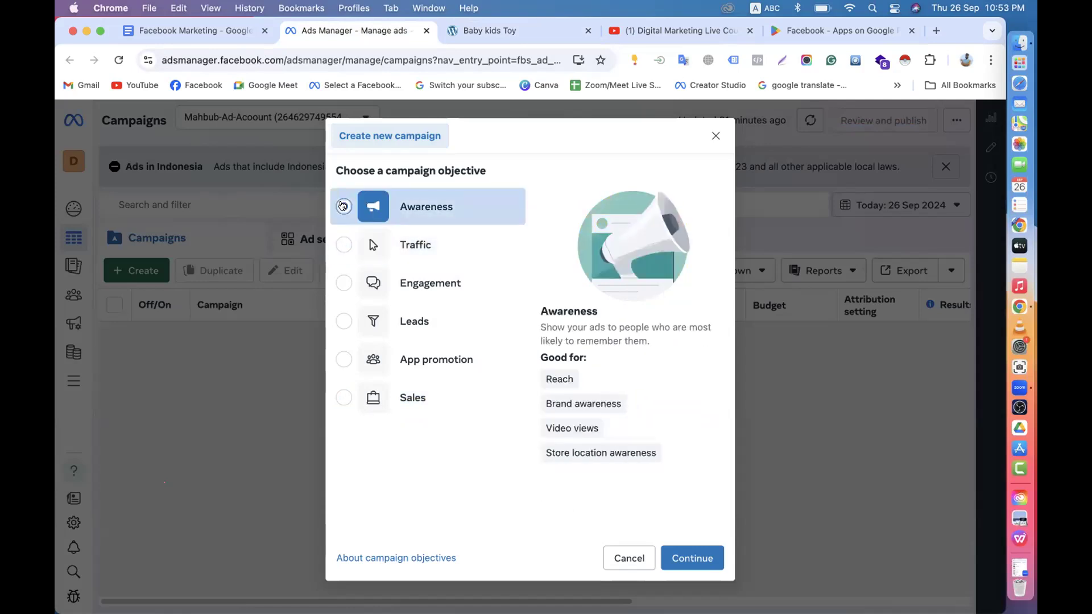
# - Compare the Sales, Traffic and Engagement objectives by selecting each in turn, ending on Sales with its name highlighted
pyautogui.click(345, 397)
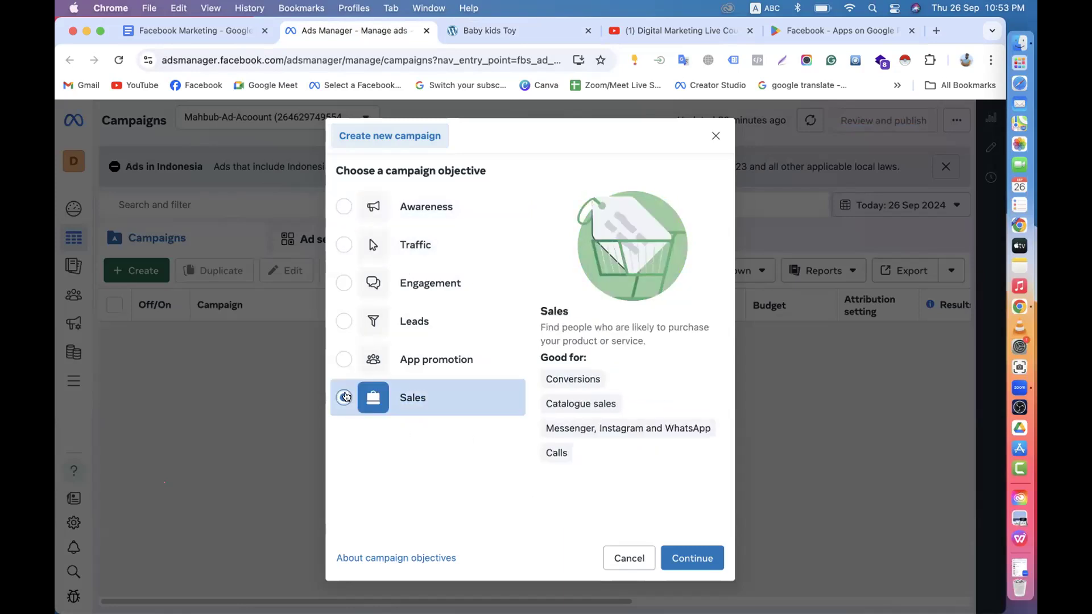
pyautogui.doubleClick(405, 400)
pyautogui.click(380, 242)
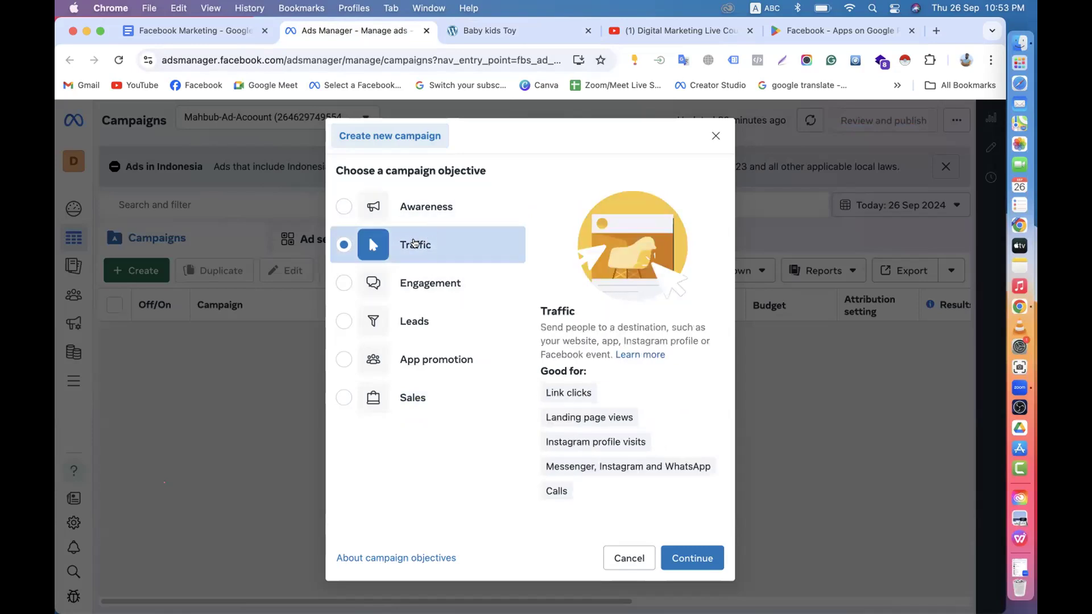
pyautogui.click(345, 283)
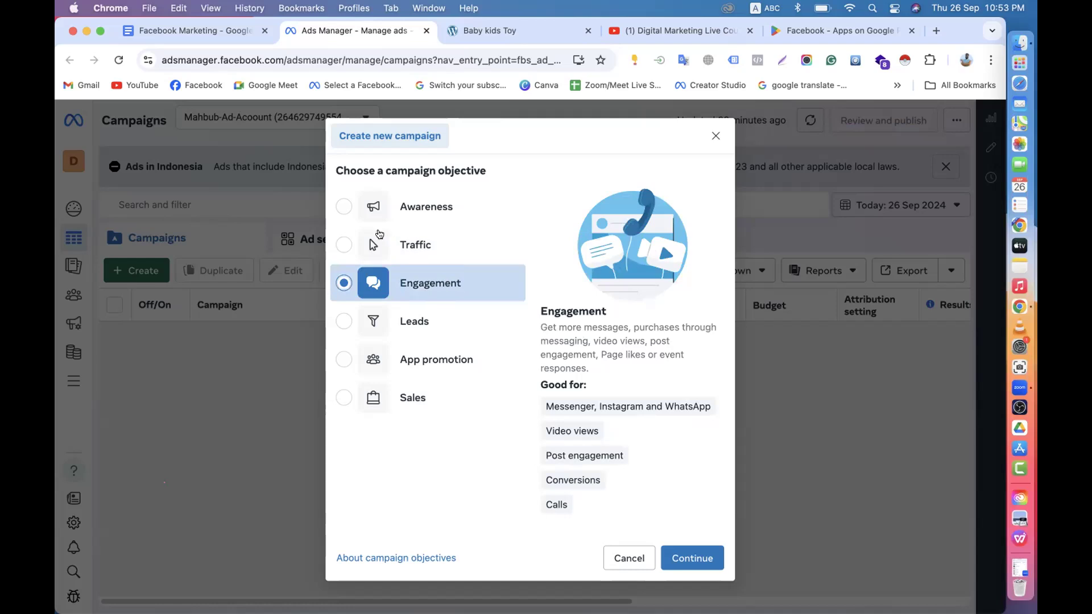
pyautogui.click(344, 245)
pyautogui.click(344, 282)
pyautogui.click(344, 398)
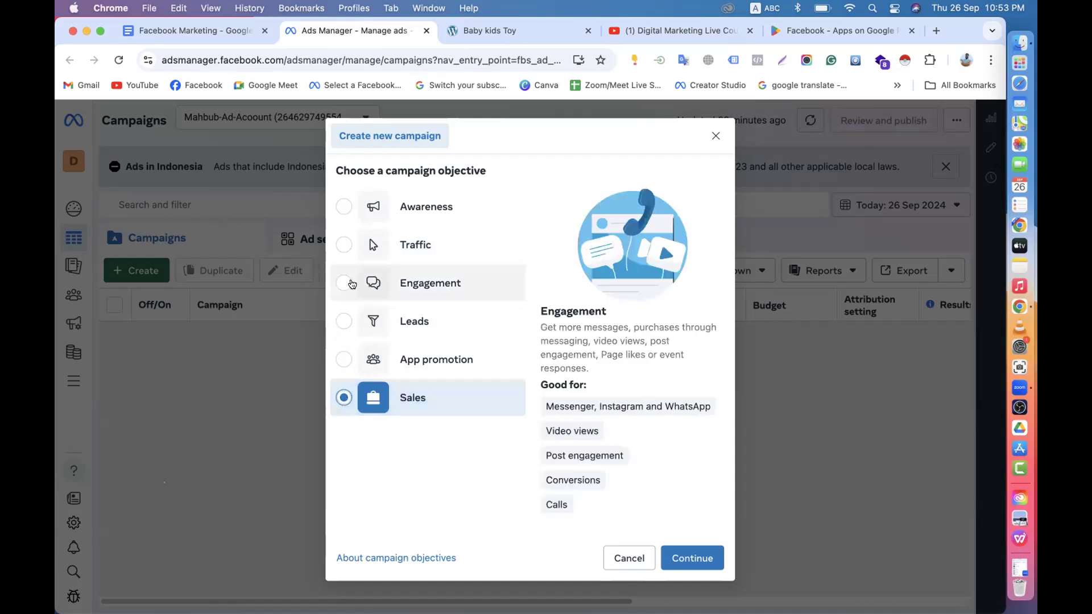
pyautogui.click(400, 402)
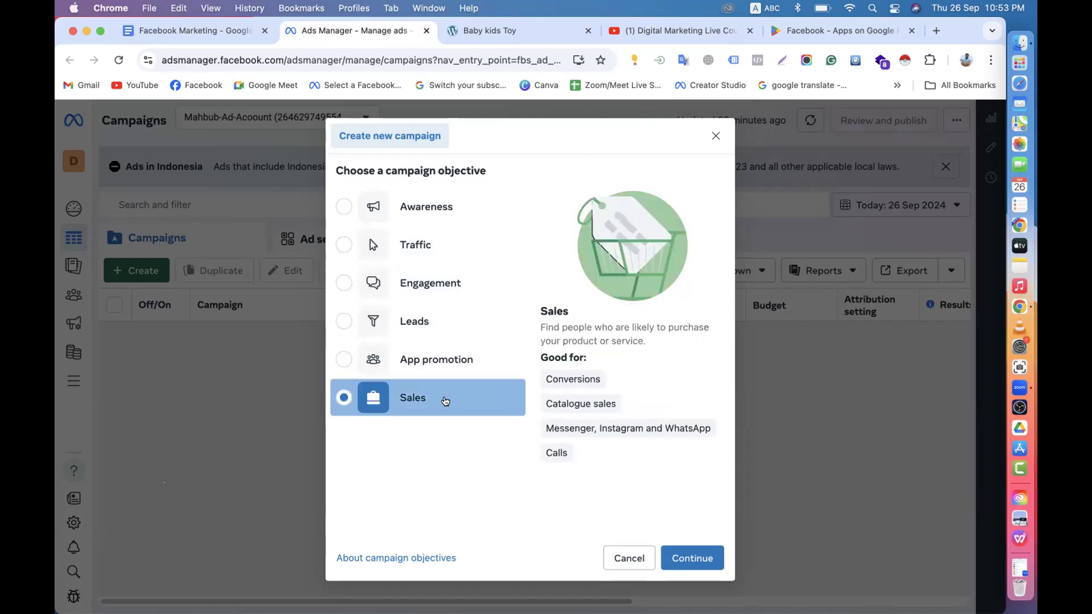
pyautogui.moveTo(446, 401); pyautogui.dragTo(362, 408)
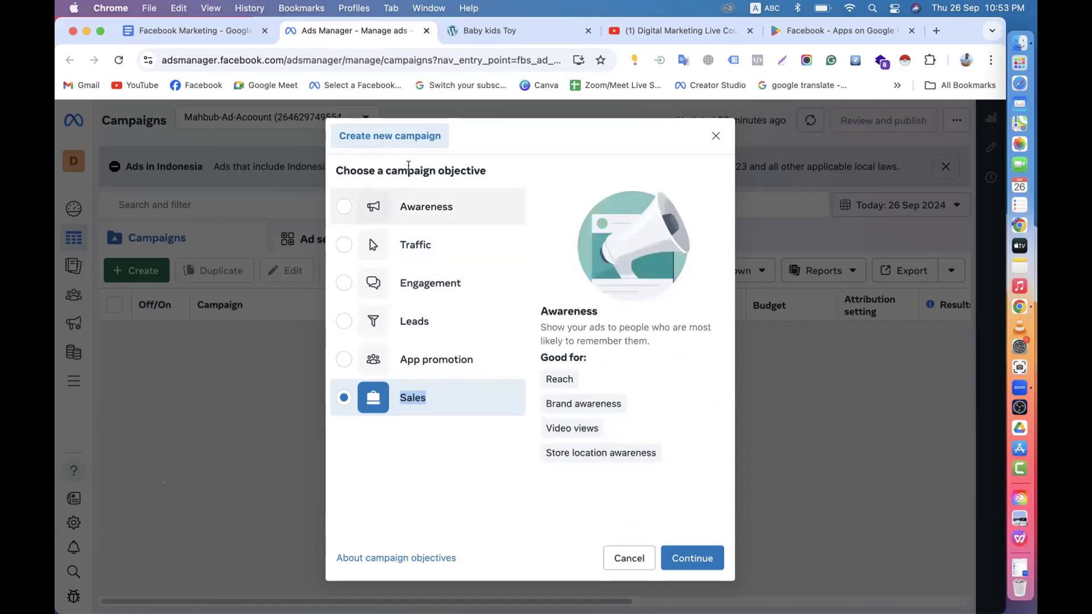
# - Check Awareness and Engagement once more, and set the campaign objective to Sales, examining its Conversions explanation
pyautogui.click(344, 208)
pyautogui.click(364, 283)
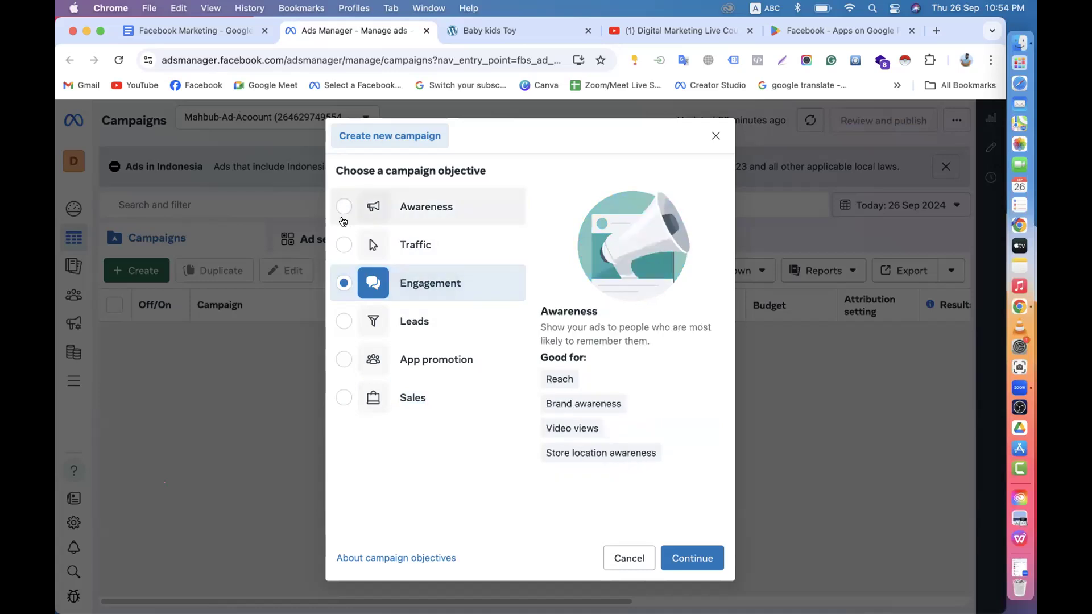
pyautogui.click(348, 397)
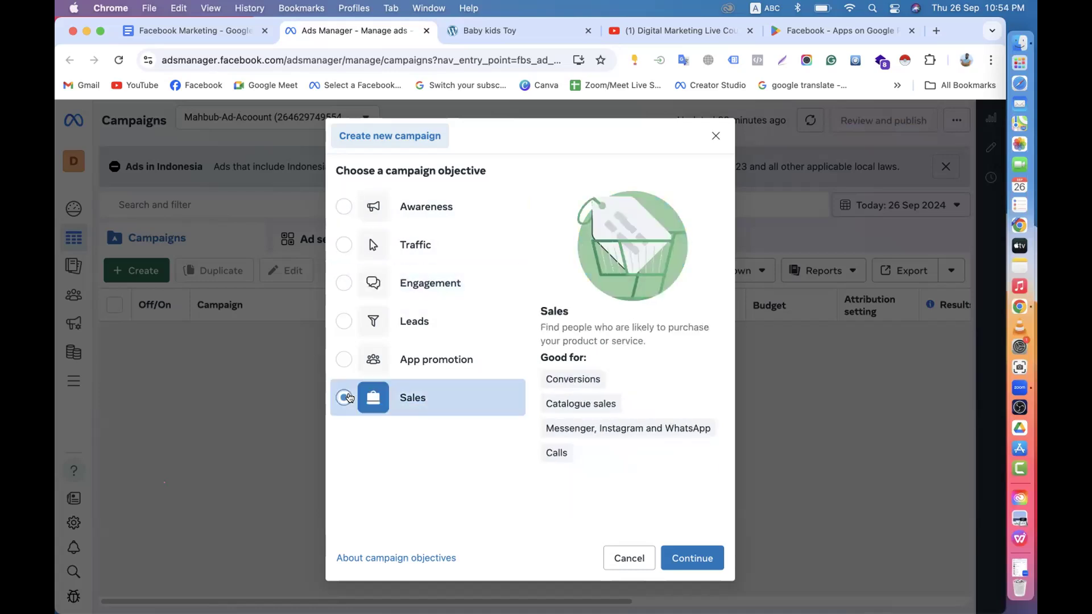
pyautogui.moveTo(398, 397); pyautogui.dragTo(505, 402)
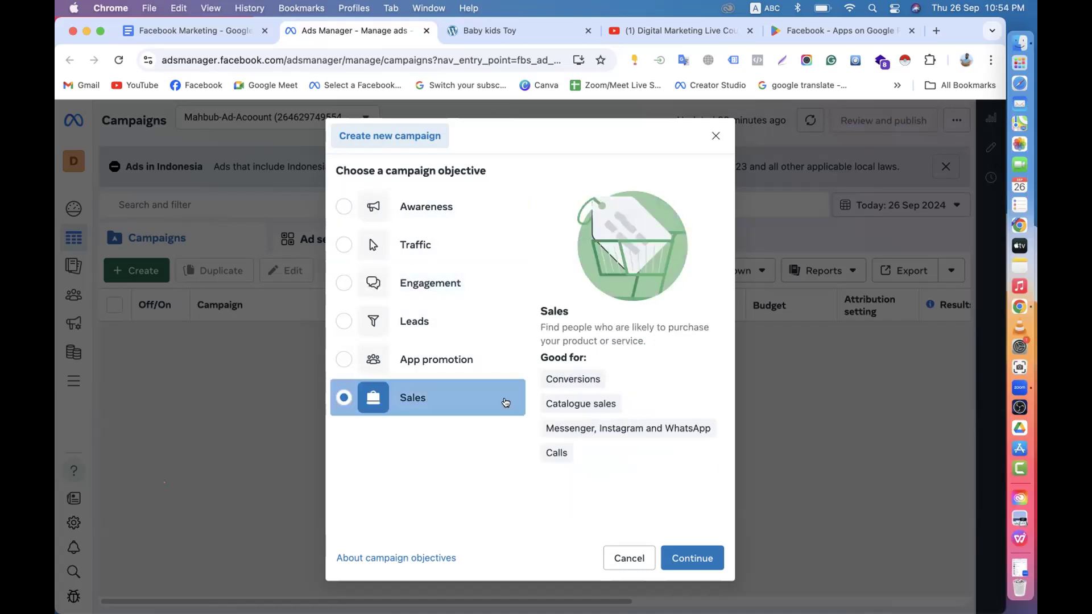
pyautogui.moveTo(572, 371)
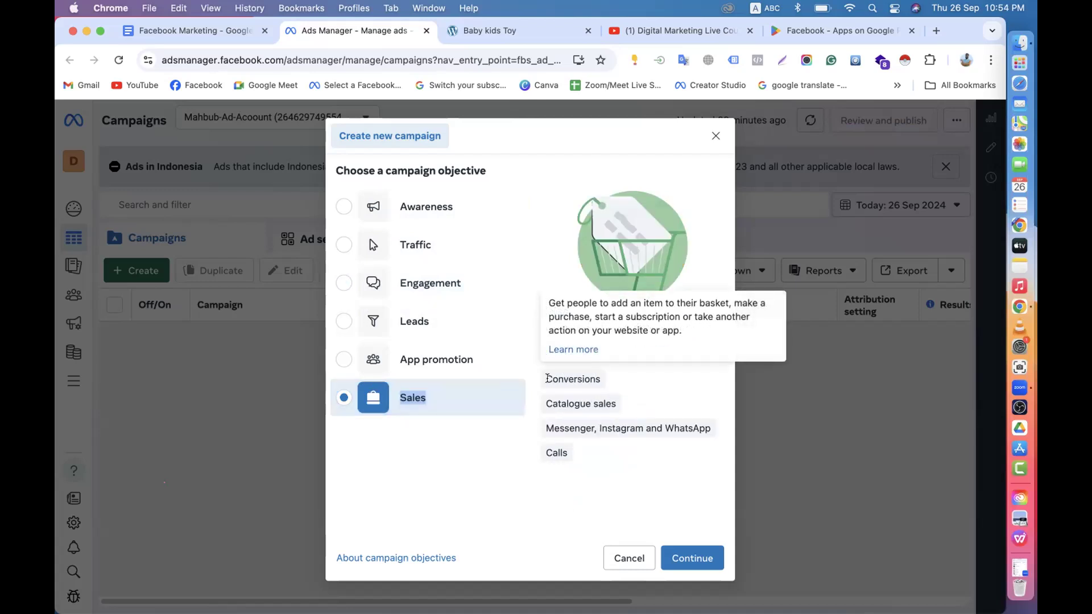
pyautogui.moveTo(544, 378); pyautogui.dragTo(628, 380)
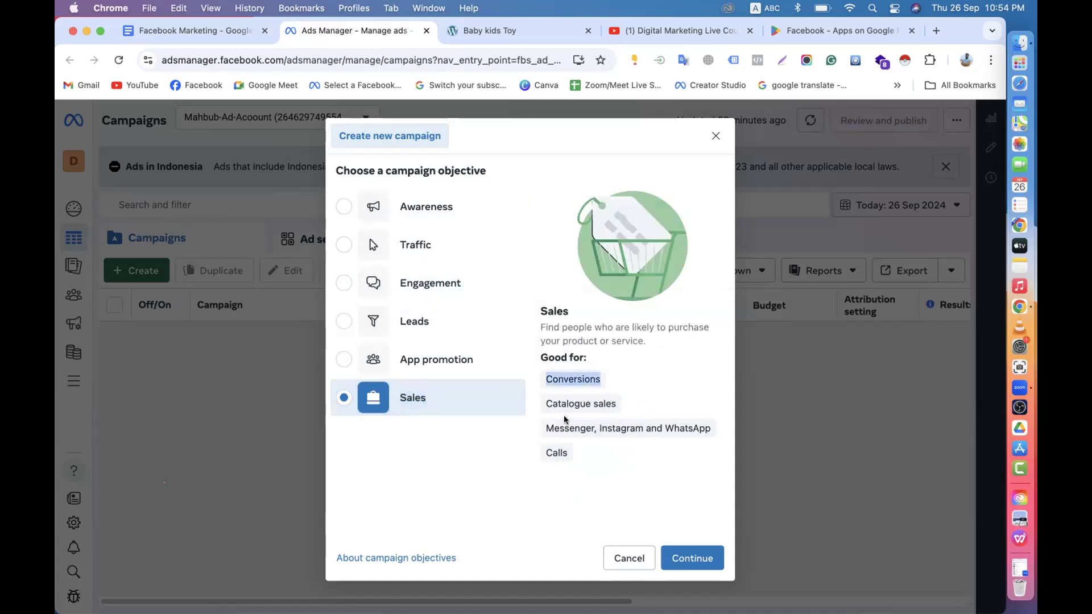
pyautogui.click(461, 471)
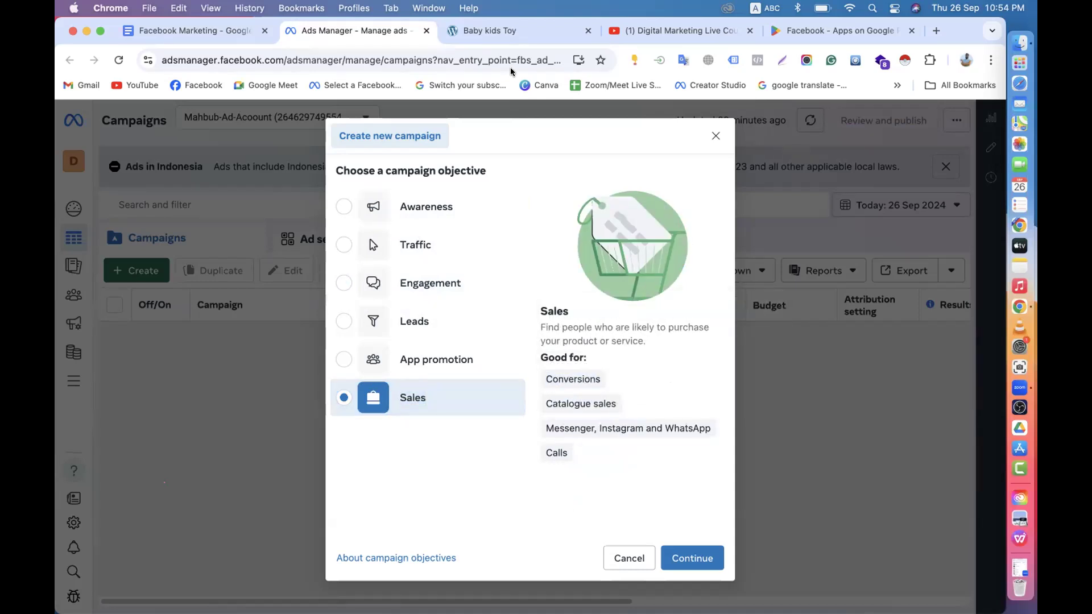
# - Review the Baby kids Toy homepage, revisit the Sales objective in Ads Manager, and reopen the homepage
pyautogui.click(489, 30)
pyautogui.scroll(-6, 365, 370)
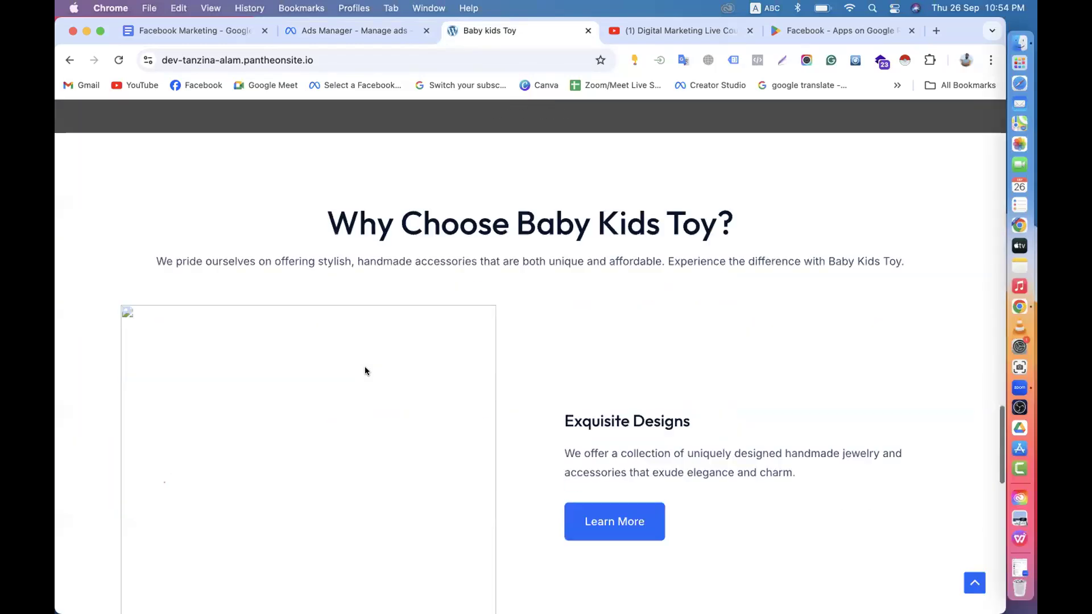
pyautogui.scroll(15, 366, 370)
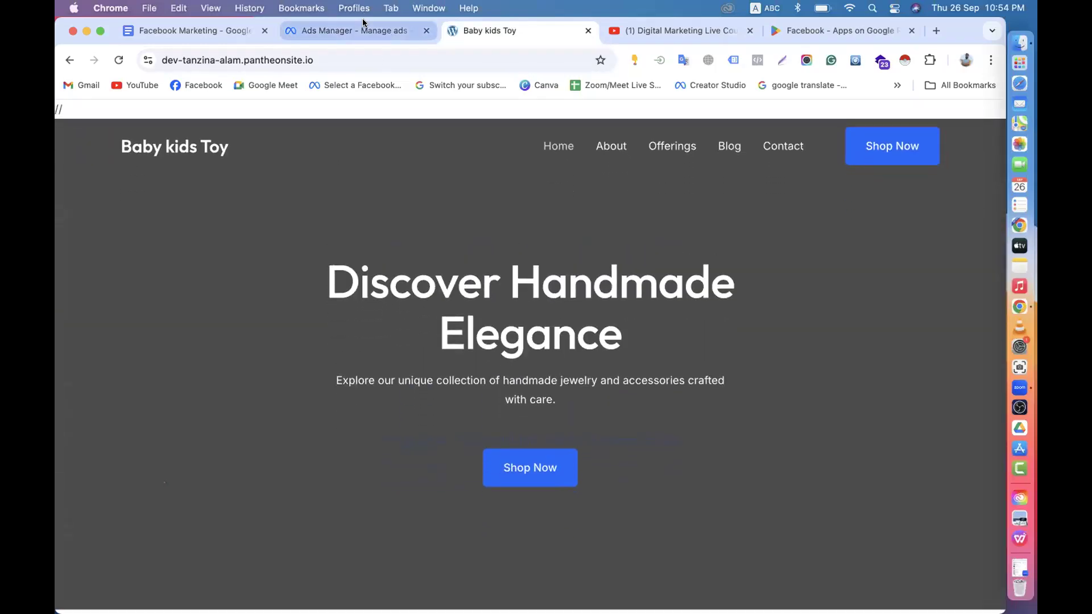
pyautogui.click(363, 23)
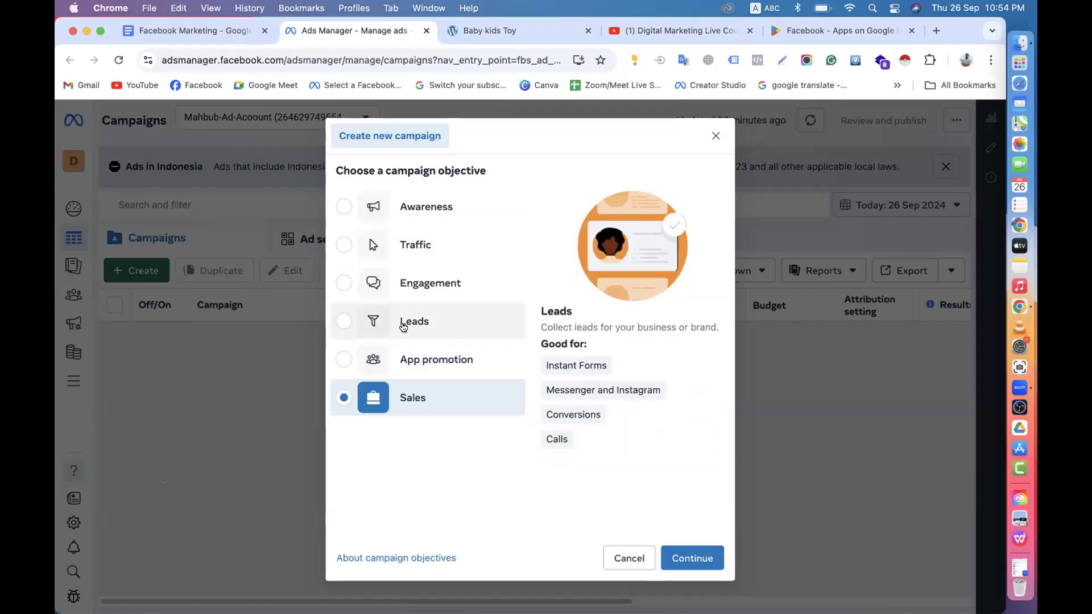
pyautogui.doubleClick(442, 405)
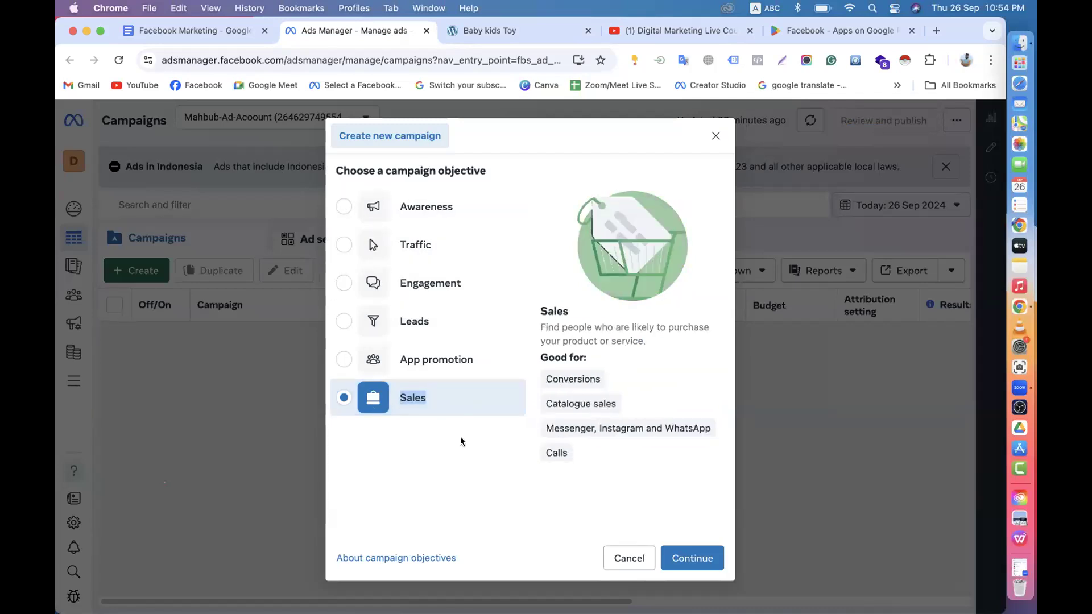
pyautogui.click(518, 29)
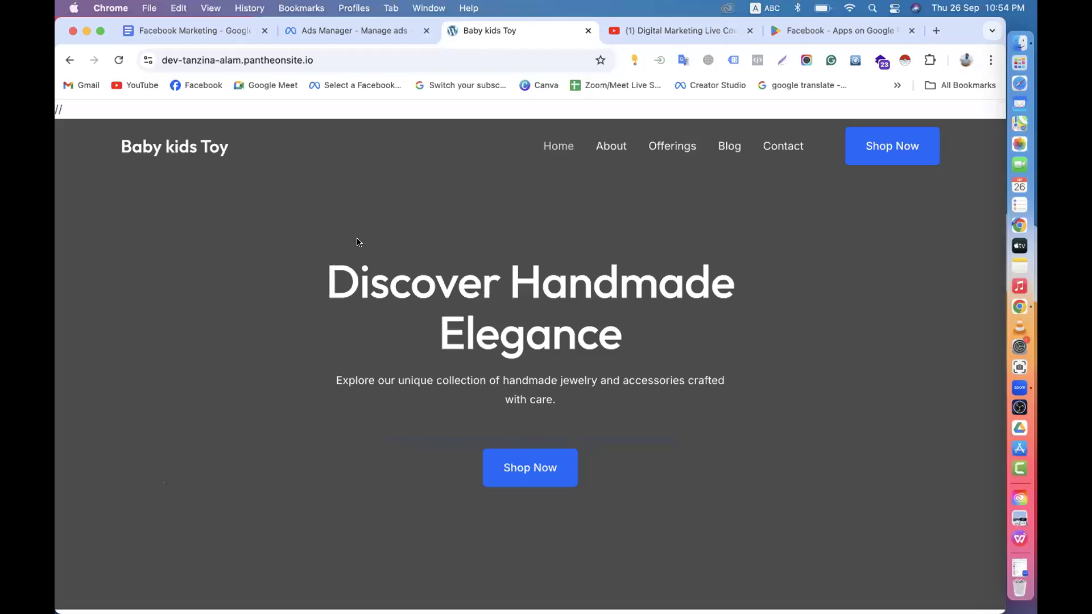
# - Review the Baby kids Toy homepage from its main offerings to the community sign-up section, checking the Sales objective in Ads Manager in between
pyautogui.scroll(-10, 313, 244)
pyautogui.click(350, 30)
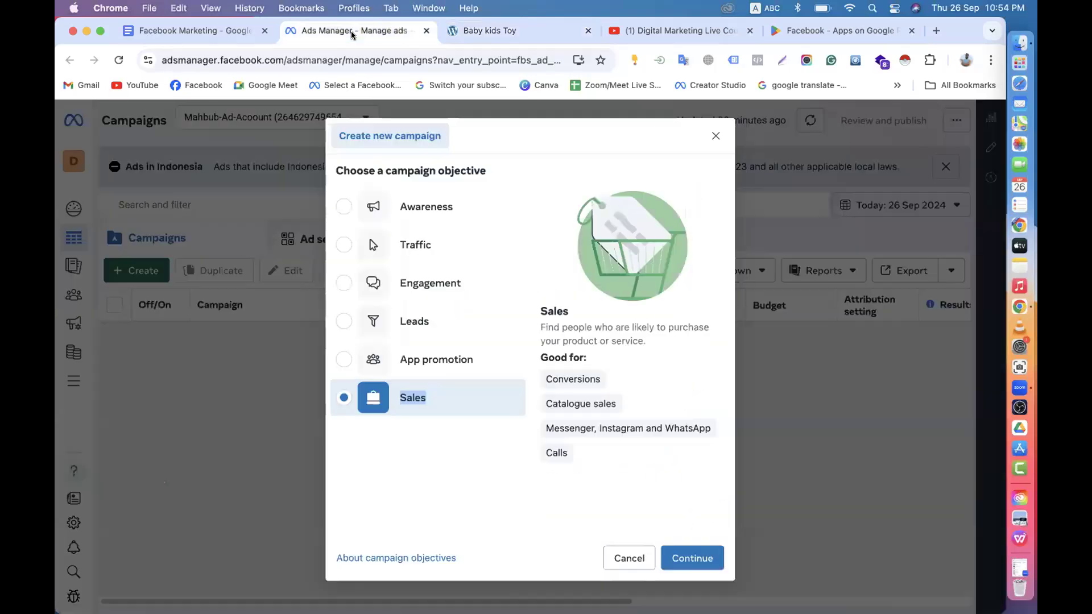
pyautogui.click(519, 30)
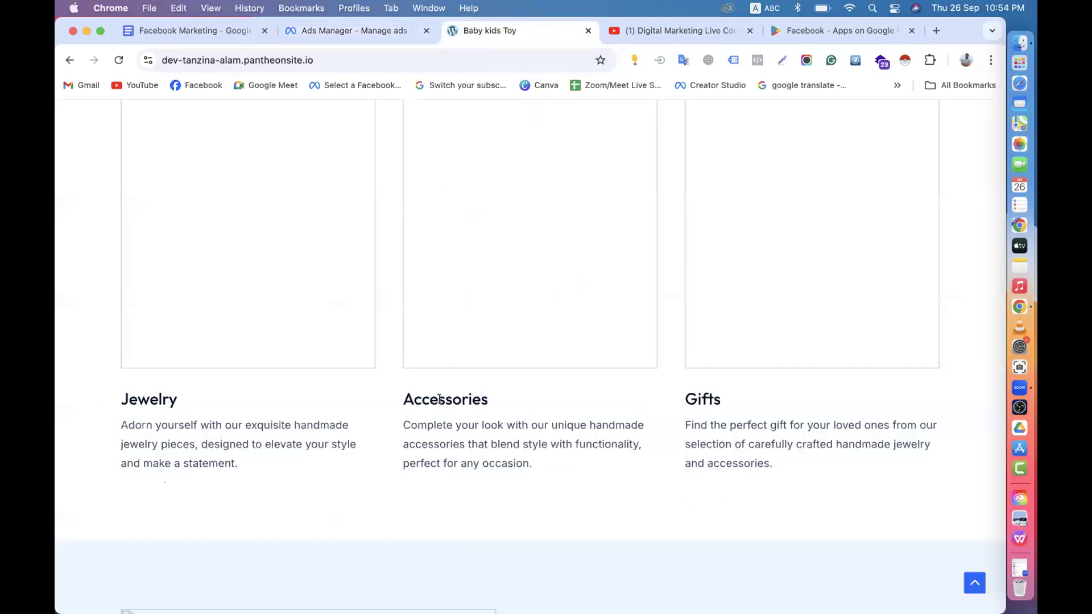
pyautogui.scroll(10, 439, 398)
pyautogui.scroll(-15, 439, 398)
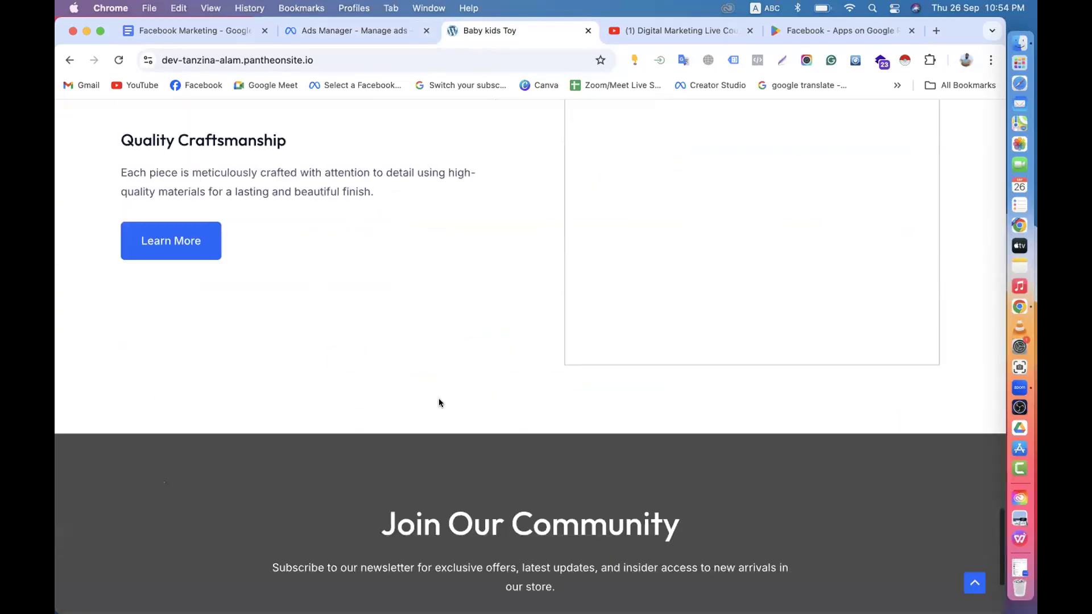
pyautogui.scroll(10, 439, 398)
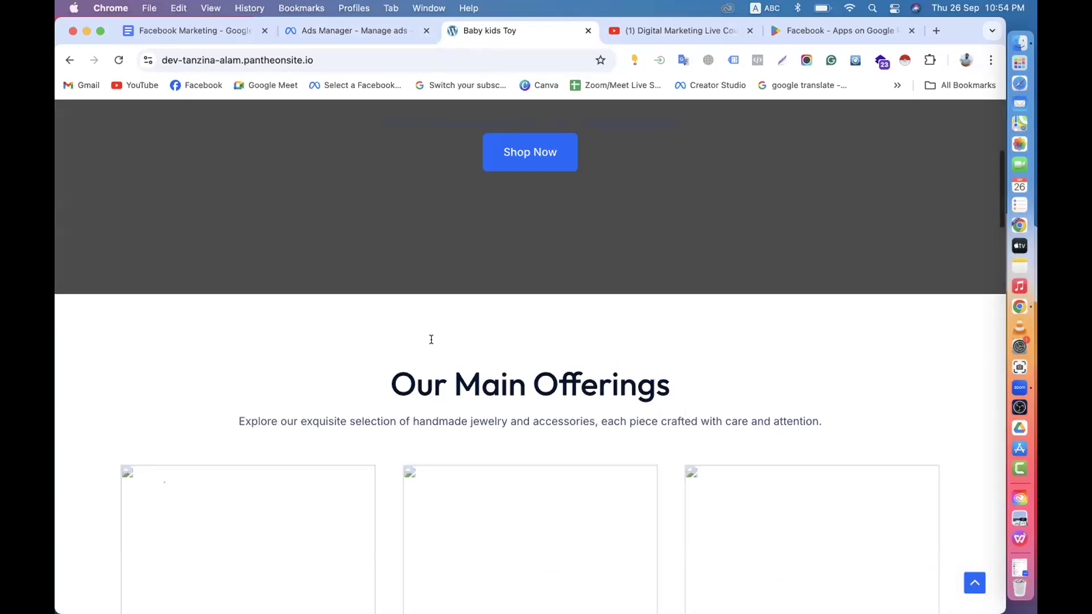
# - Return to Ads Manager and highlight the name of the selected Sales objective
pyautogui.click(340, 30)
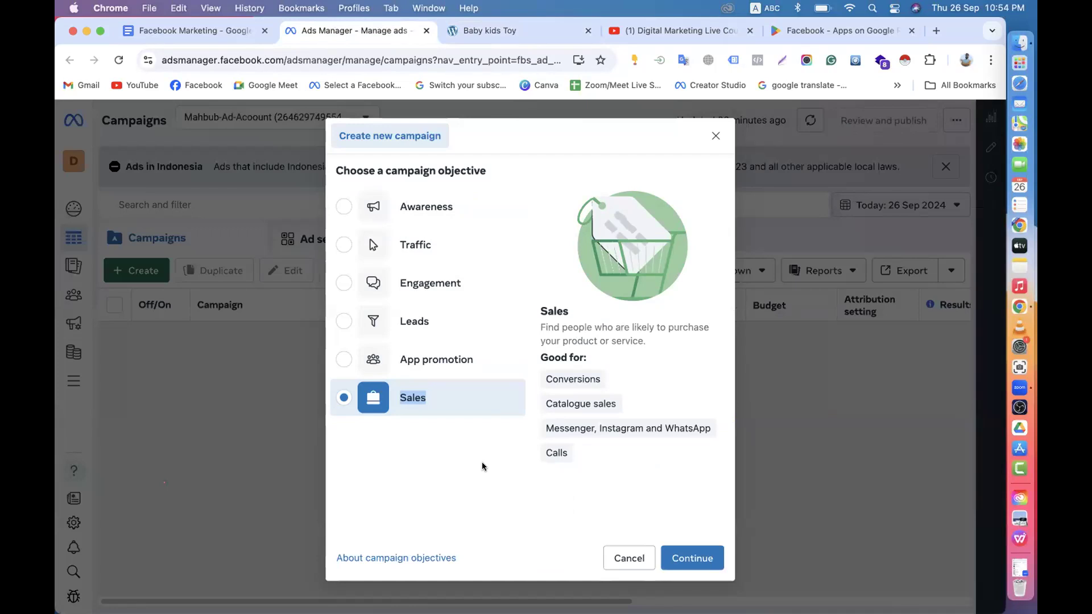
pyautogui.click(405, 406)
pyautogui.moveTo(400, 399); pyautogui.dragTo(468, 408)
pyautogui.click(413, 400)
pyautogui.moveTo(415, 401); pyautogui.dragTo(518, 414)
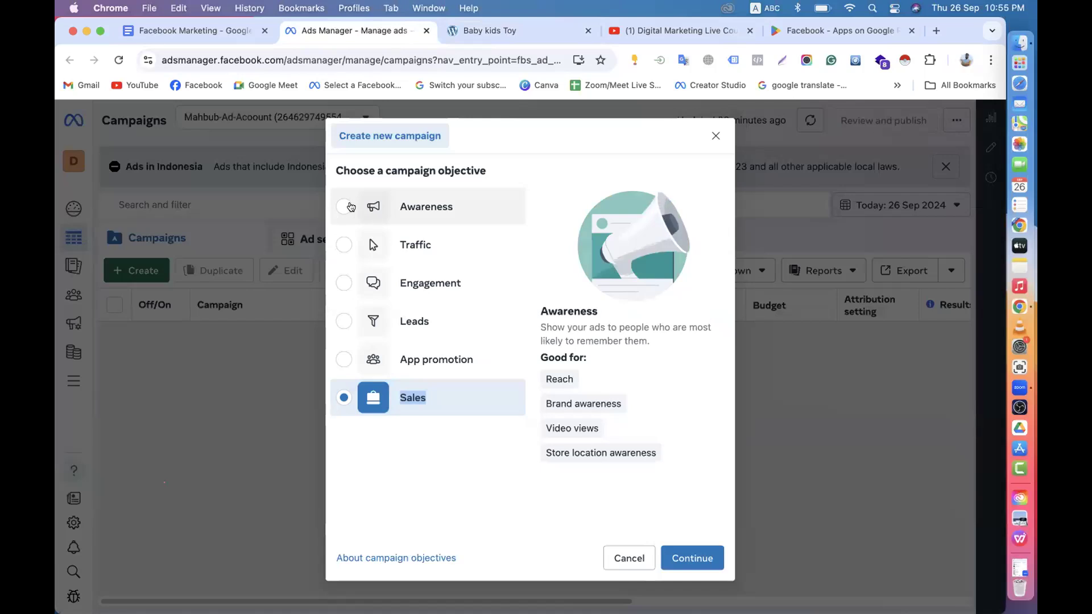
# - Compare the Awareness, Traffic and Sales objectives by selecting each in turn, ending on Traffic
pyautogui.click(347, 206)
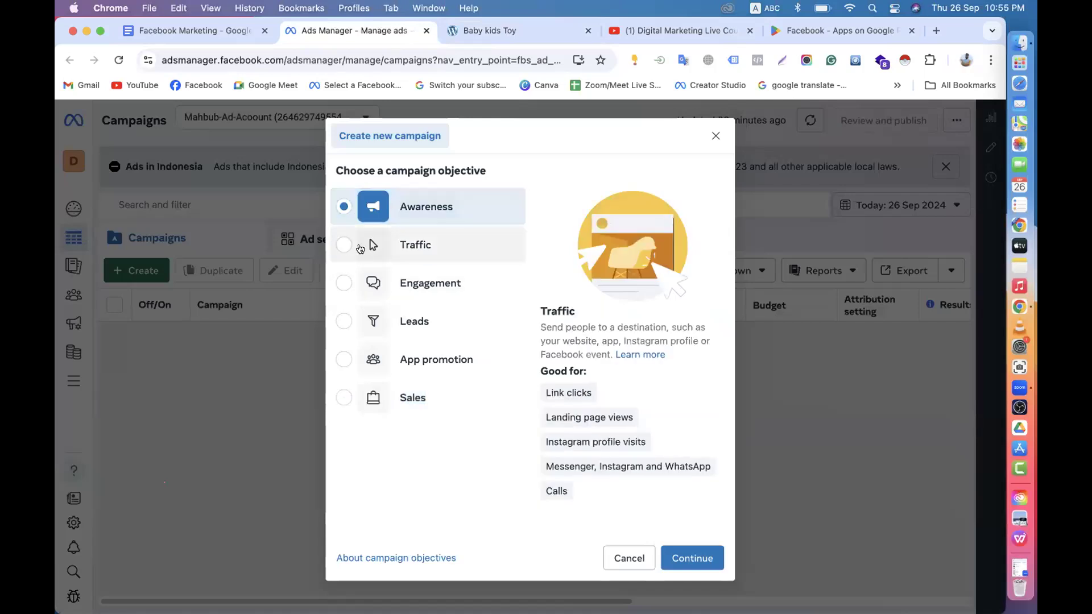
pyautogui.click(335, 249)
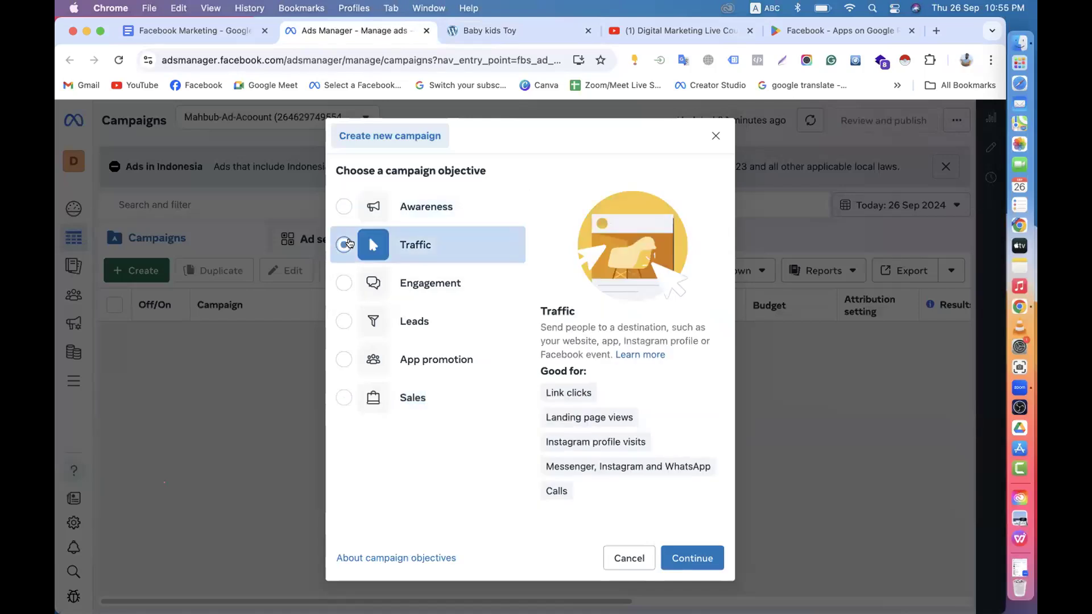
pyautogui.click(351, 404)
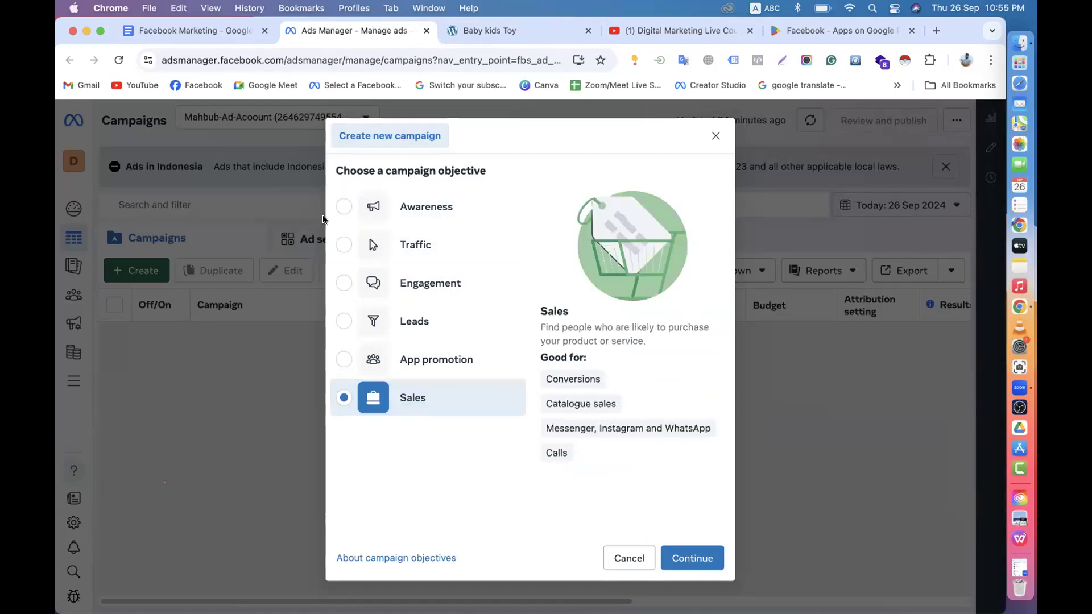
pyautogui.click(410, 254)
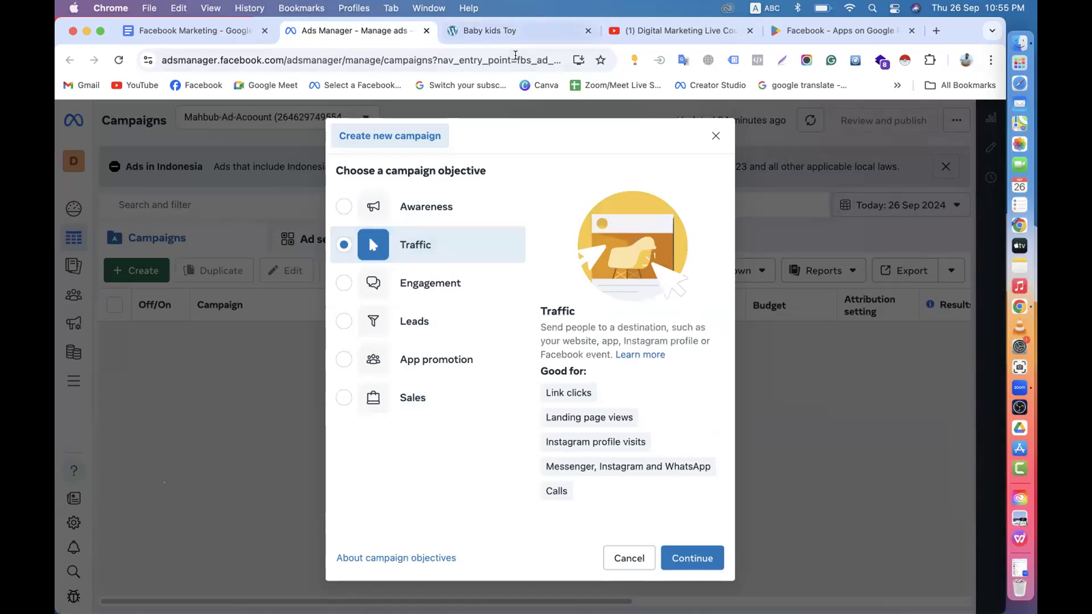
# - Look over the Baby kids Toy homepage again as the traffic destination and return to Ads Manager
pyautogui.click(515, 30)
pyautogui.scroll(-5, 376, 336)
pyautogui.scroll(15, 374, 337)
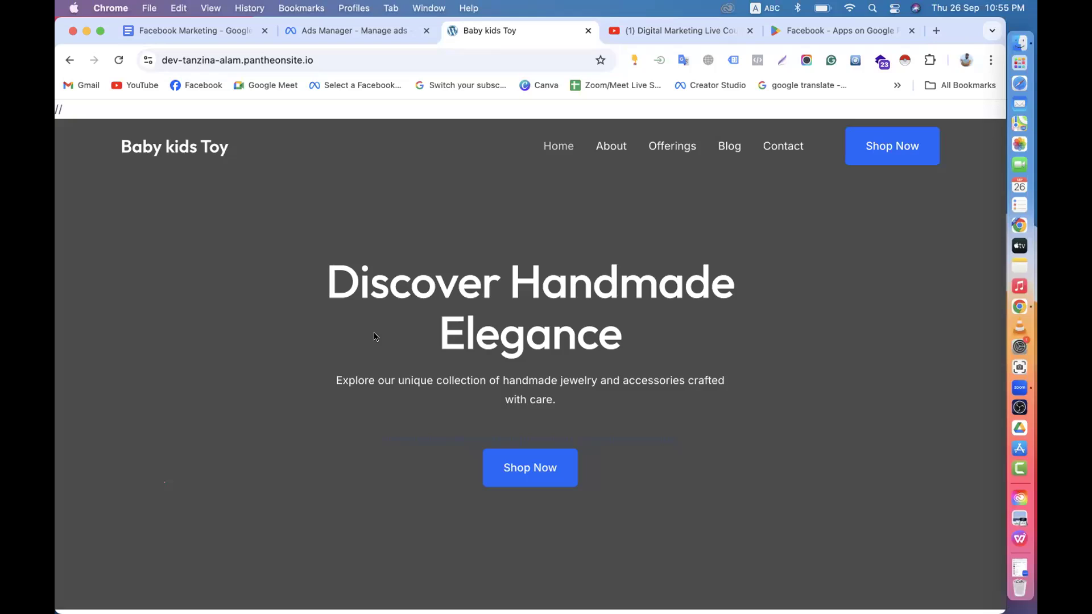
pyautogui.click(337, 37)
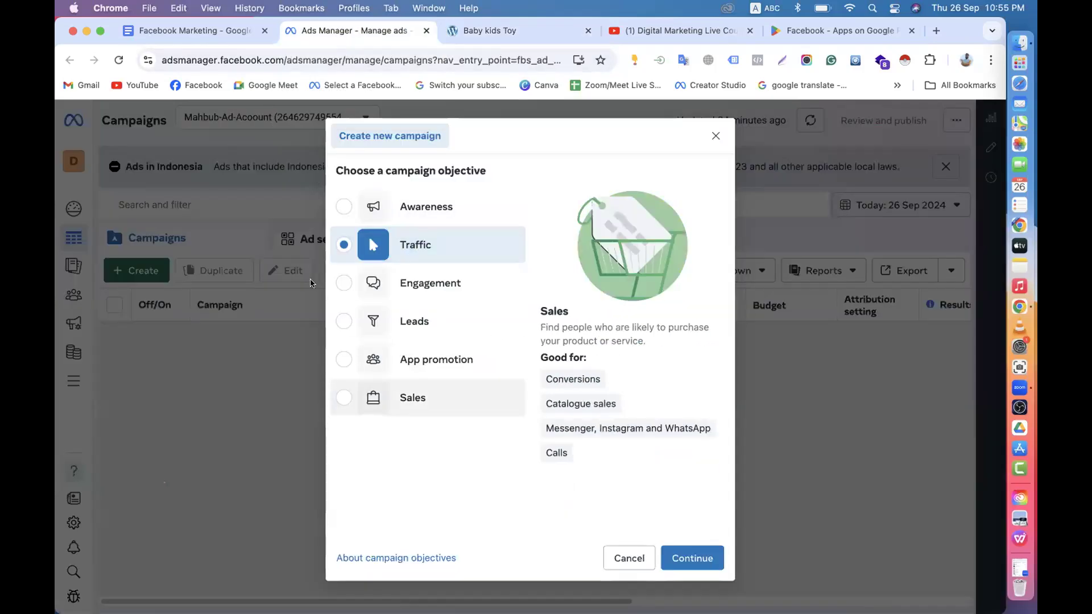
# - Review the Facebook Marketing document's notes on the Facebook Page, Business Manager, Ad Account and campaign requirements, with a brief check of Ads Manager
pyautogui.click(211, 31)
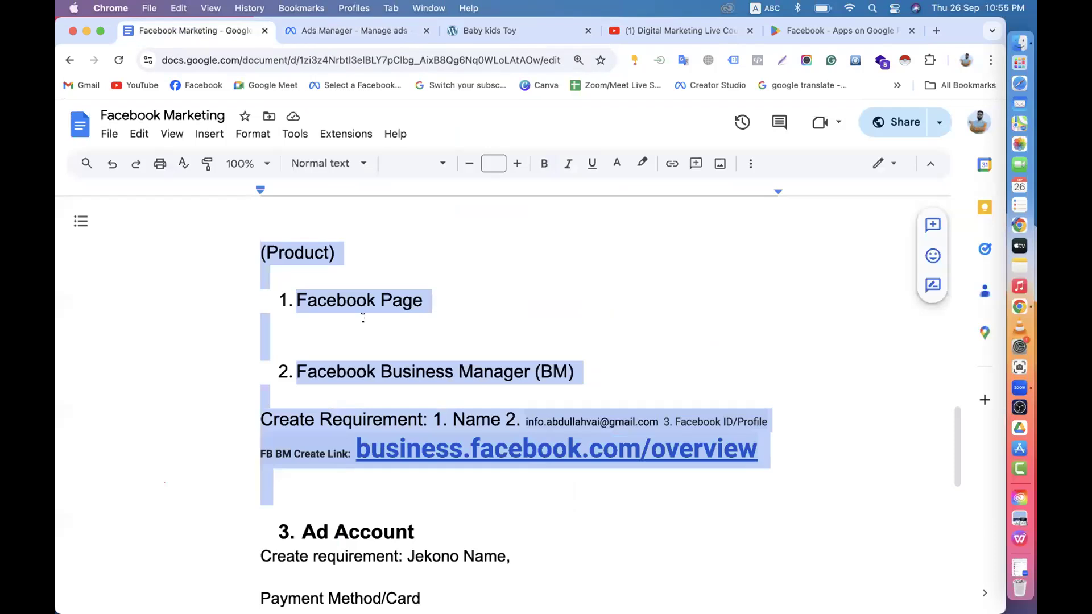
pyautogui.click(314, 311)
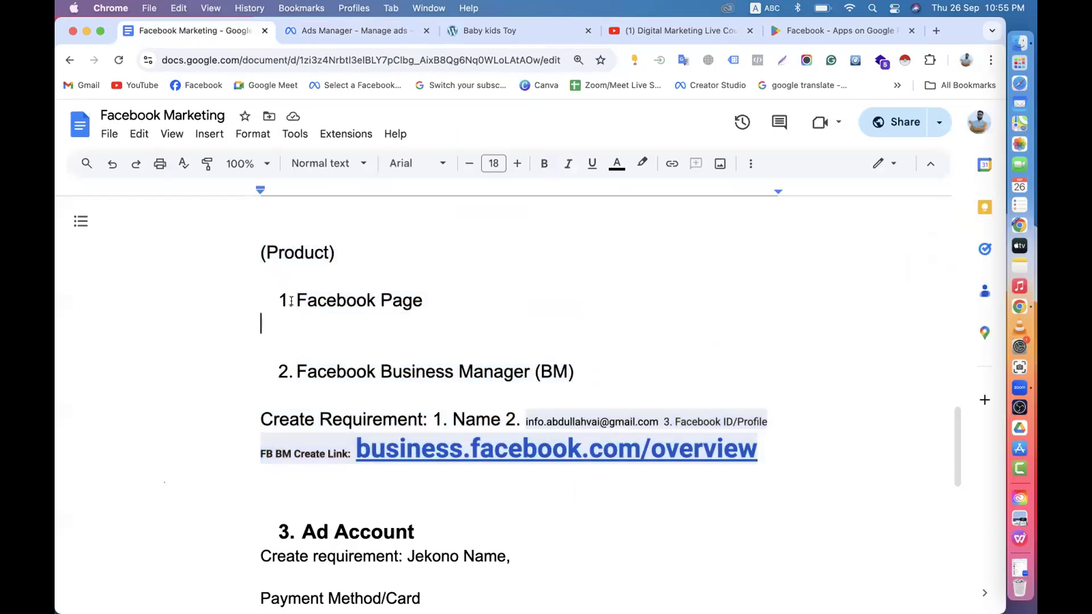
pyautogui.hotkey('shift', 'Up')
pyautogui.click(348, 291)
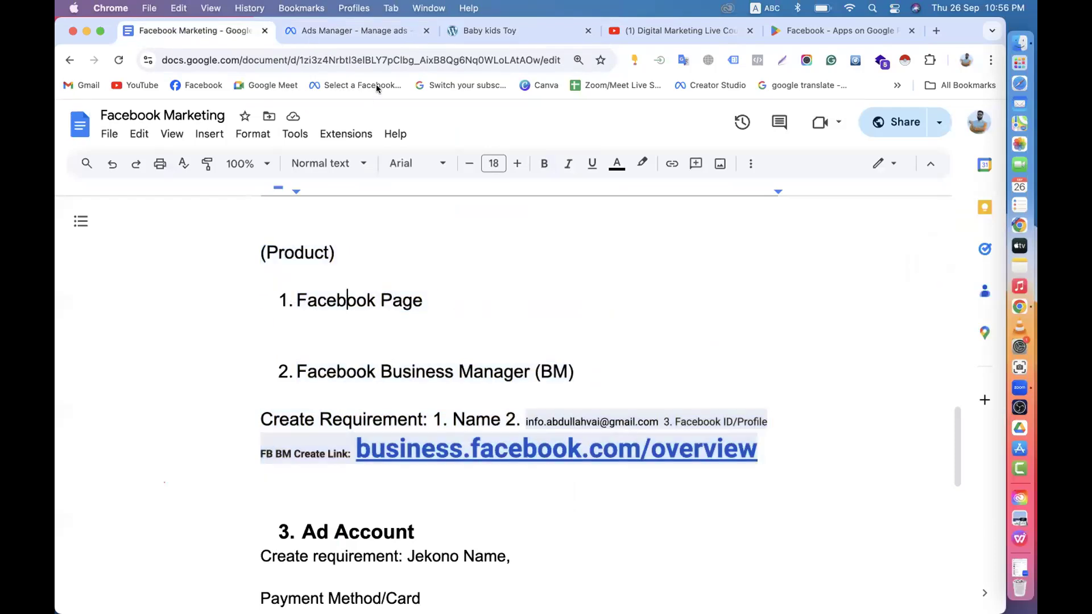
pyautogui.click(350, 30)
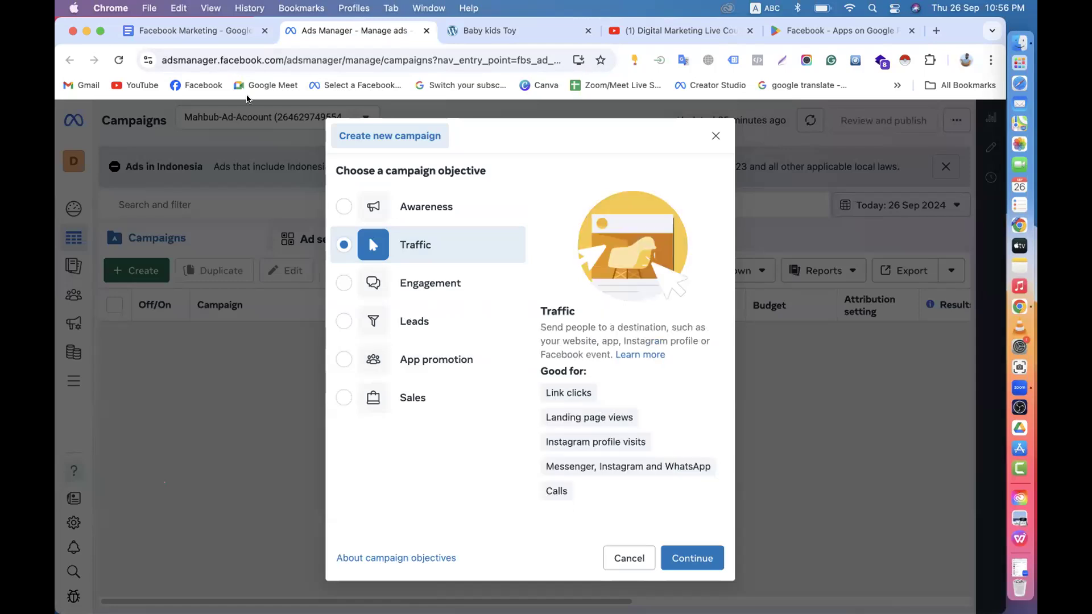
pyautogui.click(221, 32)
pyautogui.scroll(-6, 369, 332)
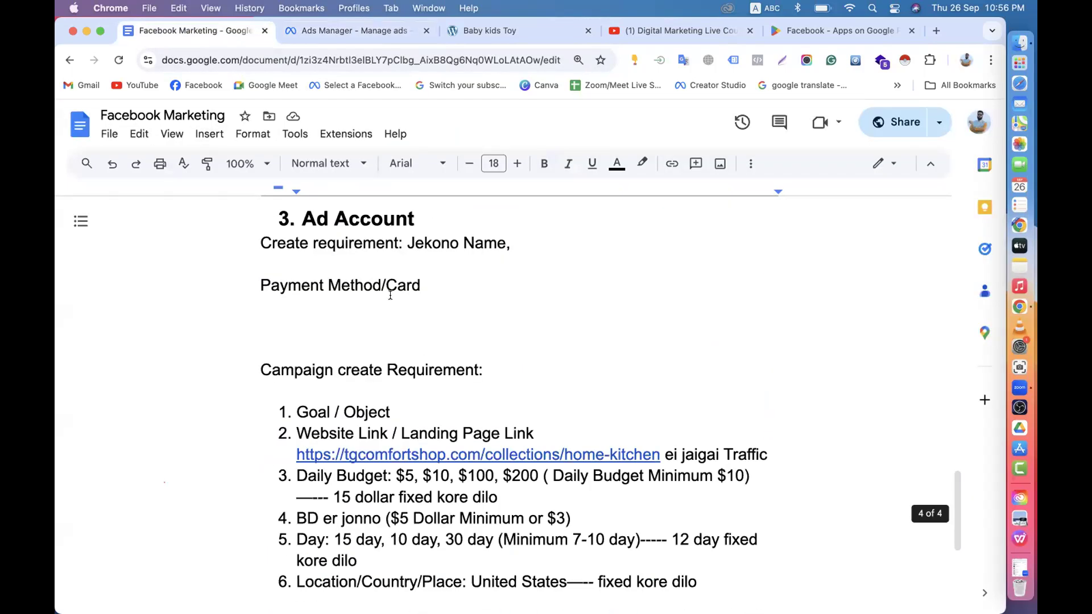
pyautogui.scroll(3, 366, 329)
pyautogui.scroll(2, 292, 248)
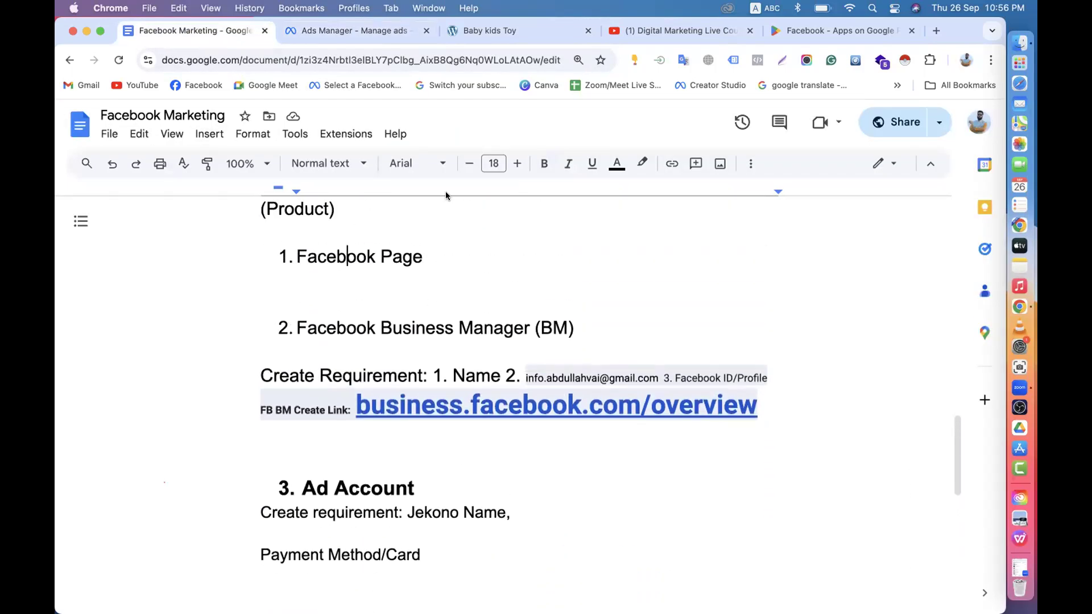
# - Return to the campaign objectives in Ads Manager and select all six in order, from Awareness to Sales
pyautogui.click(364, 31)
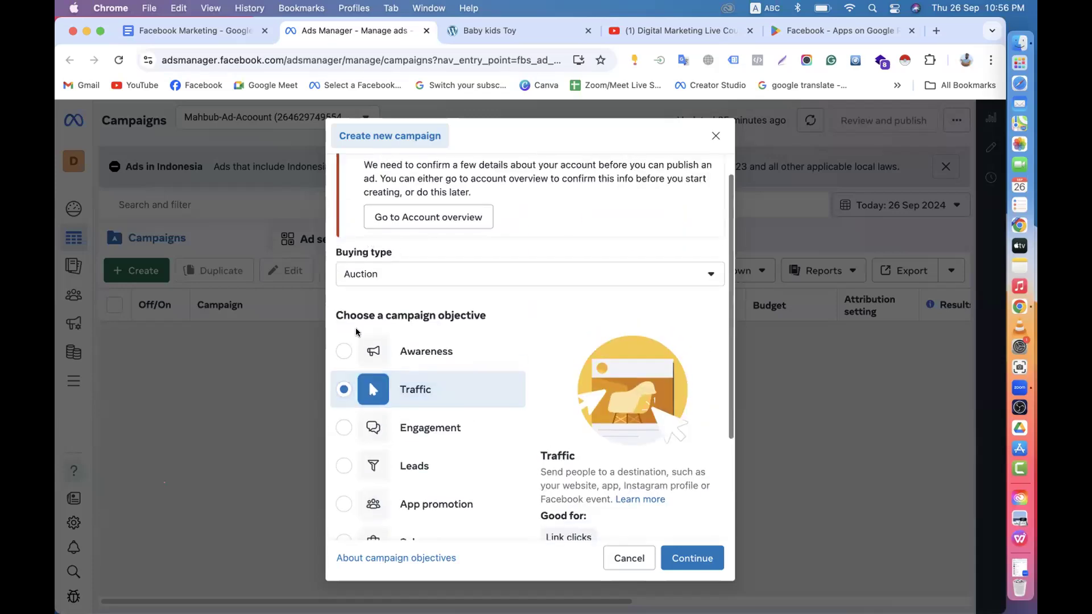
pyautogui.scroll(-2, 339, 234)
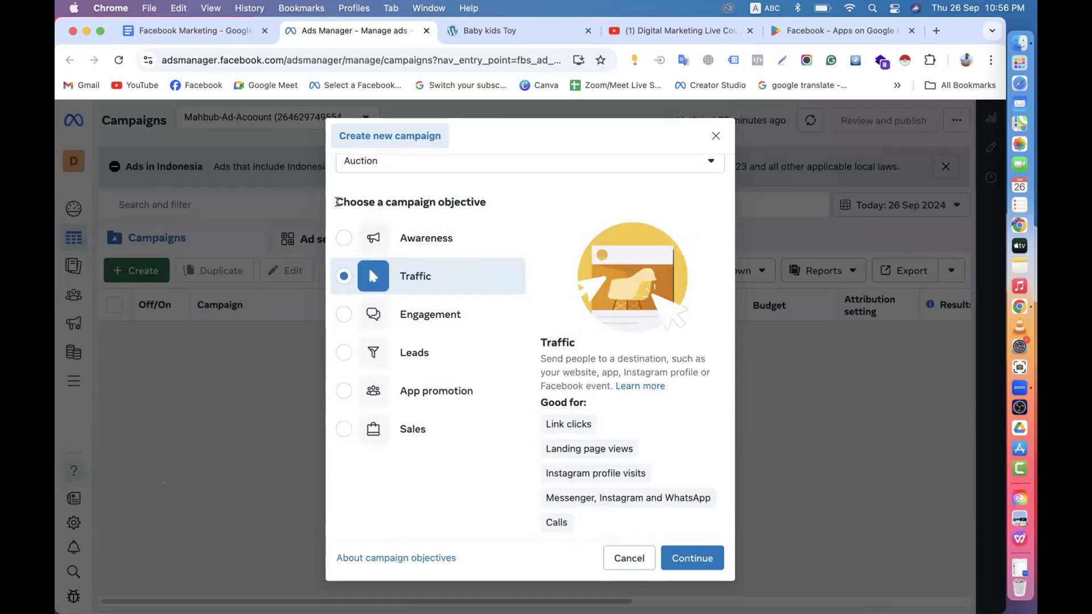
pyautogui.click(343, 238)
pyautogui.click(343, 275)
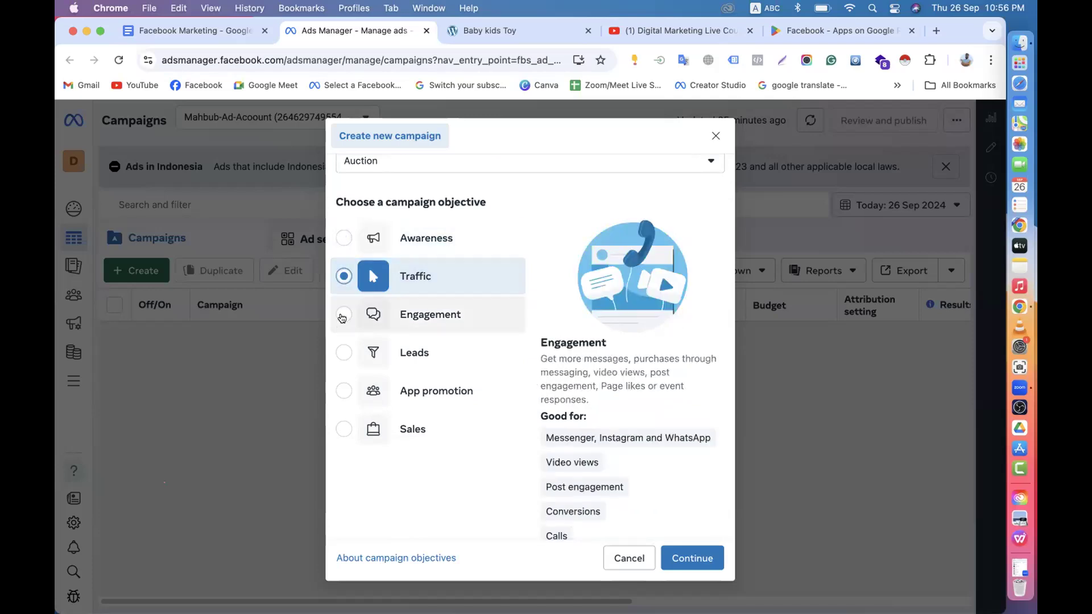
pyautogui.click(343, 314)
pyautogui.click(344, 352)
pyautogui.click(339, 394)
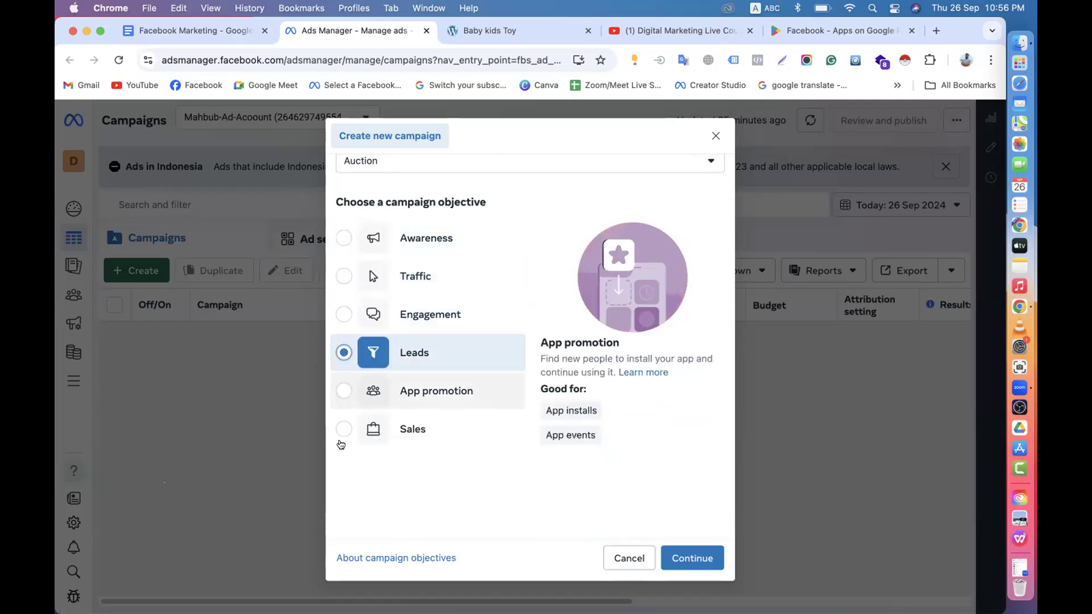
pyautogui.click(340, 443)
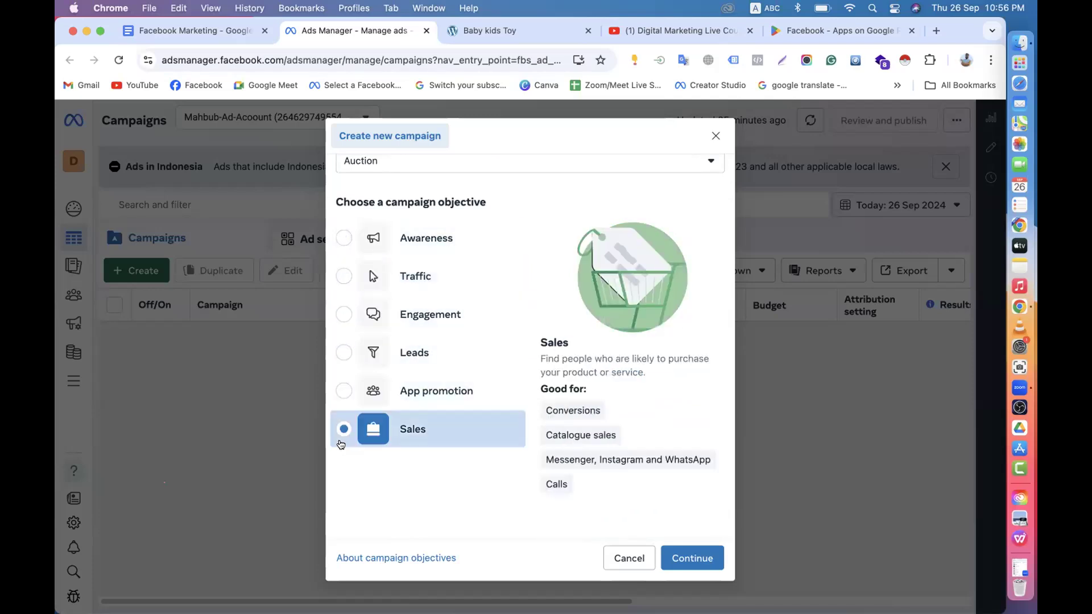
# - Step through the objectives from Awareness to Sales again, highlighting the Awareness name and examining each description
pyautogui.click(344, 240)
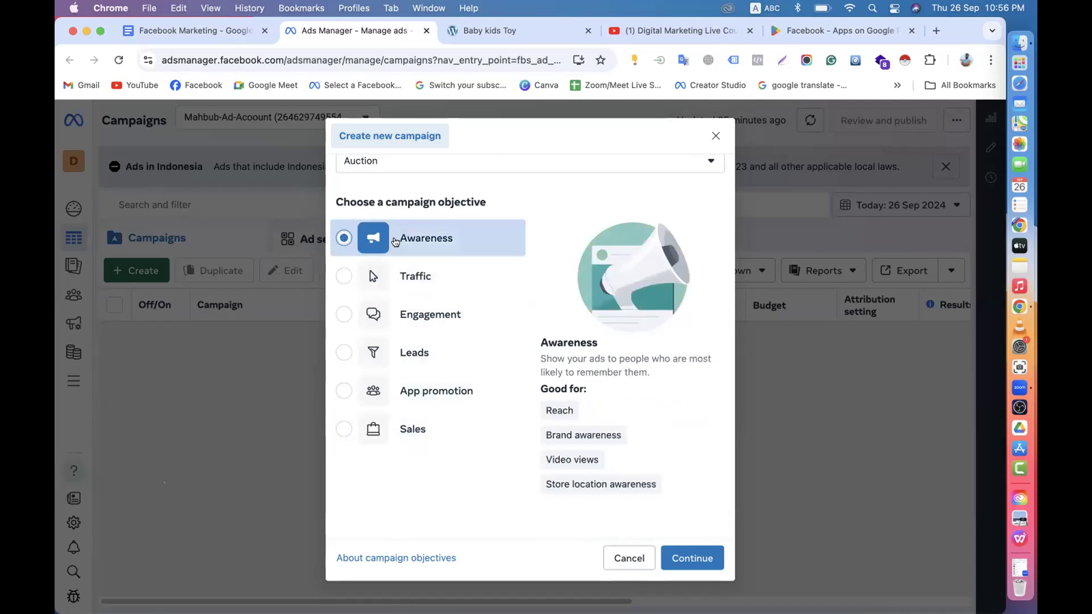
pyautogui.moveTo(403, 239); pyautogui.dragTo(471, 239)
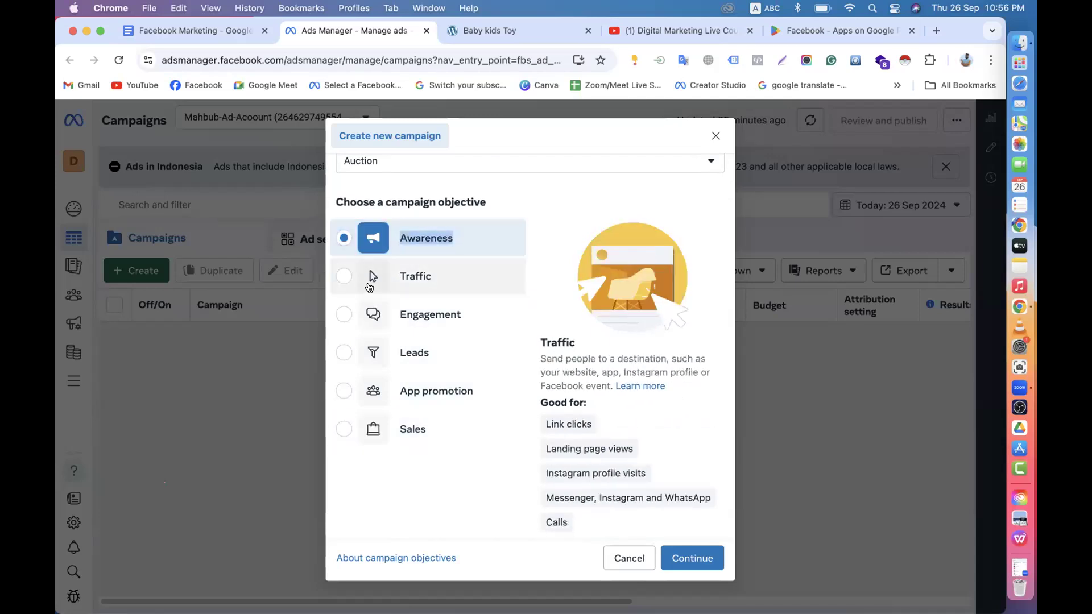
pyautogui.click(339, 278)
pyautogui.moveTo(392, 277); pyautogui.dragTo(360, 322)
pyautogui.click(358, 317)
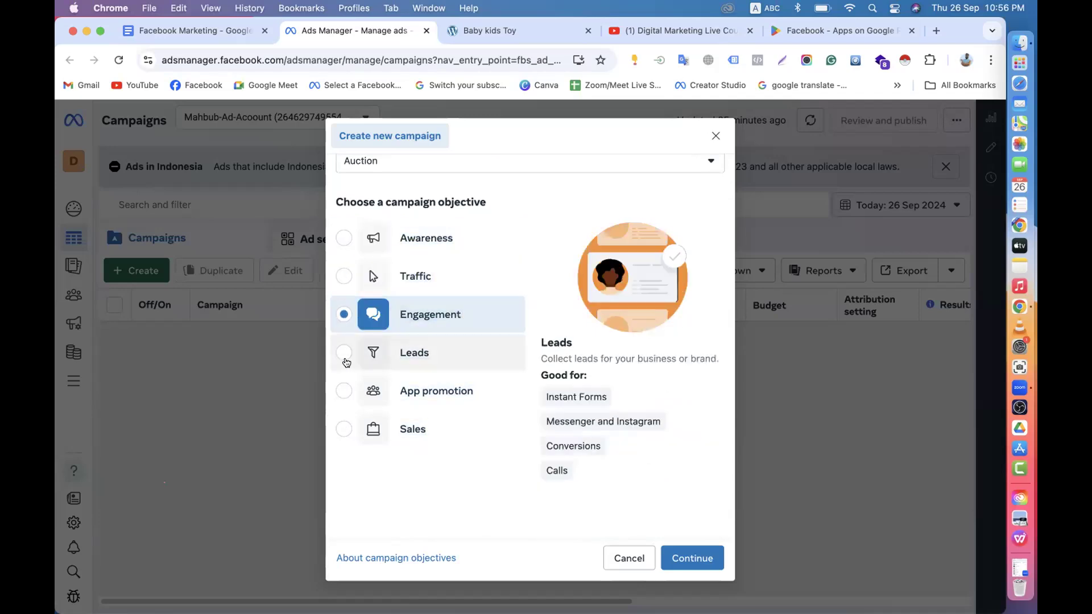
pyautogui.click(345, 357)
pyautogui.click(343, 391)
pyautogui.click(349, 436)
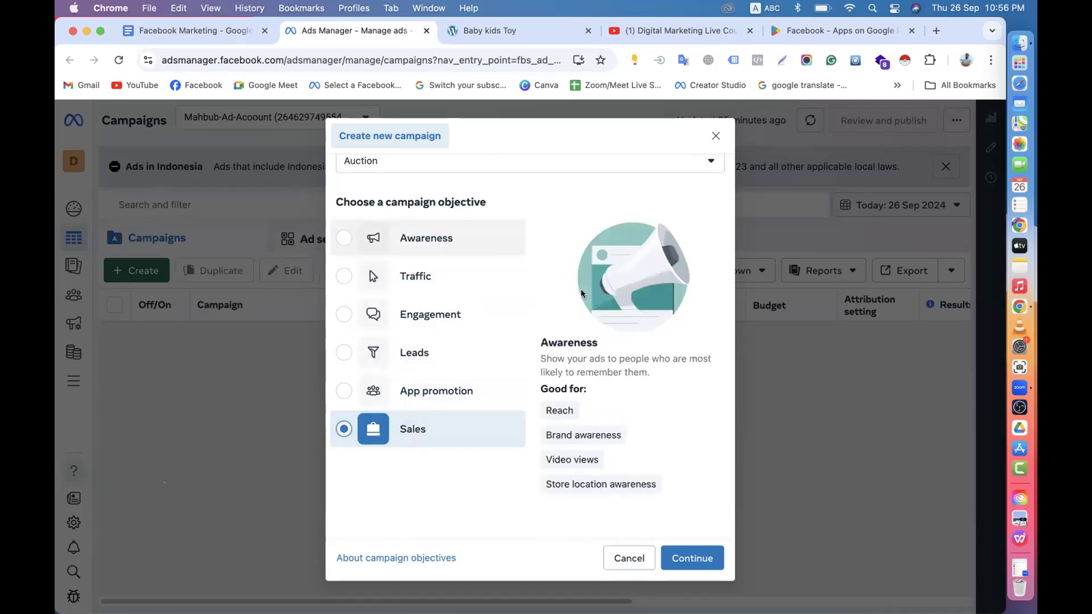
# - Select Awareness, Traffic, Engagement, Leads, App promotion and Sales in turn for another comparison
pyautogui.click(414, 234)
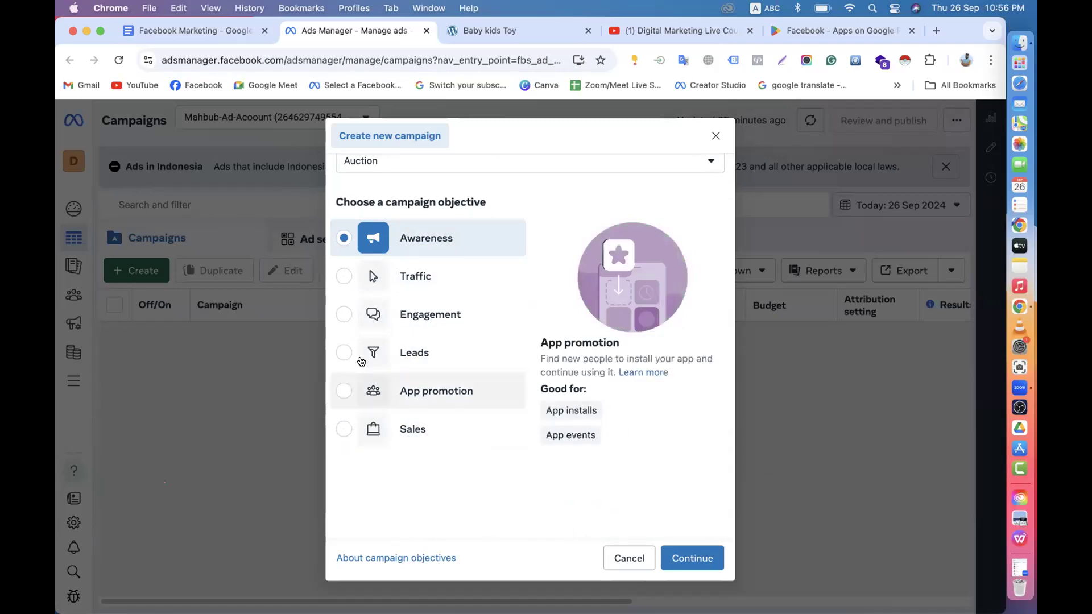
pyautogui.click(359, 276)
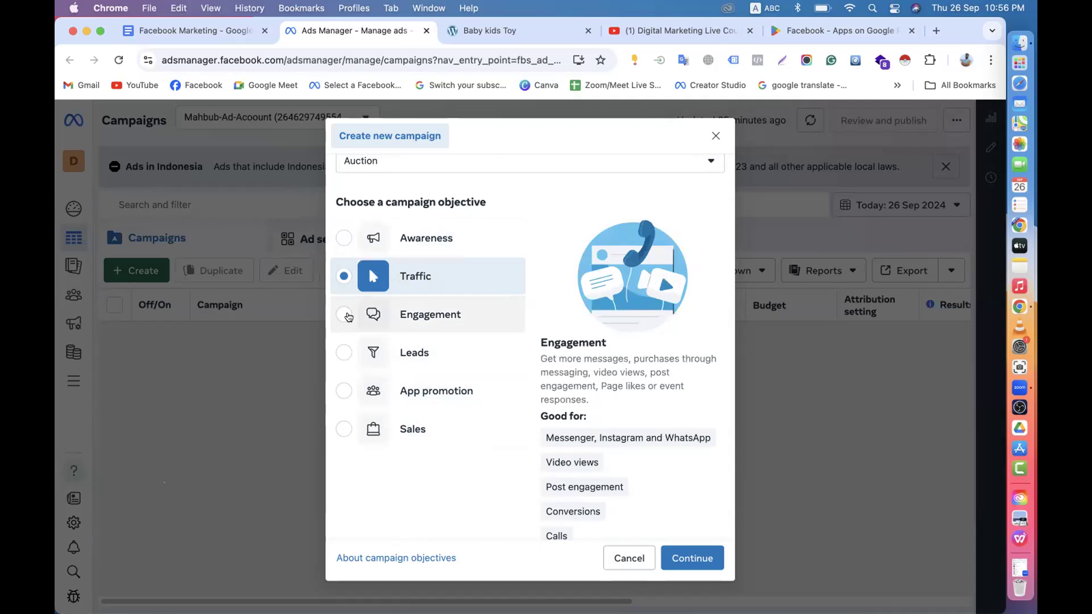
pyautogui.click(348, 317)
pyautogui.click(349, 356)
pyautogui.click(346, 391)
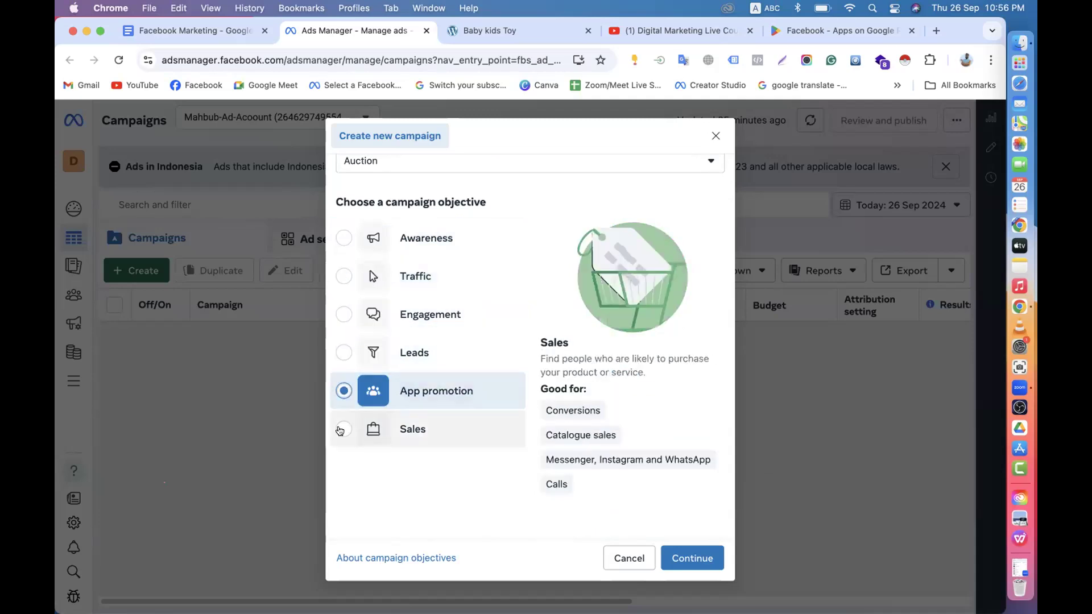
pyautogui.click(340, 430)
# - Go through the campaign objectives one final time, pausing on Engagement before moving through Leads and App promotion to Sales
pyautogui.click(342, 239)
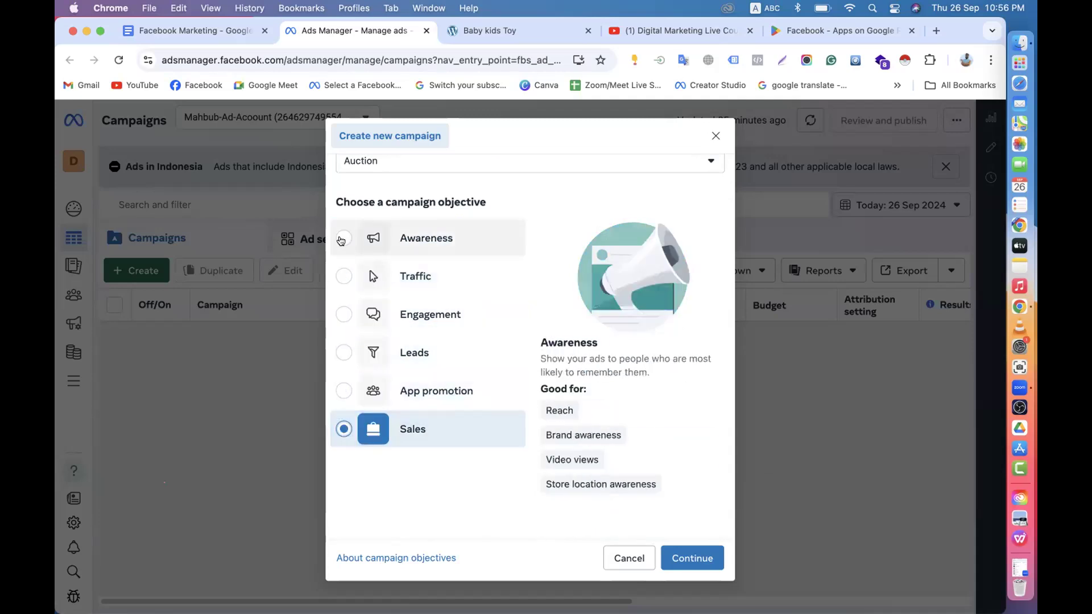
pyautogui.click(341, 277)
pyautogui.click(346, 315)
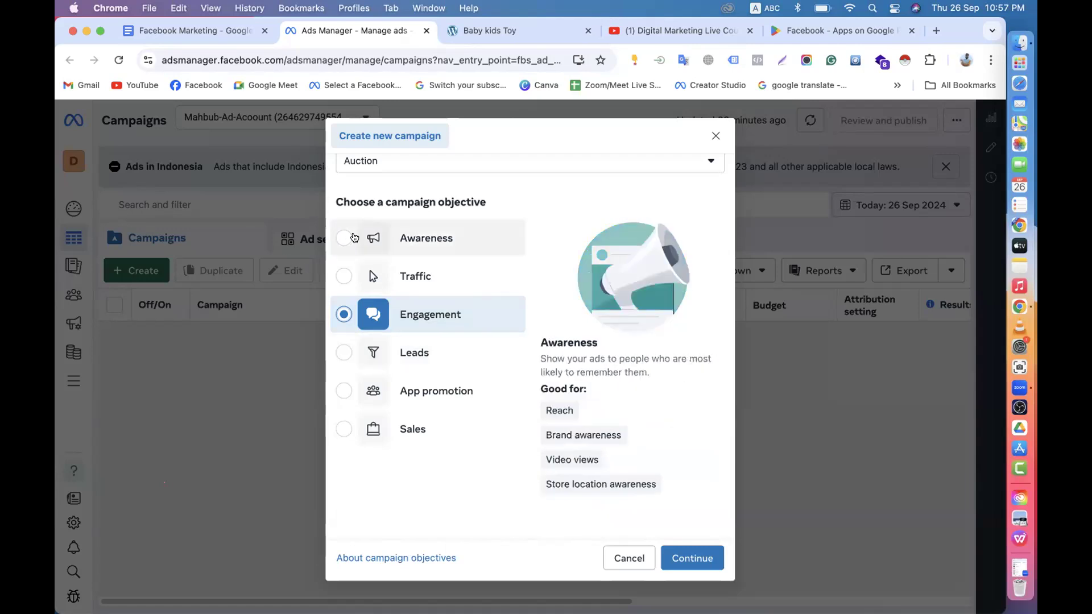
pyautogui.click(415, 344)
pyautogui.click(447, 392)
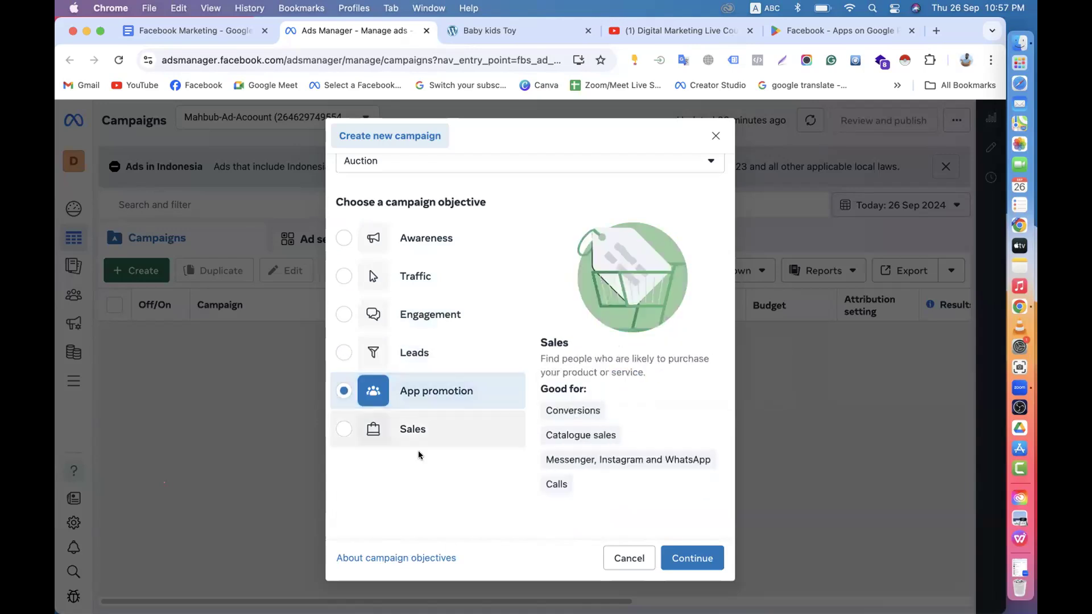
pyautogui.click(415, 432)
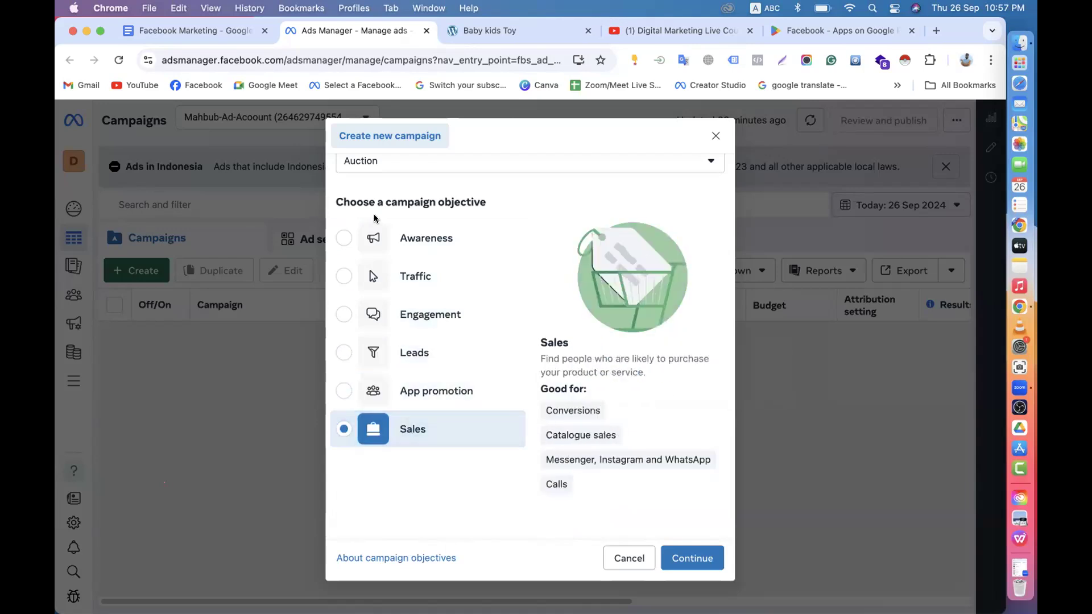
# - Close the campaign creation dialog without continuing and switch to the Baby kids Toy homepage
pyautogui.click(716, 135)
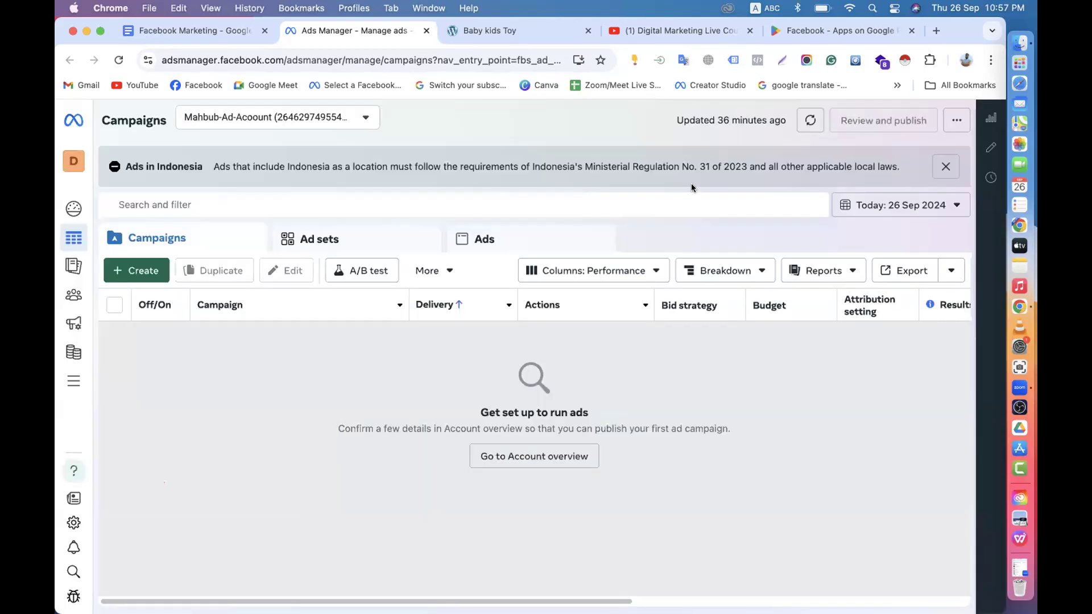
pyautogui.click(493, 25)
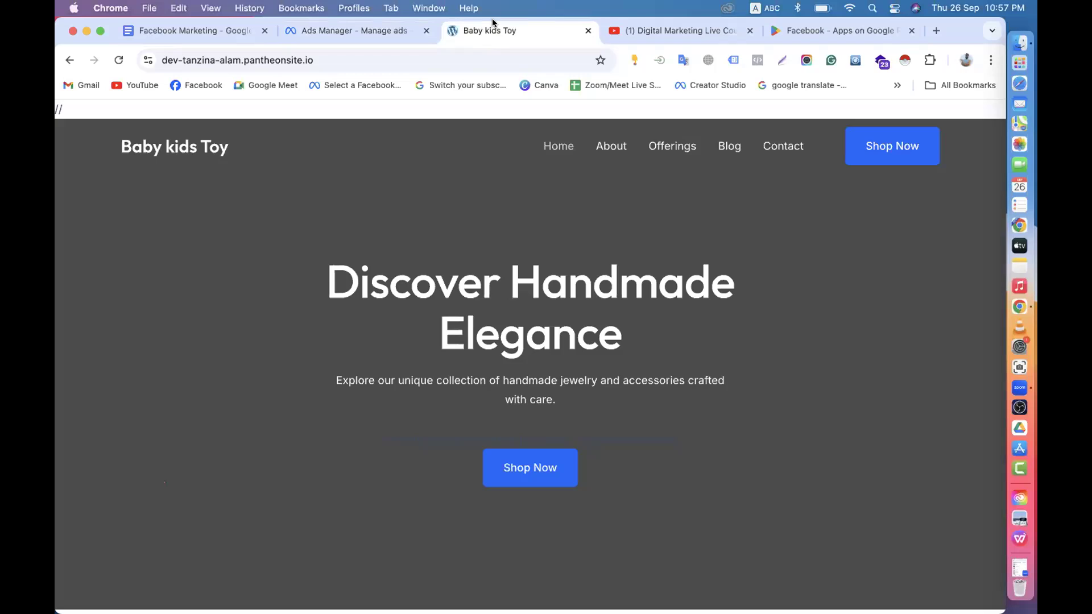